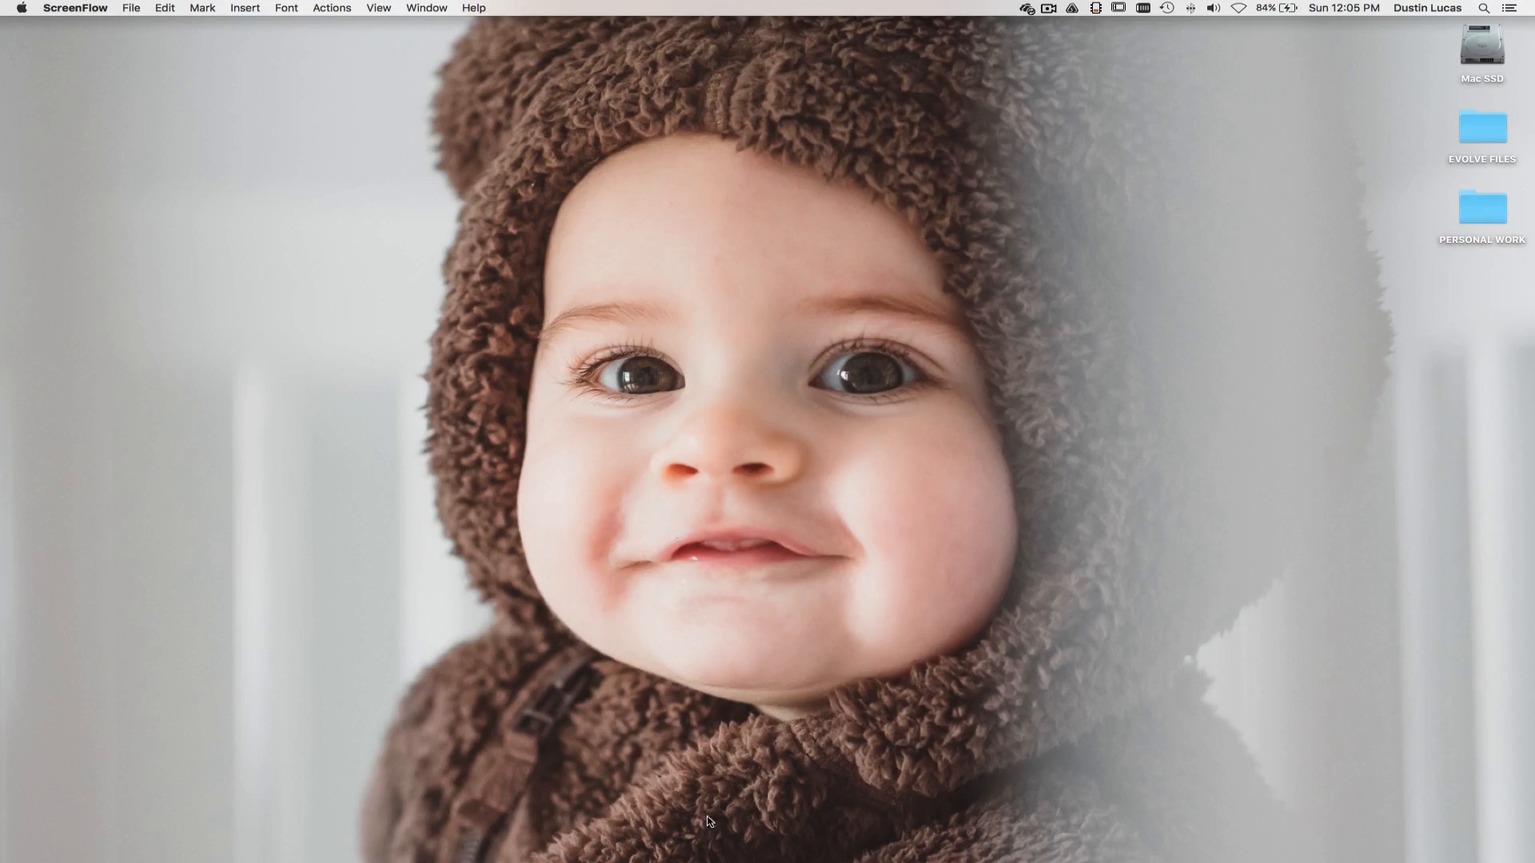
Step: Switch to ON1 Photo RAW and look through the thumbnails in the RAW Originals folder
mouse_move(712, 859)
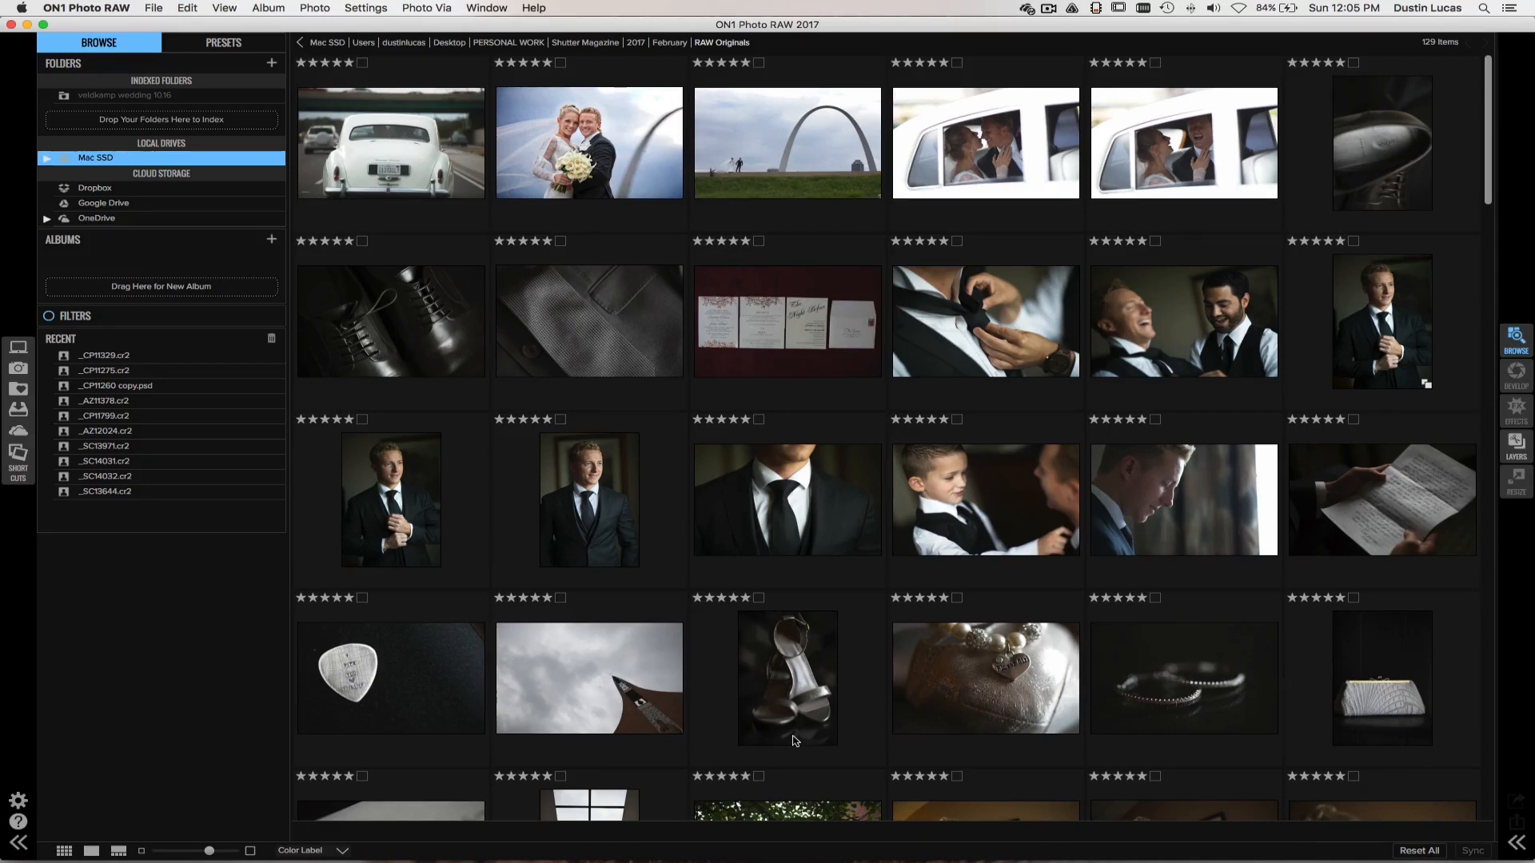
scroll(729, 614, down, 5)
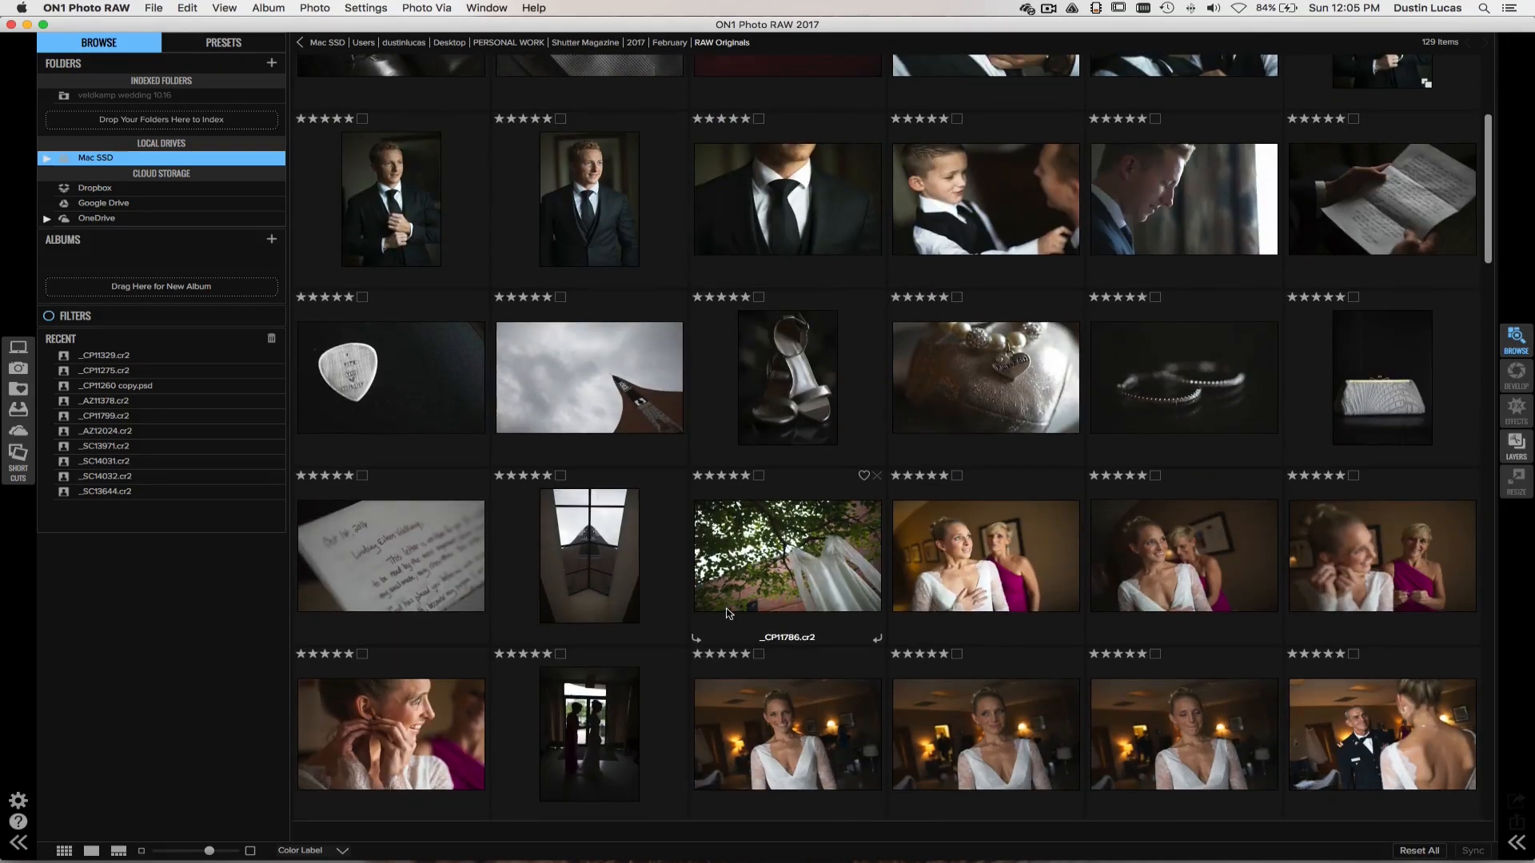
scroll(729, 622, down, 20)
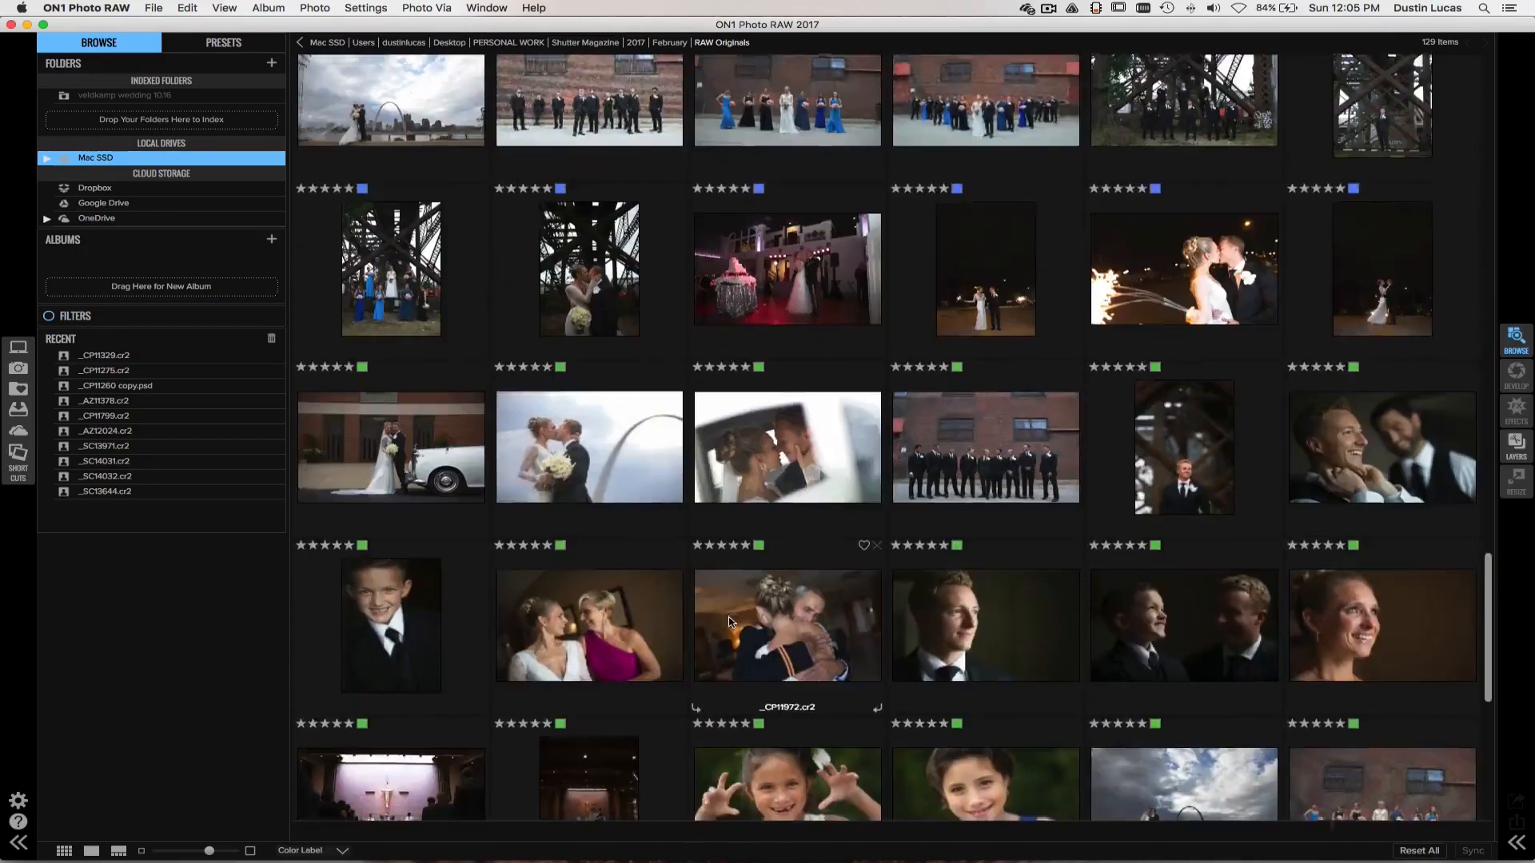
scroll(729, 622, down, 2)
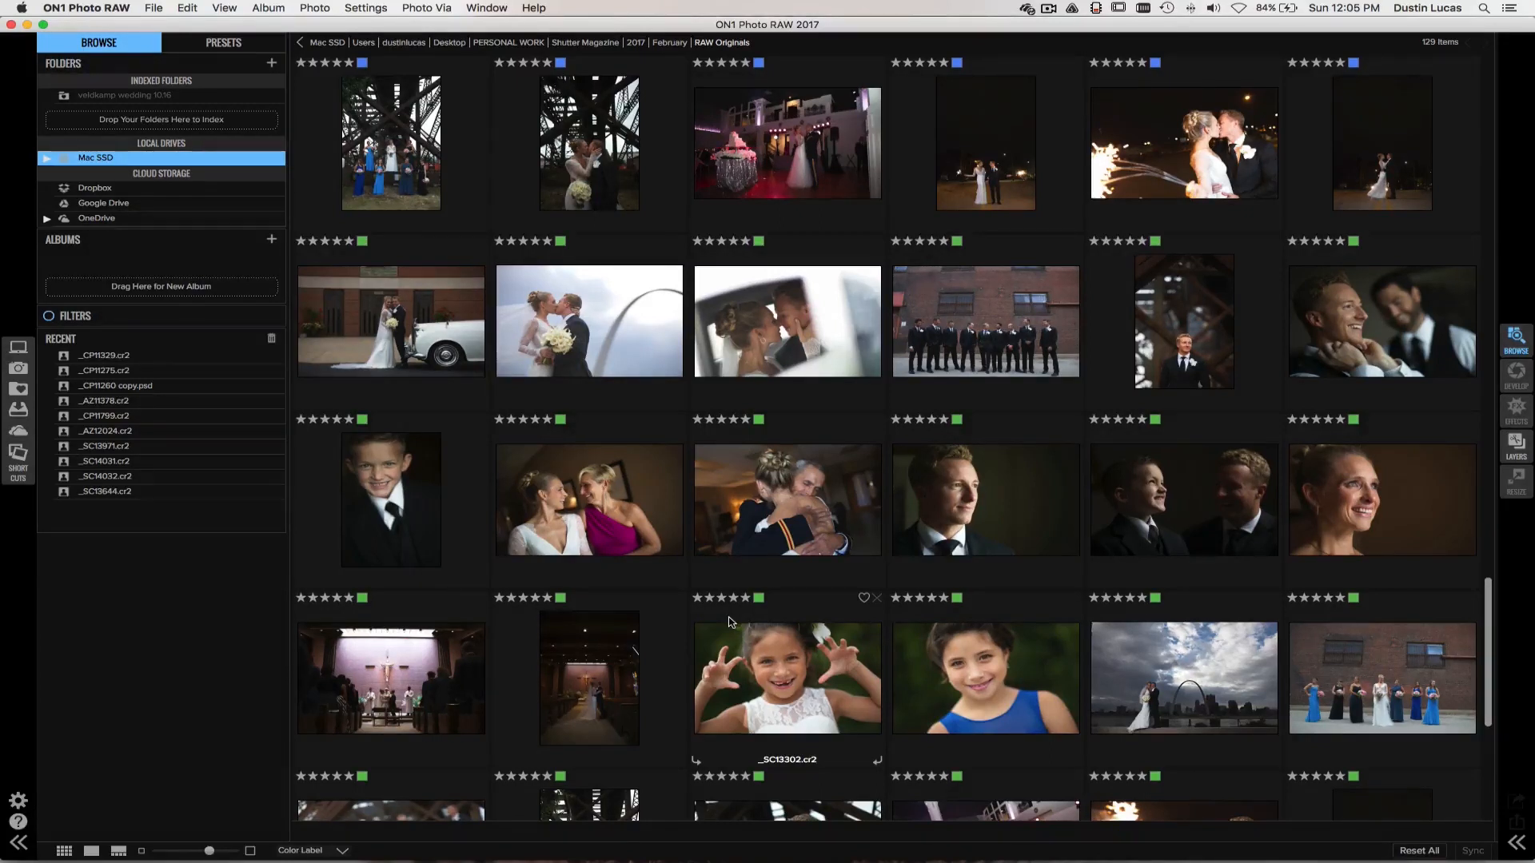
Step: Switch to Finder, examine the cr2 and xmp files under All My Files in a new window, and return to ON1 Photo RAW
key(super+Tab)
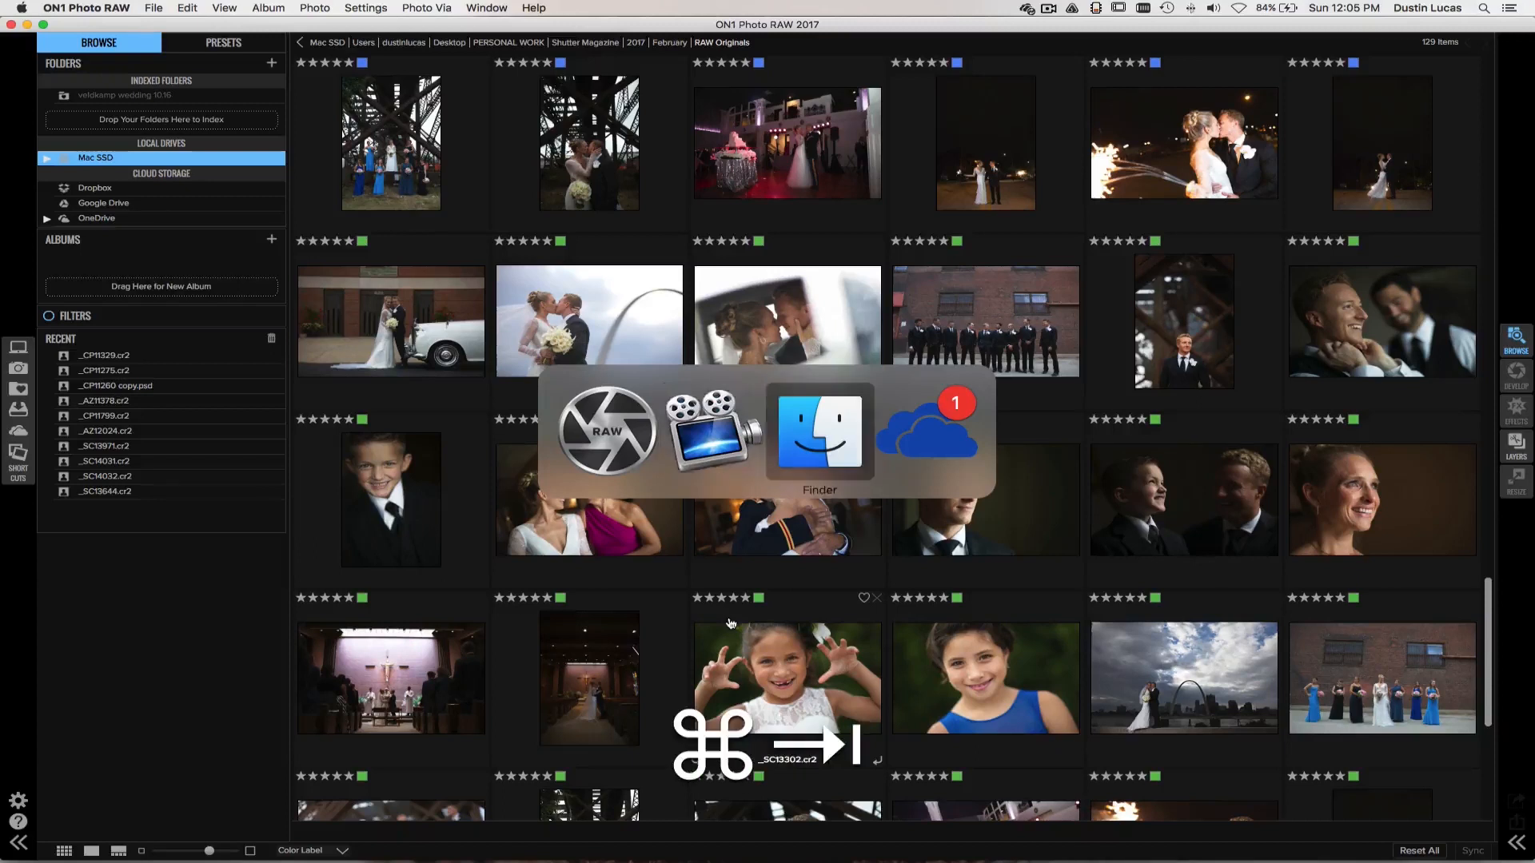
key(super+n)
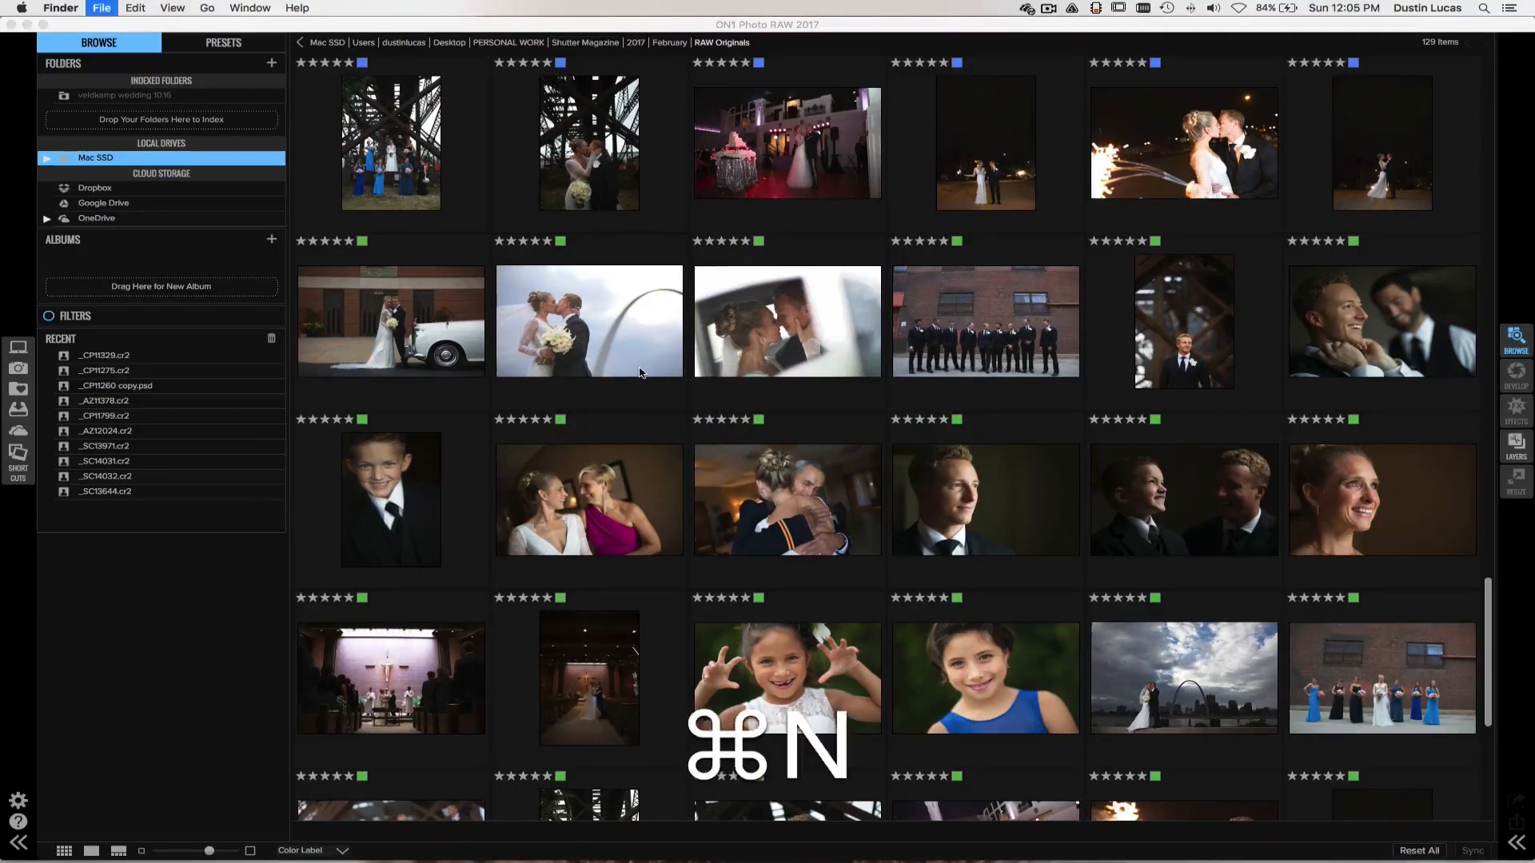
drag(702, 495, 730, 339)
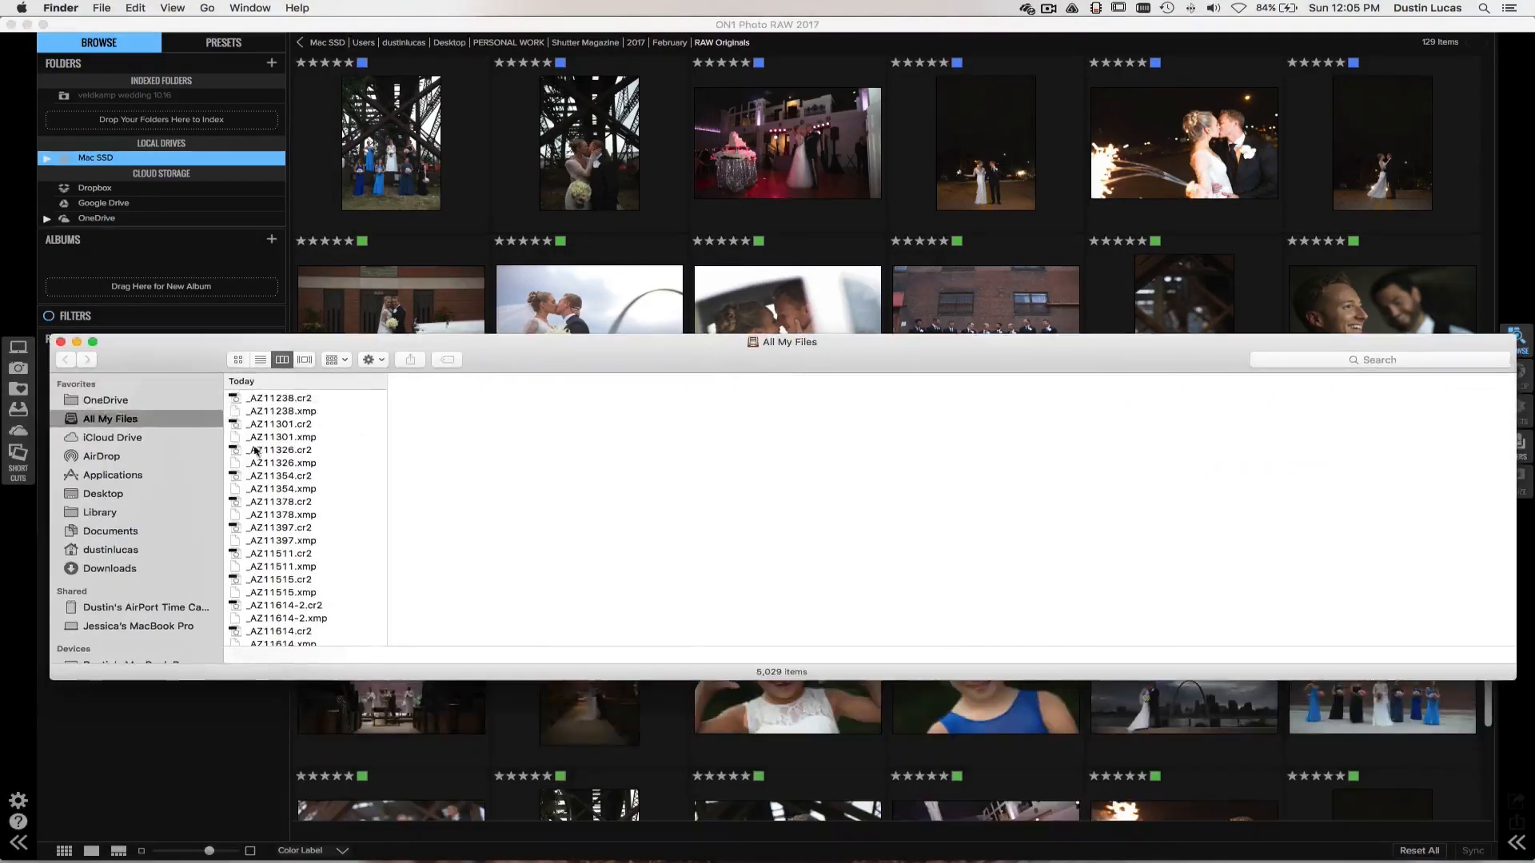
scroll(323, 538, down, 3)
scroll(323, 538, down, 20)
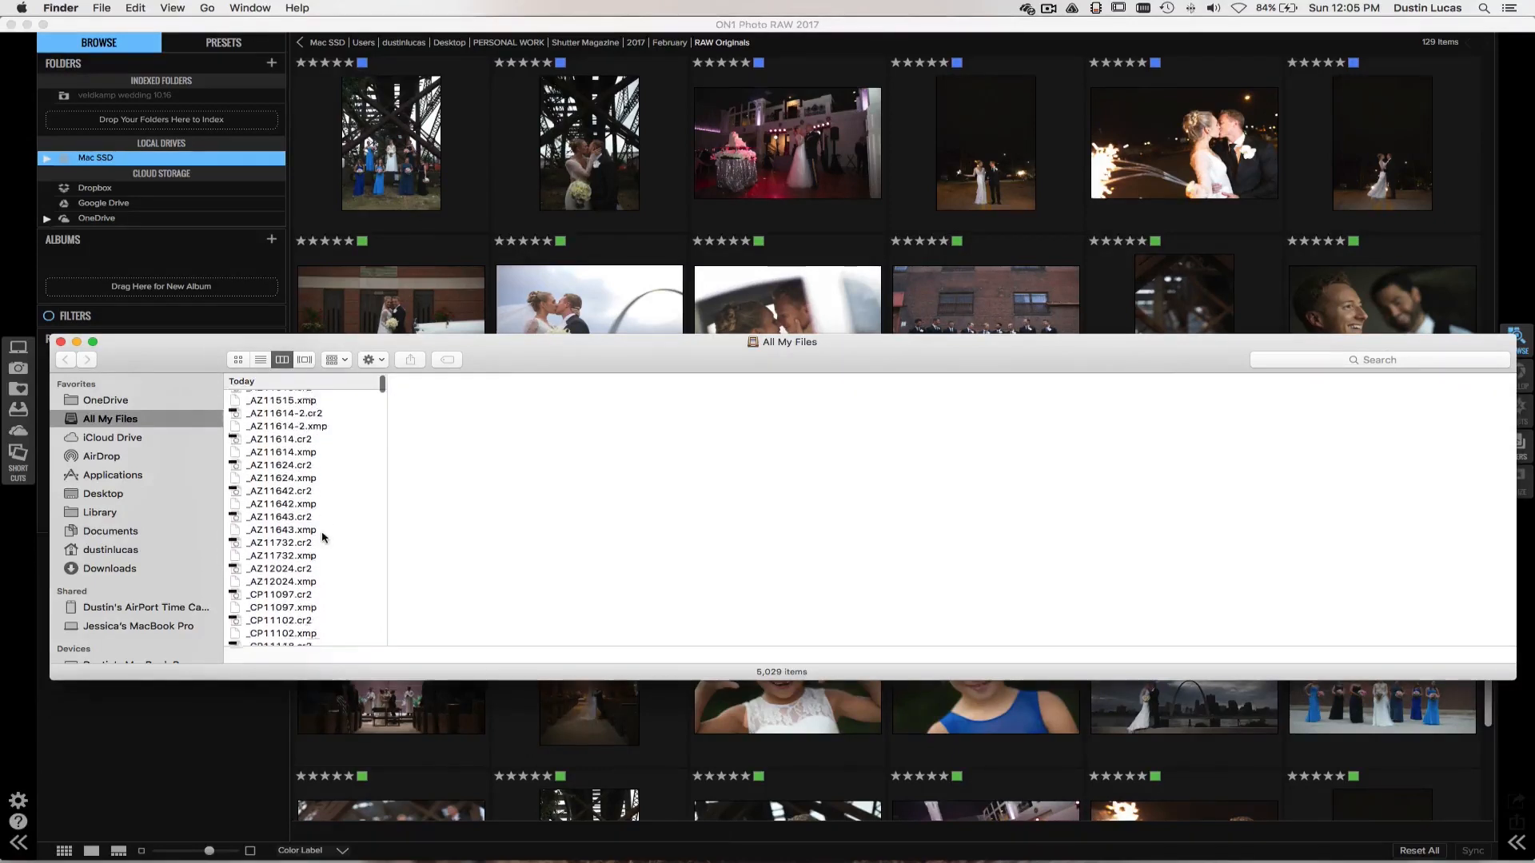
scroll(324, 538, up, 15)
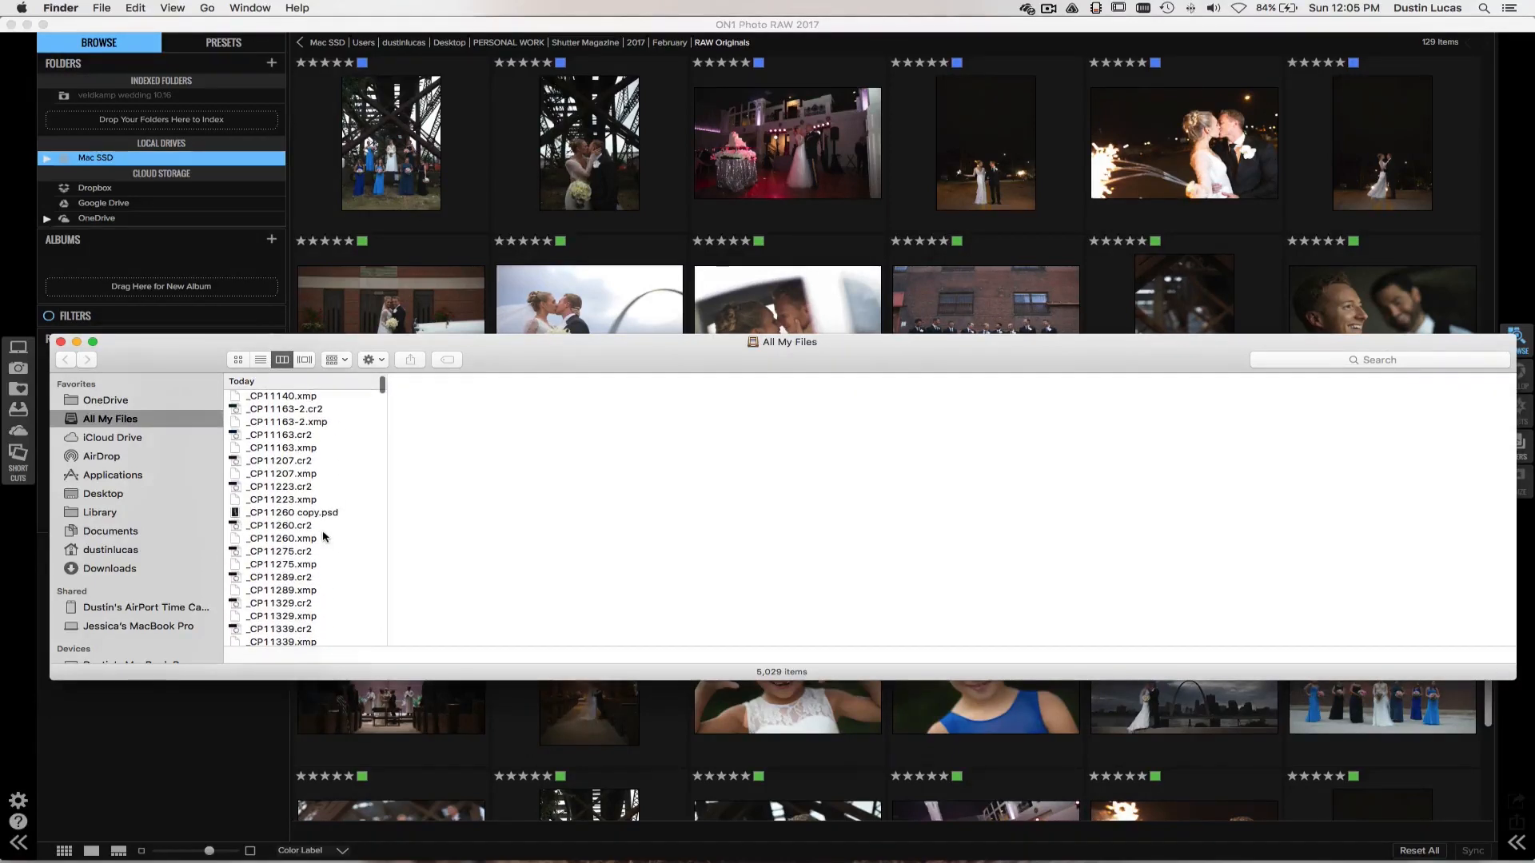
scroll(324, 536, down, 10)
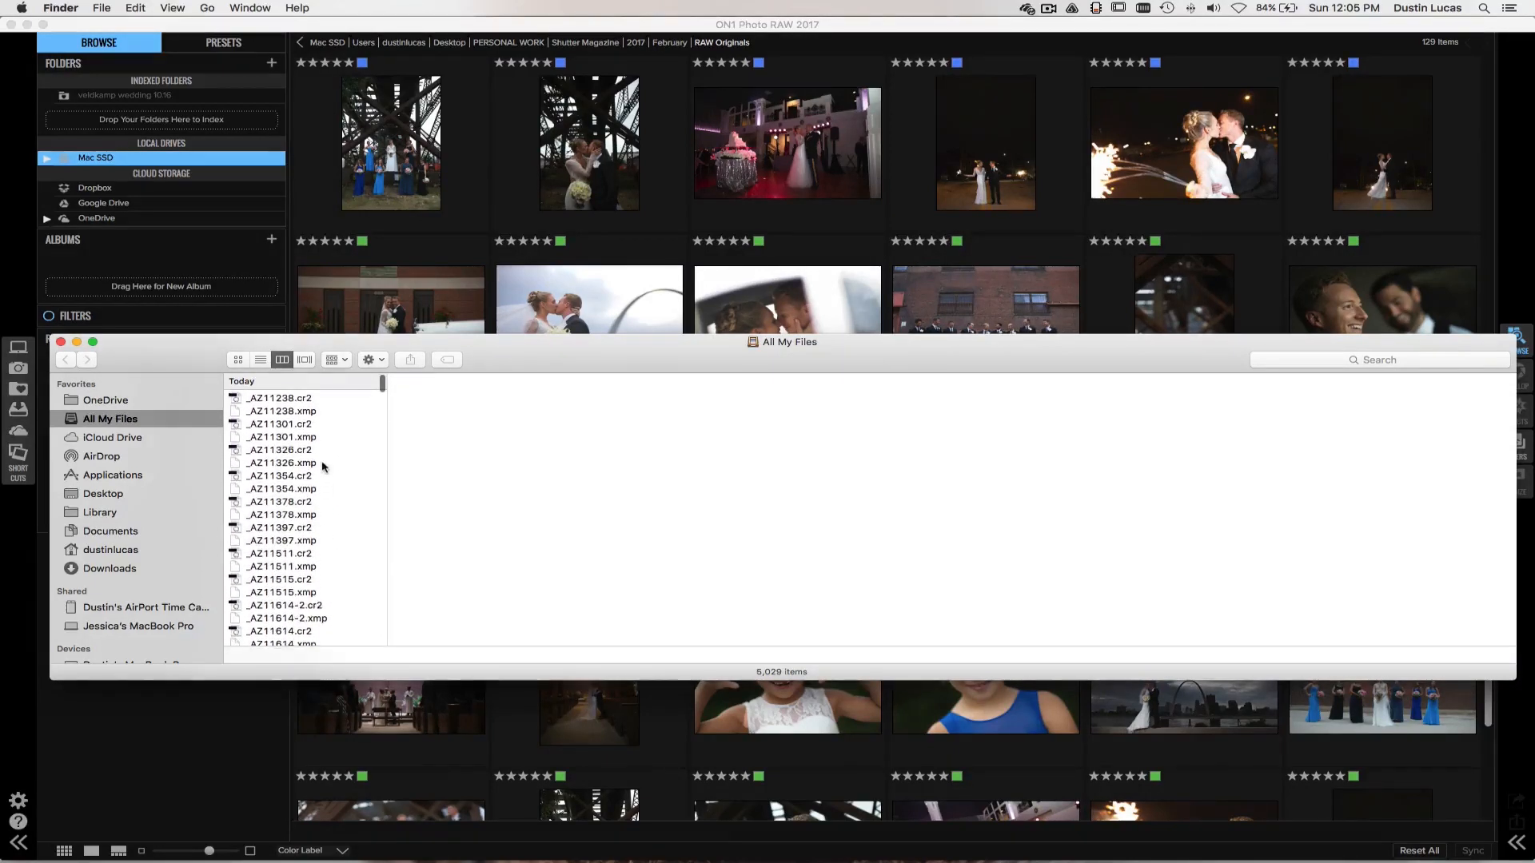
scroll(346, 564, down, 10)
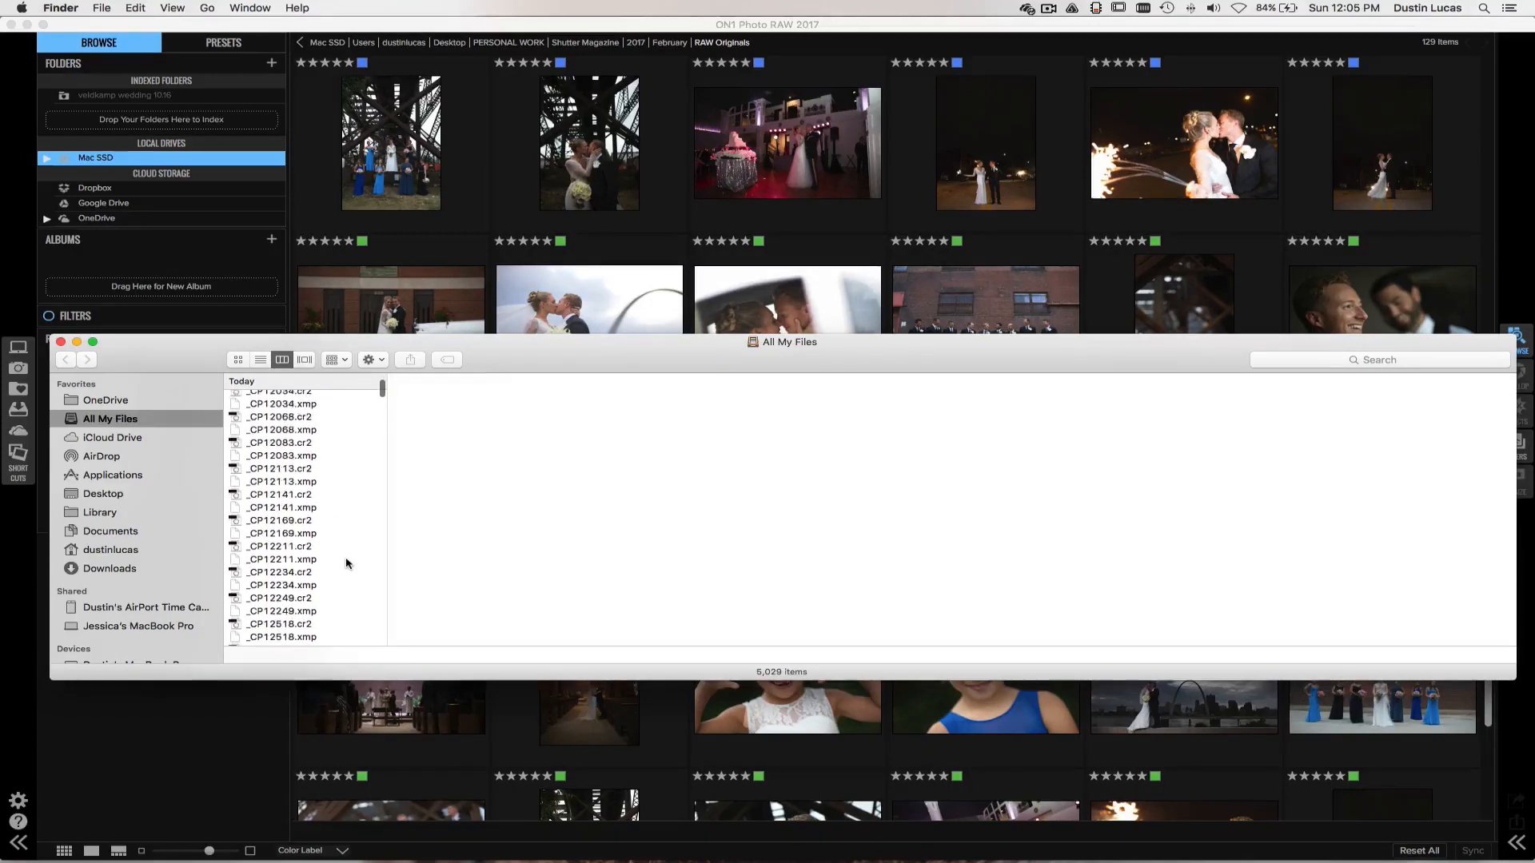
scroll(346, 563, down, 5)
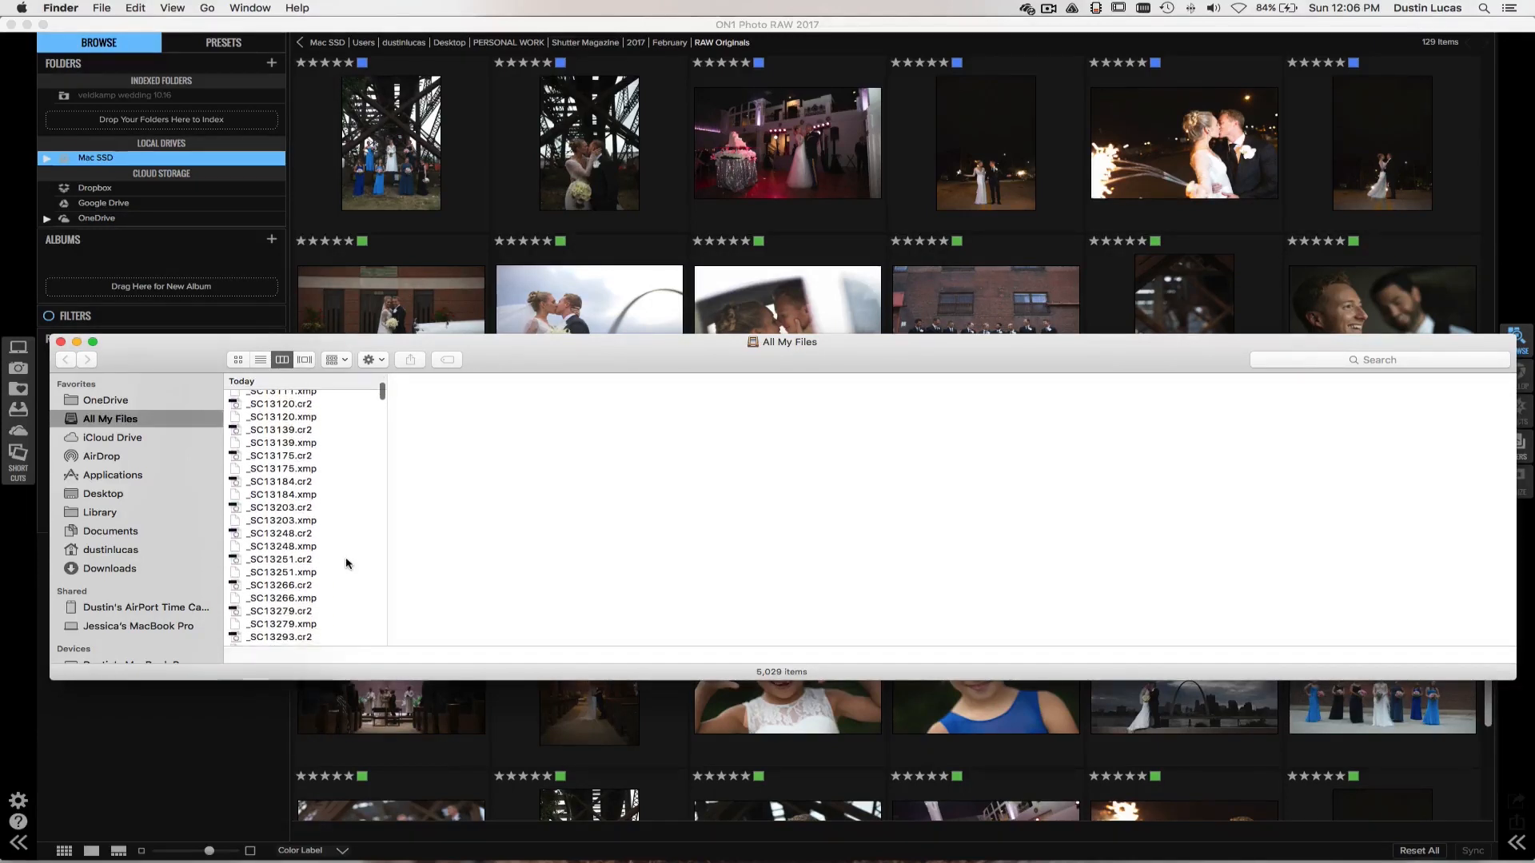
click(469, 24)
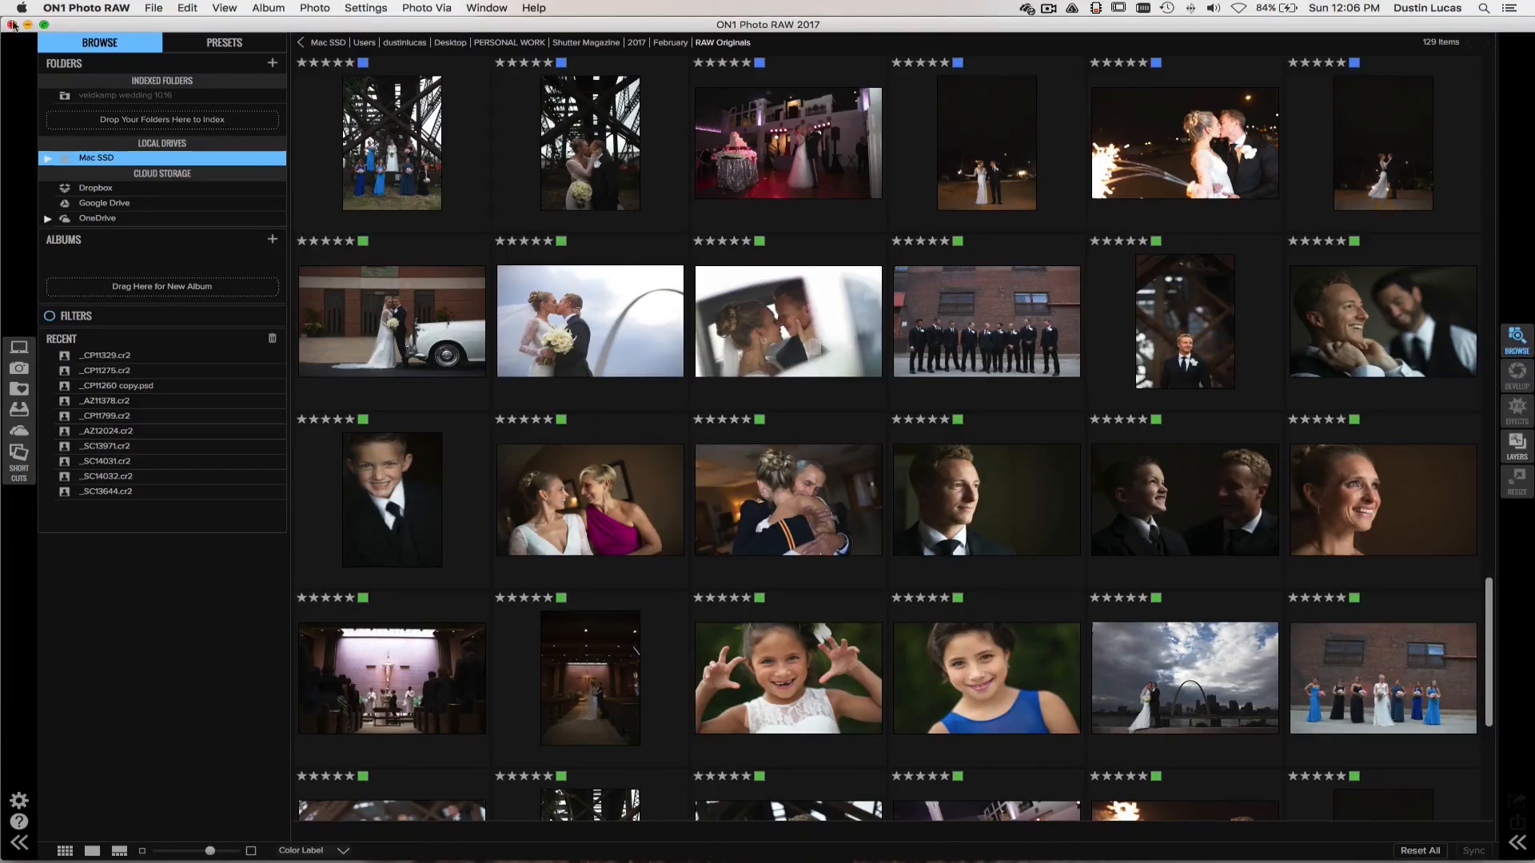
Step: Review the Files preferences, including the option to save ON1 sidecar files for non-destructive edits and metadata, and accept them
click(73, 10)
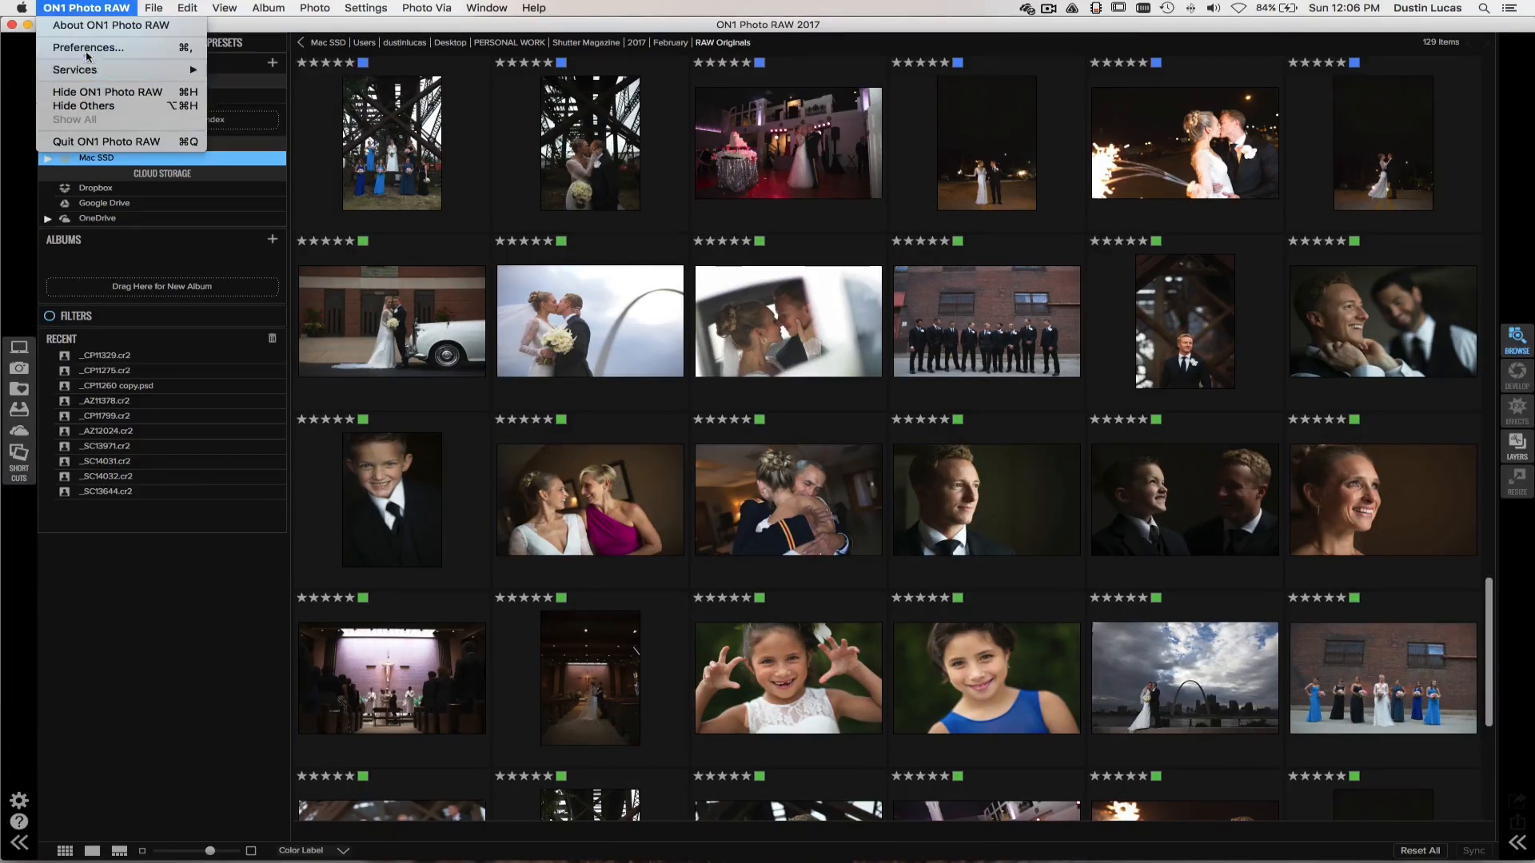
click(88, 47)
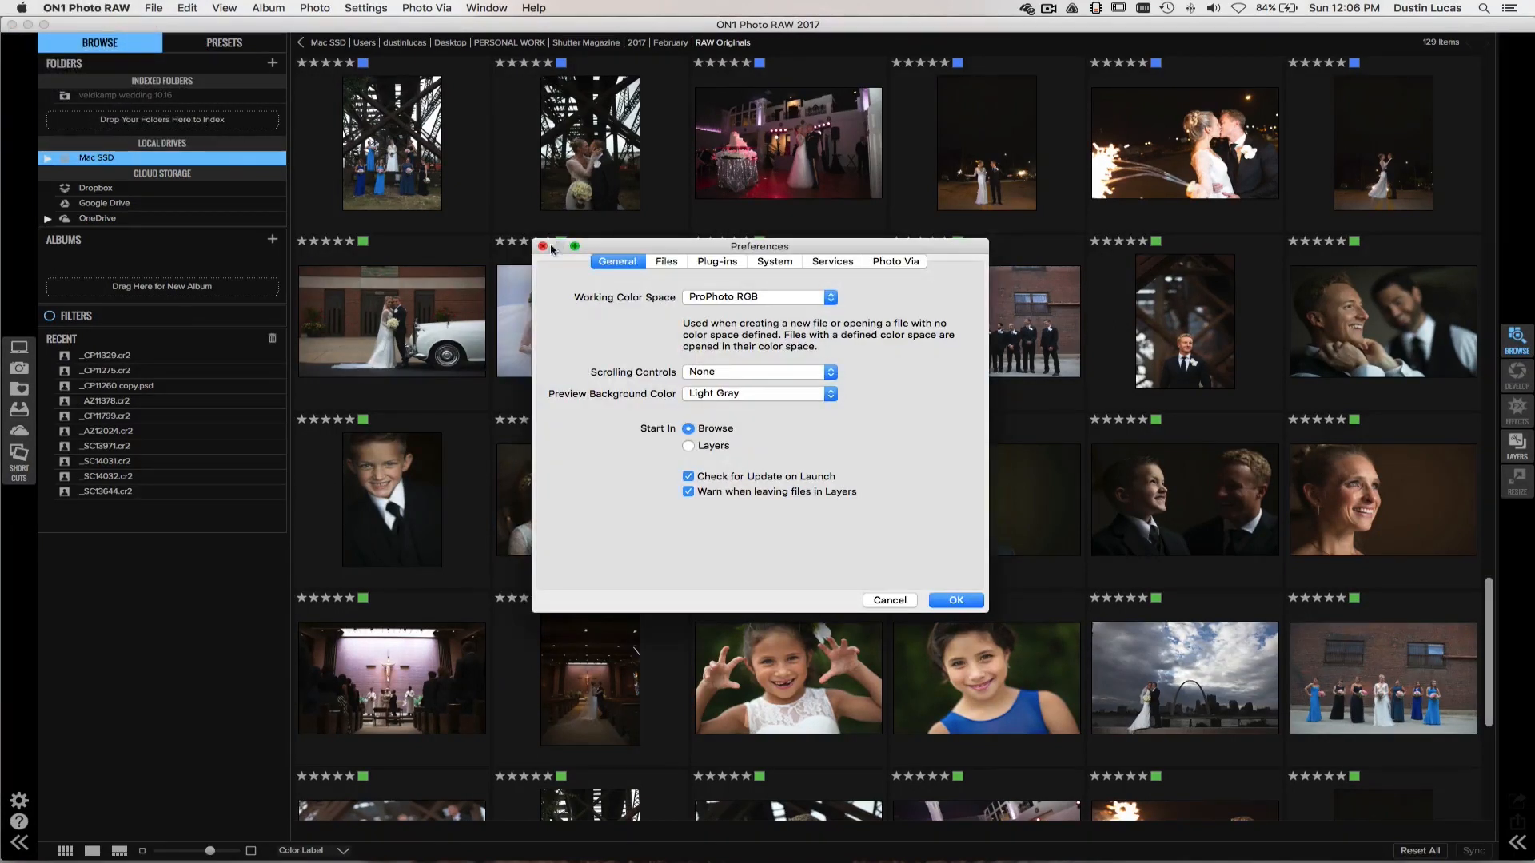
key(Escape)
key(super+comma)
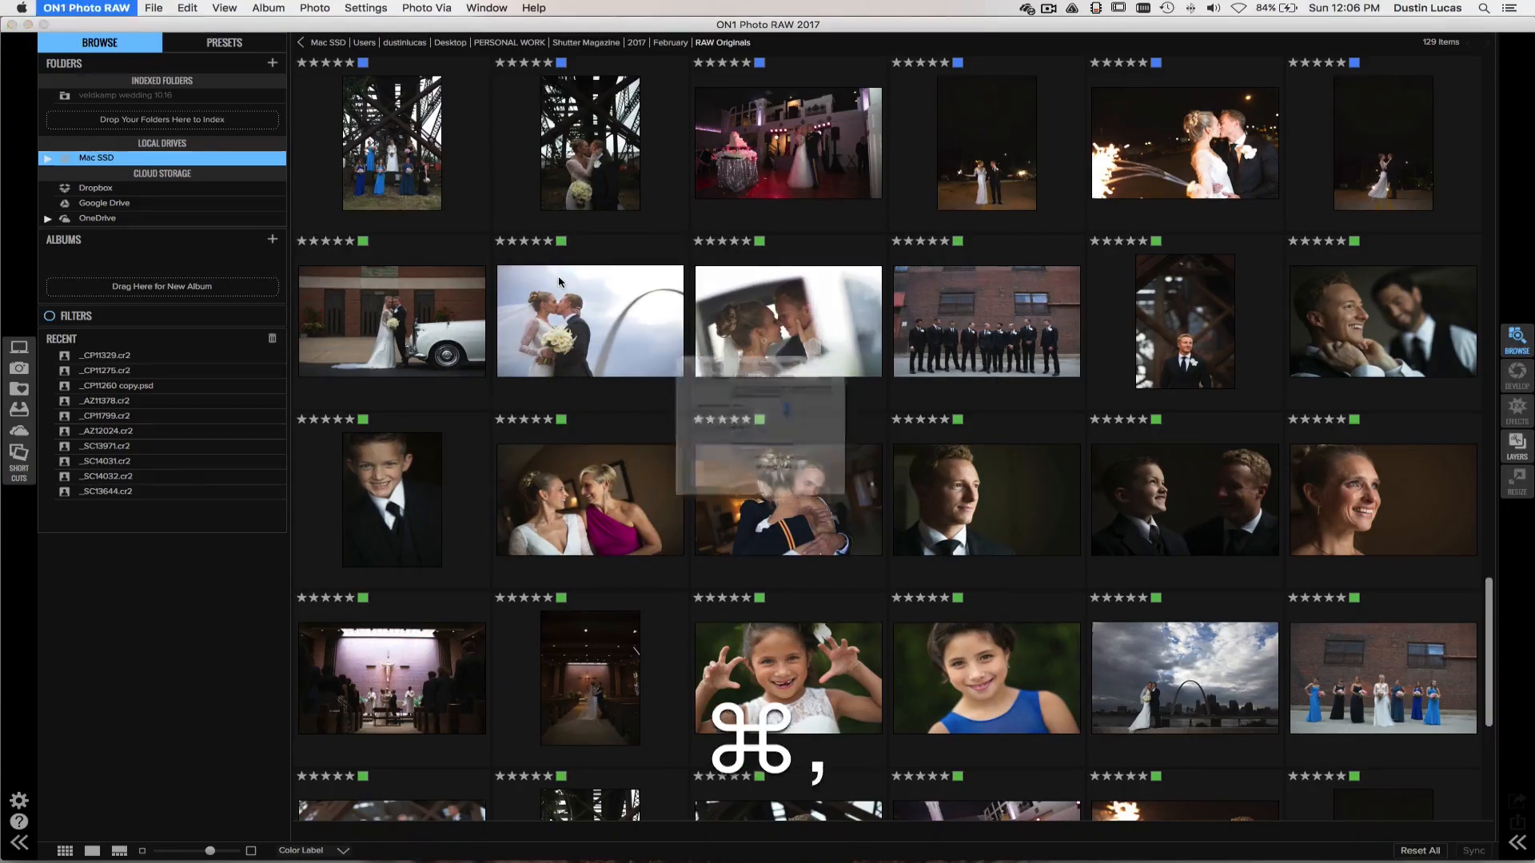
click(666, 263)
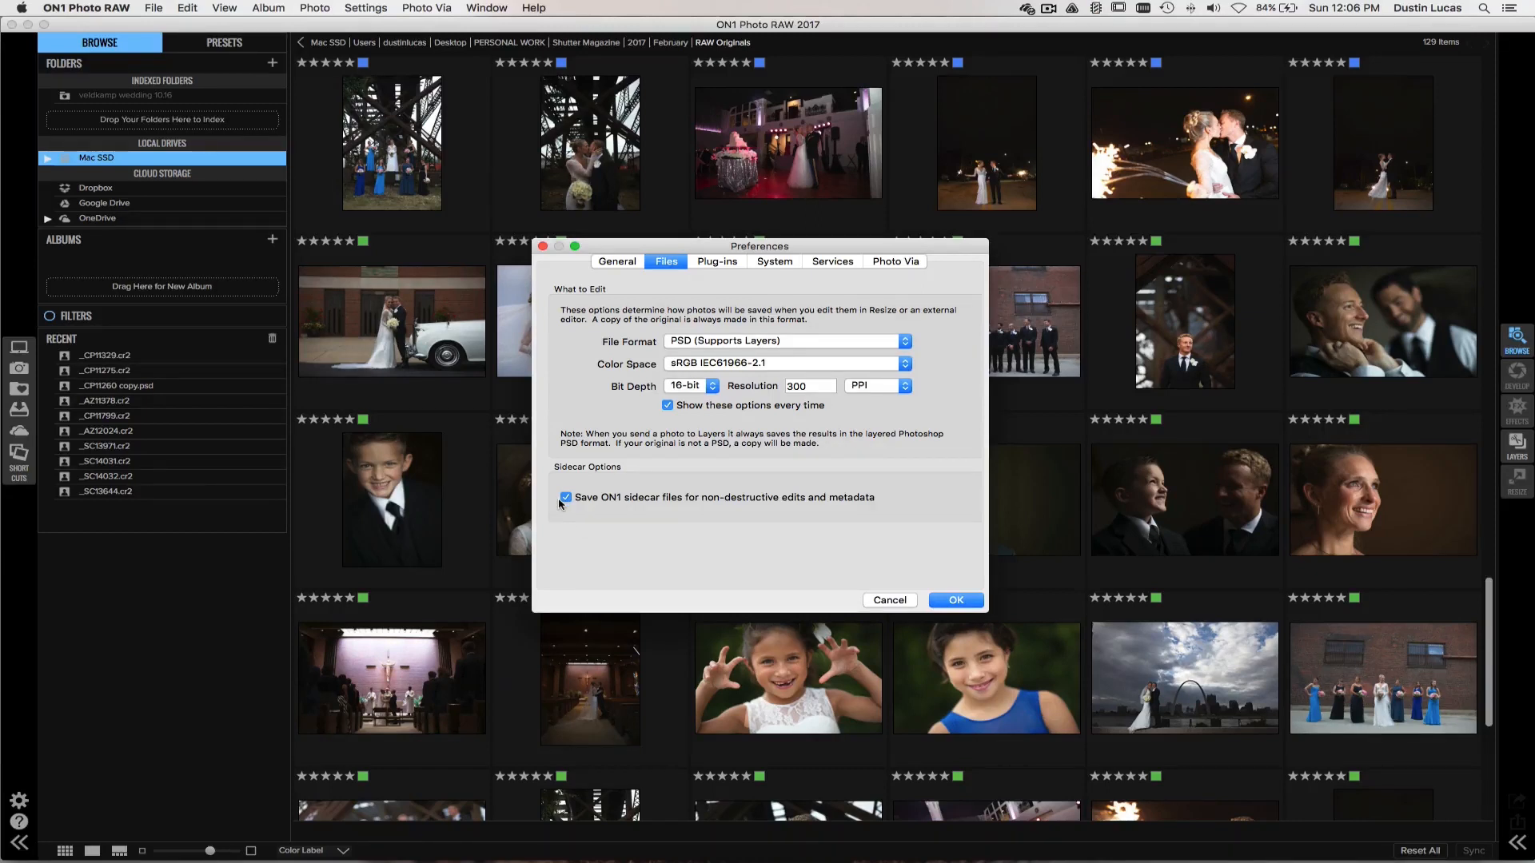
click(956, 600)
Step: Open _SC13472.cr2, the couple beside the arch, in single-photo view, inspect them at 100%, and return to the full photo
scroll(846, 502, down, 2)
scroll(845, 502, down, 5)
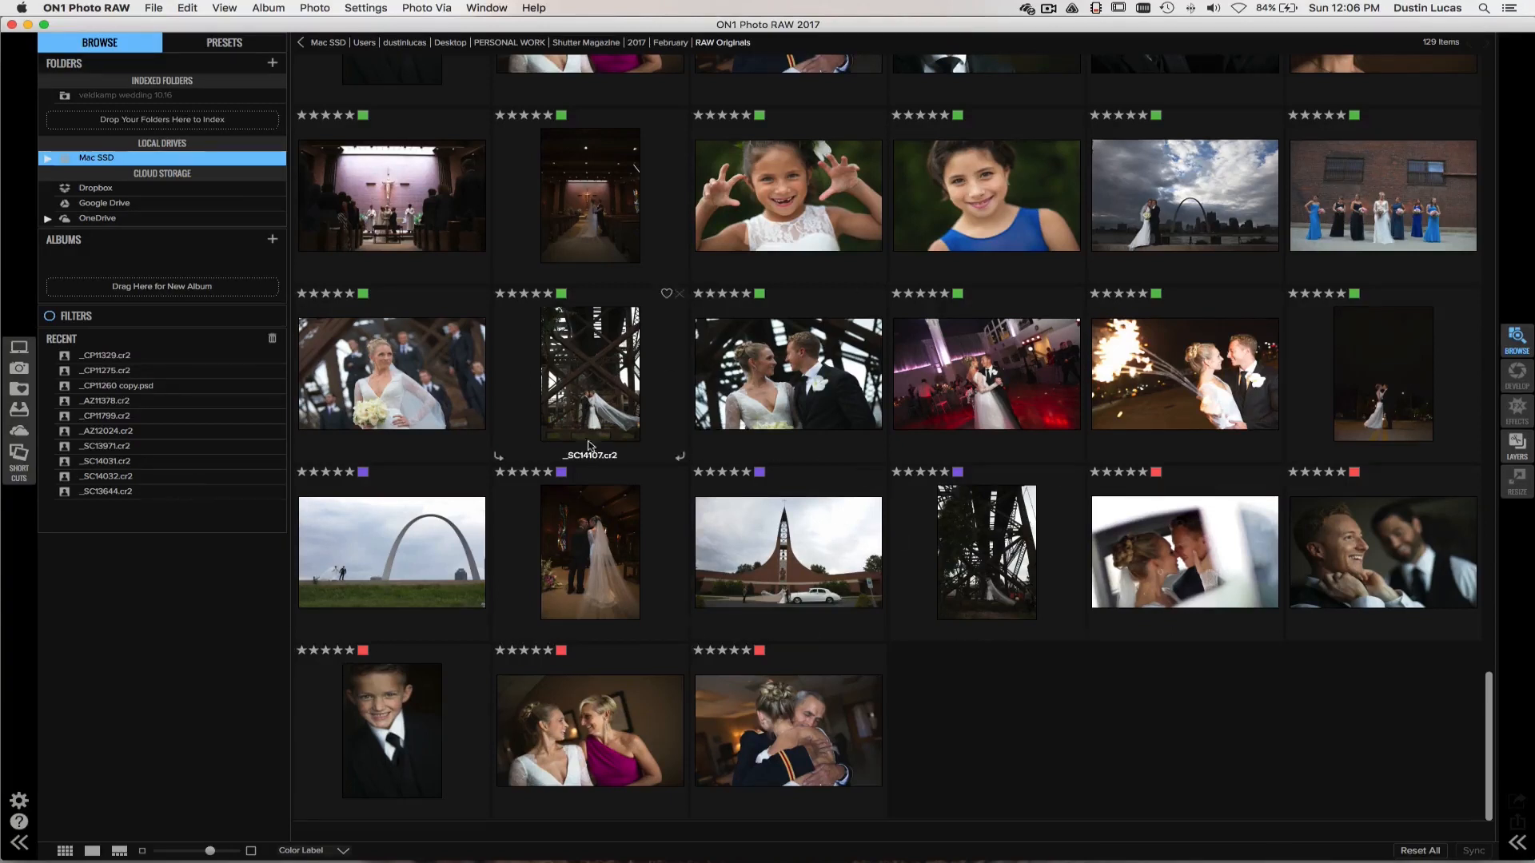
scroll(606, 506, up, 1)
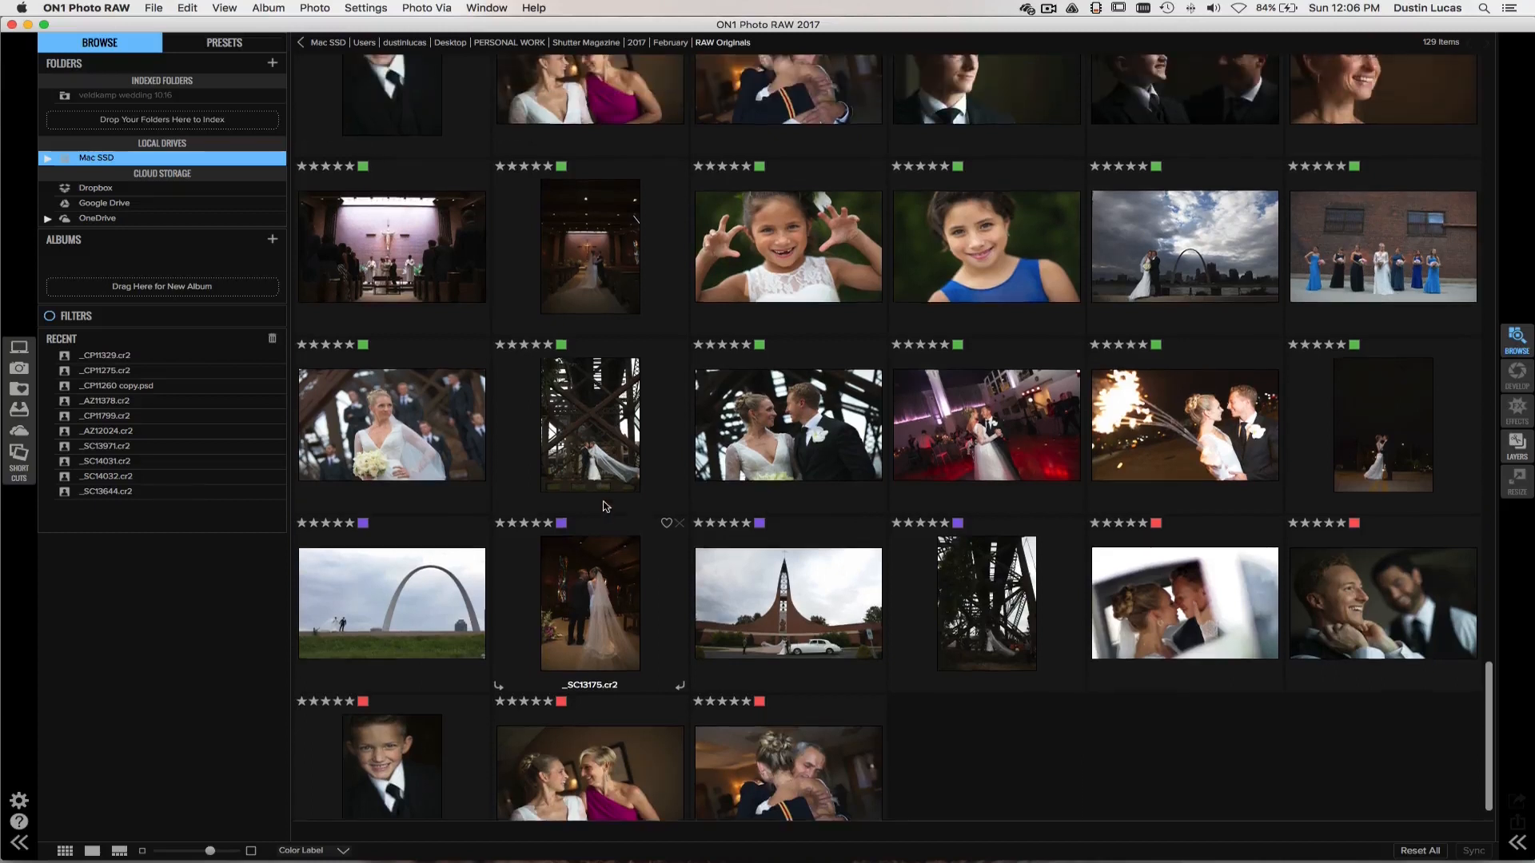
click(1145, 257)
double_click(1145, 258)
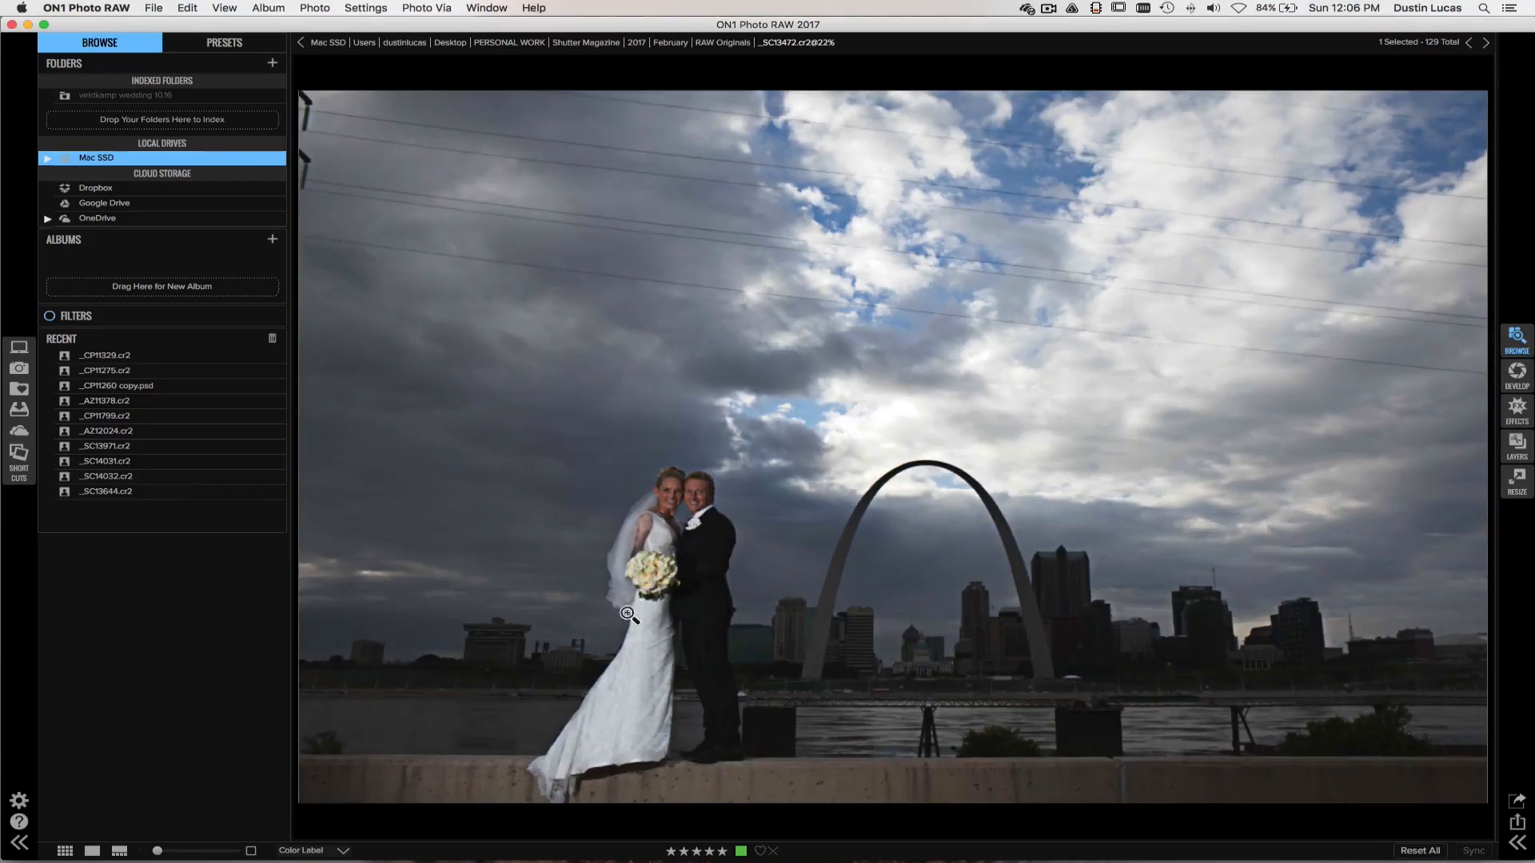
click(711, 613)
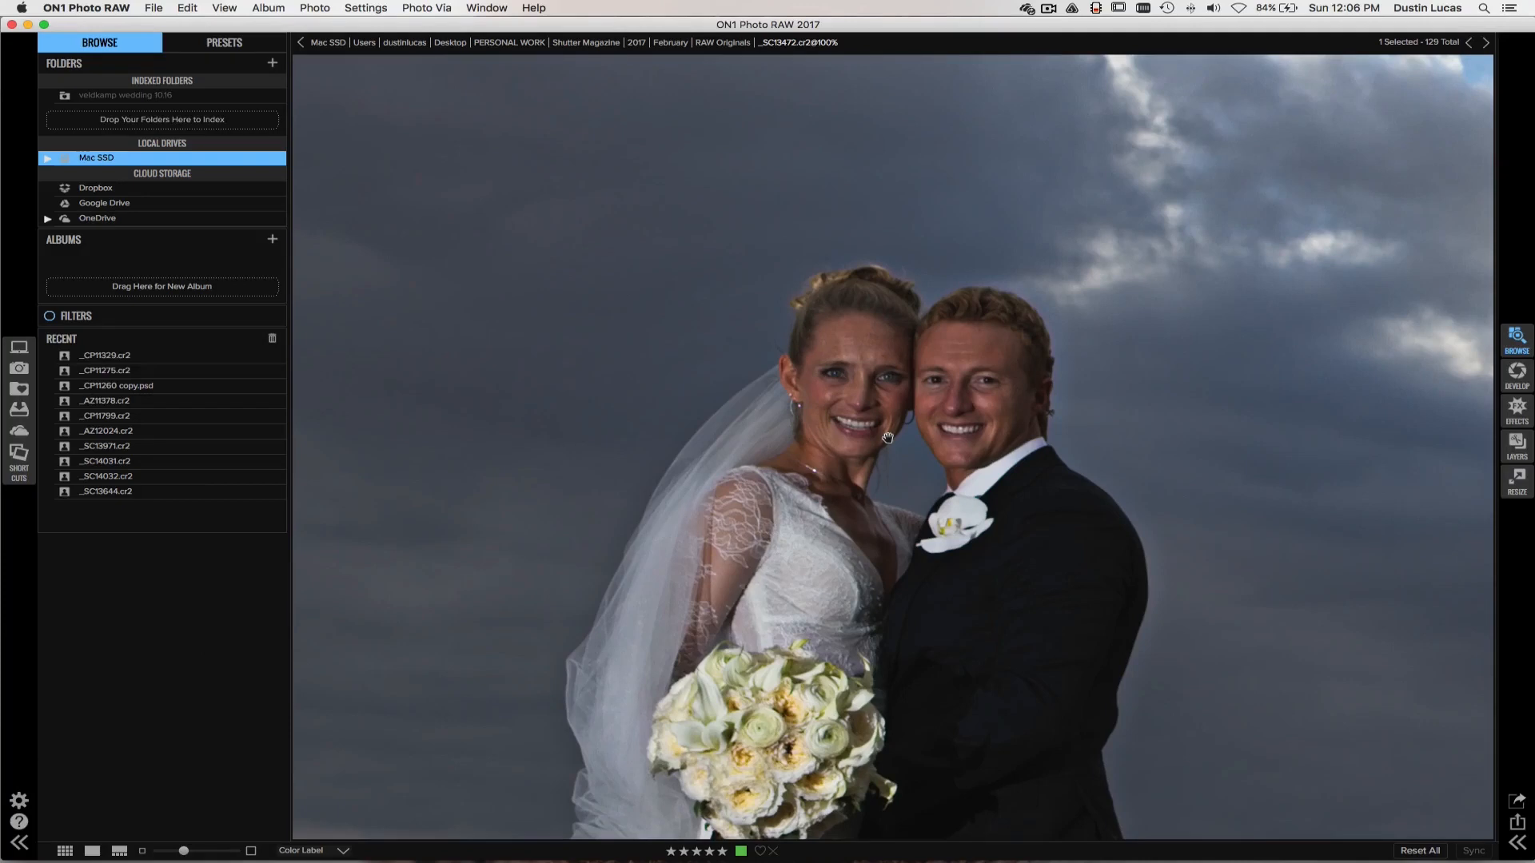
key(Right)
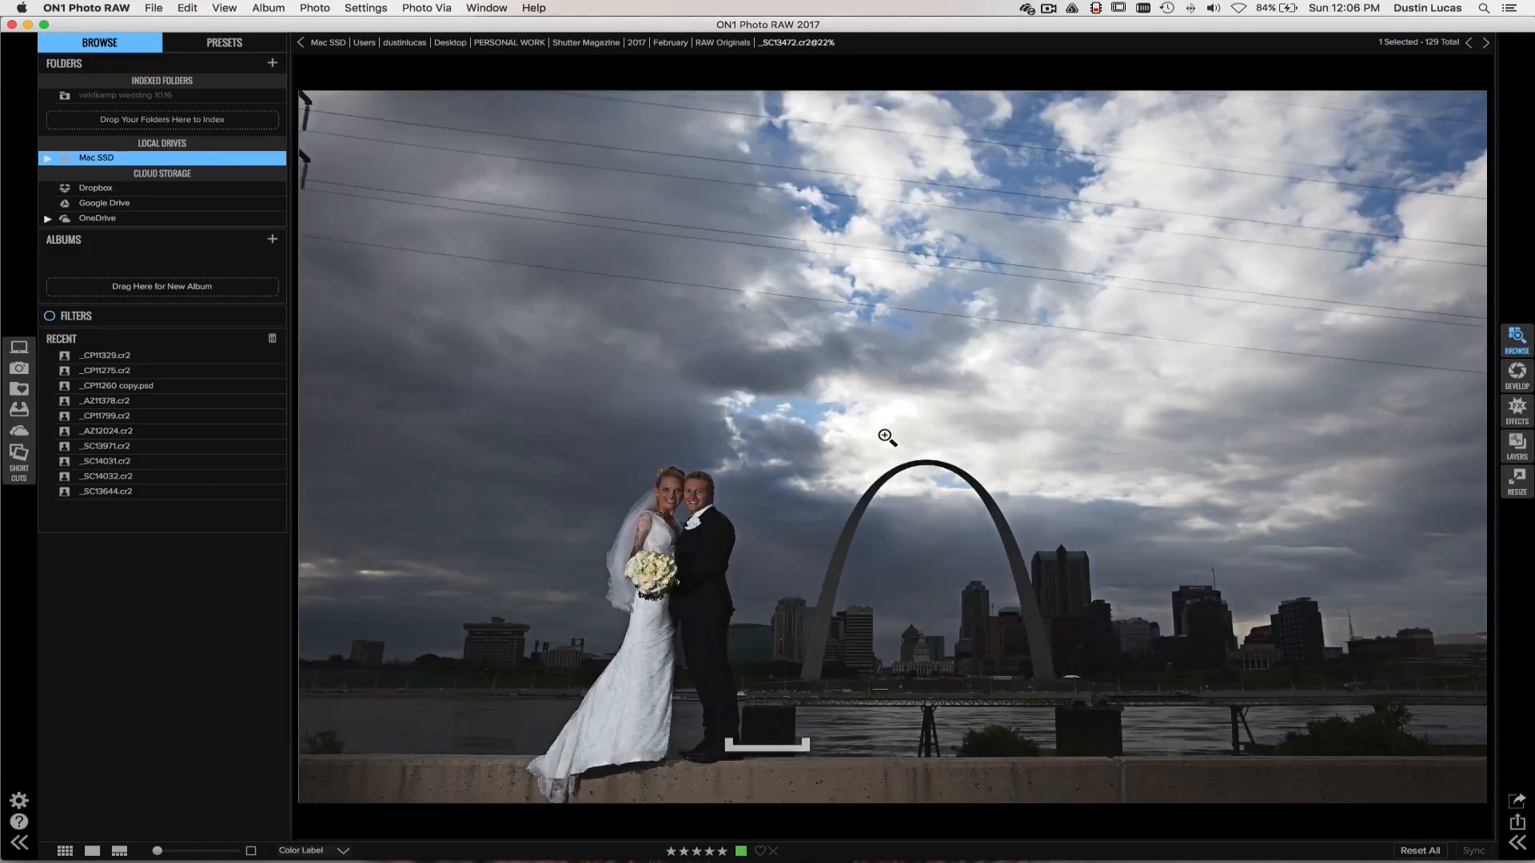
Step: Leaf forward through the photos following _SC13472.cr2 and go back to it
key(Right)
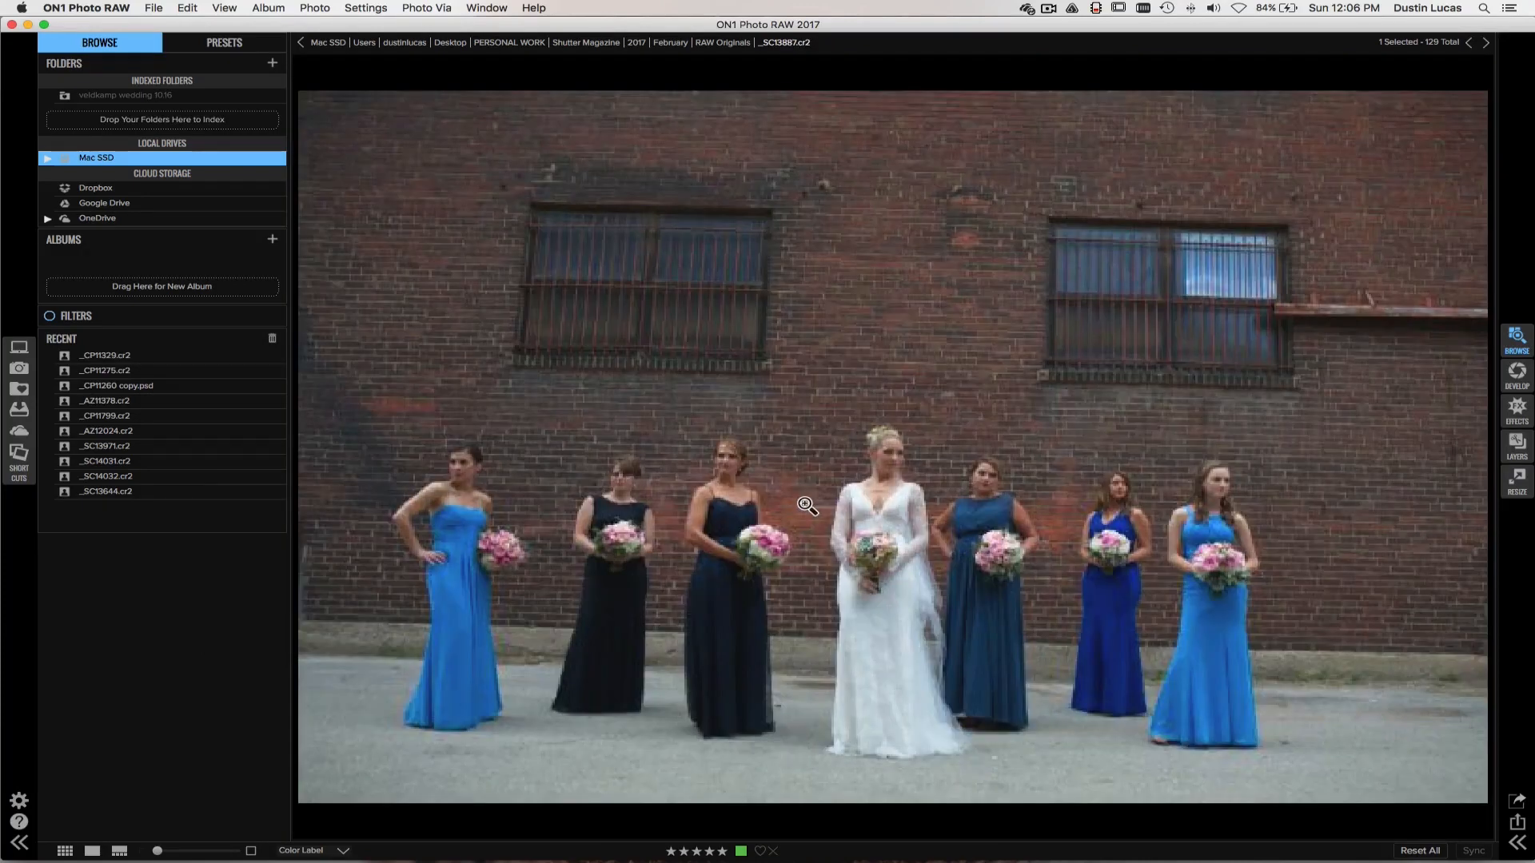
key(Right)
key(Right)
key(Left)
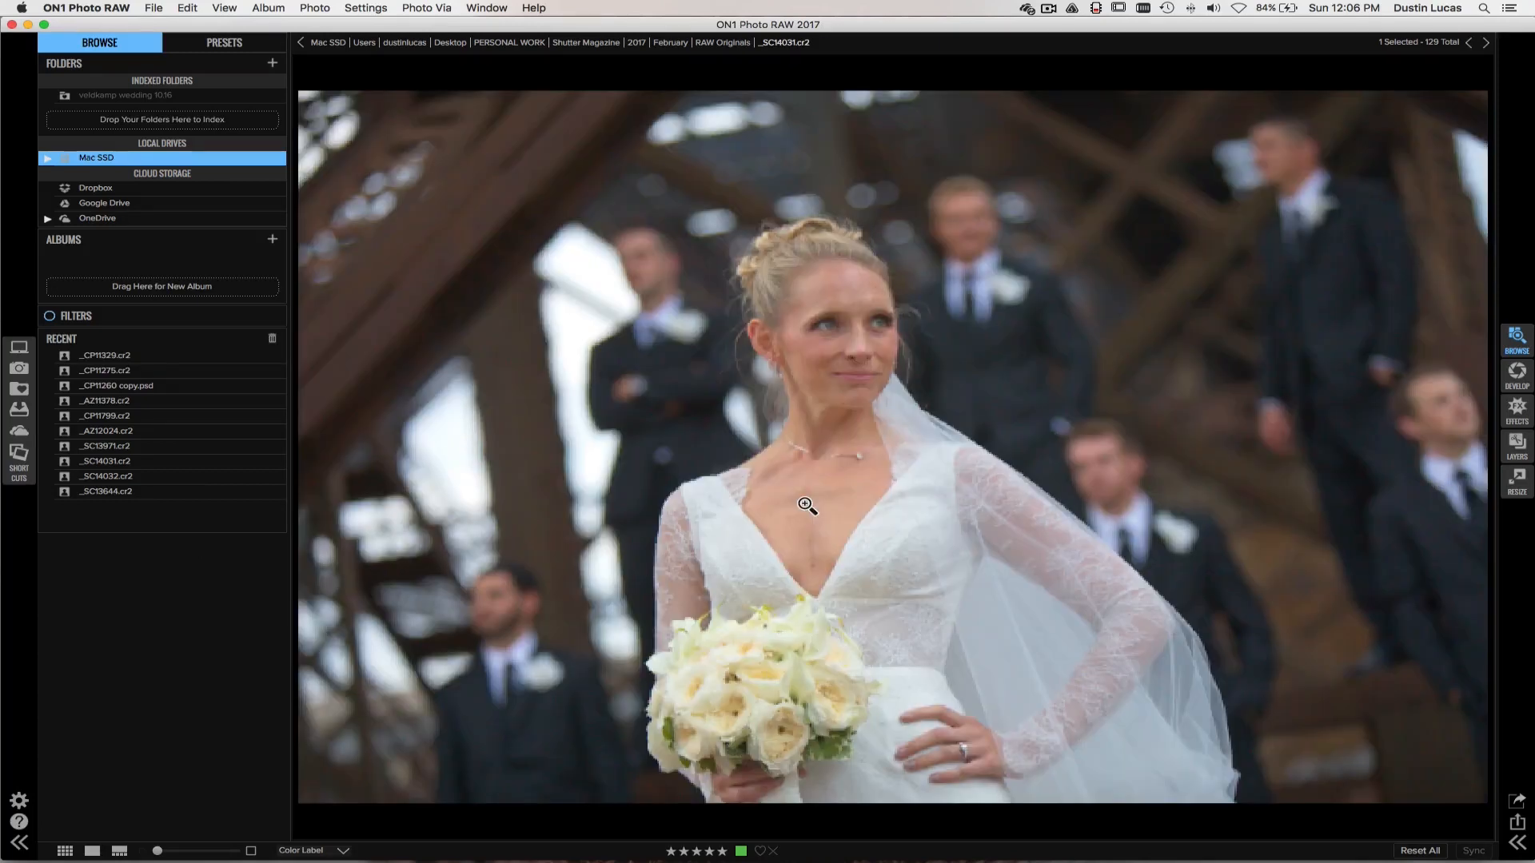
key(Left)
key(Left)
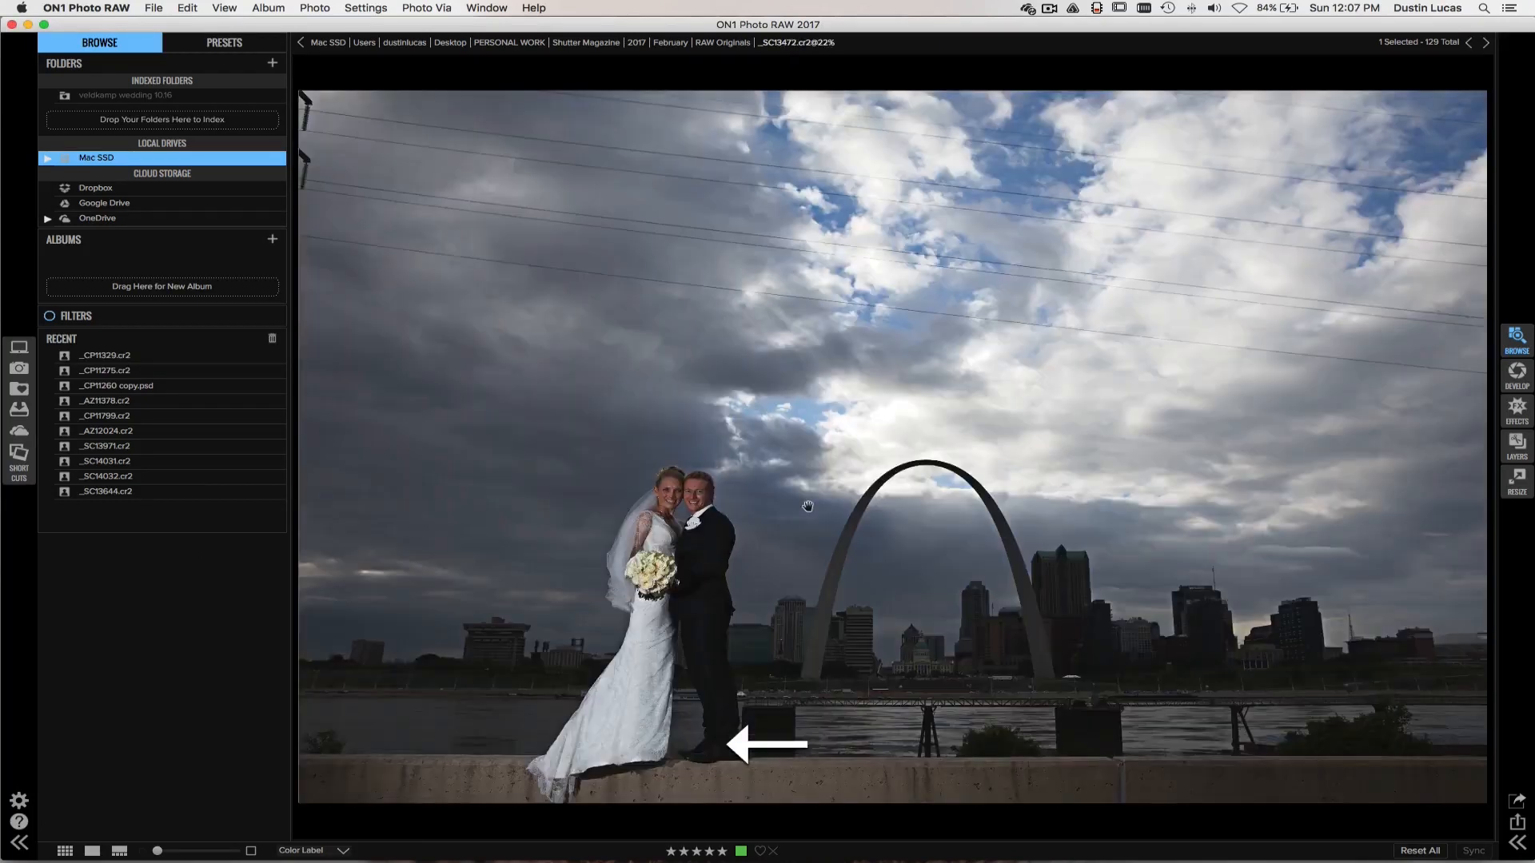
Step: Compare the couple's faces at 100% with the fitted view of the arch photo
click(699, 520)
click(700, 519)
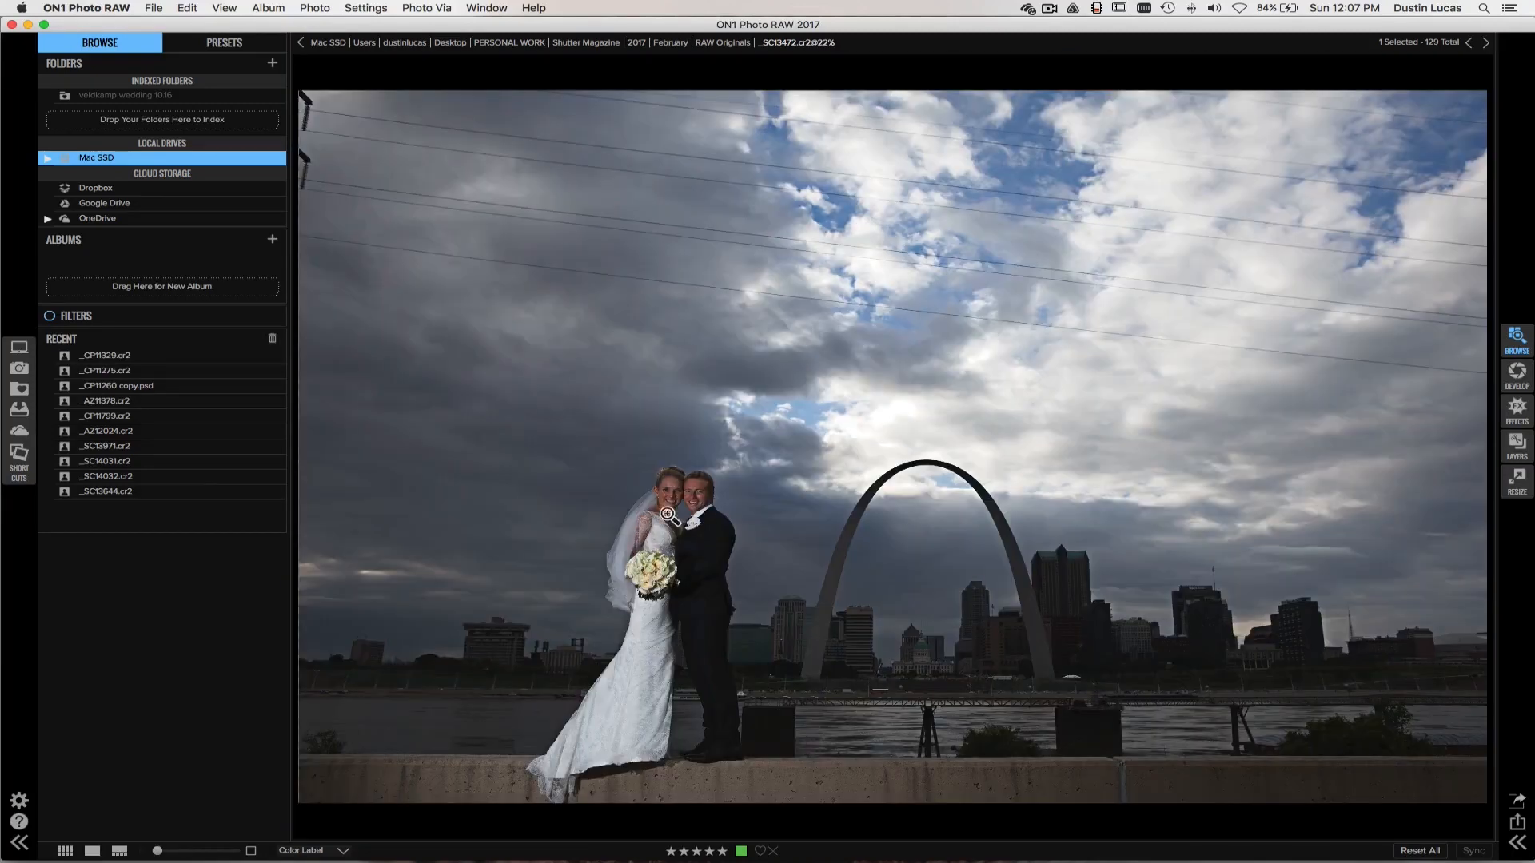
click(669, 516)
click(702, 512)
click(702, 518)
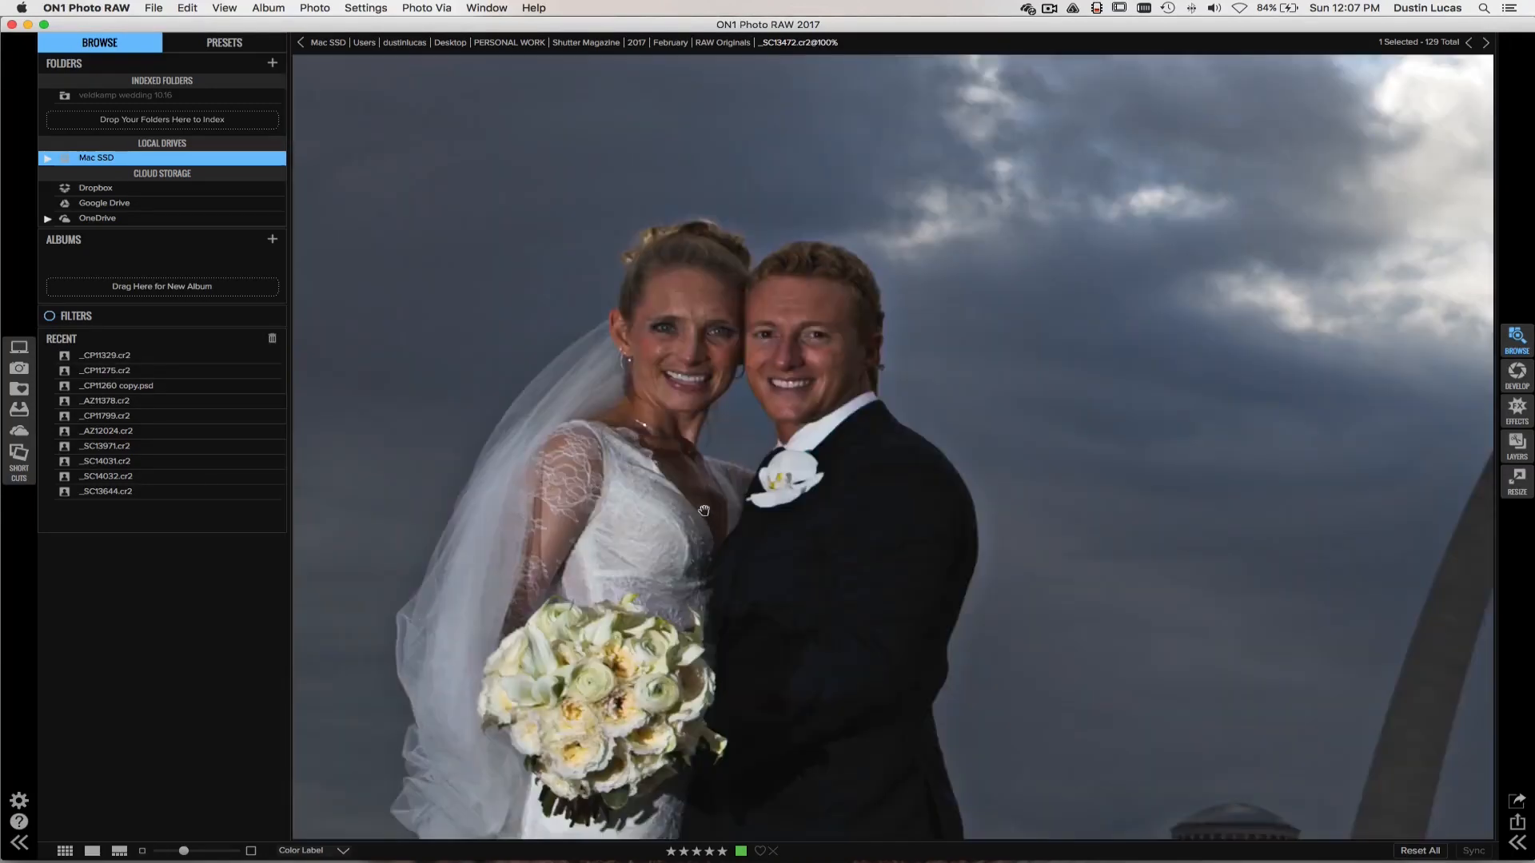
click(700, 510)
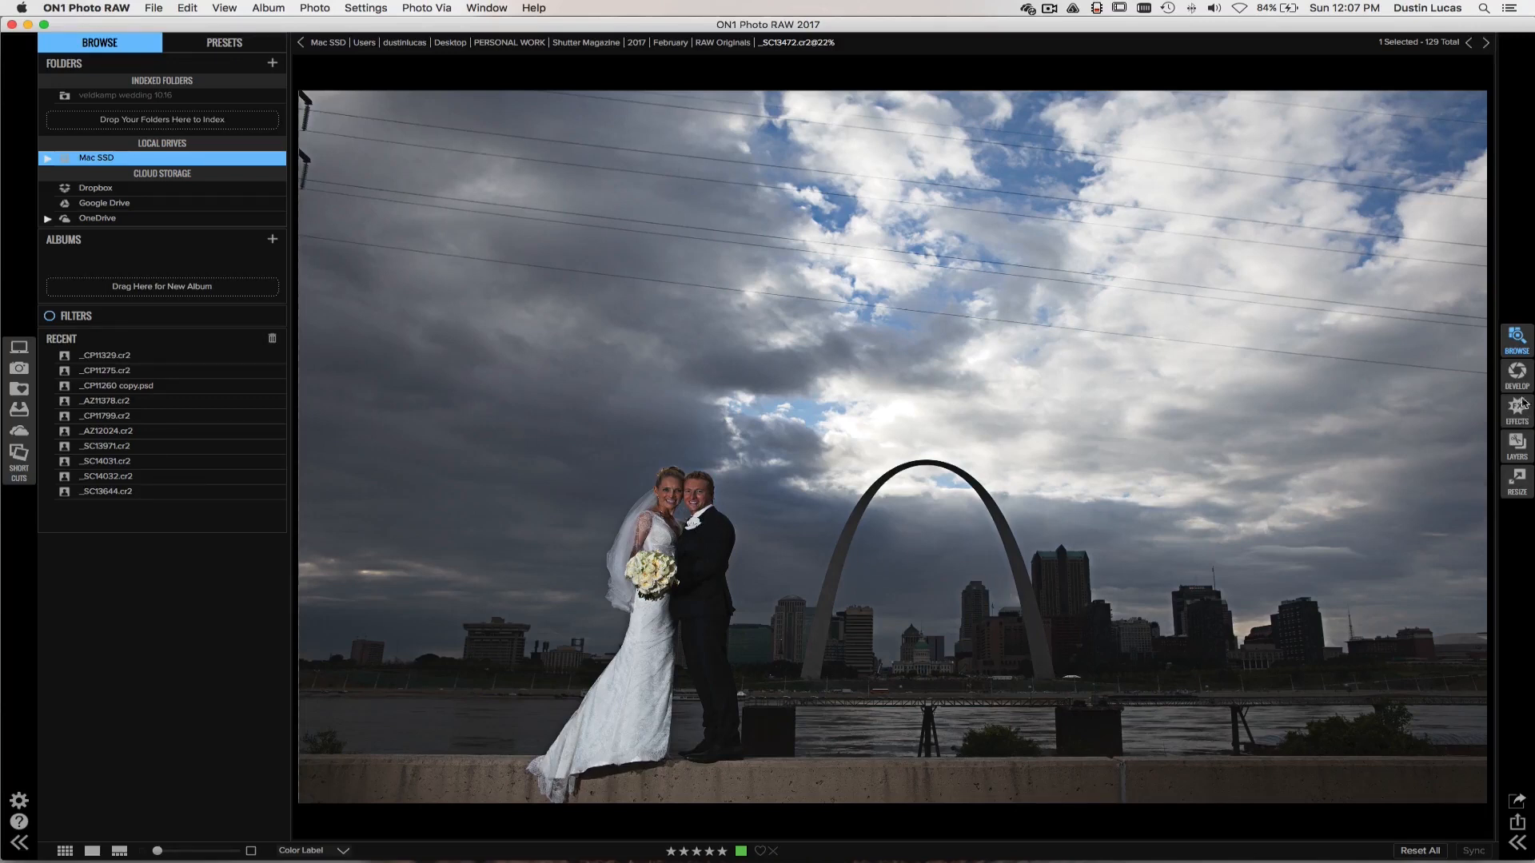
Step: Return to the thumbnail grid and look through the RAW Originals photos, ending at the blue-labelled ones
key(g)
scroll(891, 425, down, 2)
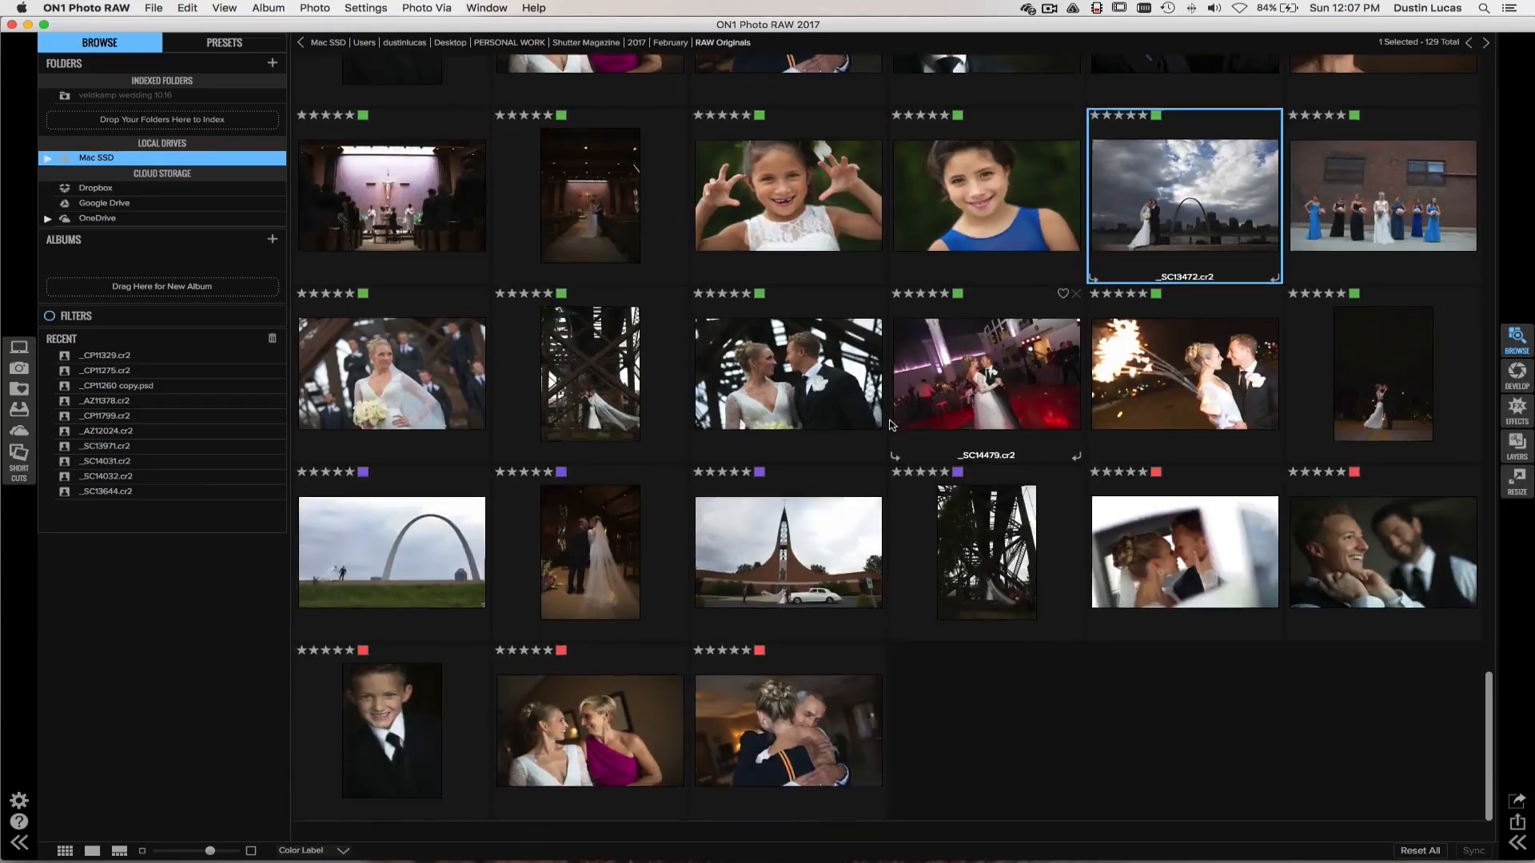
scroll(892, 424, up, 5)
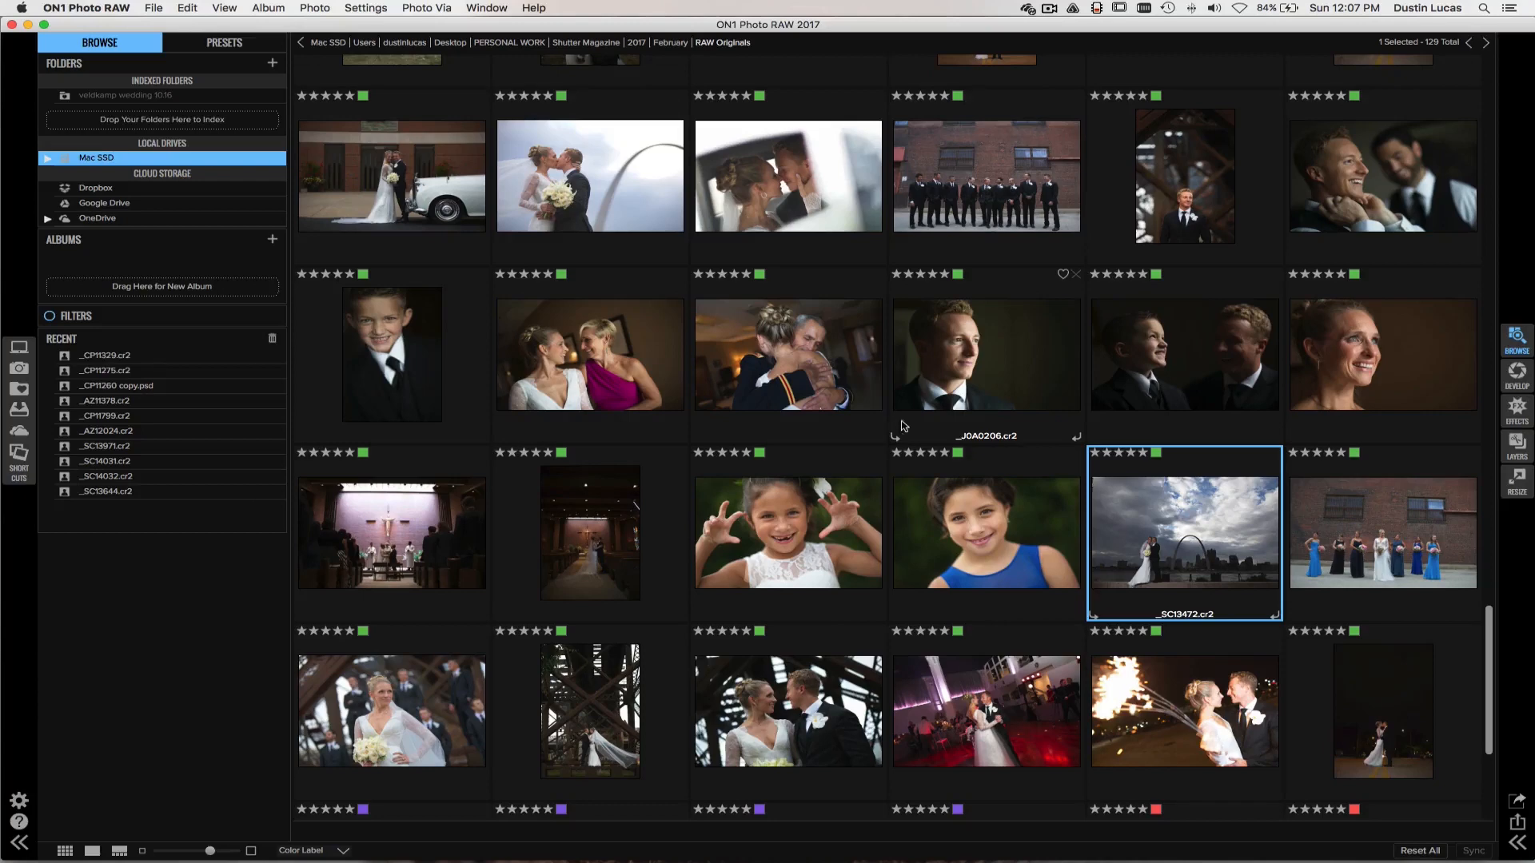
scroll(902, 426, up, 10)
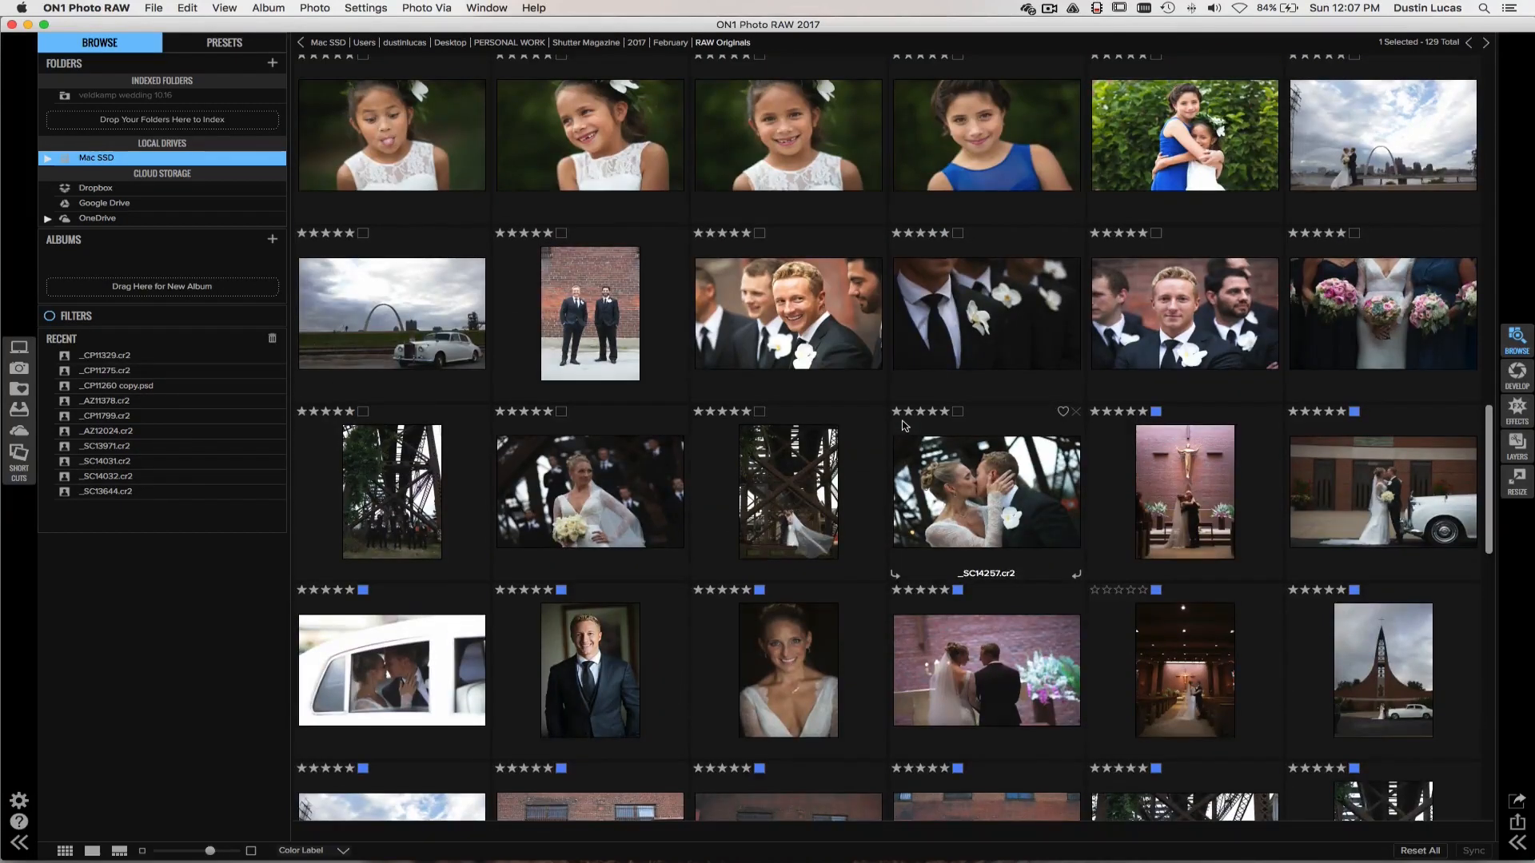
scroll(903, 426, up, 10)
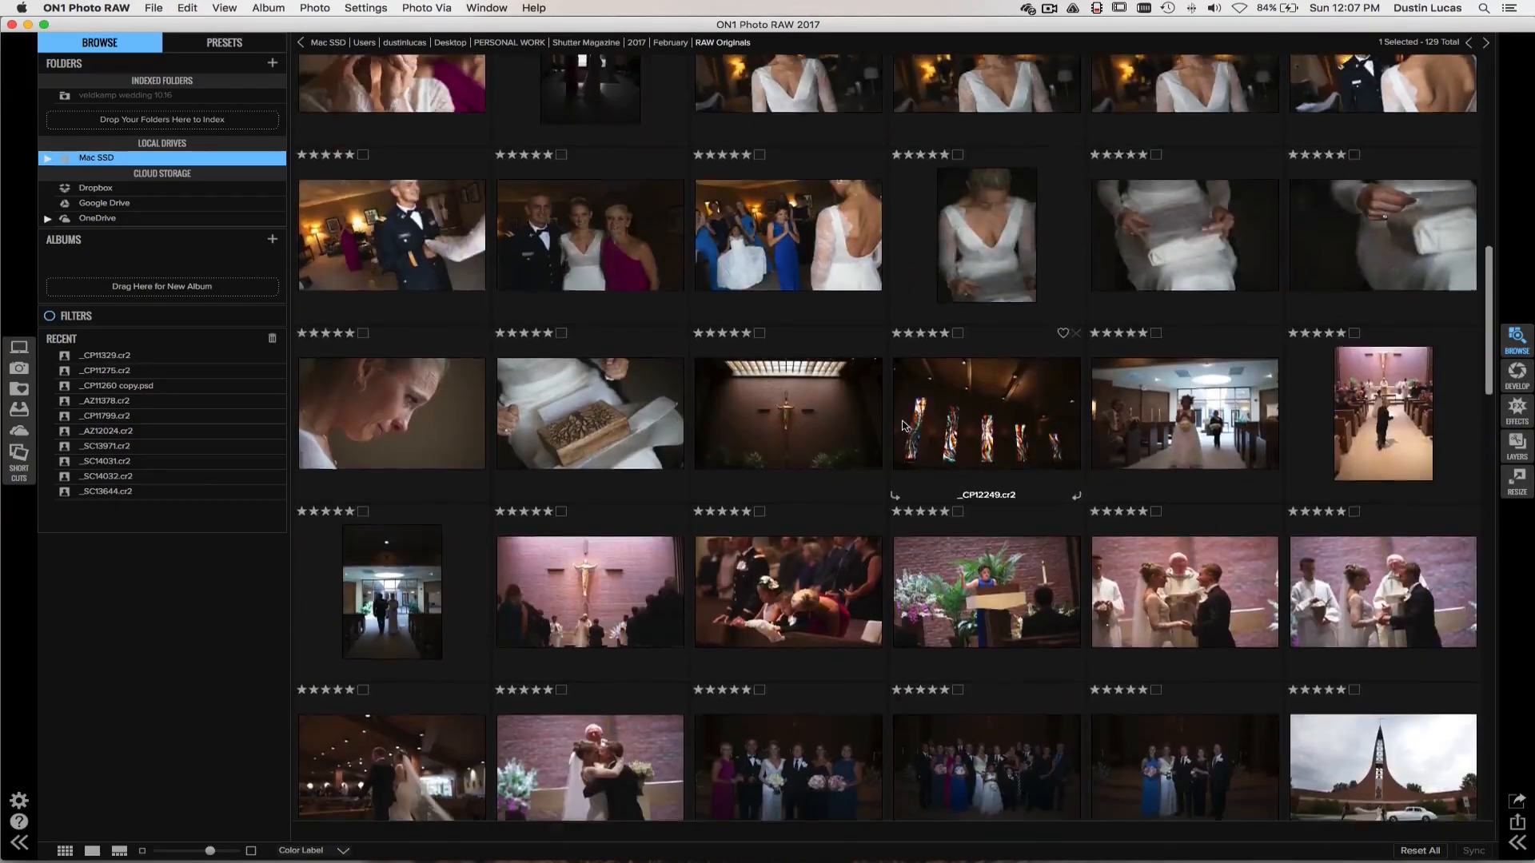
scroll(903, 425, up, 10)
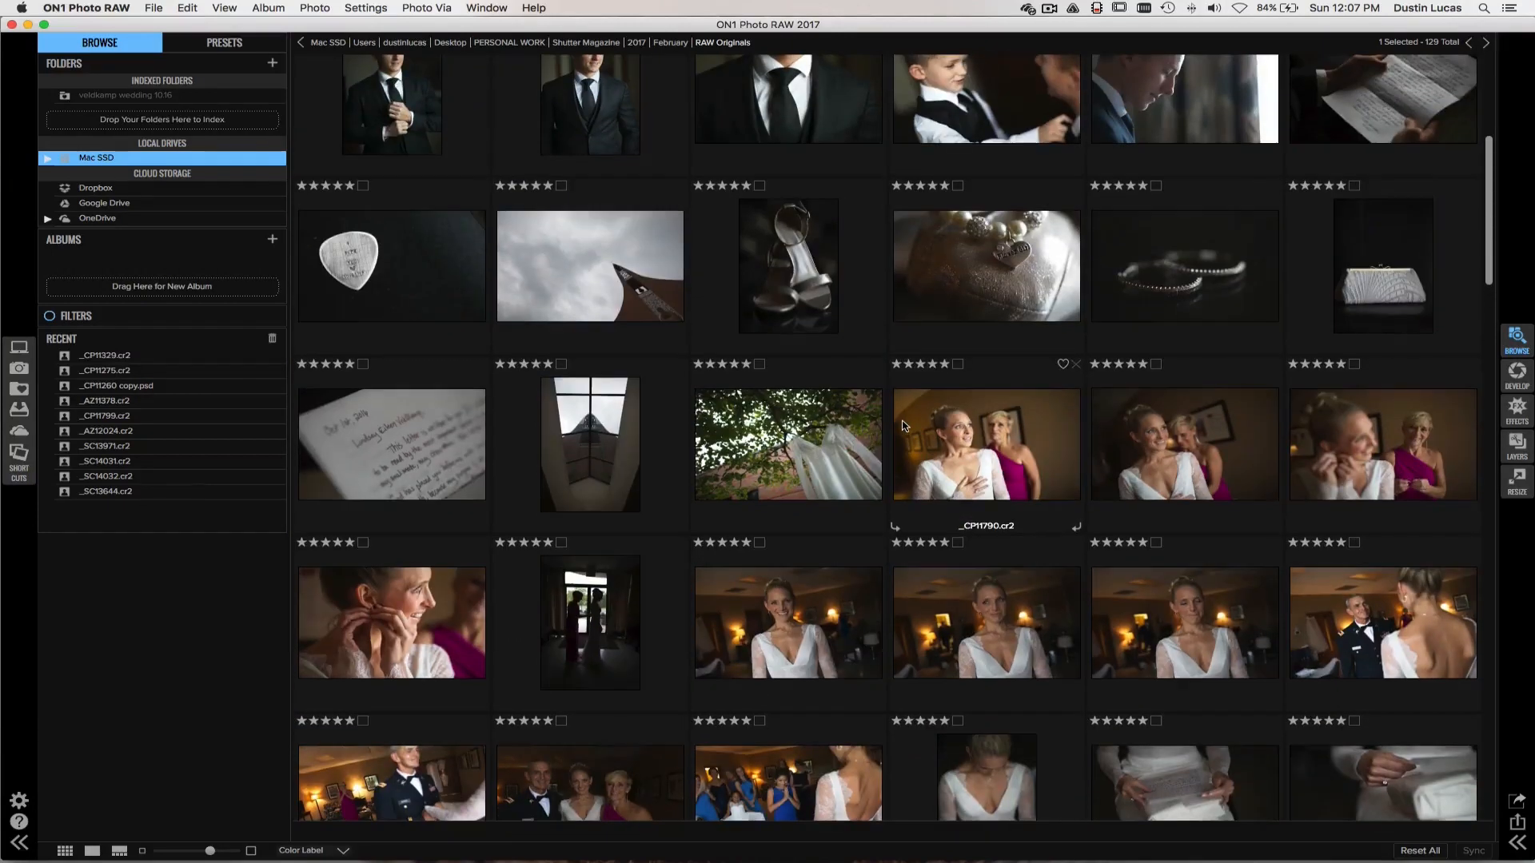
scroll(902, 425, up, 3)
scroll(903, 426, down, 15)
scroll(902, 425, up, 2)
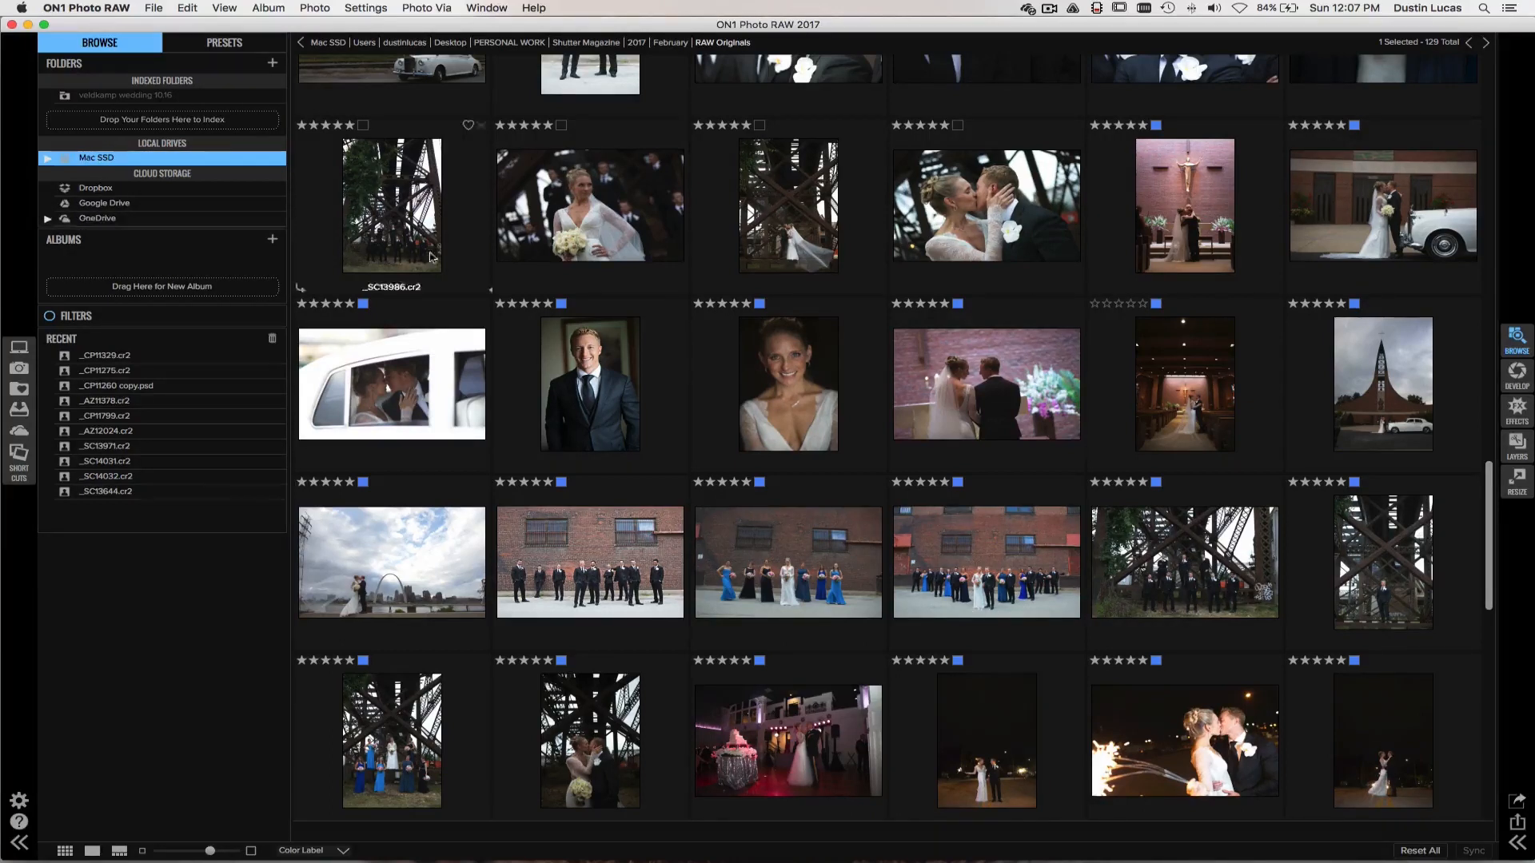
Step: Browse to the RAWS Online folder in OneDrive and load its photos
key(super+b)
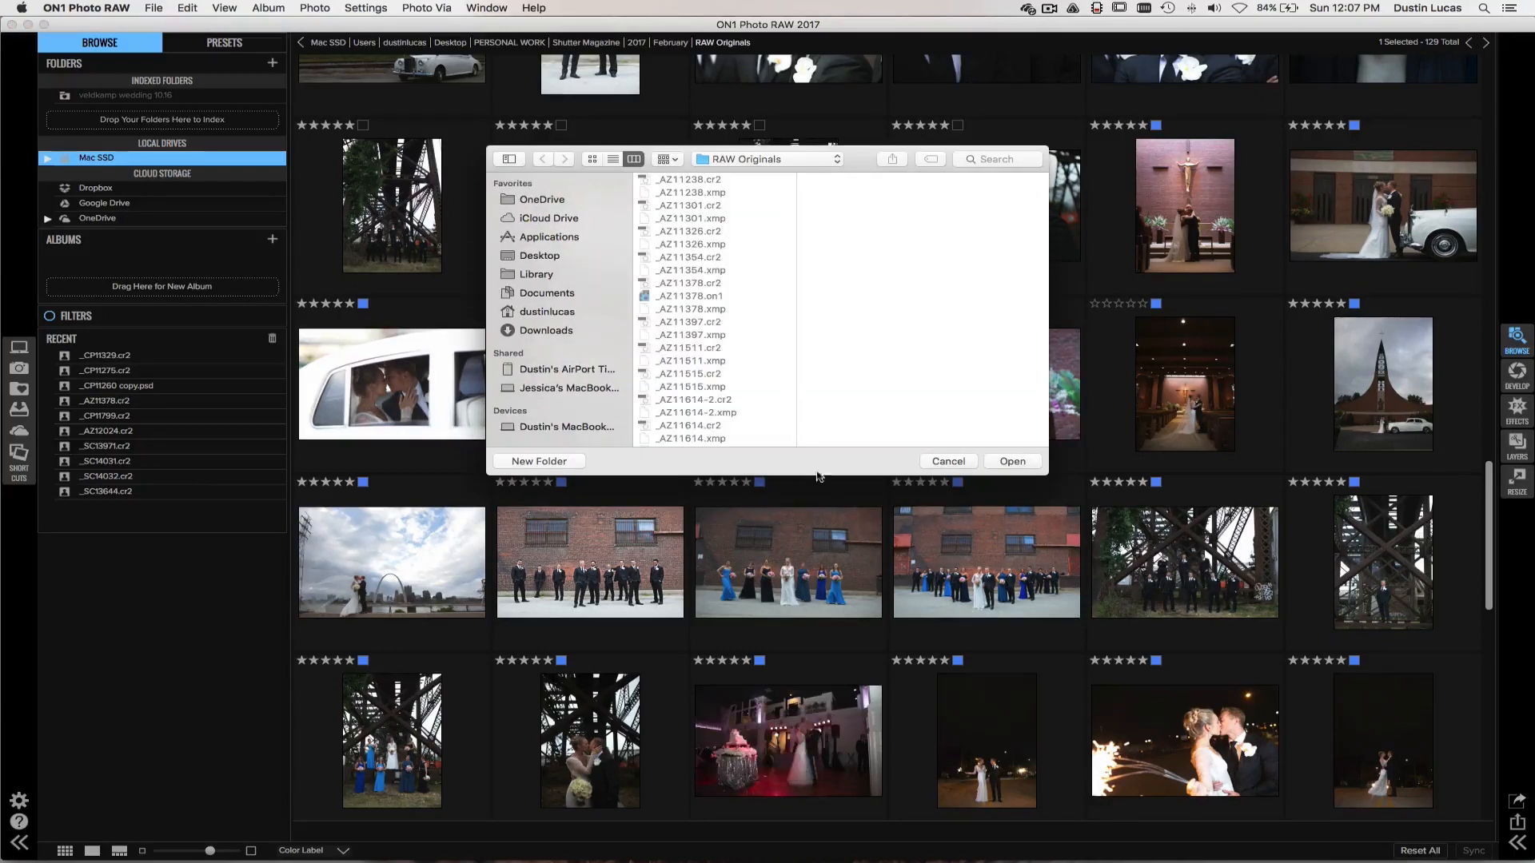
click(542, 206)
click(692, 193)
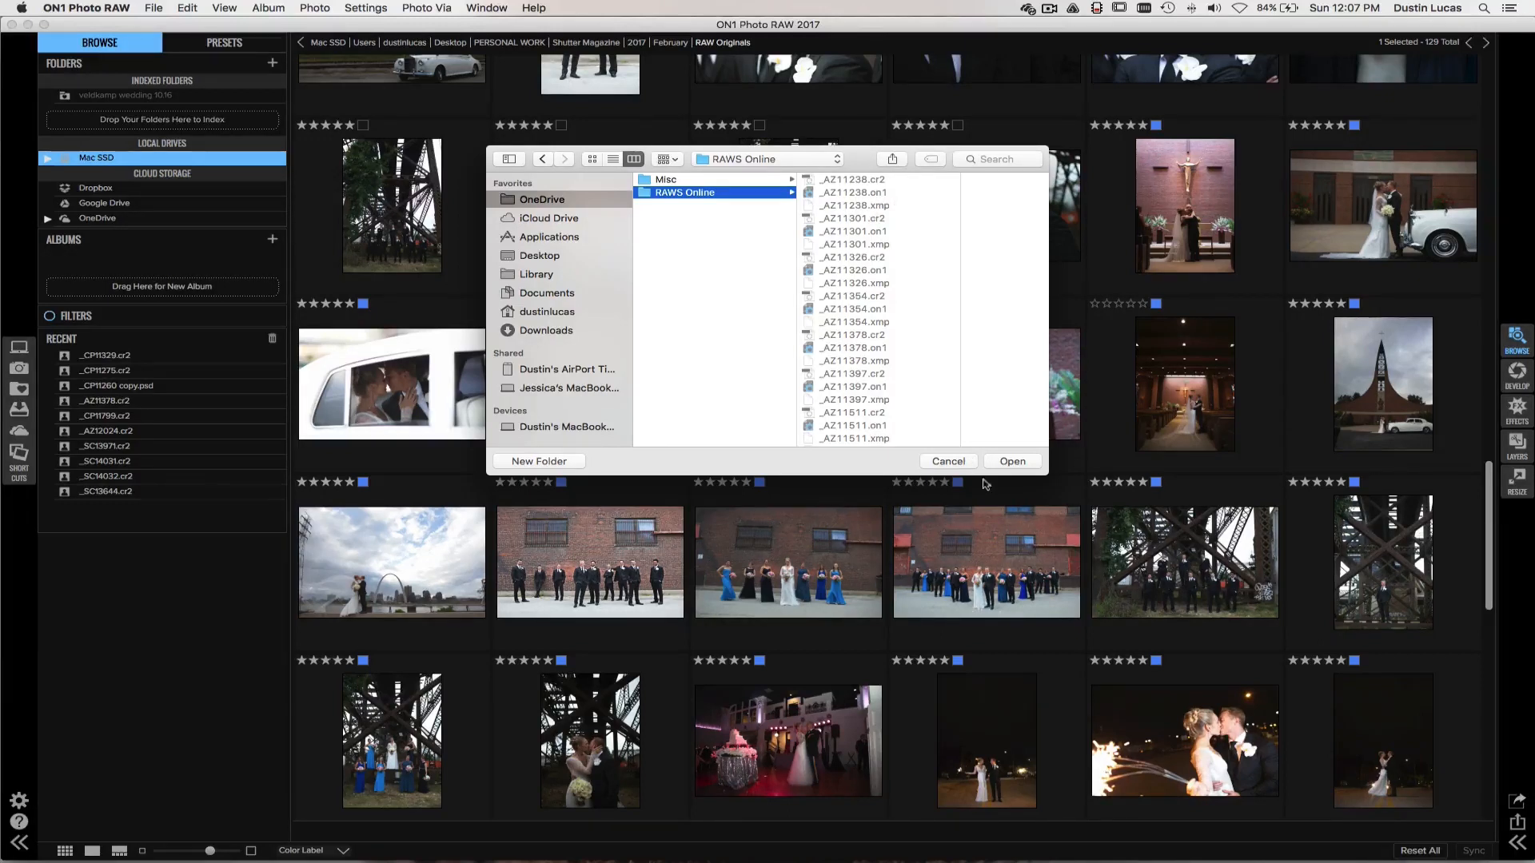
click(1011, 462)
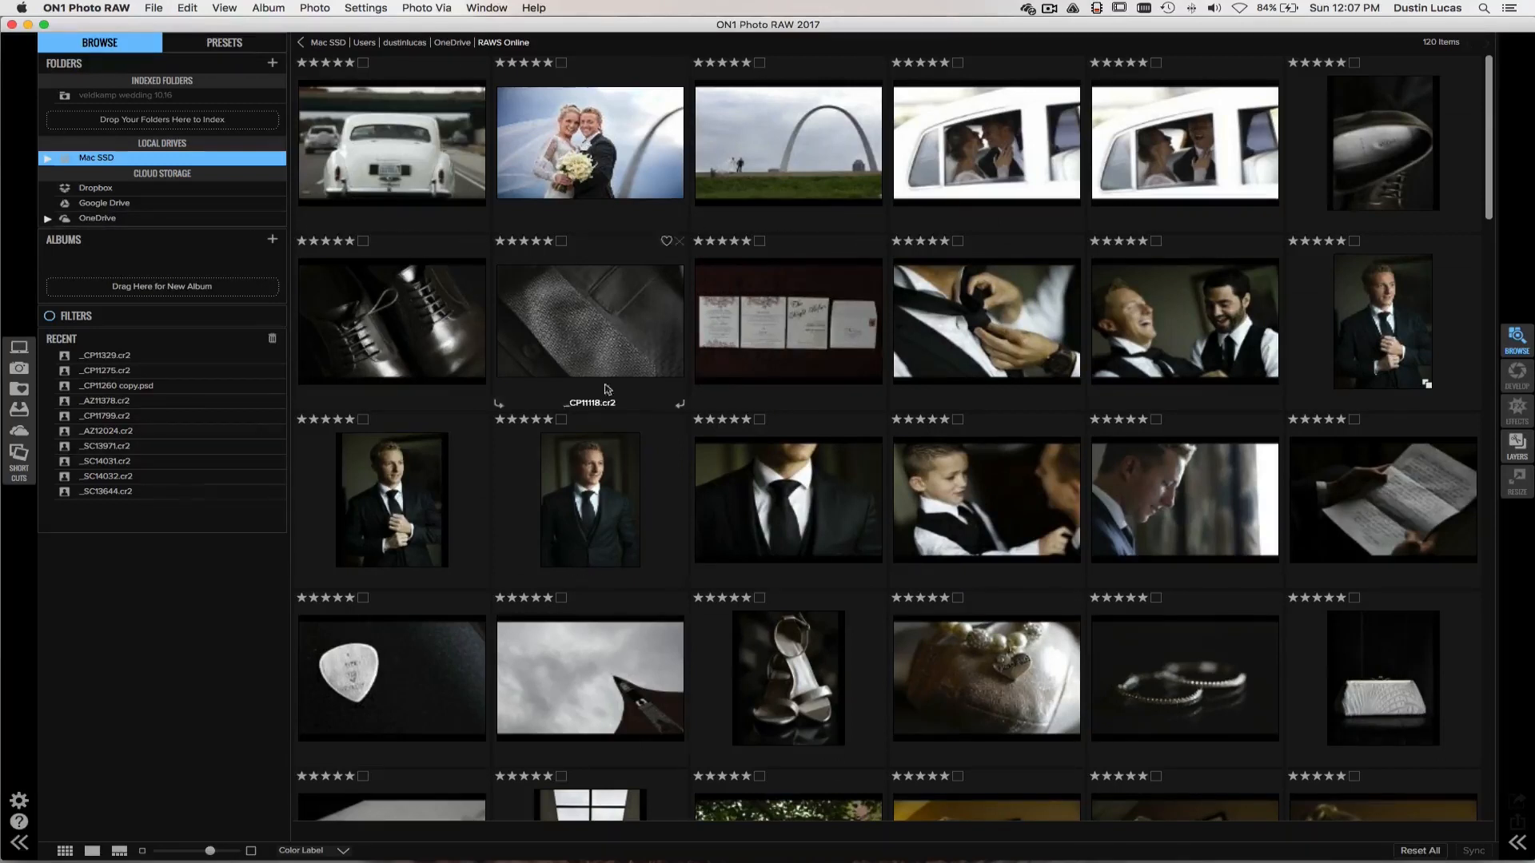
Step: Open _CP11275.cr2, the portrait of the man in the dark suit, in single-photo view and take it into Develop
click(600, 515)
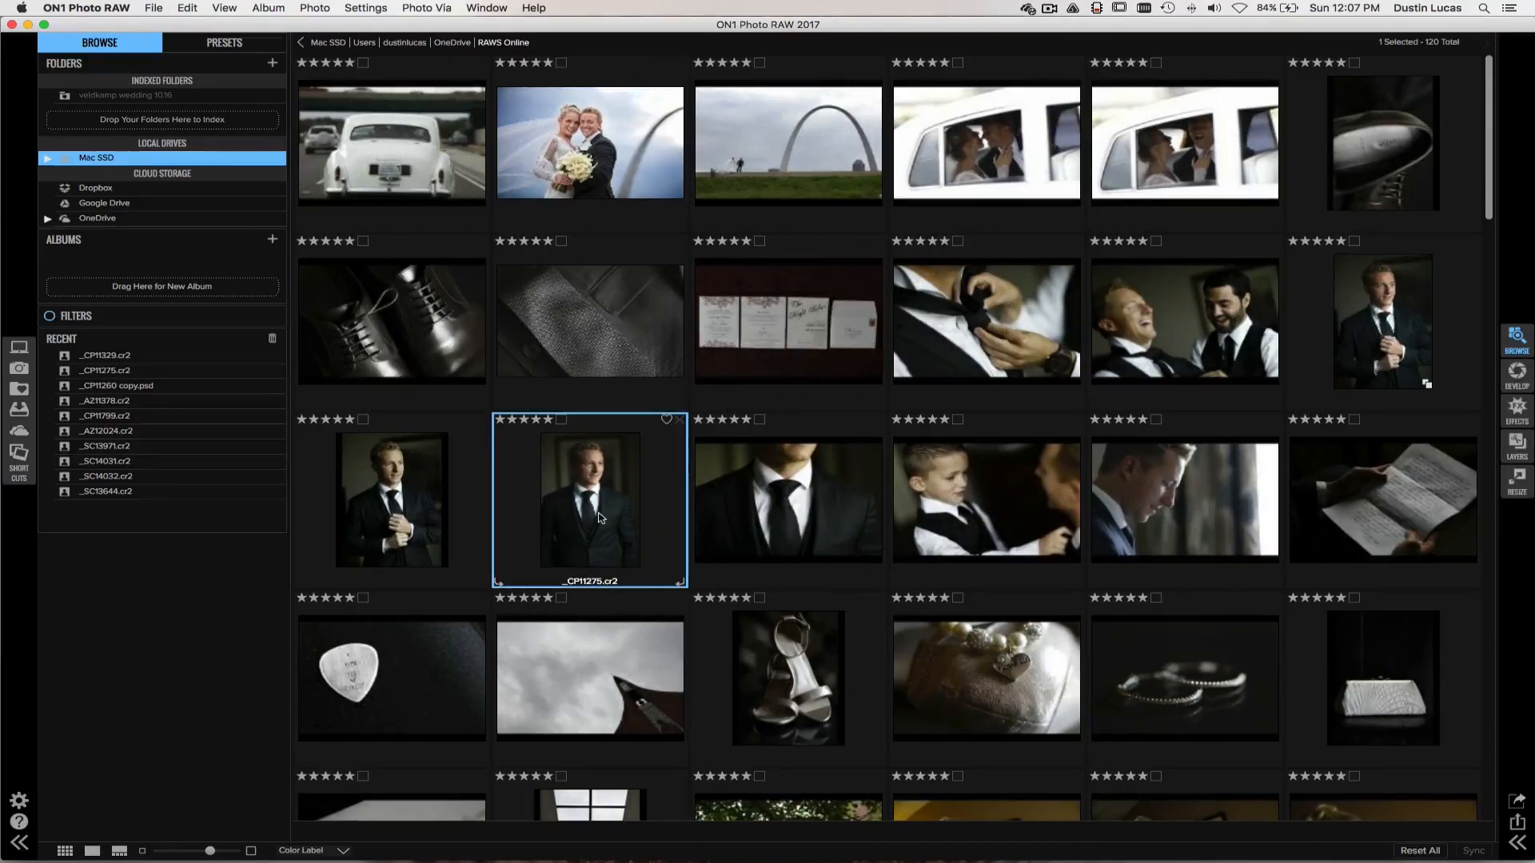
double_click(600, 515)
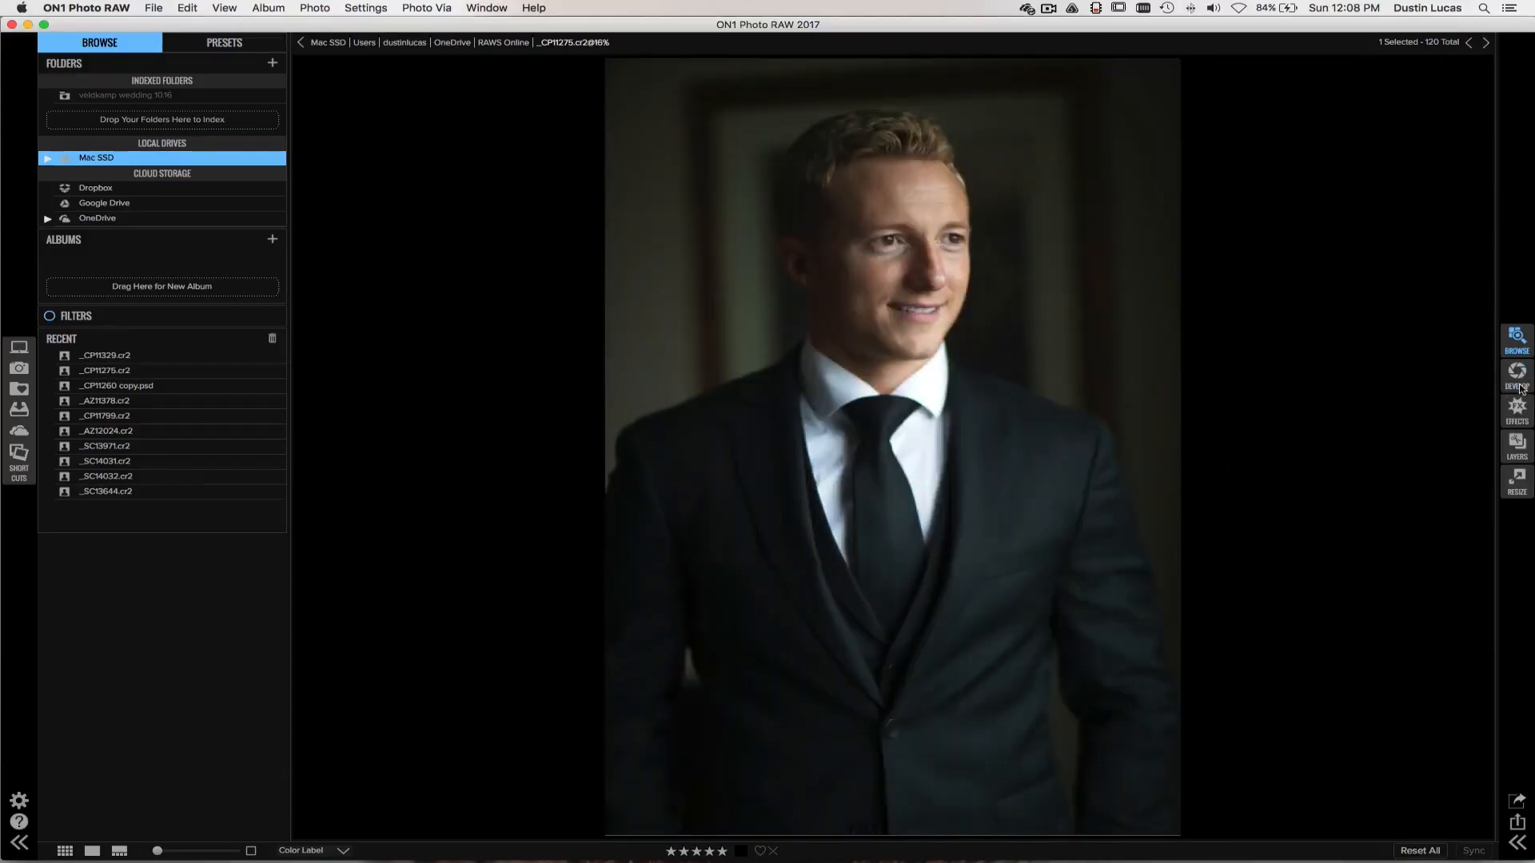
click(1517, 375)
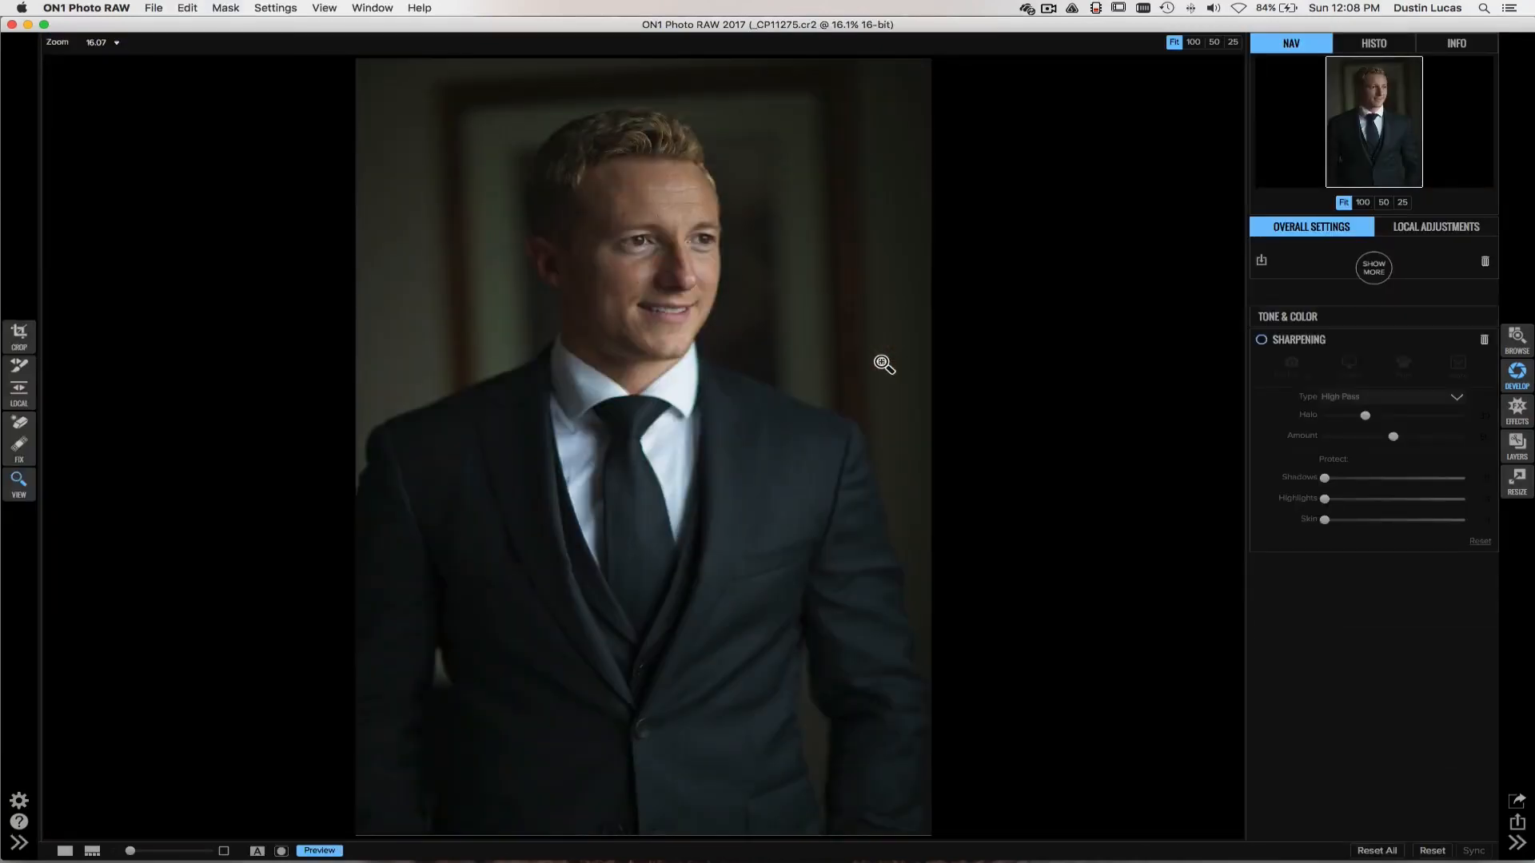
Step: Lower the portrait's Highlights and apply the automatic tone correction, returning to Browse
click(1374, 316)
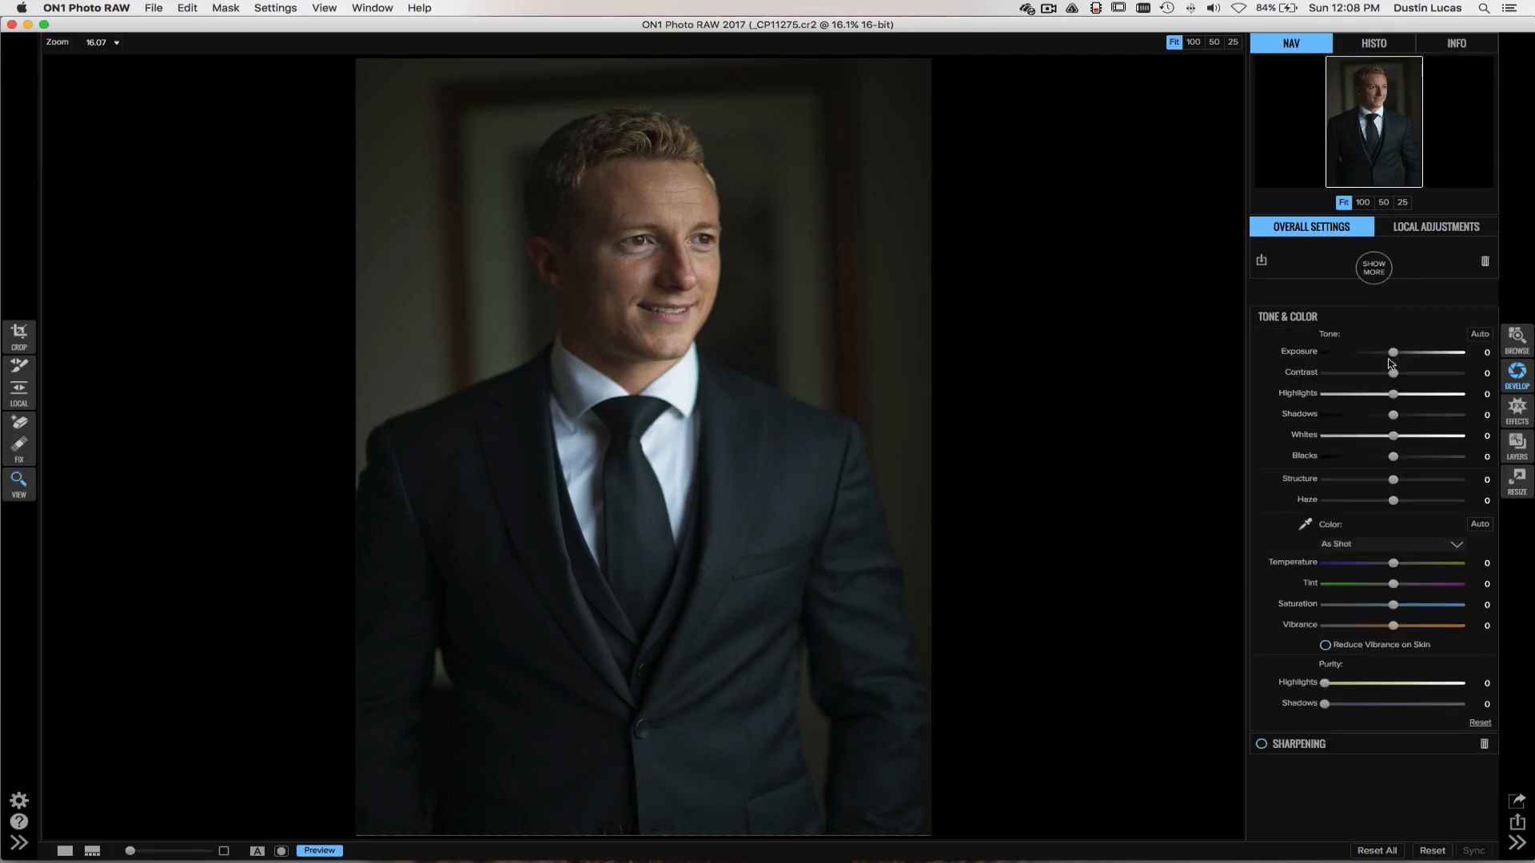
drag(1392, 394, 1377, 397)
click(1477, 335)
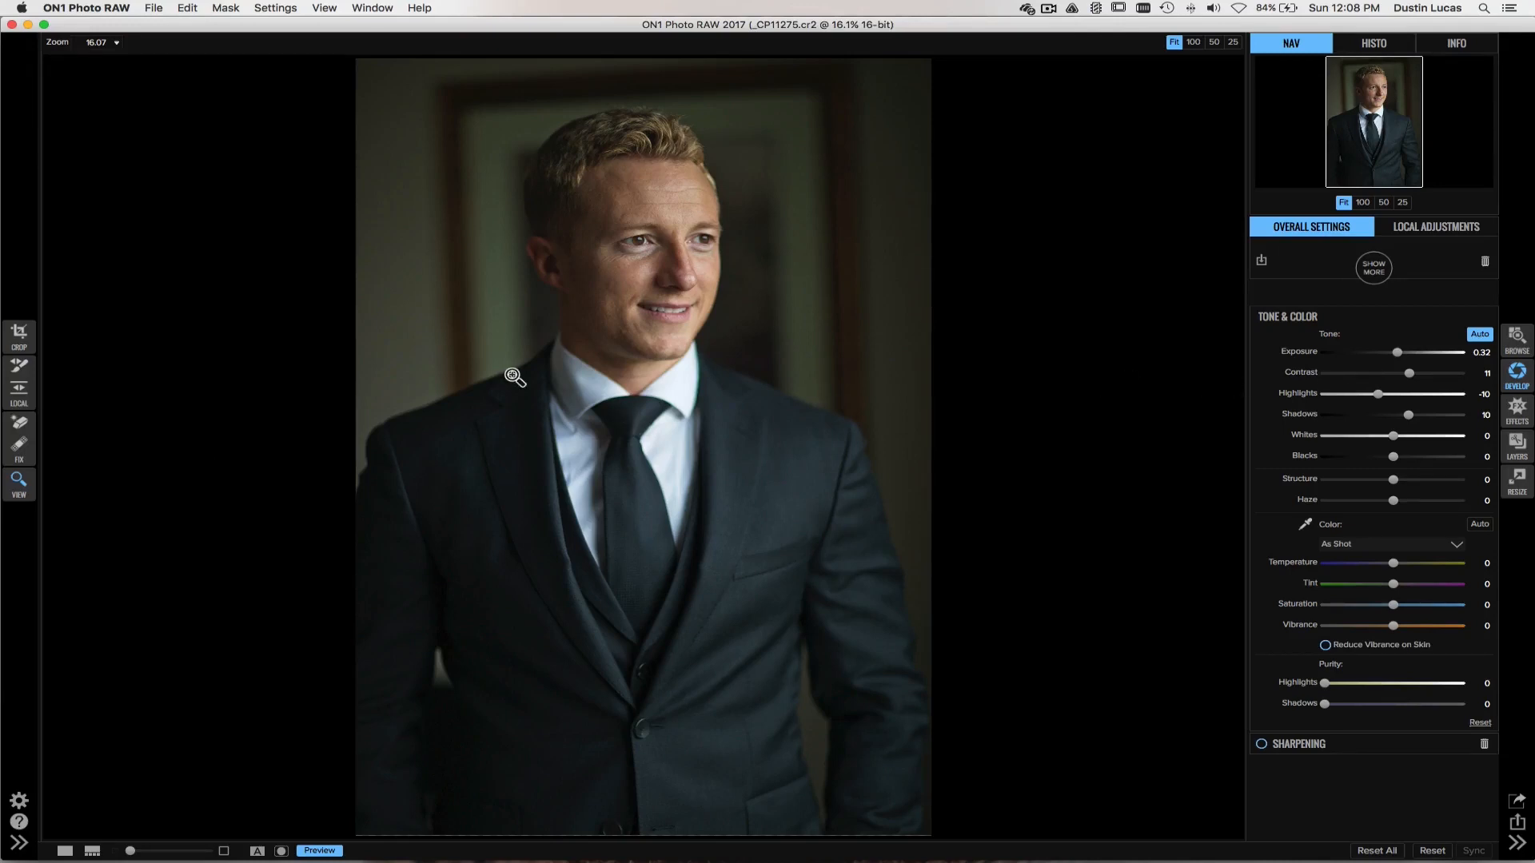
key(g)
click(1515, 349)
Step: Switch to Finder and open the RAWS Online folder in OneDrive
key(super+Tab)
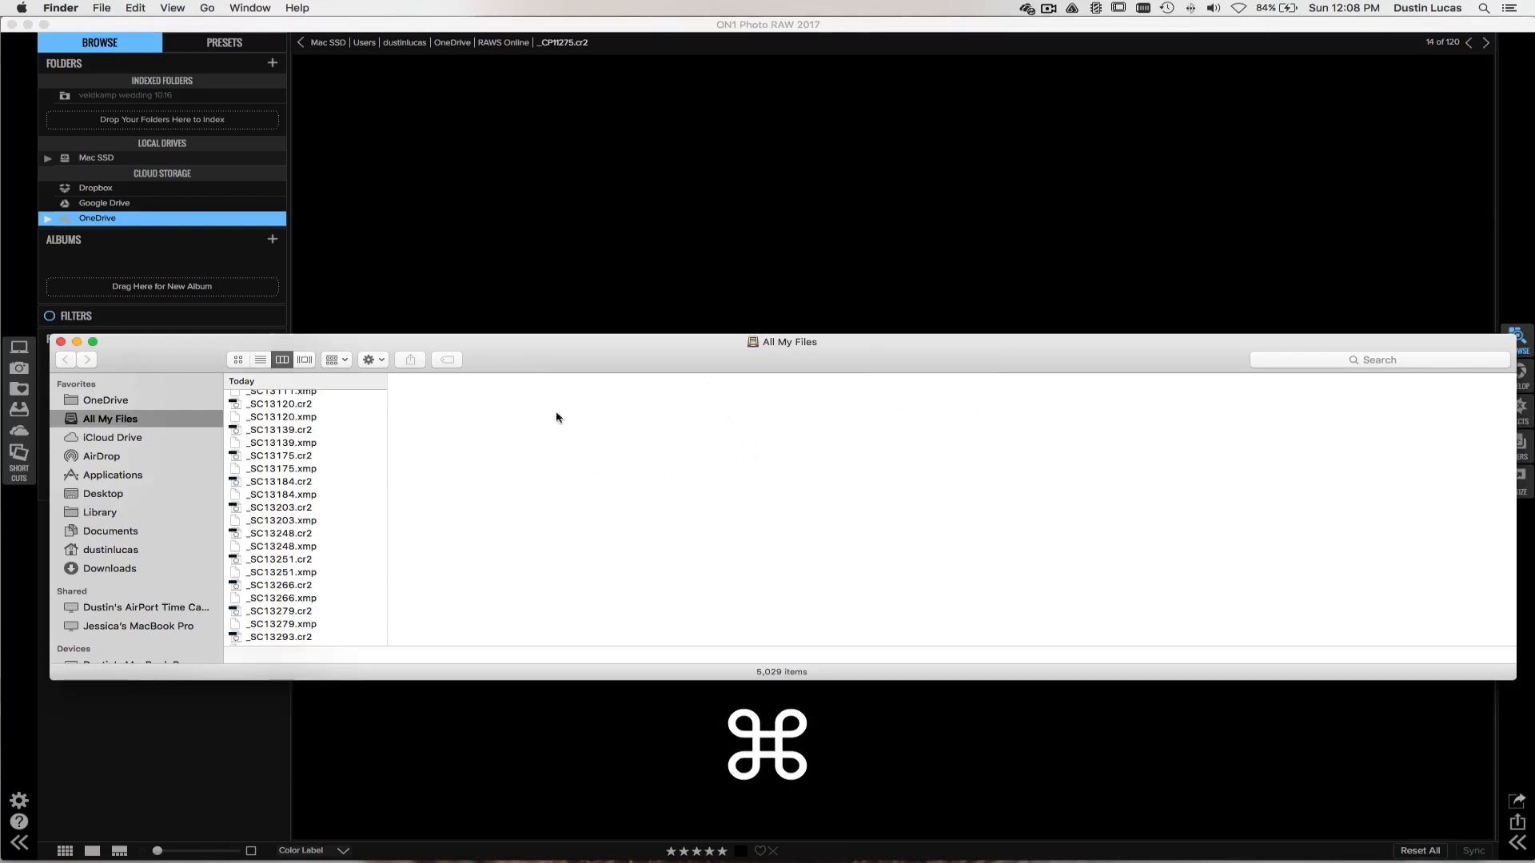
scroll(305, 437, up, 15)
scroll(305, 437, up, 15)
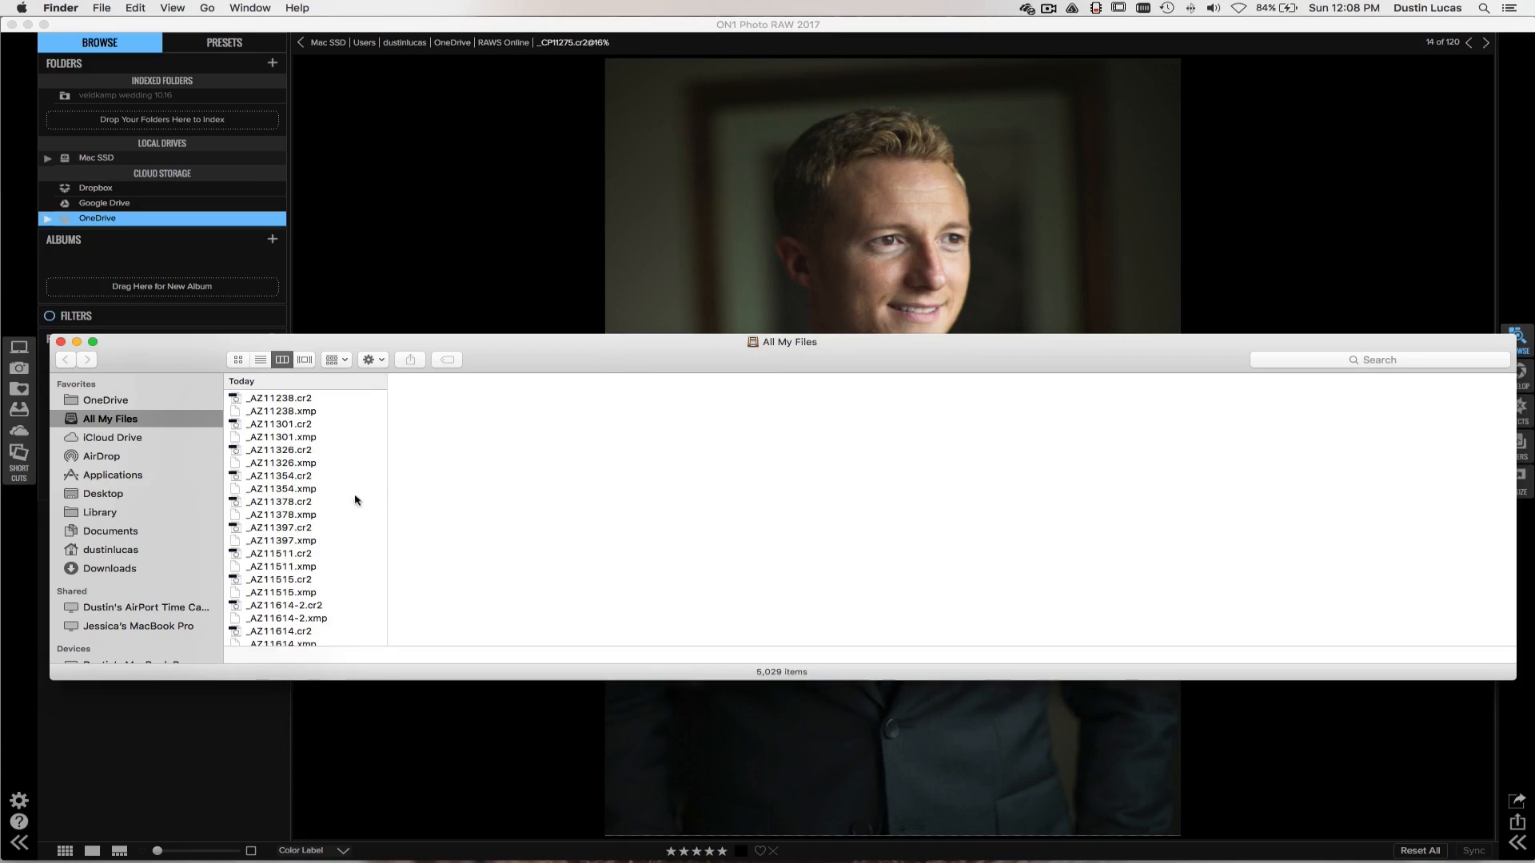
right_click(399, 491)
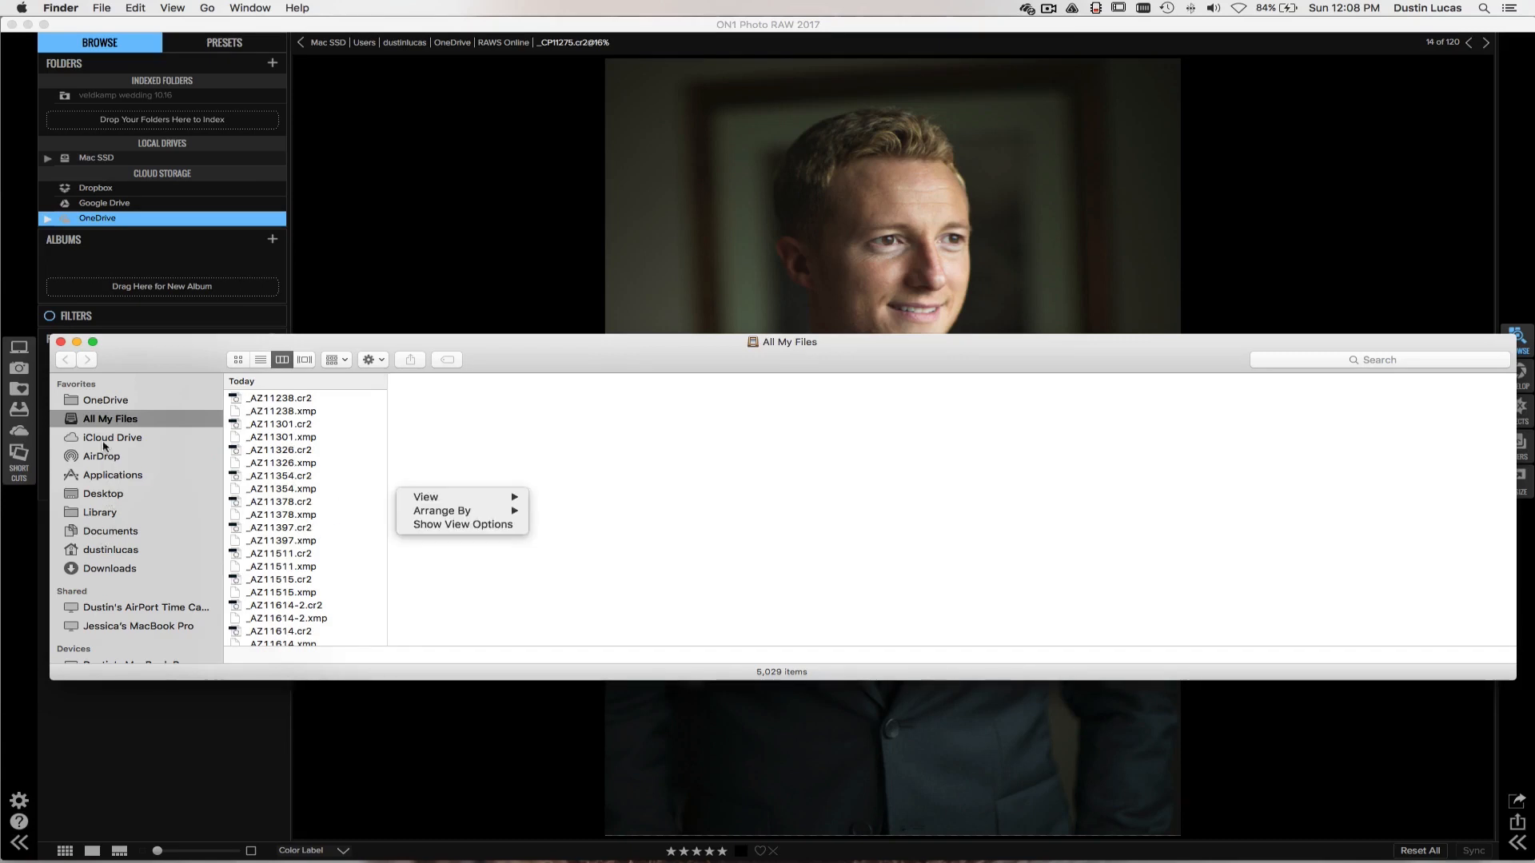
click(103, 408)
click(105, 400)
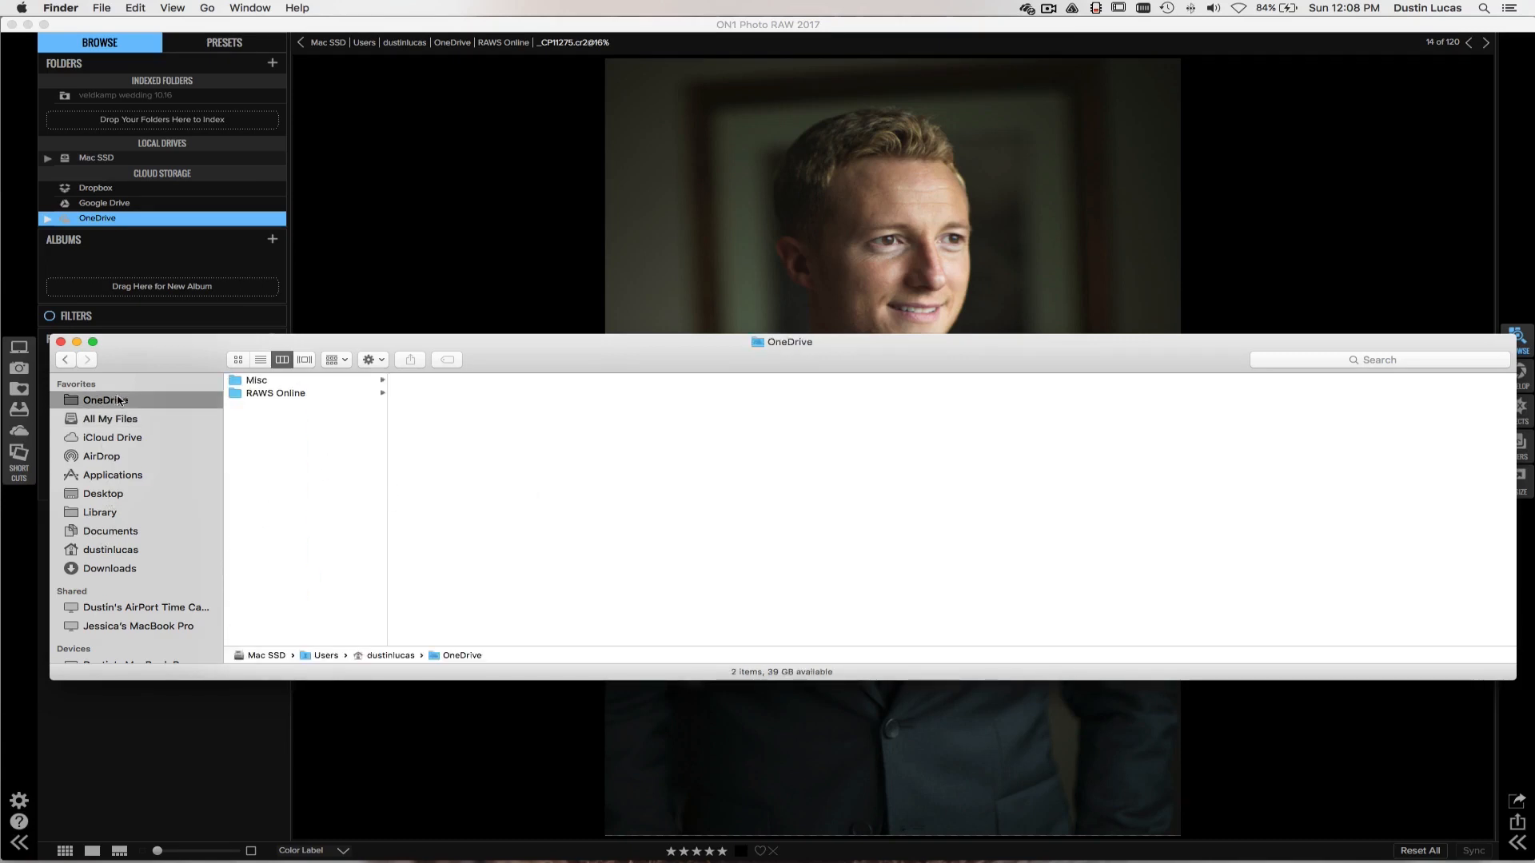
click(276, 393)
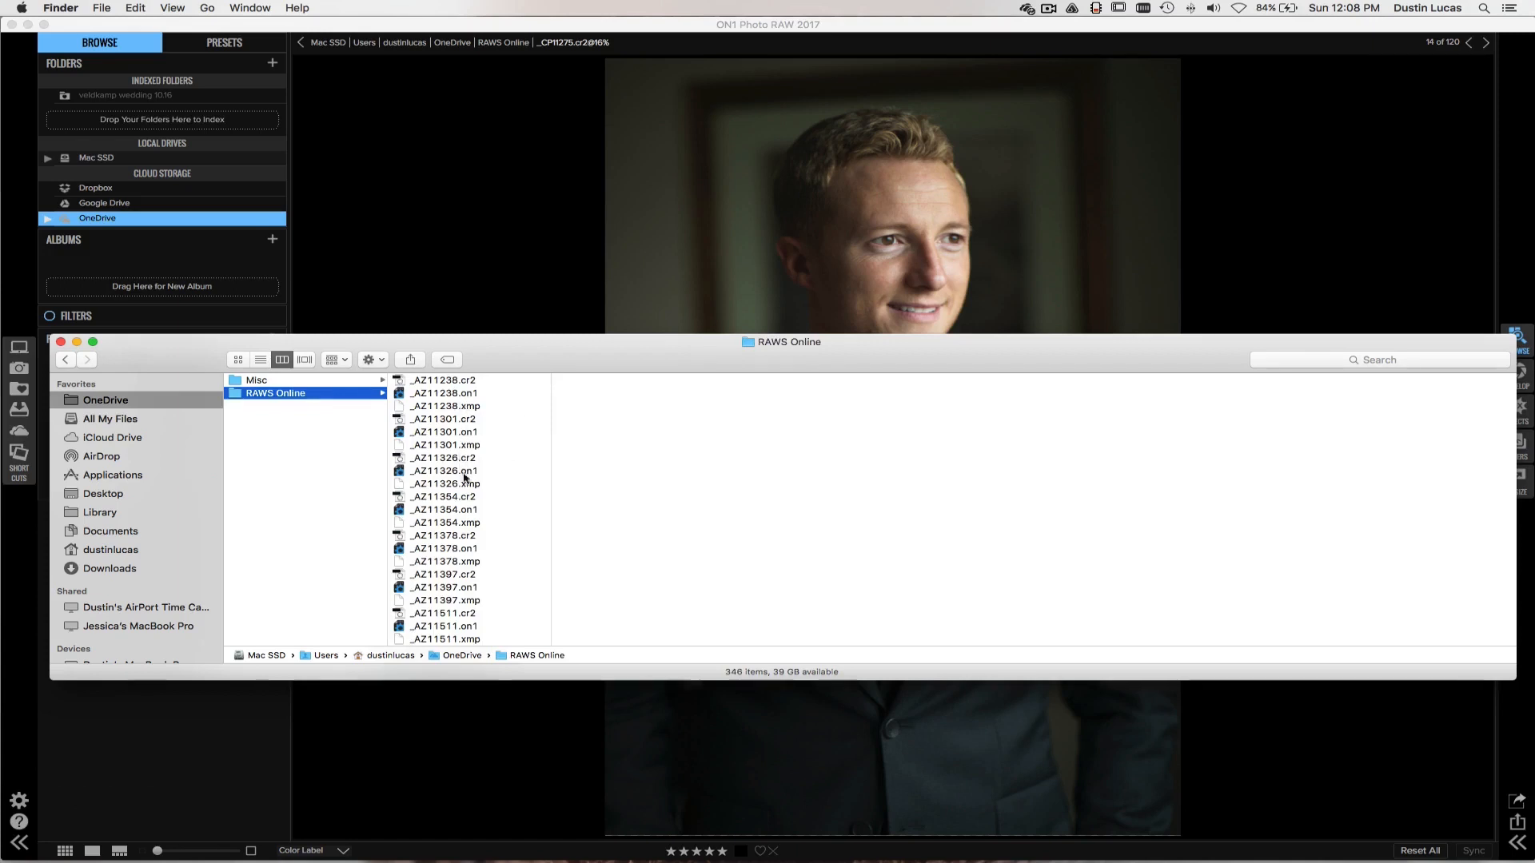
Step: Arrange the RAWS Online files by name
right_click(551, 466)
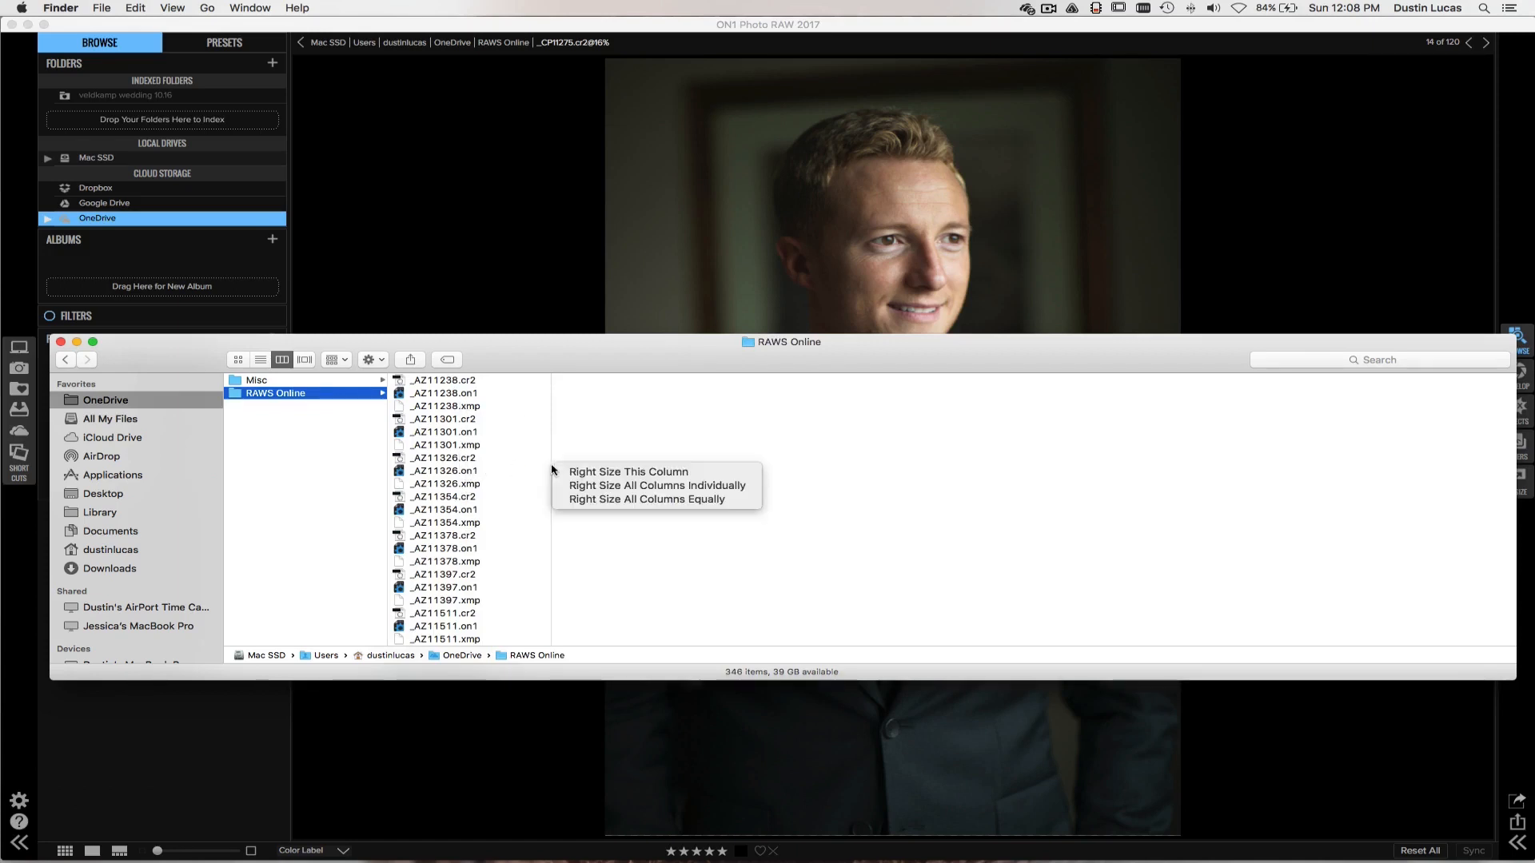
click(573, 428)
right_click(565, 424)
click(532, 386)
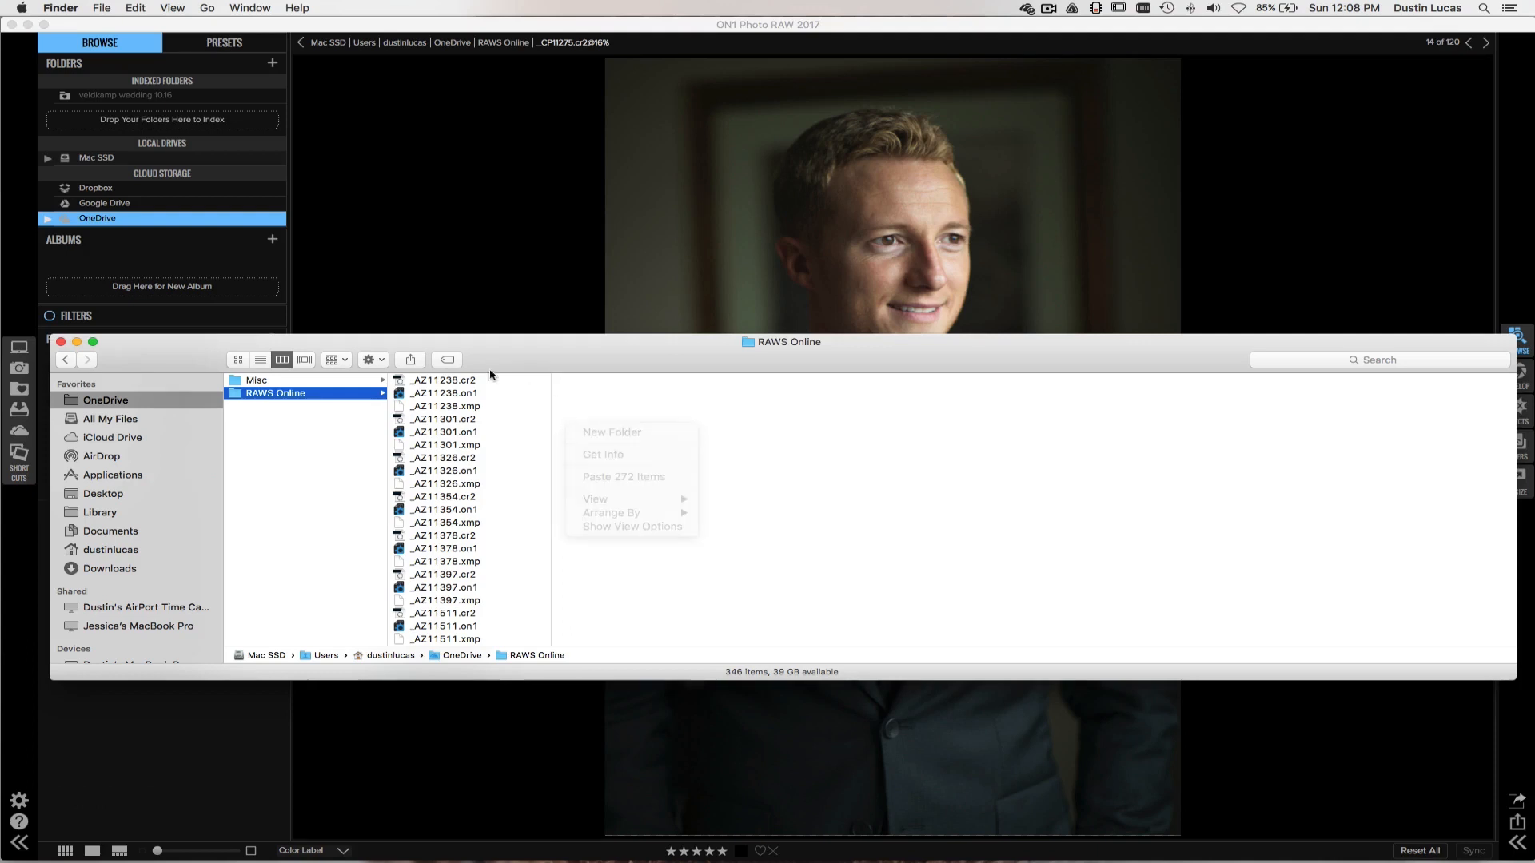
click(384, 361)
mouse_move(451, 571)
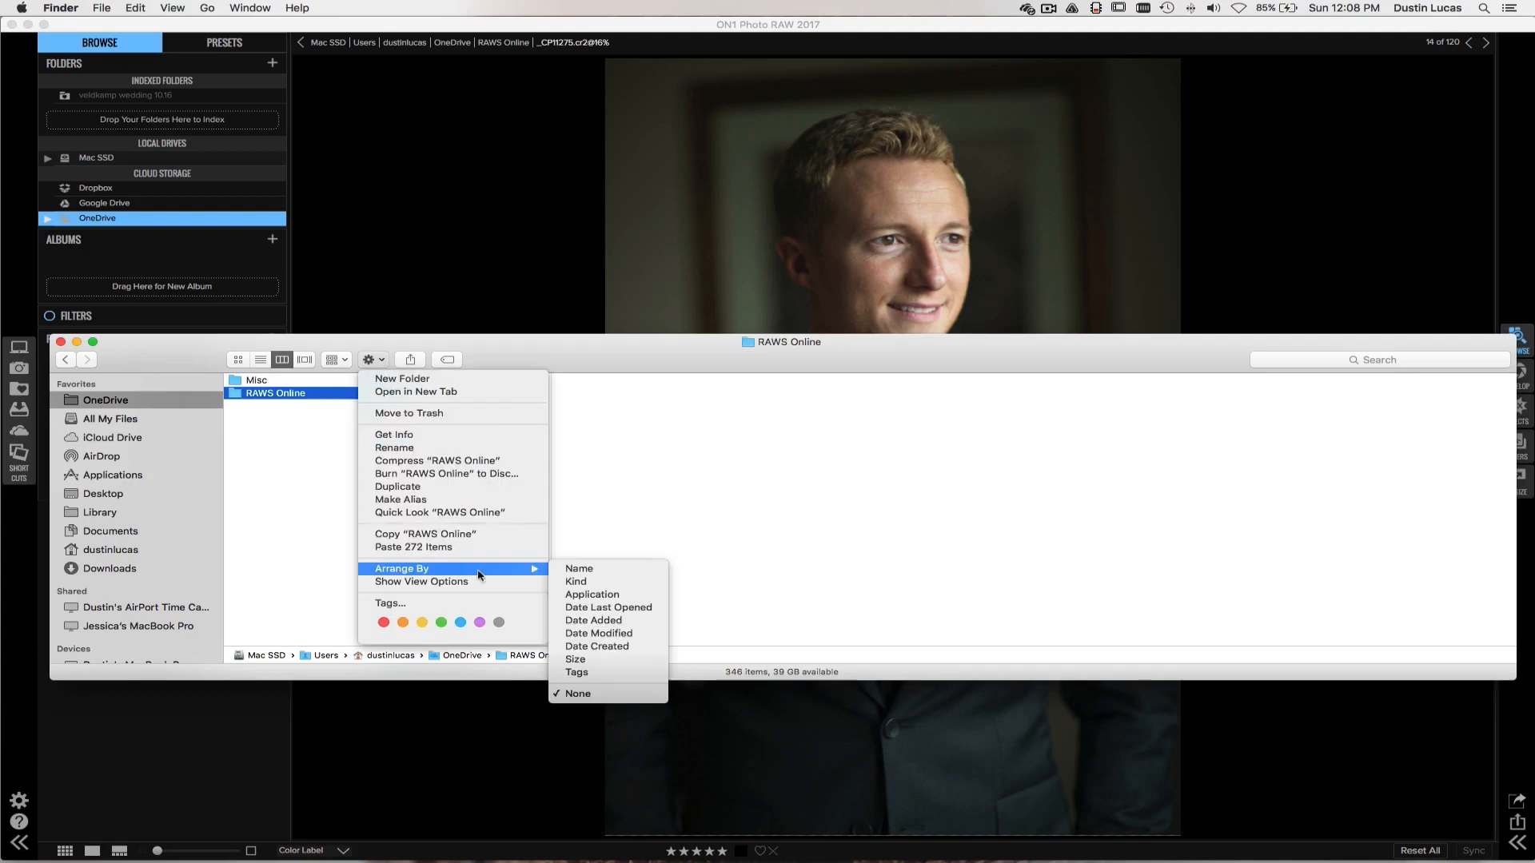
click(569, 571)
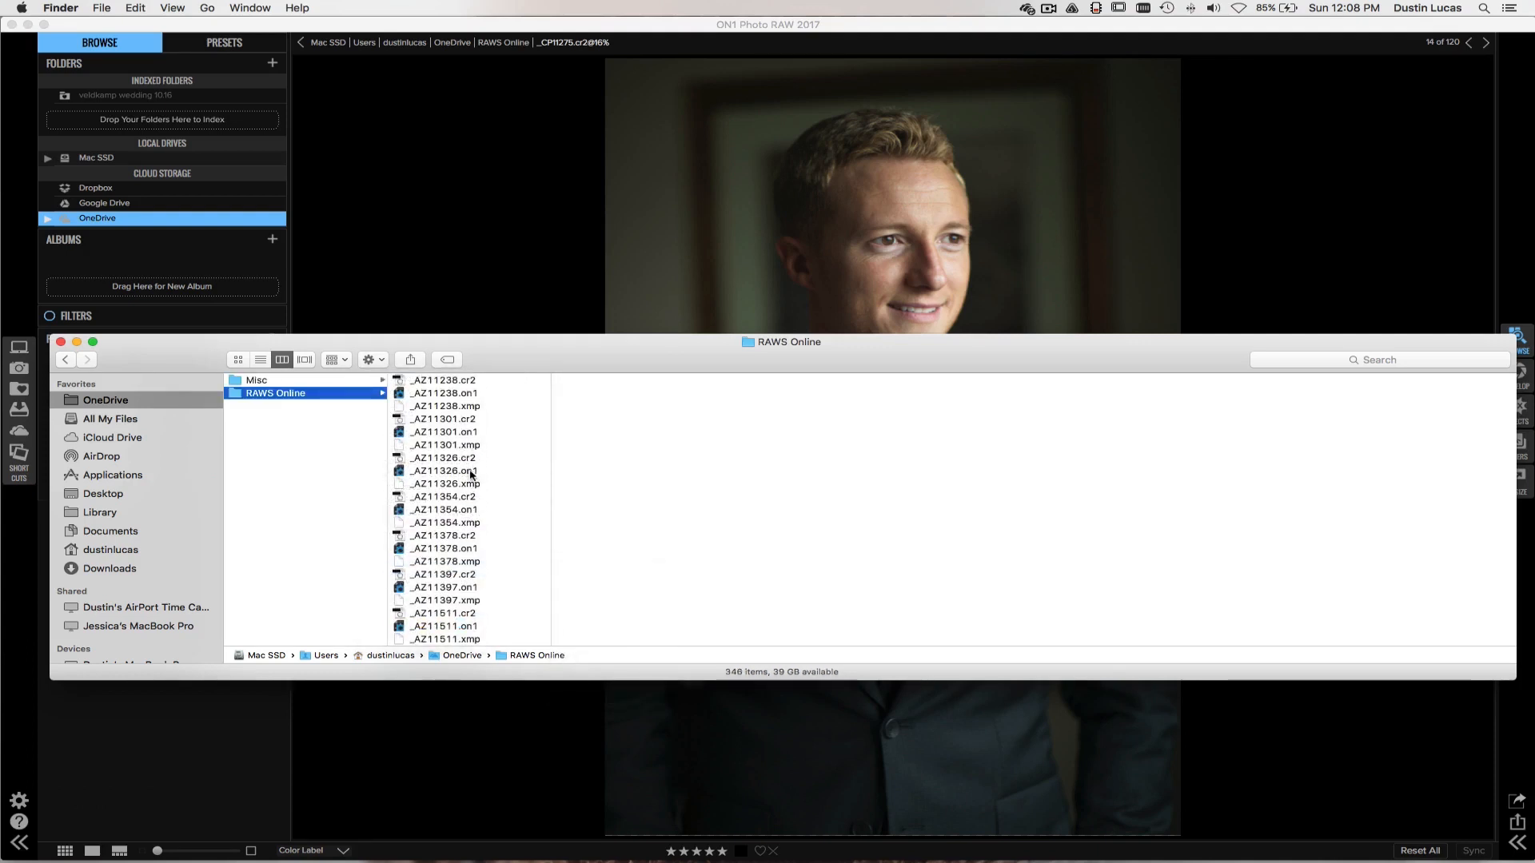
Step: Locate the sidecar file _CP11275.on1 among the RAWS Online files and examine its details
scroll(470, 484, down, 10)
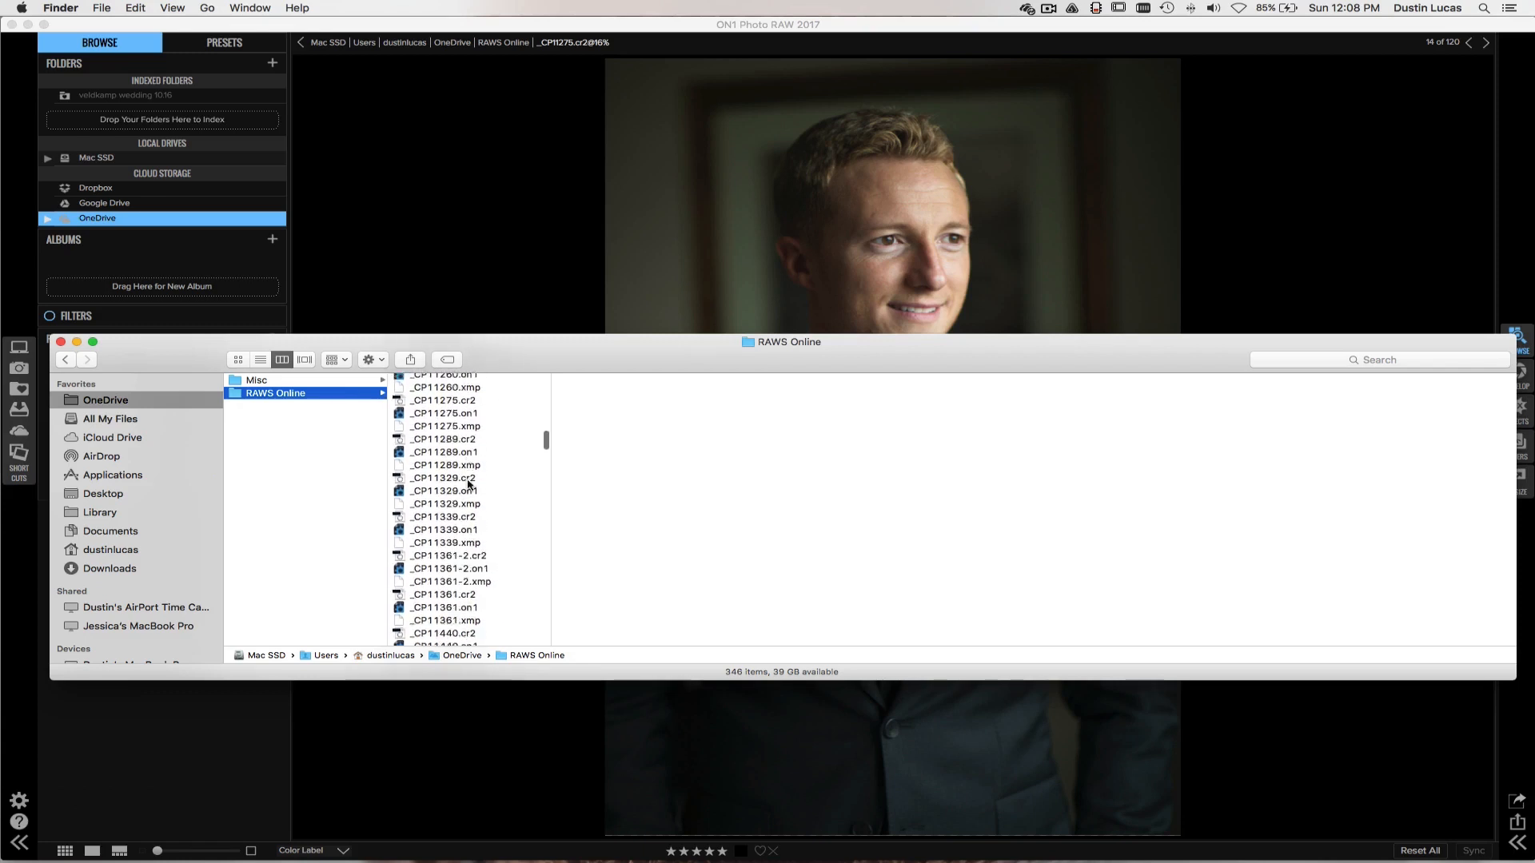
scroll(470, 485, up, 3)
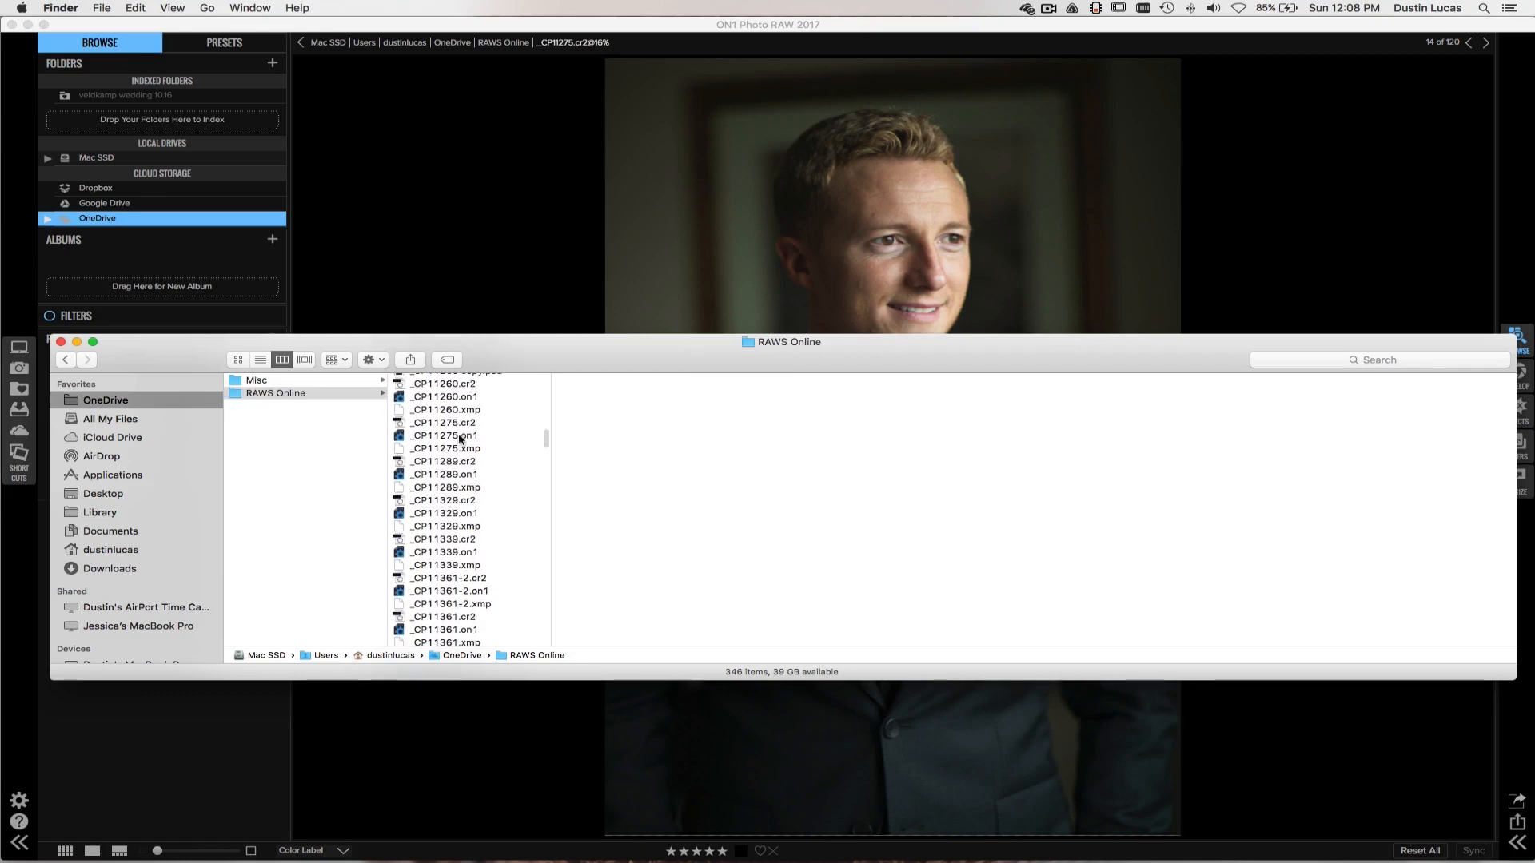
click(459, 435)
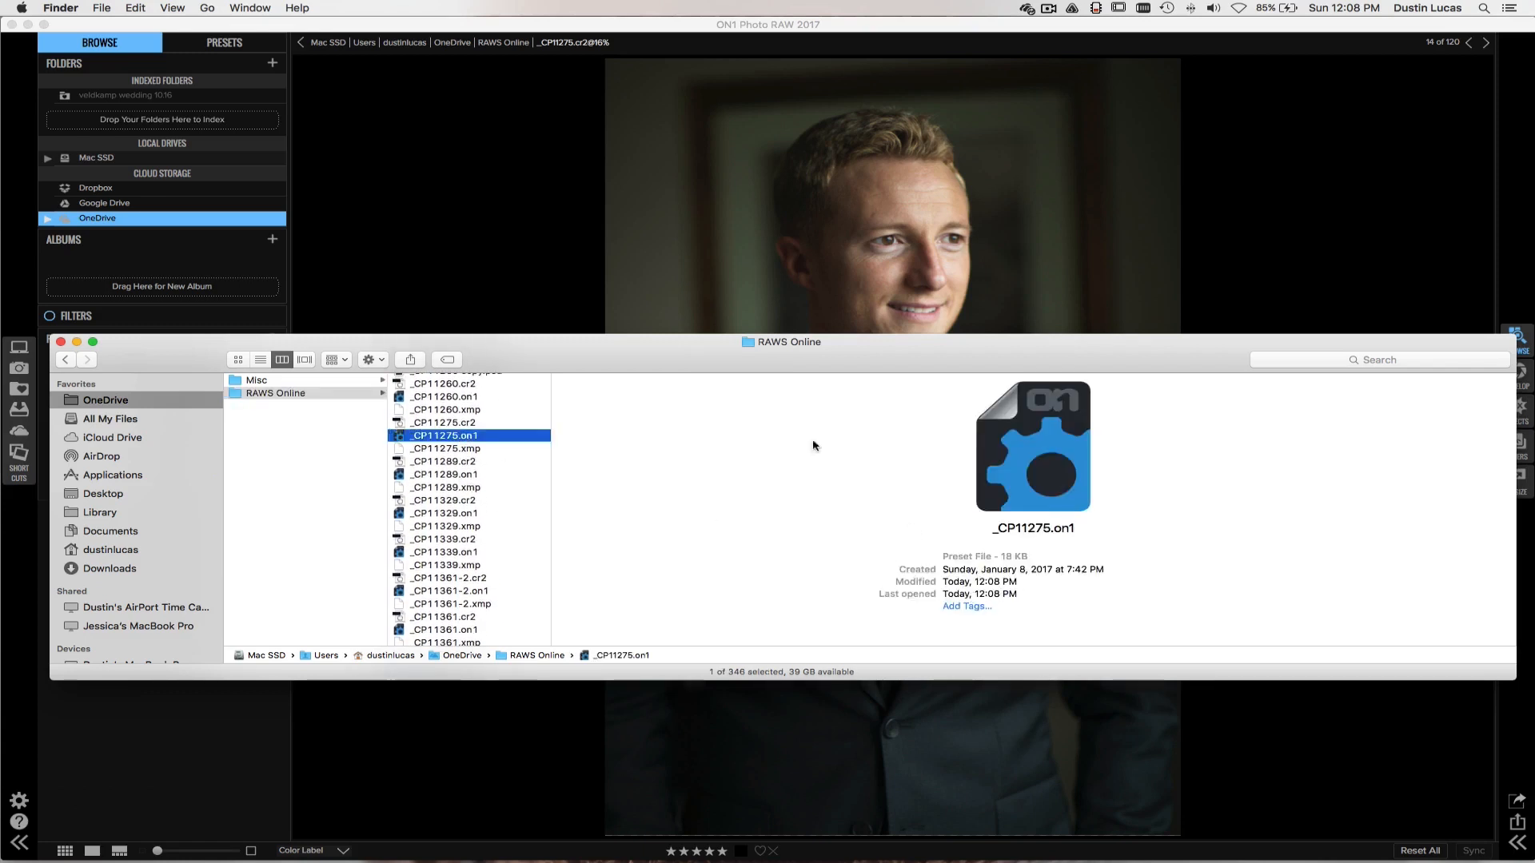
Step: Switch back to ON1 Photo RAW and reopen _CP11275.cr2 in Develop with its Tone & Color settings expanded
click(479, 253)
key(d)
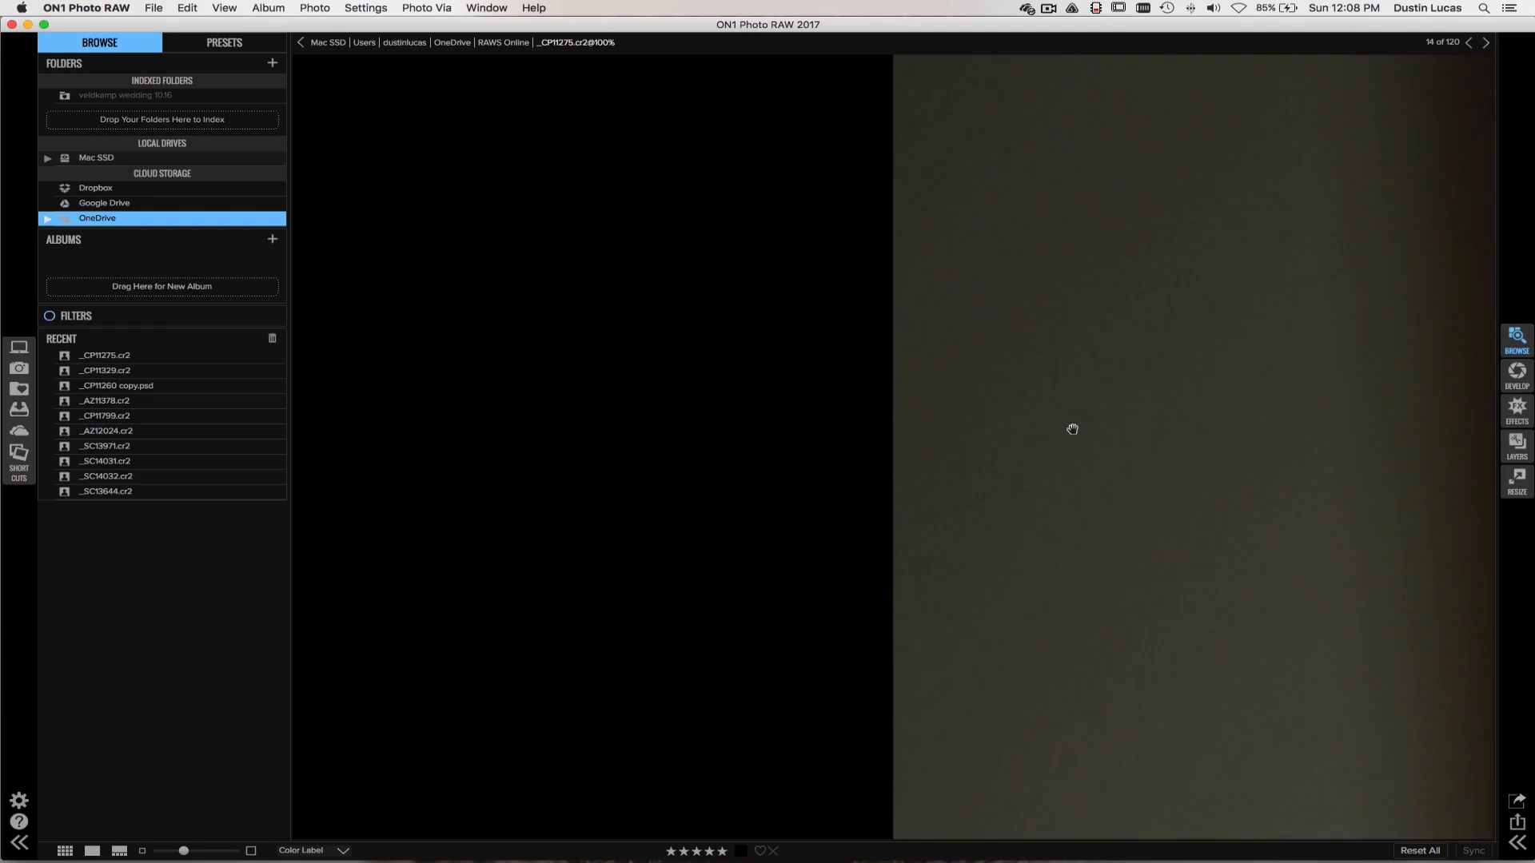
click(1037, 439)
click(1523, 376)
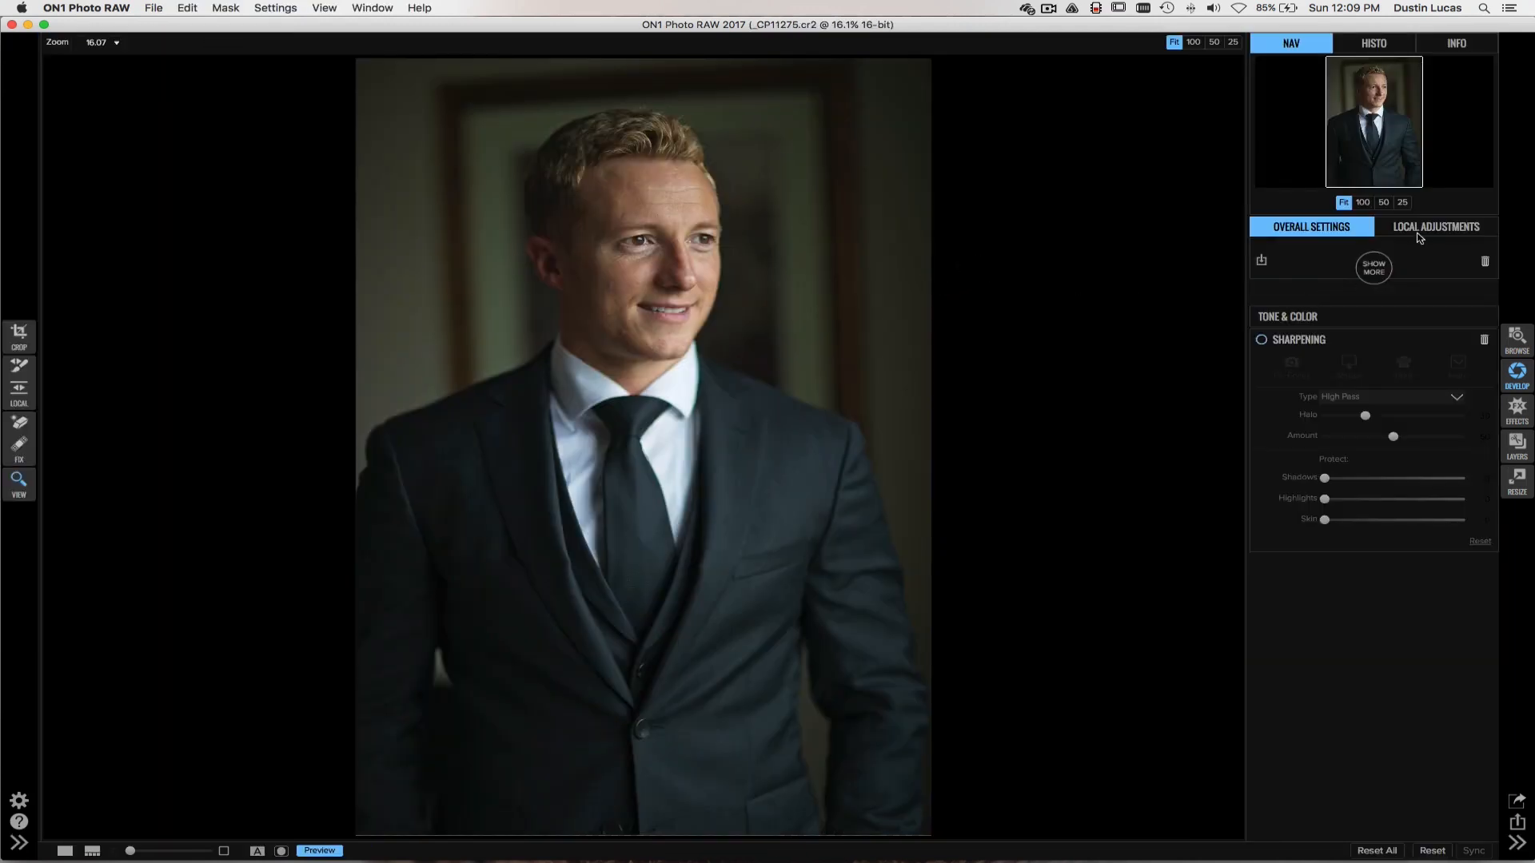
click(1312, 319)
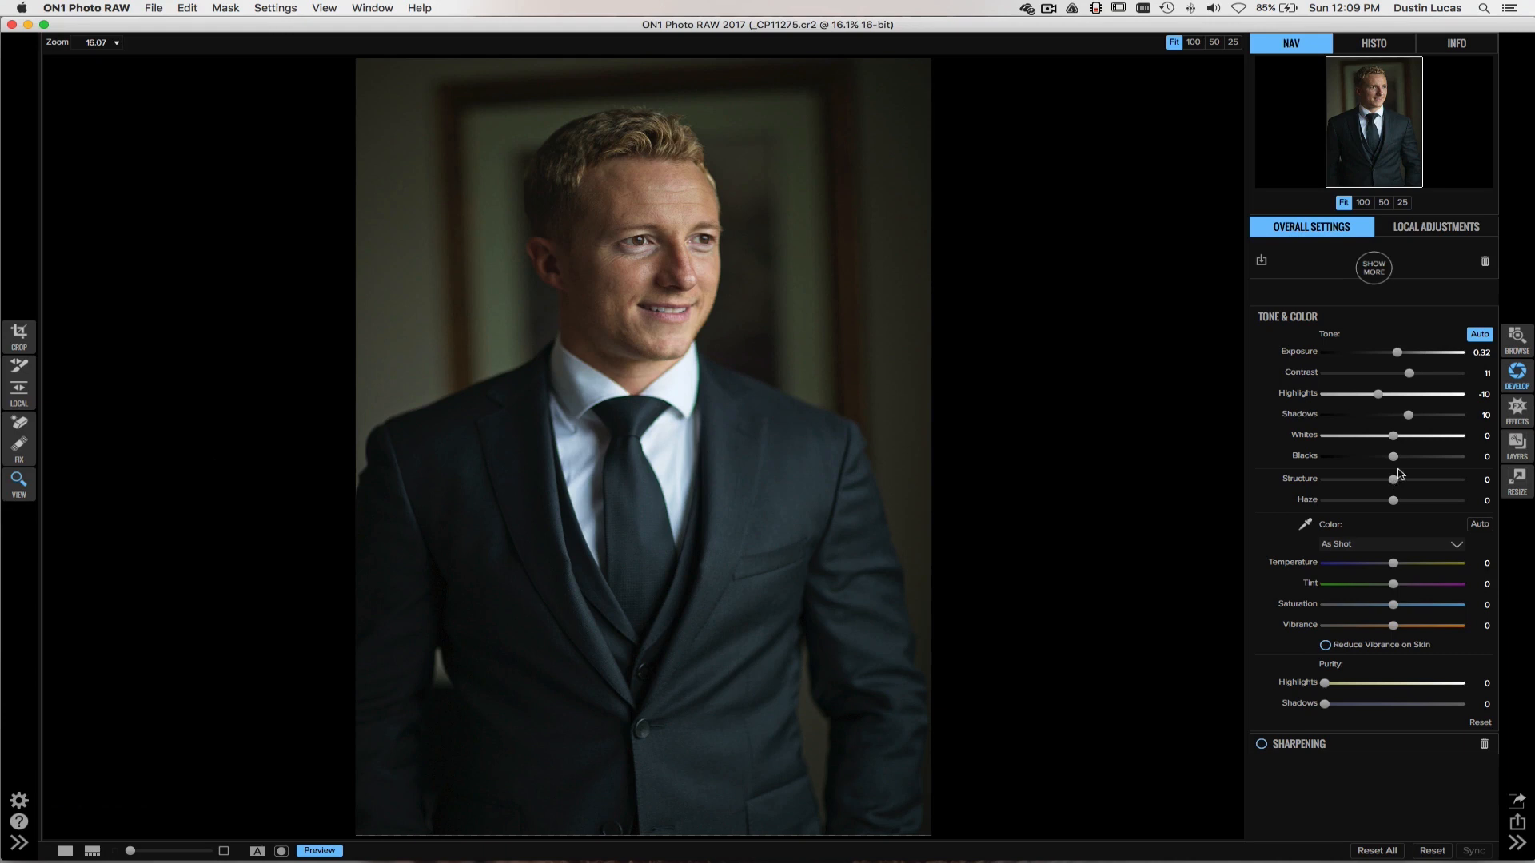
Step: Reset the Tone & Color adjustments, and set Exposure to 0.6 and Highlights to -7
click(1480, 722)
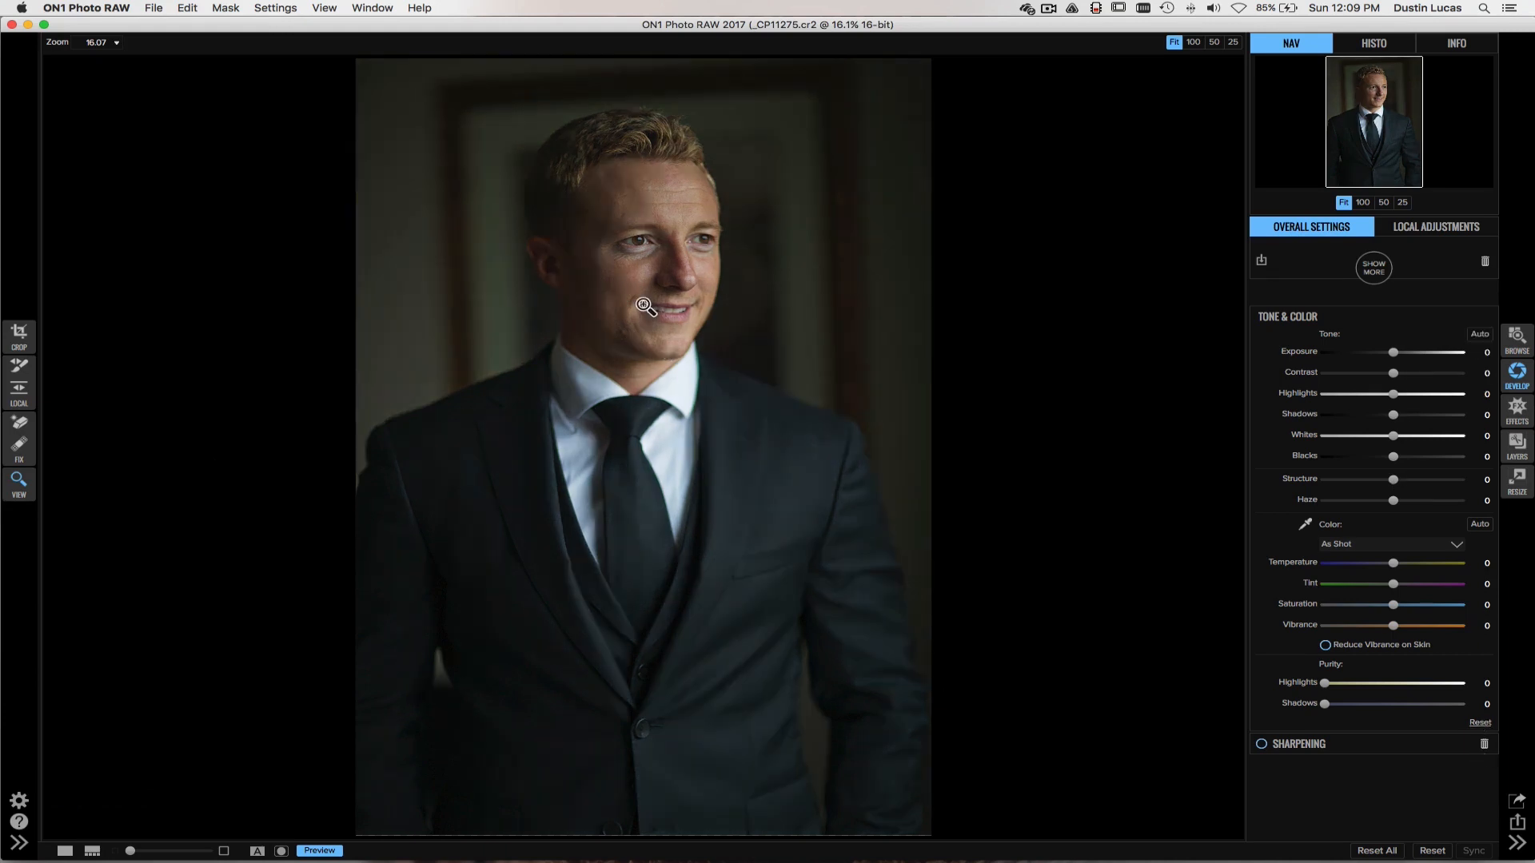
drag(1397, 357, 1382, 398)
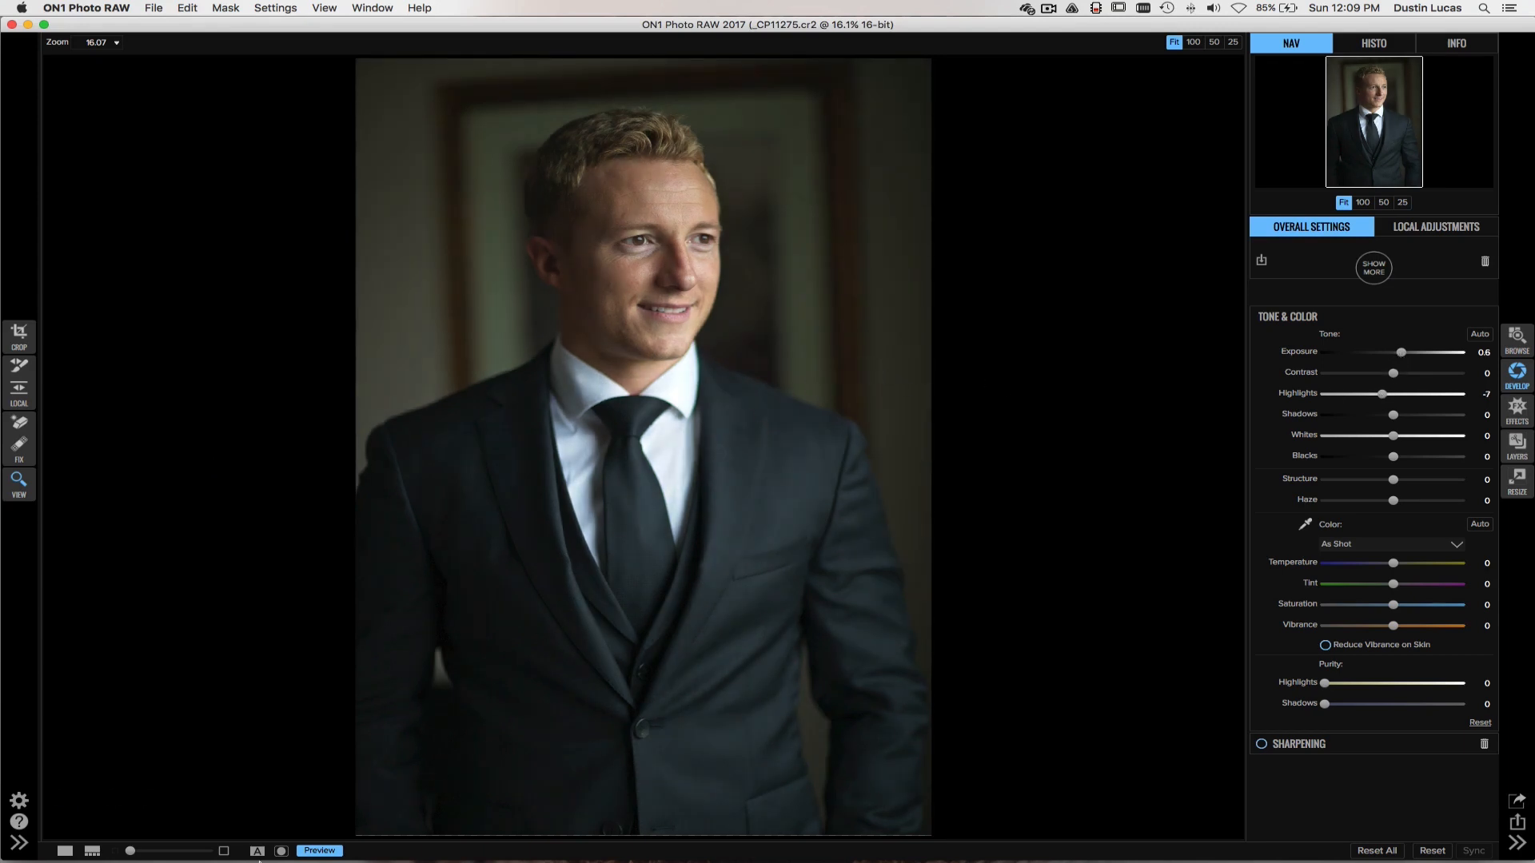
Step: Compare the adjusted portrait with the original, first in a split view and by repeatedly toggling the preview
click(262, 852)
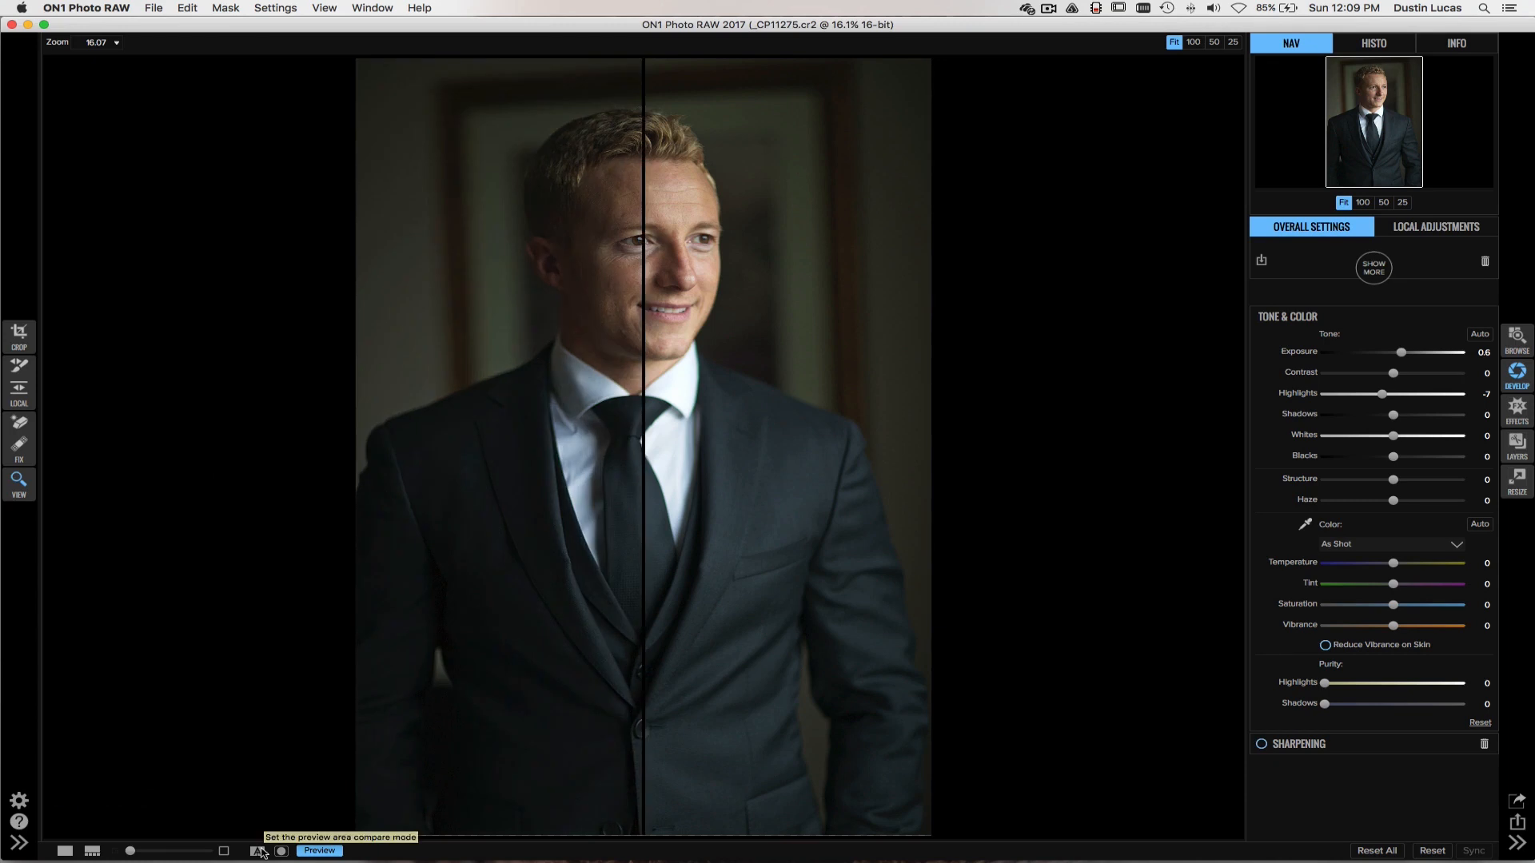
click(260, 851)
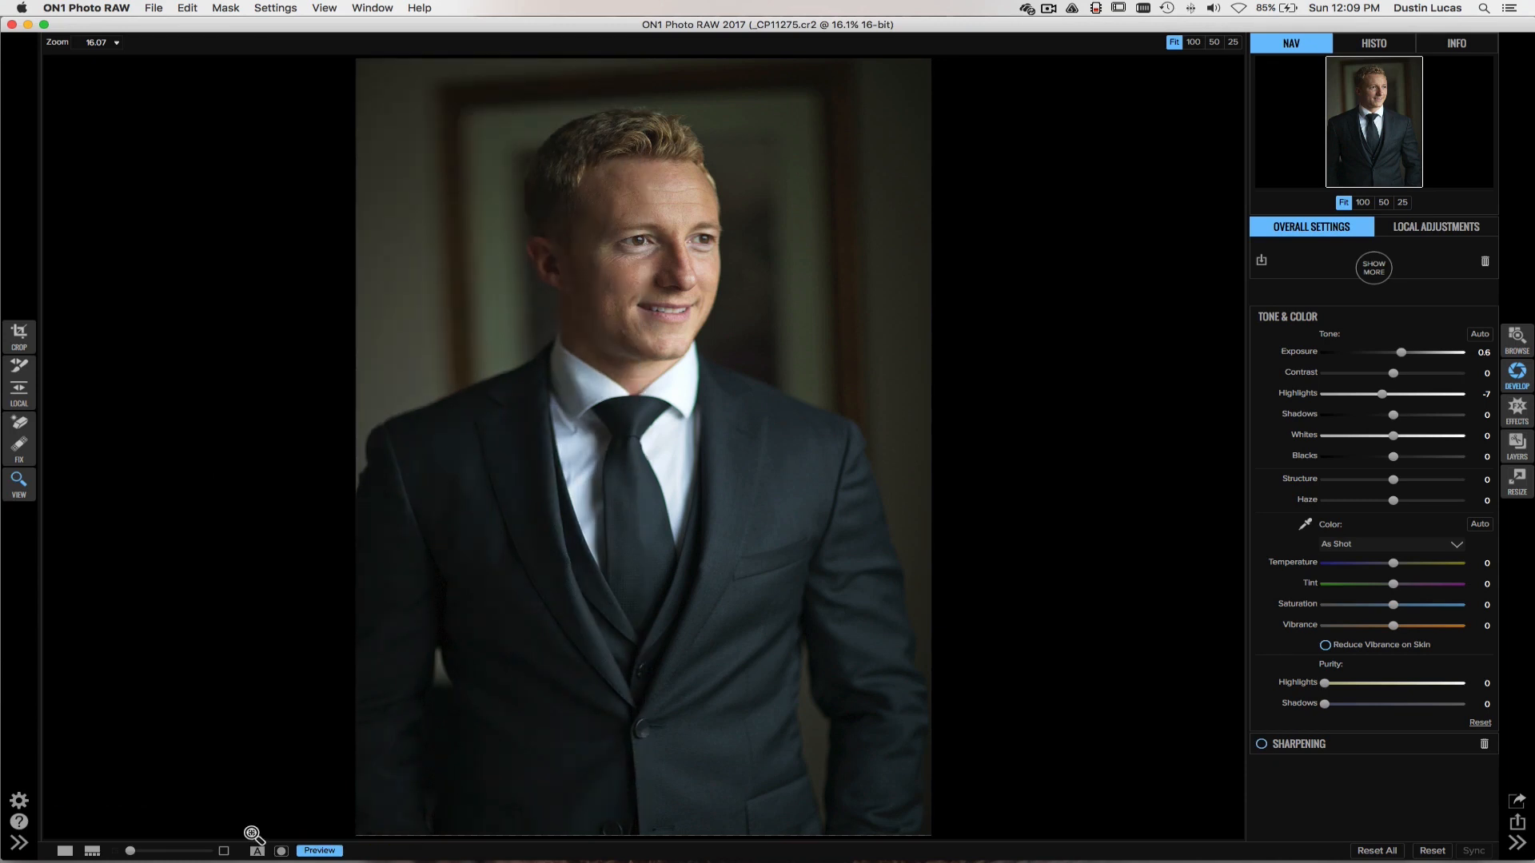
key(backslash)
key(backslash)
key(backslash)
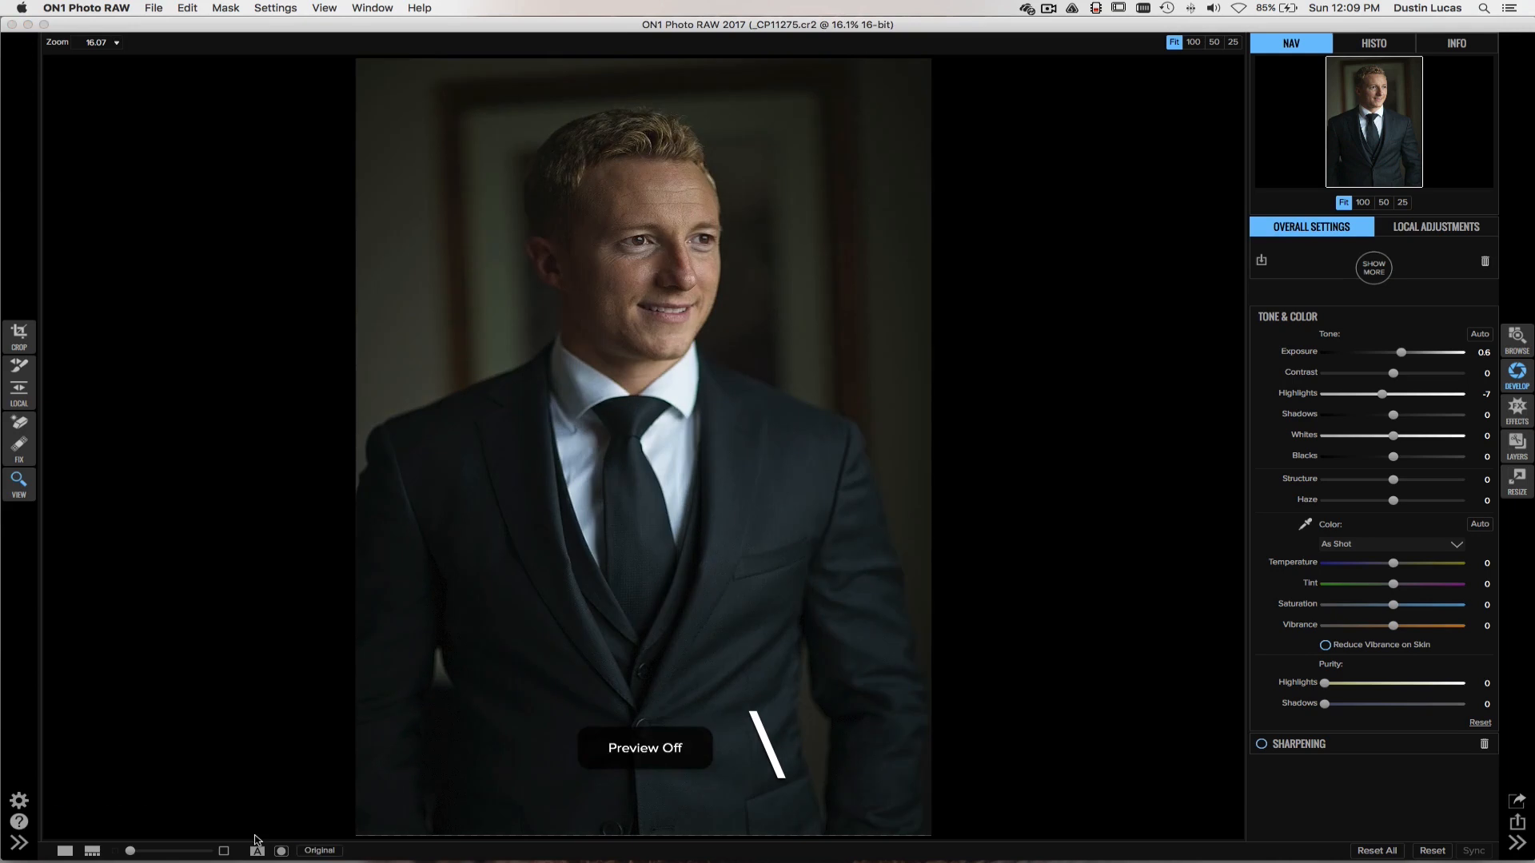
key(backslash)
key(backslash)
key(backslash)
key(backslash)
key(backslash)
key(backslash)
key(backslash)
key(backslash)
key(backslash)
key(backslash)
key(backslash)
key(backslash)
key(backslash)
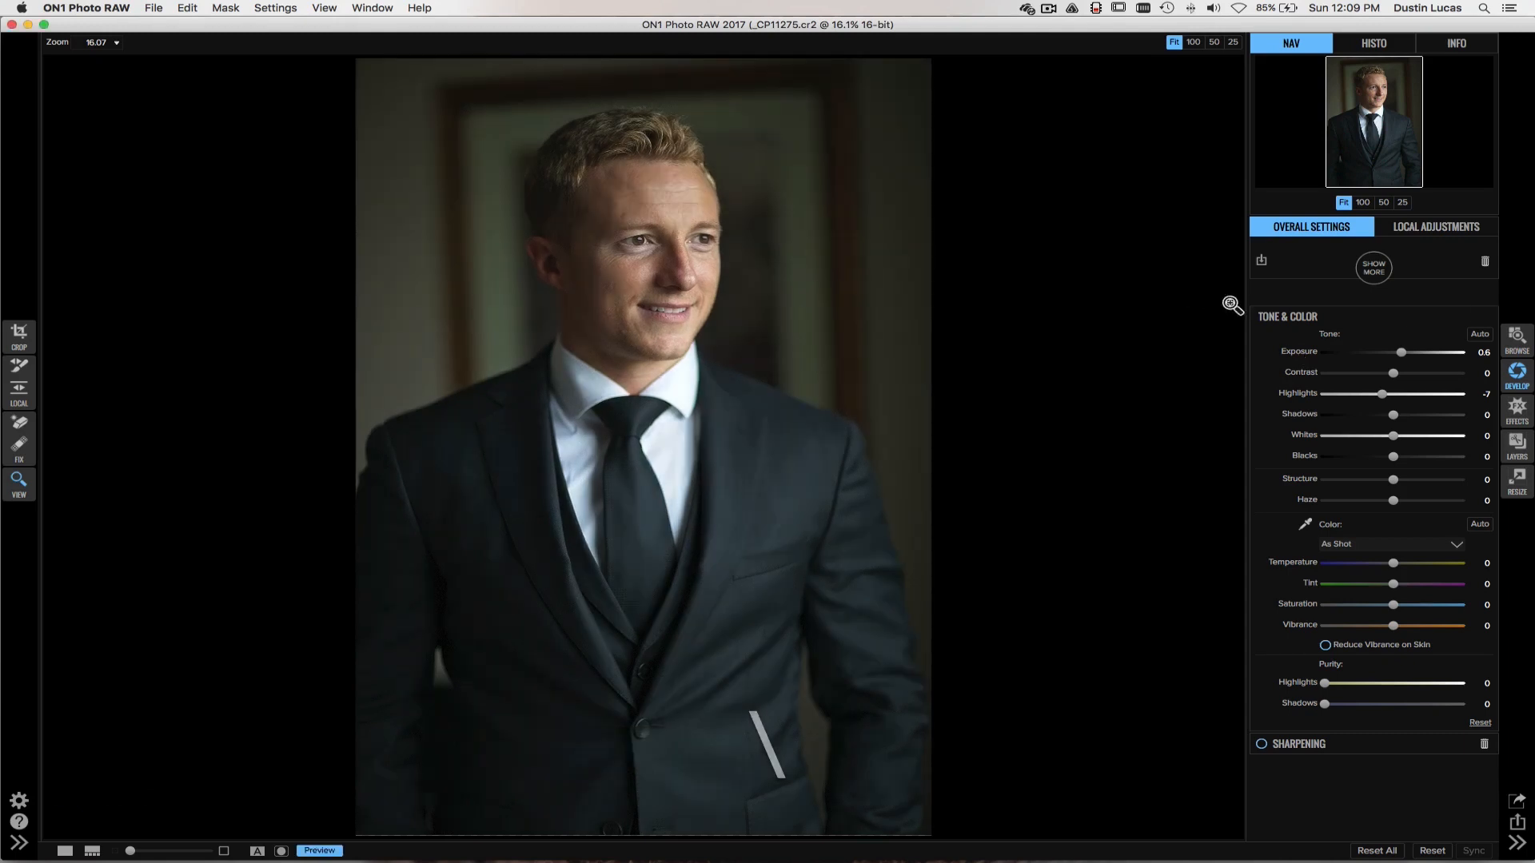
Step: Reset Exposure to 0, set Highlights to -13, Shadows to 7 and Structure to 22, and check the face up close
double_click(1317, 355)
drag(1385, 397, 1405, 416)
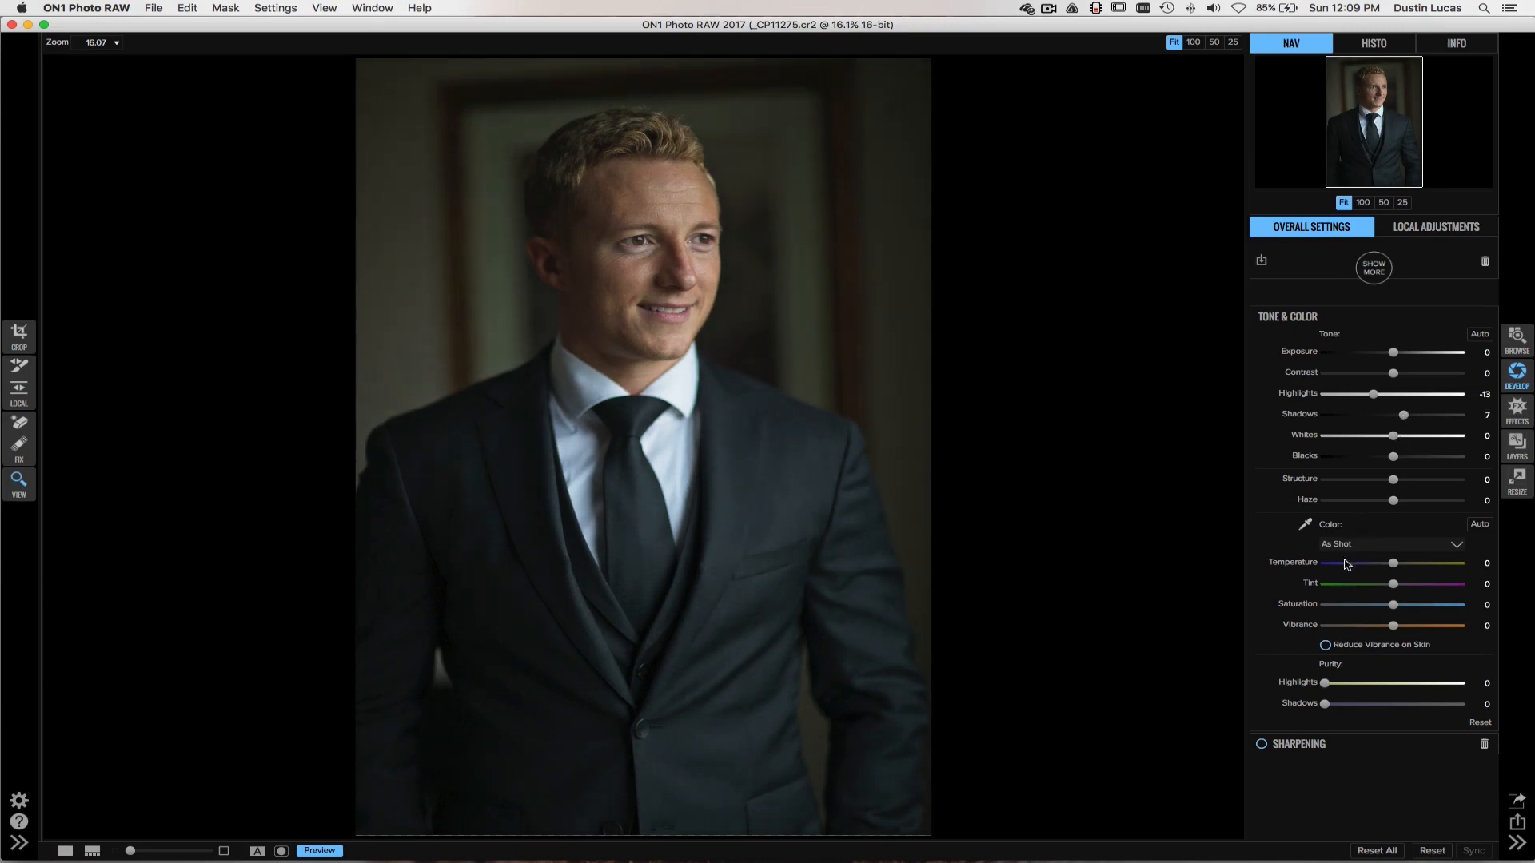
drag(1395, 482, 1424, 484)
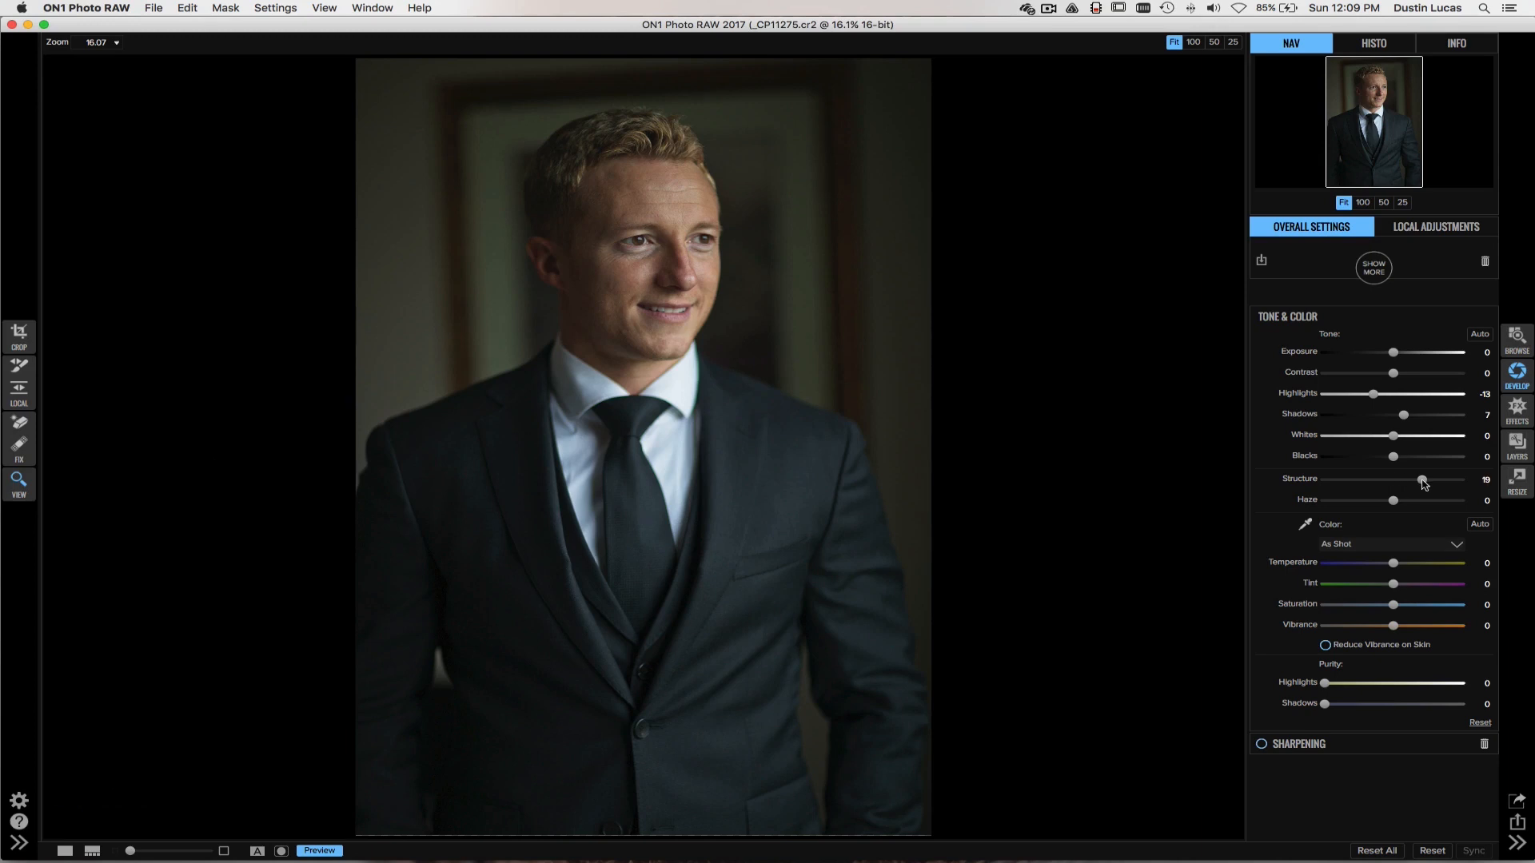
click(636, 250)
click(721, 367)
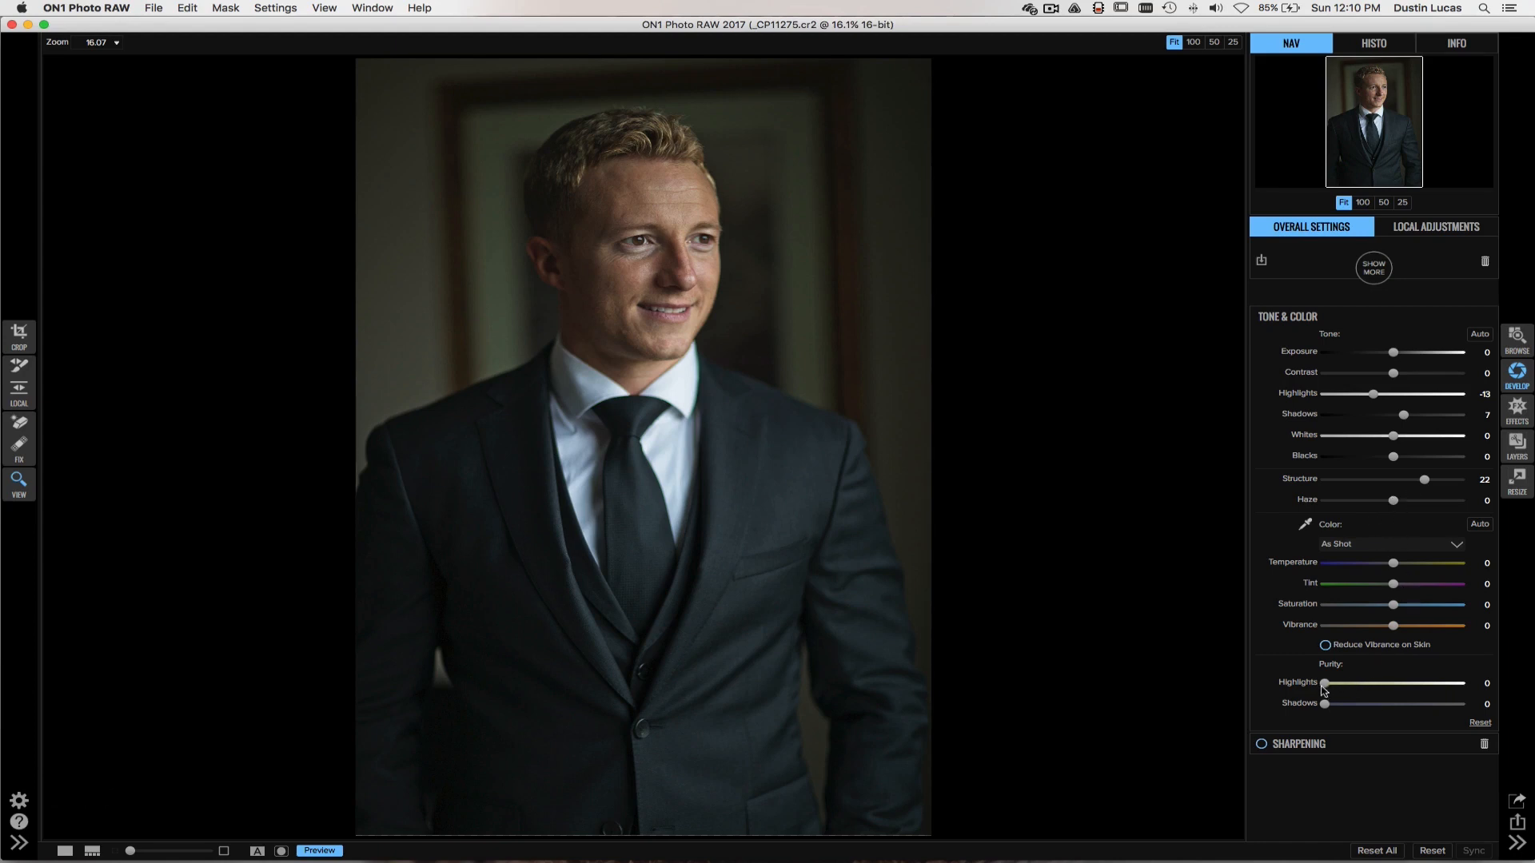
Step: Raise the Purity Highlights slightly for the portrait
mouse_move(1325, 685)
mouse_down()
mouse_move(1370, 687)
mouse_move(1339, 703)
mouse_move(1449, 705)
mouse_move(1336, 705)
mouse_move(1356, 707)
mouse_move(1349, 688)
mouse_up()
drag(1355, 684, 1353, 688)
Step: Enable Sharpening on the portrait and set its type to Progressive
click(1337, 744)
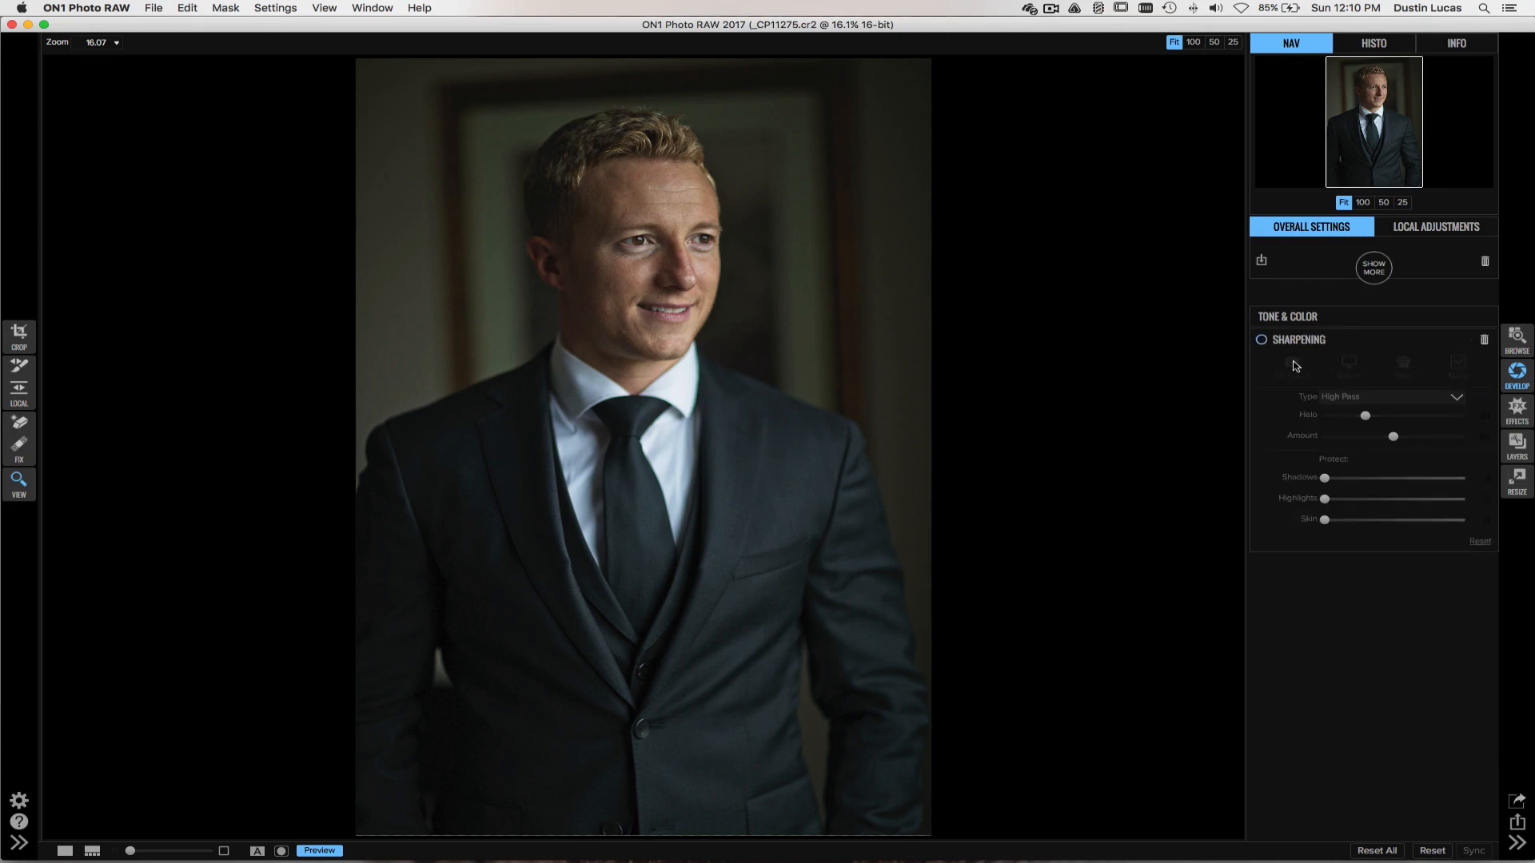
click(1261, 340)
click(1362, 396)
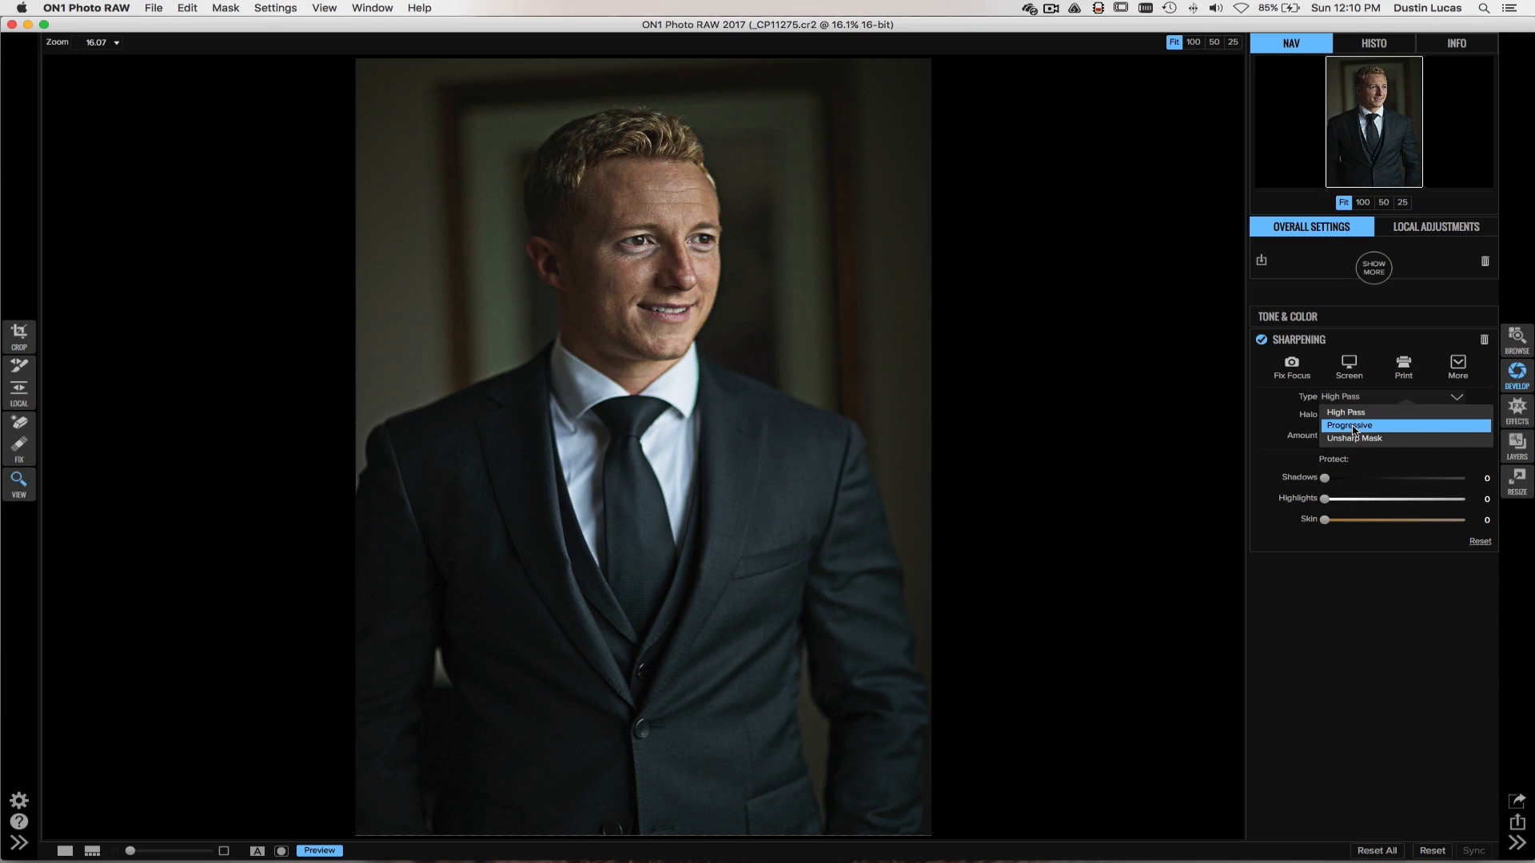
click(1353, 426)
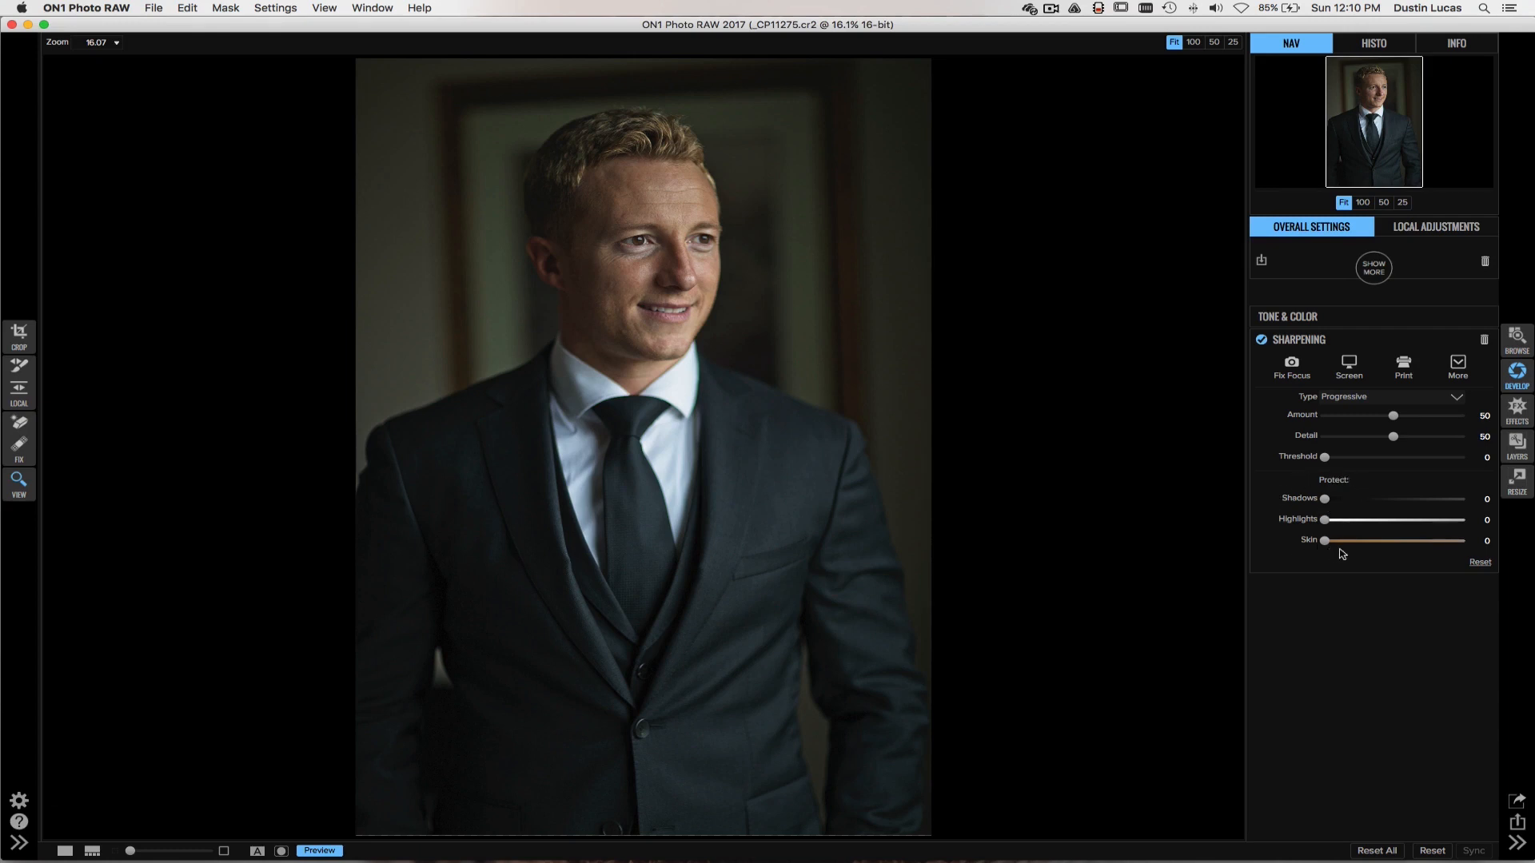
Step: Try a Skin protection of 70 for Sharpening, examine the face up close and return the protection to 0
drag(1325, 542, 1443, 541)
click(652, 270)
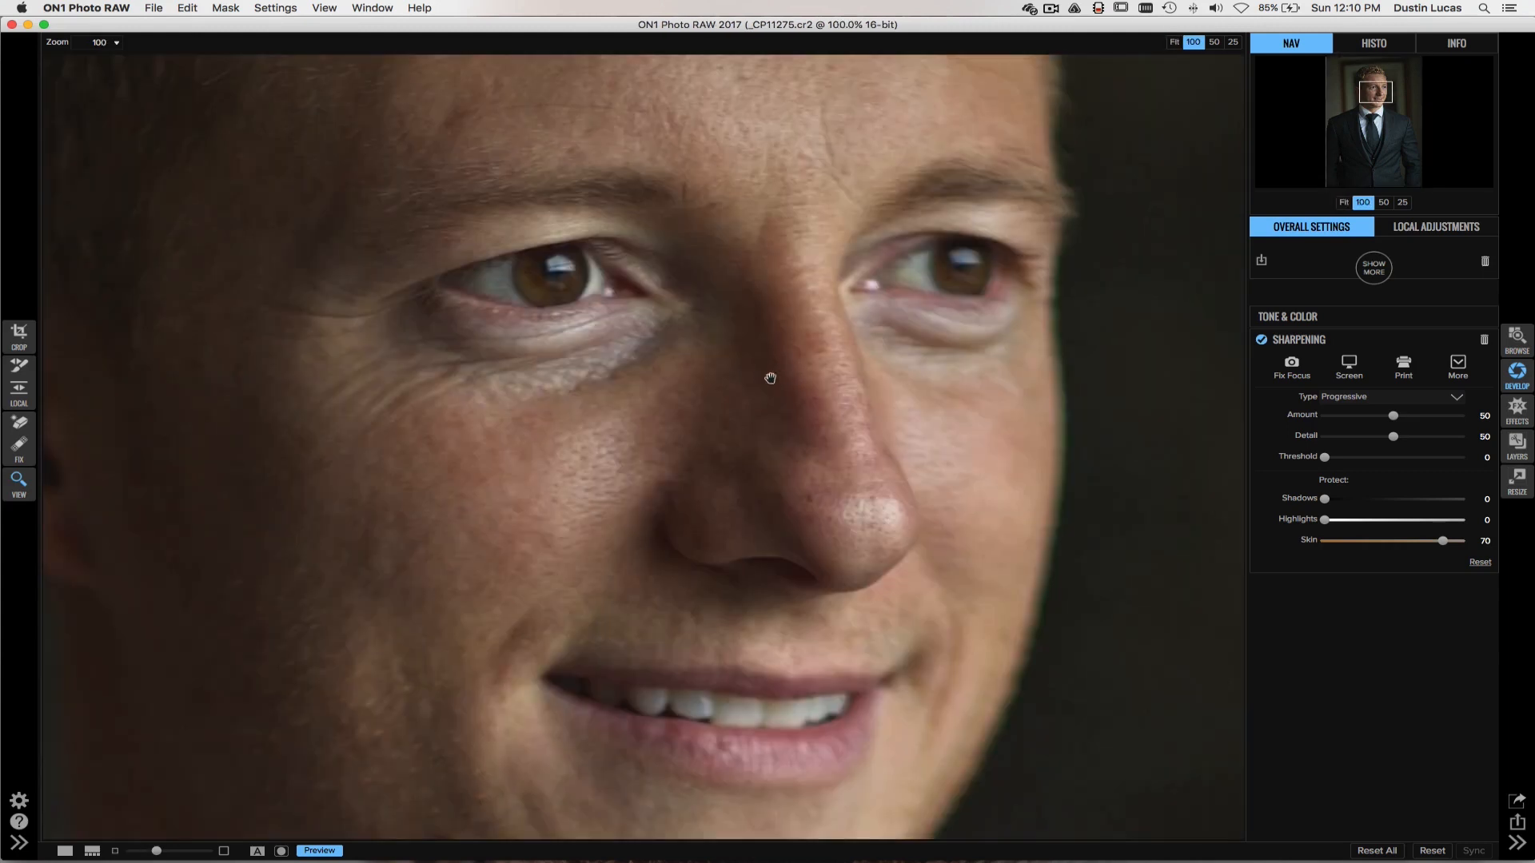
drag(579, 427, 751, 456)
drag(1348, 541, 1293, 548)
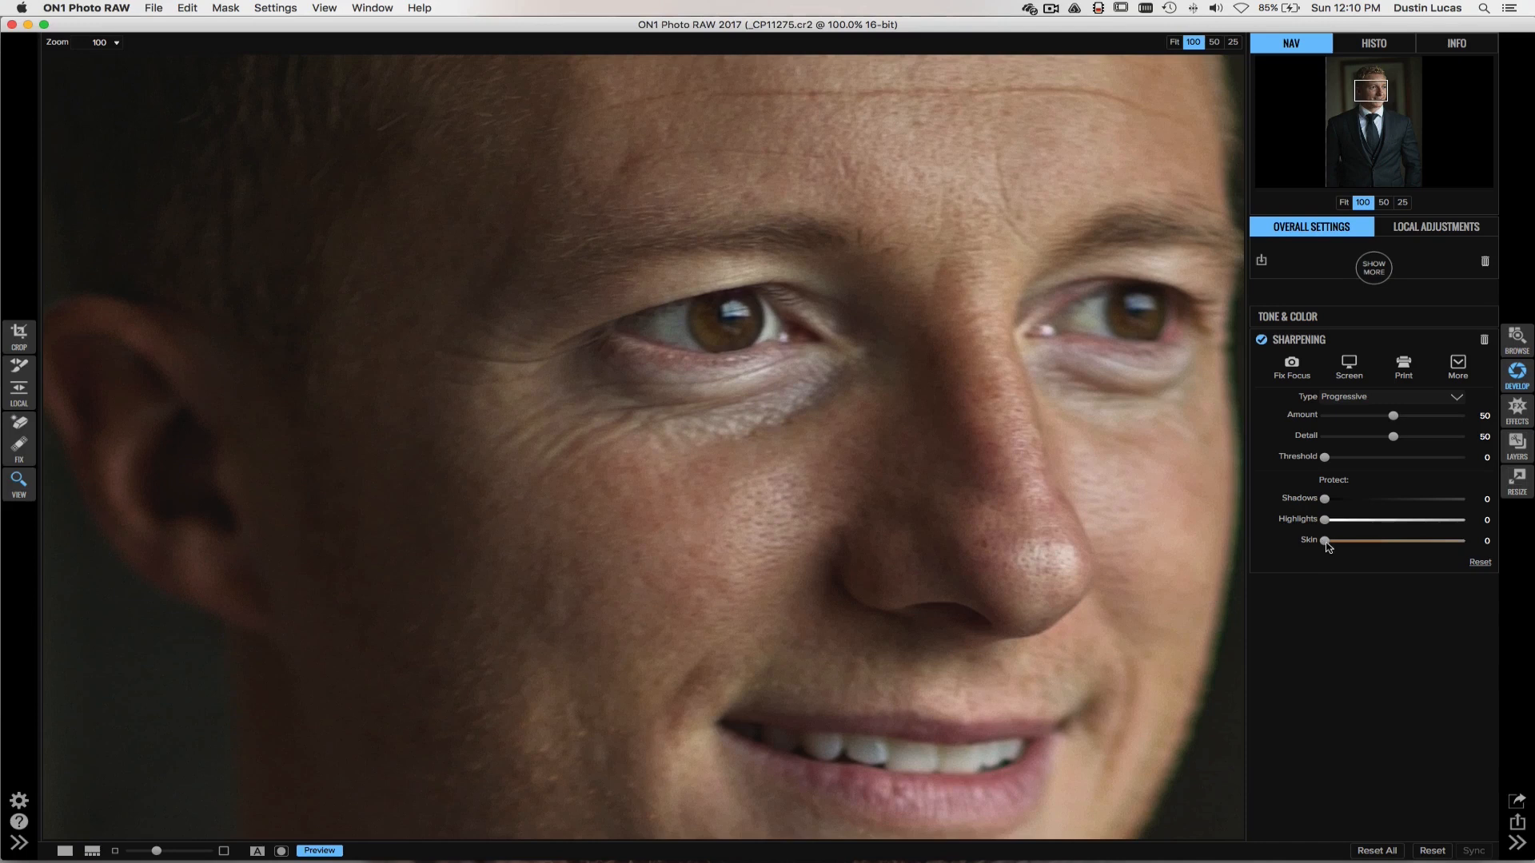
drag(1325, 544, 1257, 549)
click(831, 273)
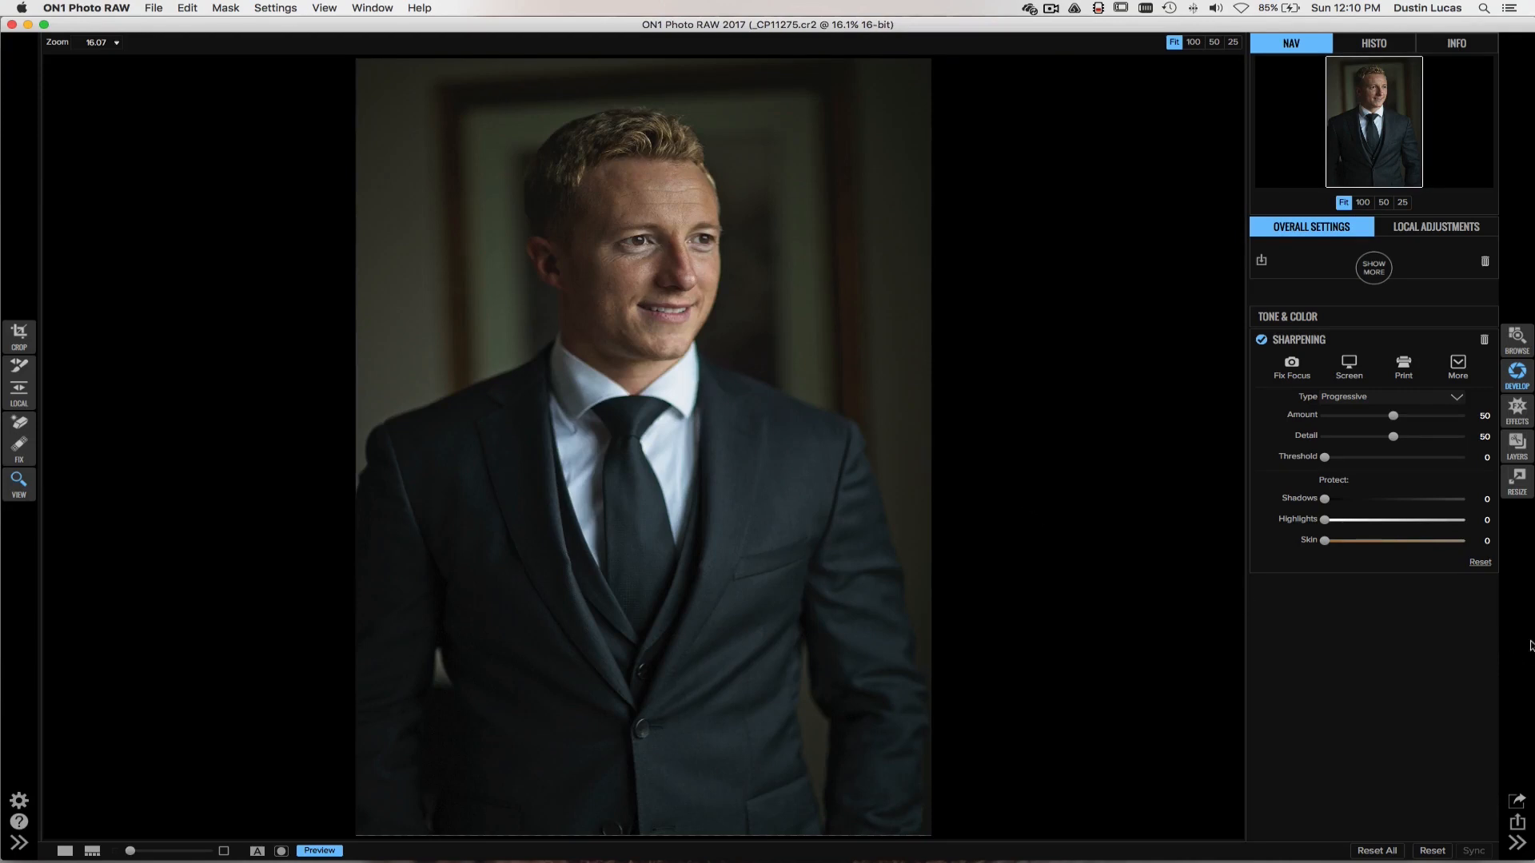
Step: Show the additional Develop filters, then switch to Local Adjustments and activate the existing adjustment layer
click(1381, 272)
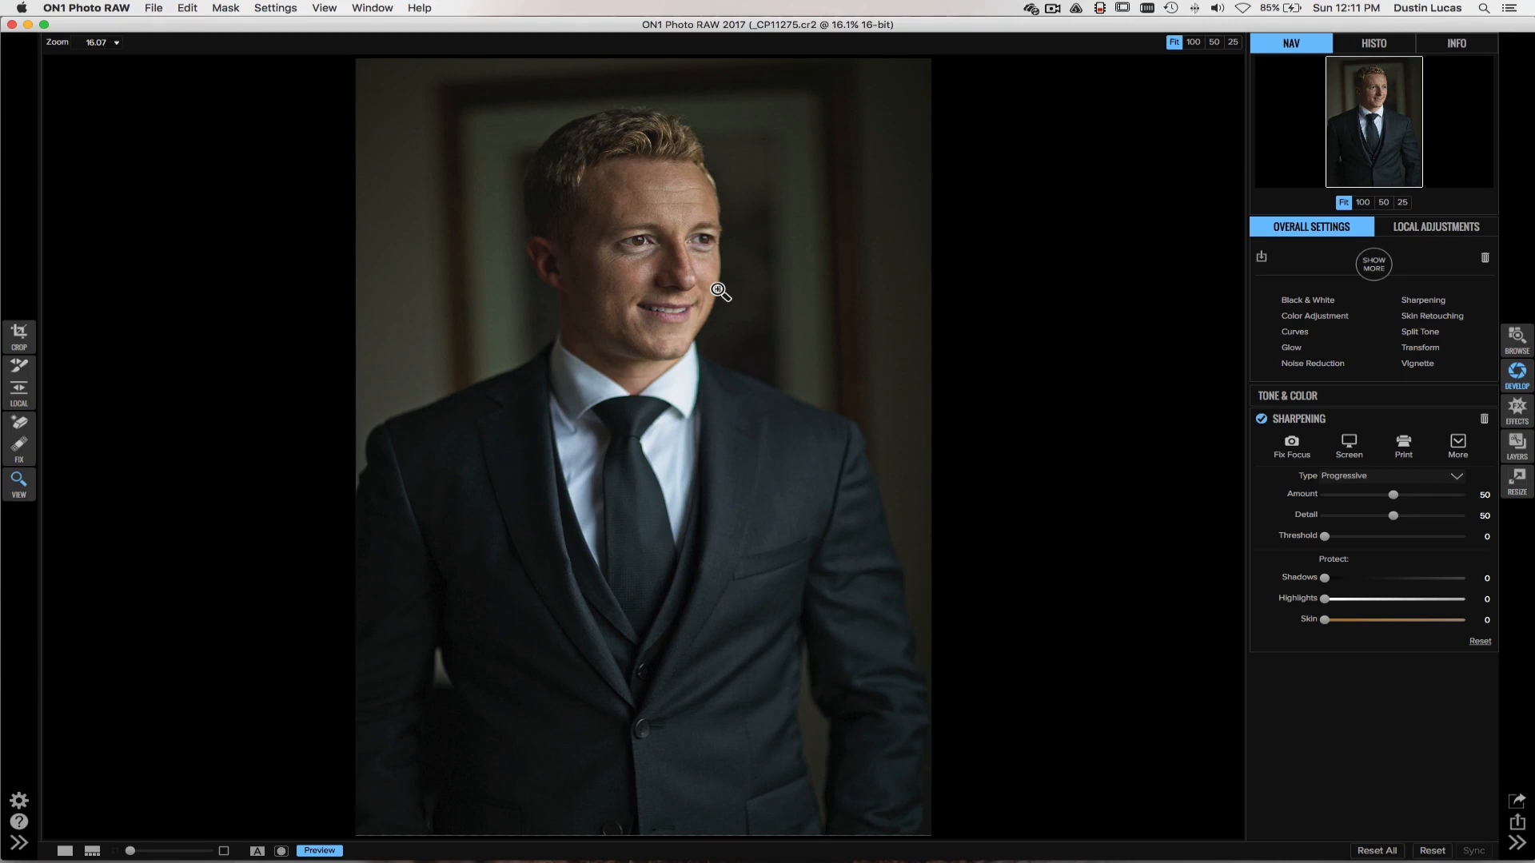
click(1412, 231)
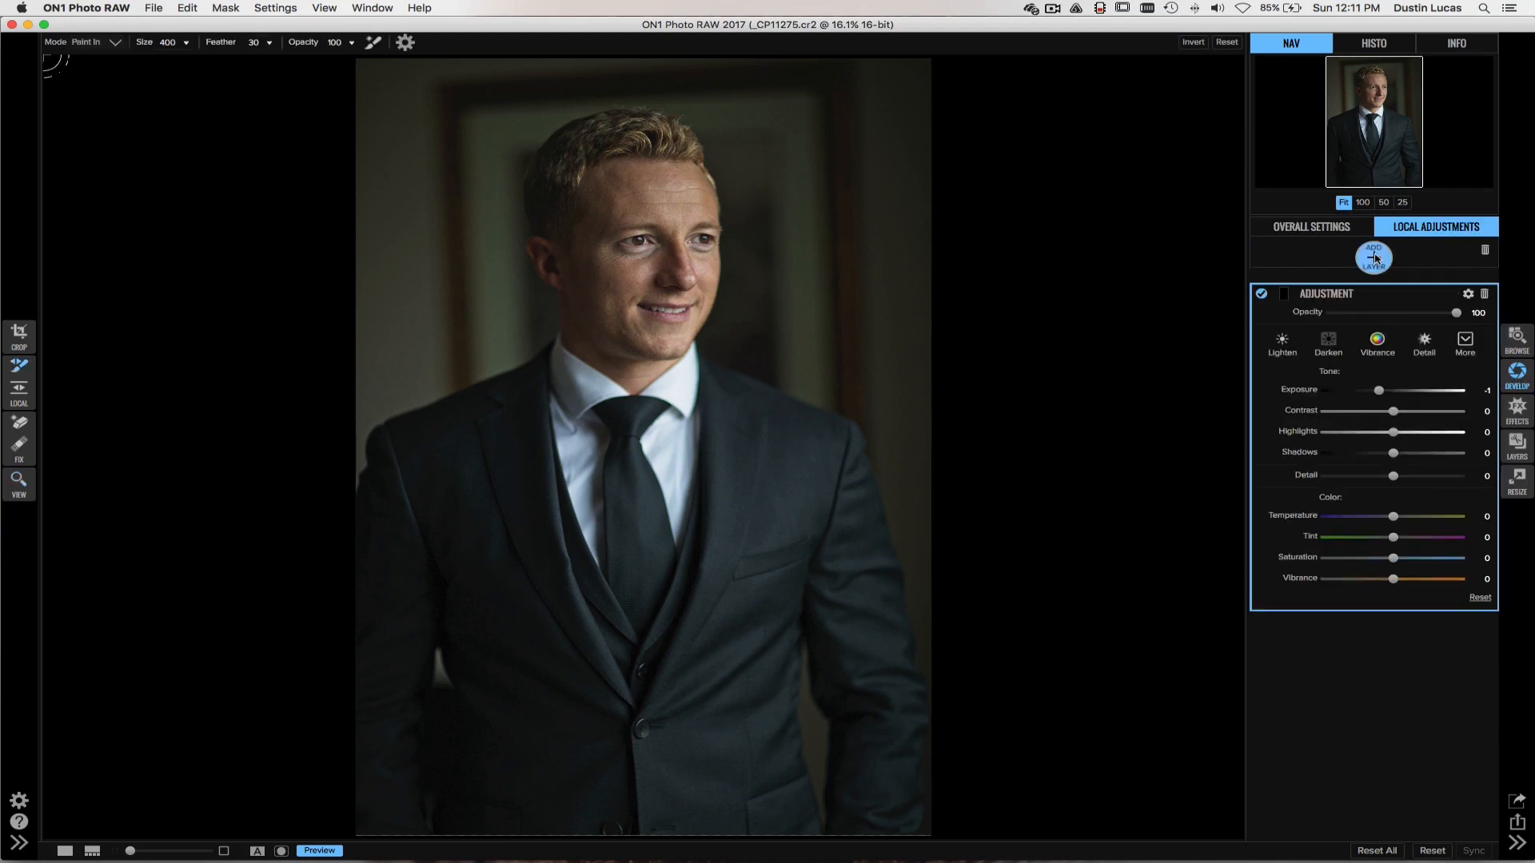
click(1340, 294)
click(1261, 295)
click(1337, 297)
Step: Enlarge the adjustment brush to 900, try a darkening stroke across the forehead and undo it
key(bracketright)
key(bracketright)
key(bracketright)
key(bracketright)
key(bracketleft)
drag(646, 200, 600, 200)
key(super+z)
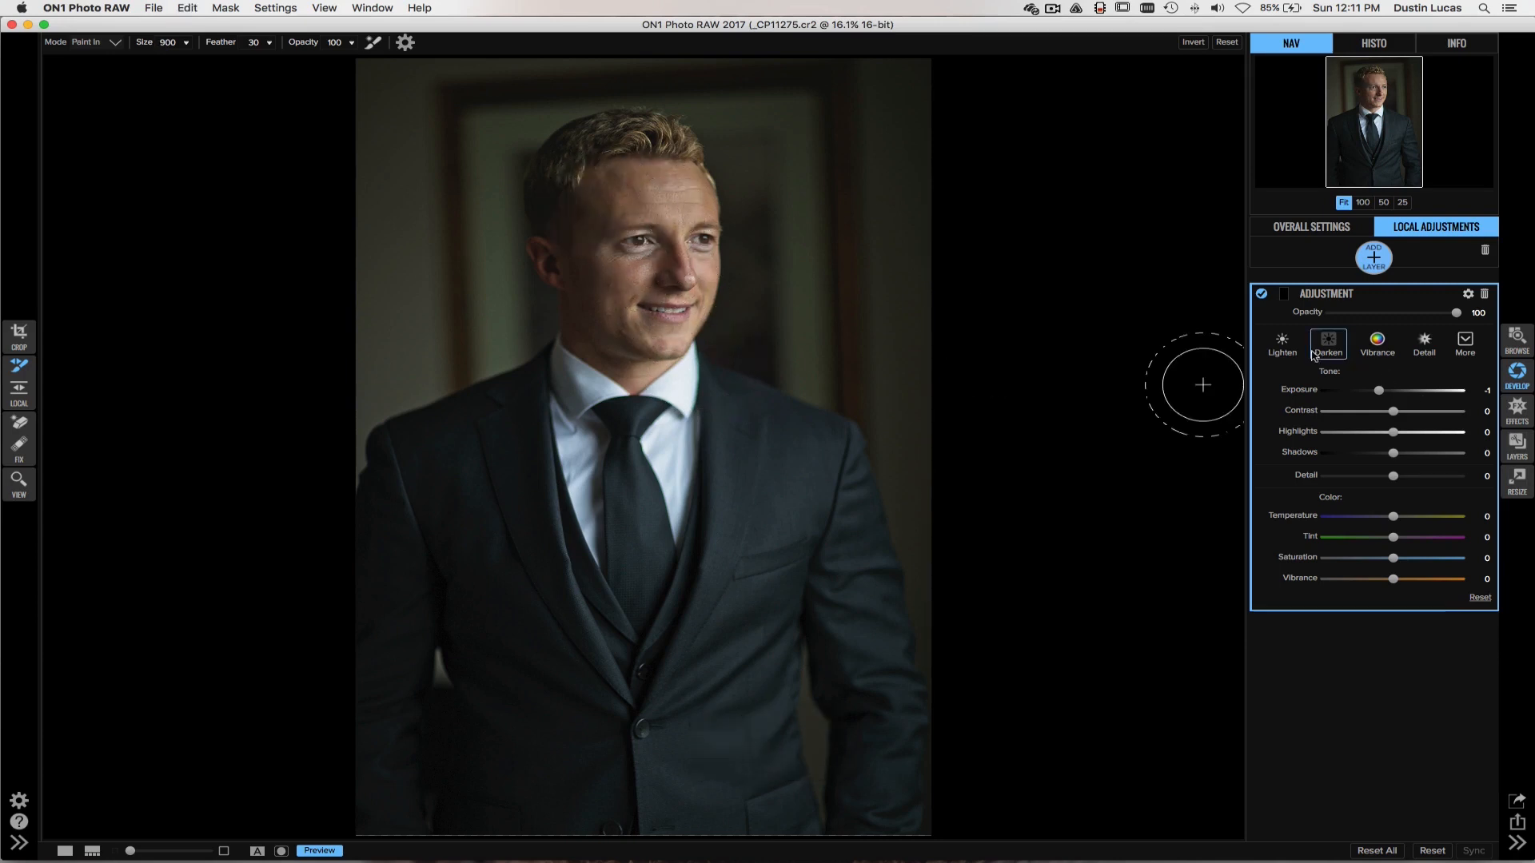
Step: Apply the Lighten preset to the adjustment layer, set Exposure to 0.5 and brush it over the face
click(1282, 343)
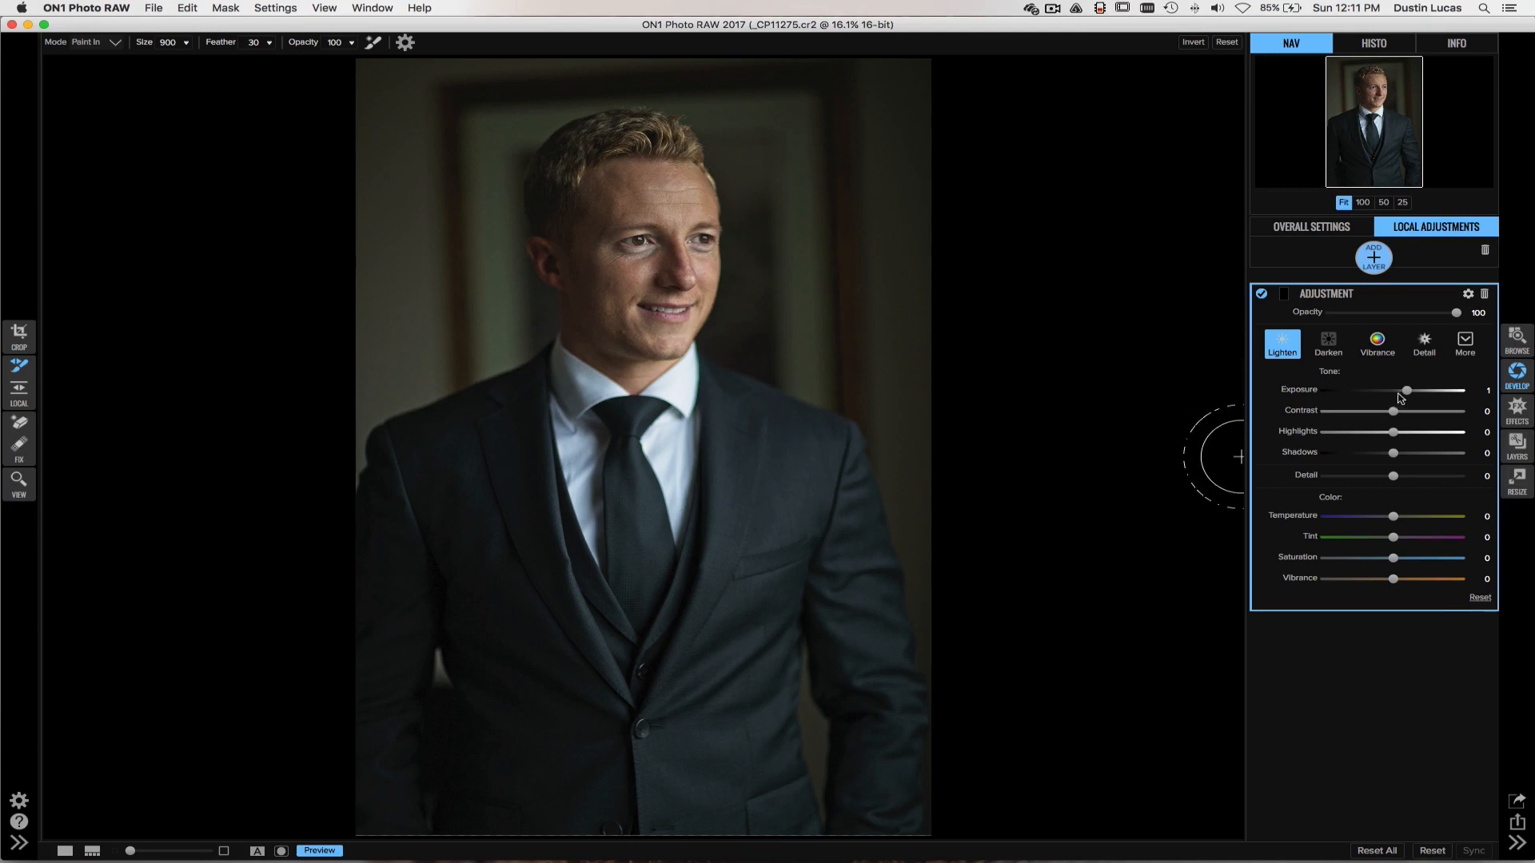
drag(1408, 395, 1400, 395)
mouse_move(576, 216)
mouse_down()
mouse_move(583, 178)
mouse_move(565, 164)
mouse_move(583, 291)
mouse_move(583, 205)
mouse_move(616, 154)
mouse_move(631, 160)
mouse_up()
mouse_move(561, 385)
mouse_down()
mouse_move(530, 401)
mouse_move(548, 480)
mouse_move(616, 549)
mouse_move(651, 461)
mouse_move(598, 197)
mouse_move(610, 175)
mouse_up()
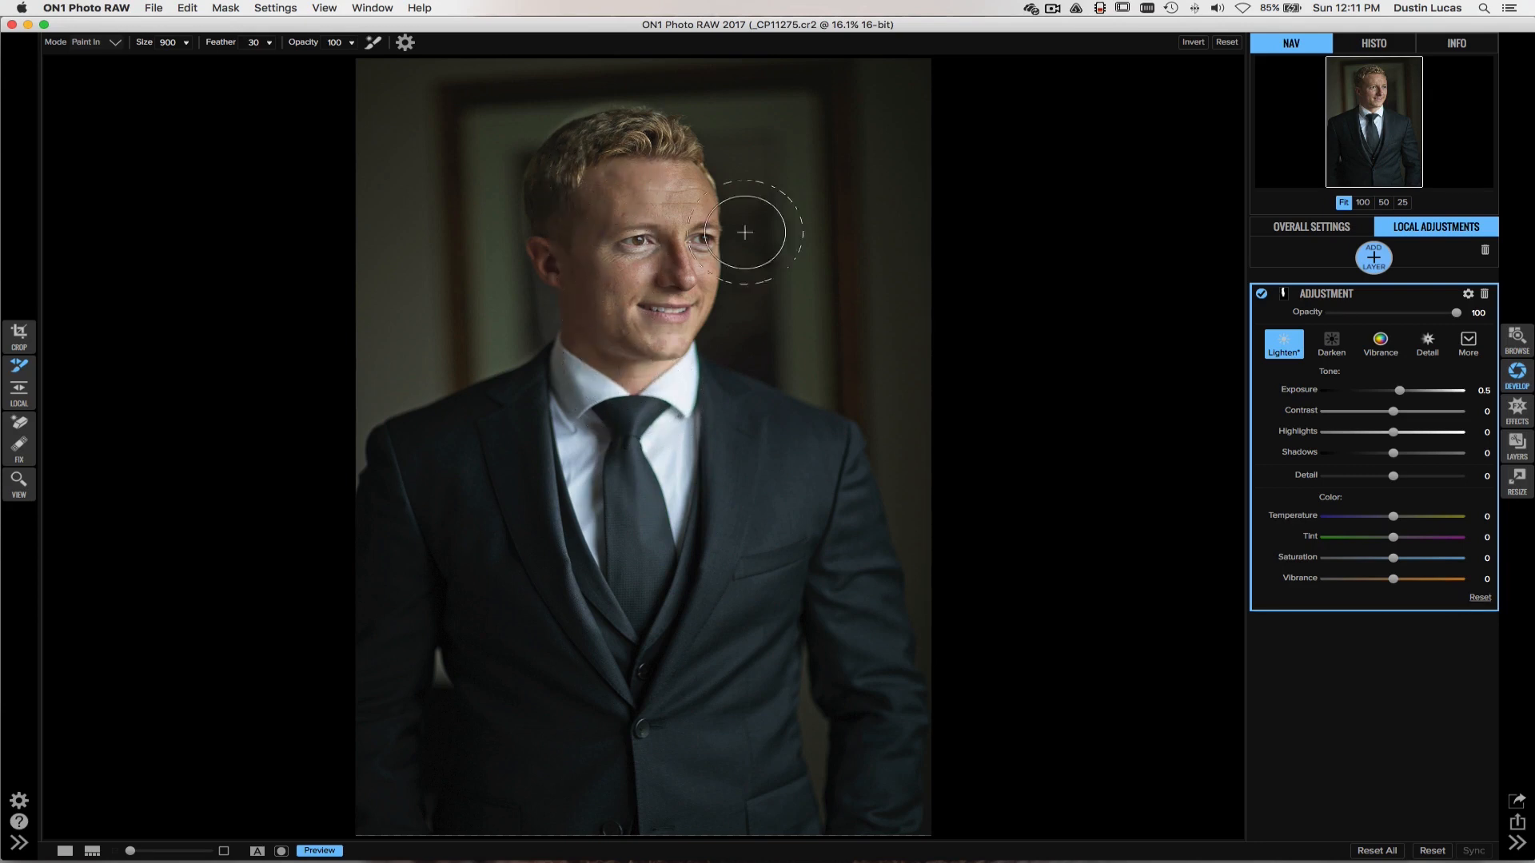
Step: Undo the last stroke, reduce the brush to 700, paint from the hair down to the tie knot, and set Exposure to 0.4
key(super+z)
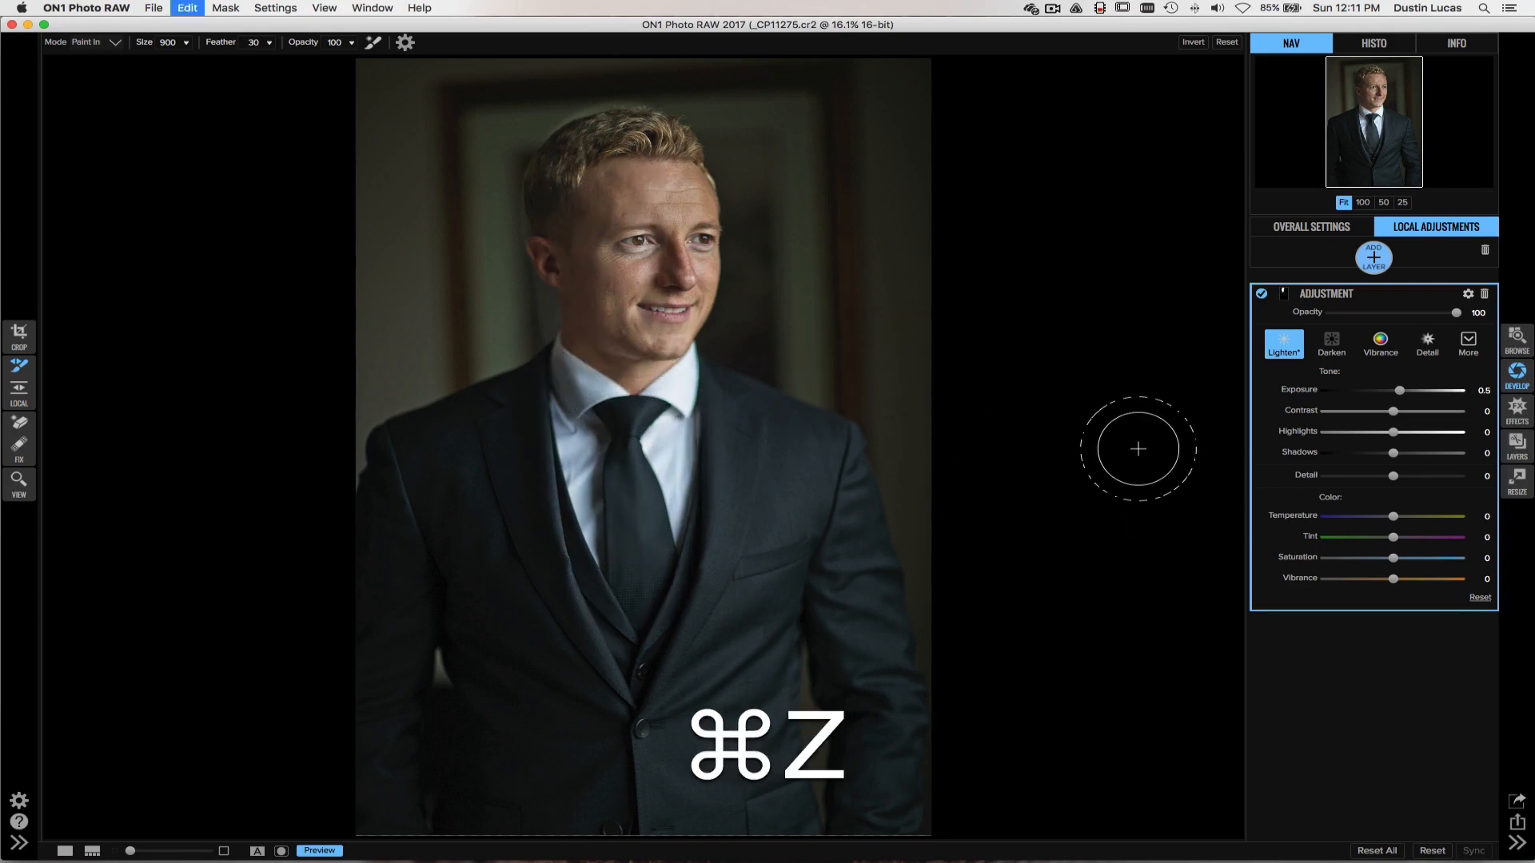
key(bracketleft)
key(bracketleft)
mouse_move(634, 147)
mouse_down()
mouse_move(583, 169)
mouse_move(577, 254)
mouse_move(596, 330)
mouse_move(632, 376)
mouse_move(608, 404)
mouse_move(610, 490)
mouse_move(637, 500)
mouse_move(652, 424)
mouse_up()
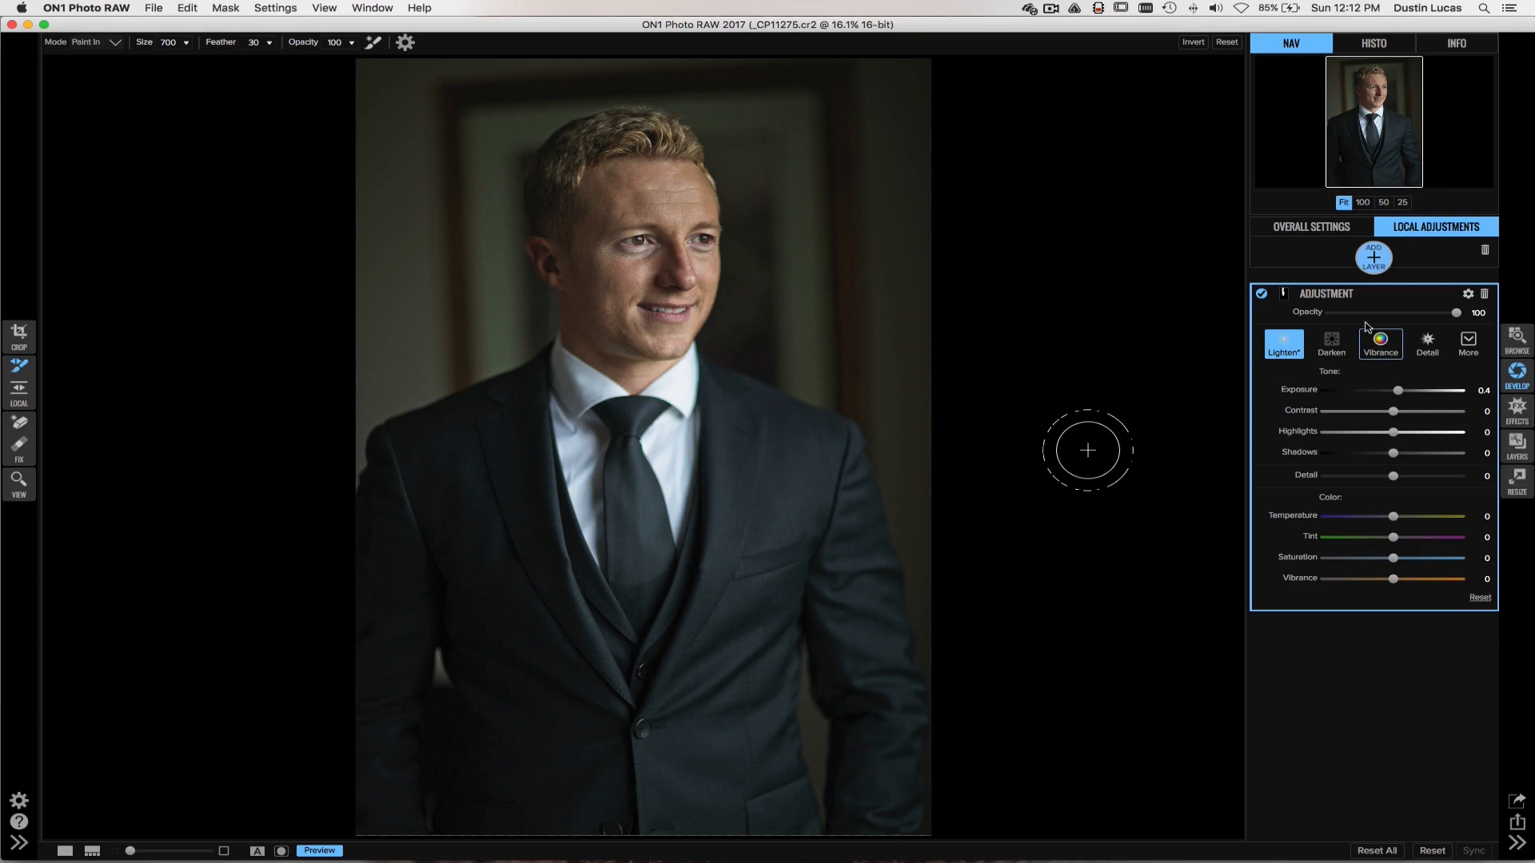
Step: Add a second adjustment layer, then reset Exposure to 0 and lower Saturation on the painted layer
click(1373, 260)
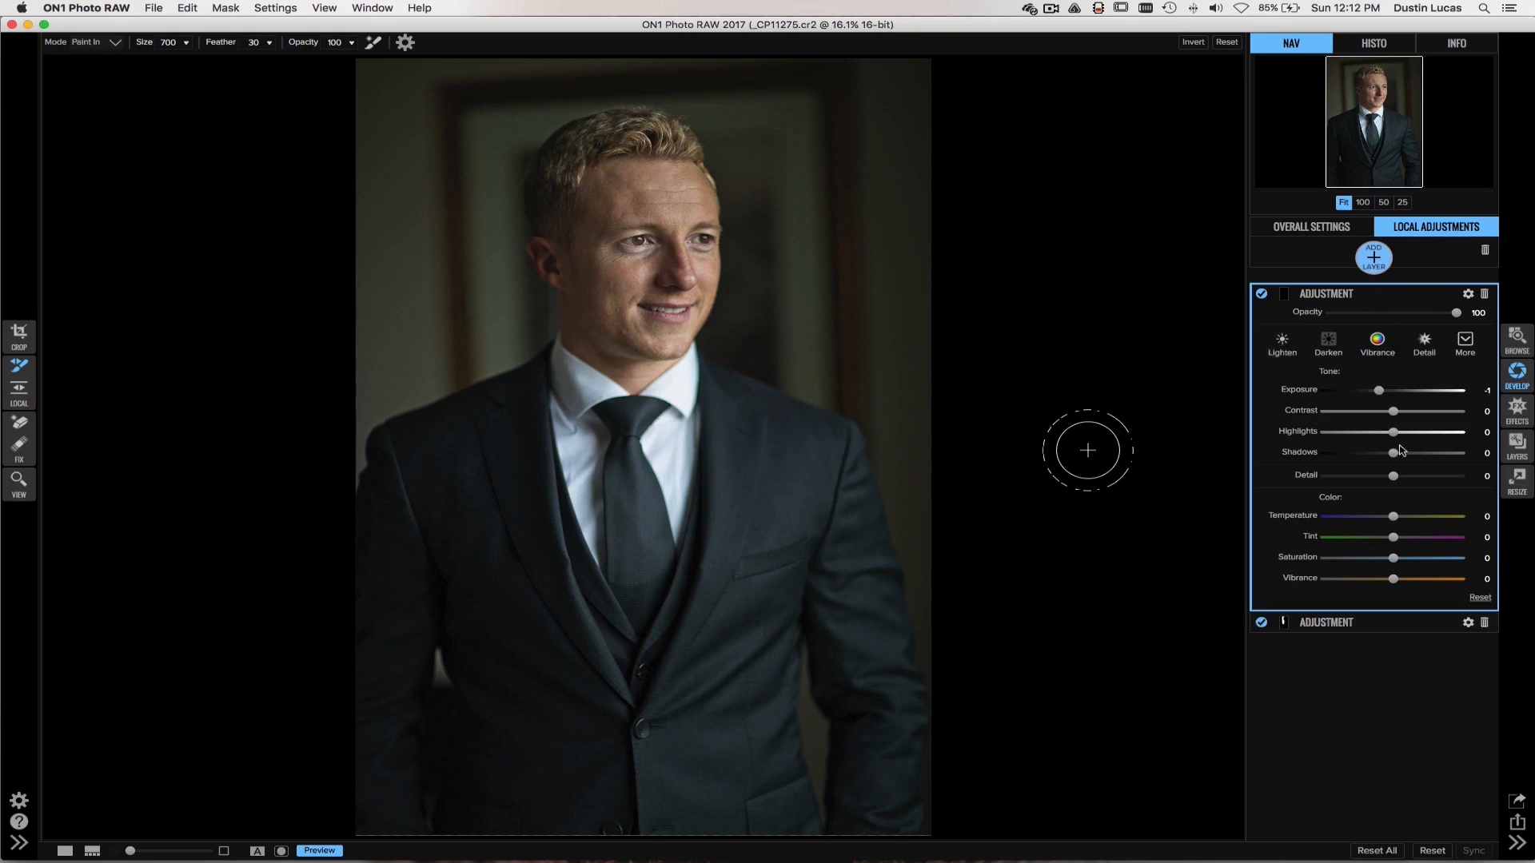
click(1324, 623)
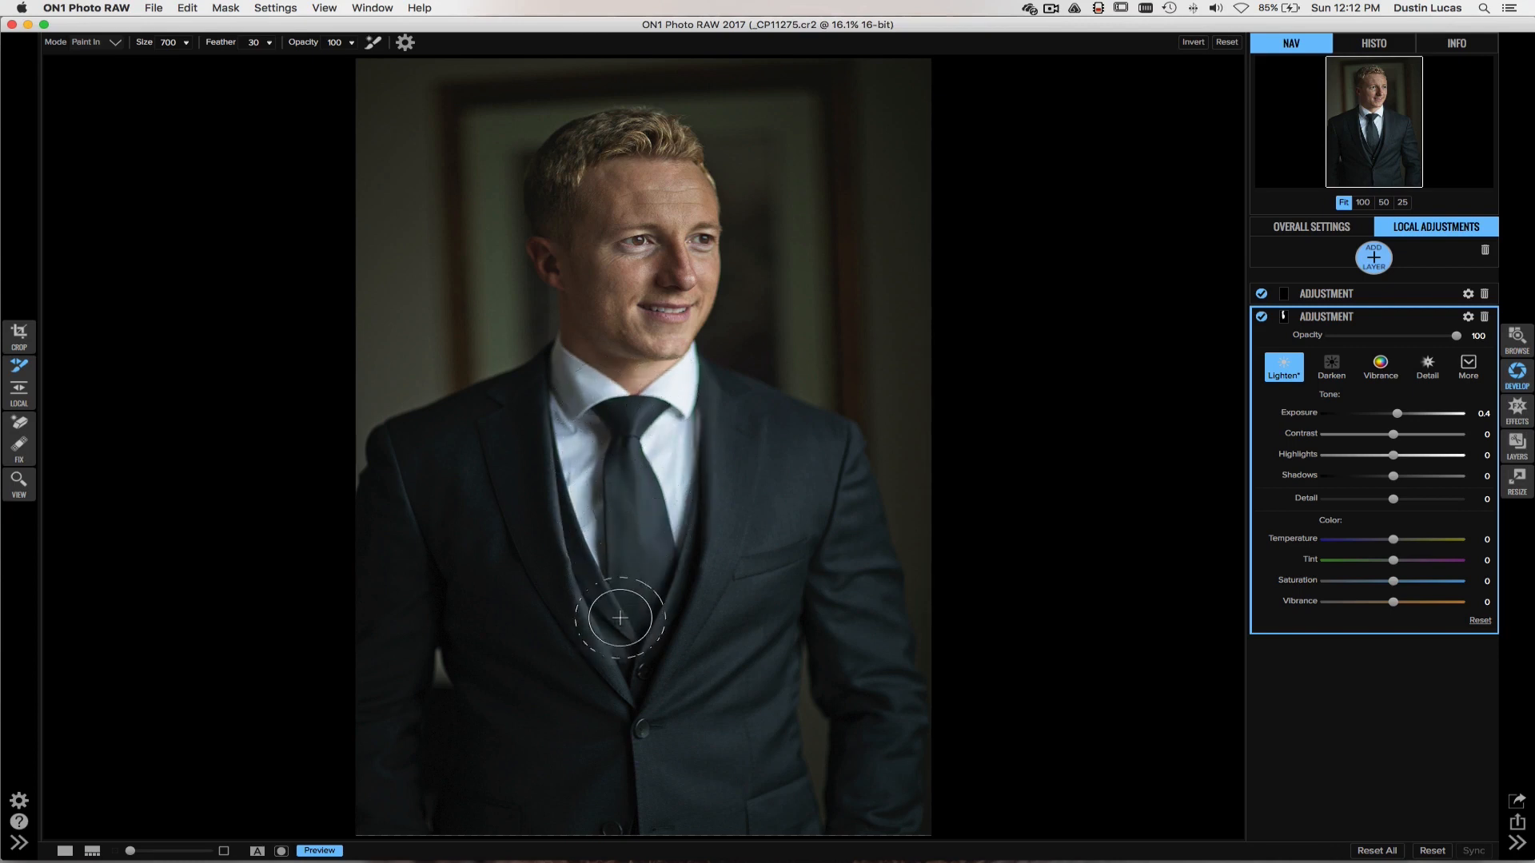
double_click(1296, 416)
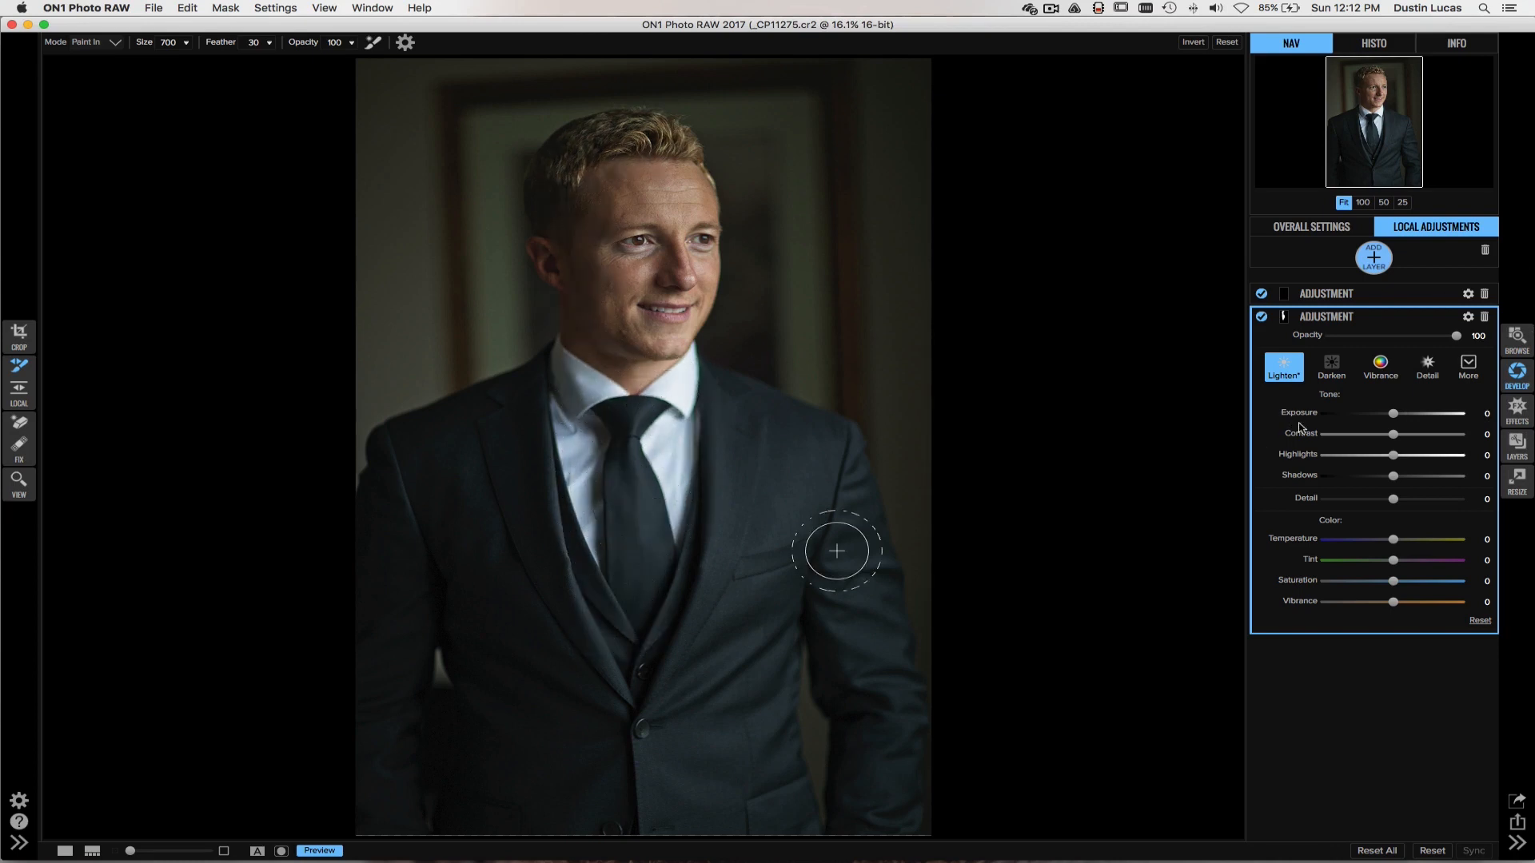
drag(1391, 581, 1358, 586)
Step: Turn off both local adjustment layers
click(1265, 295)
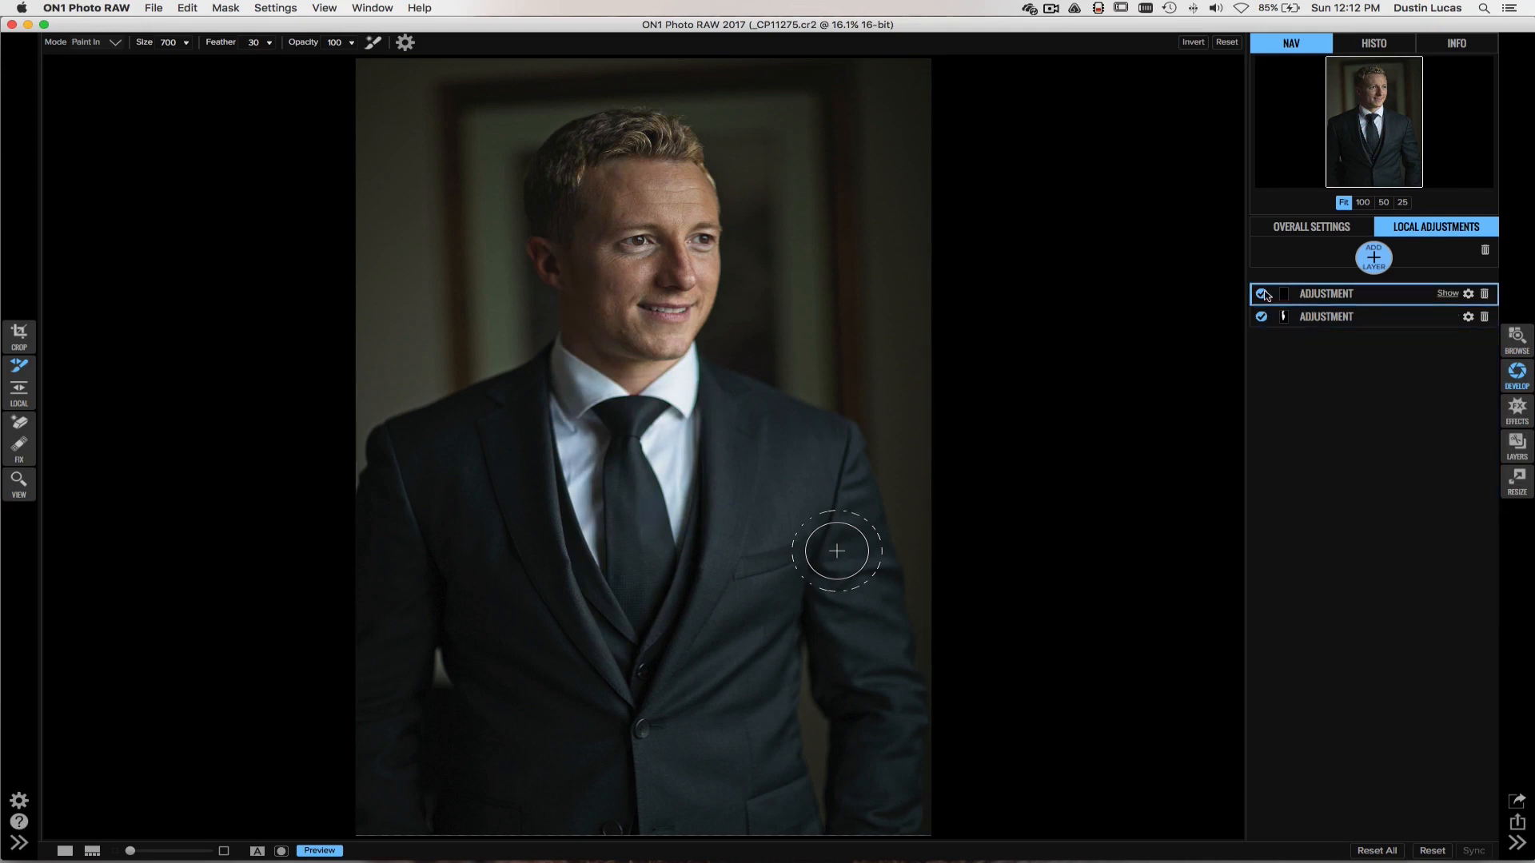
click(1262, 316)
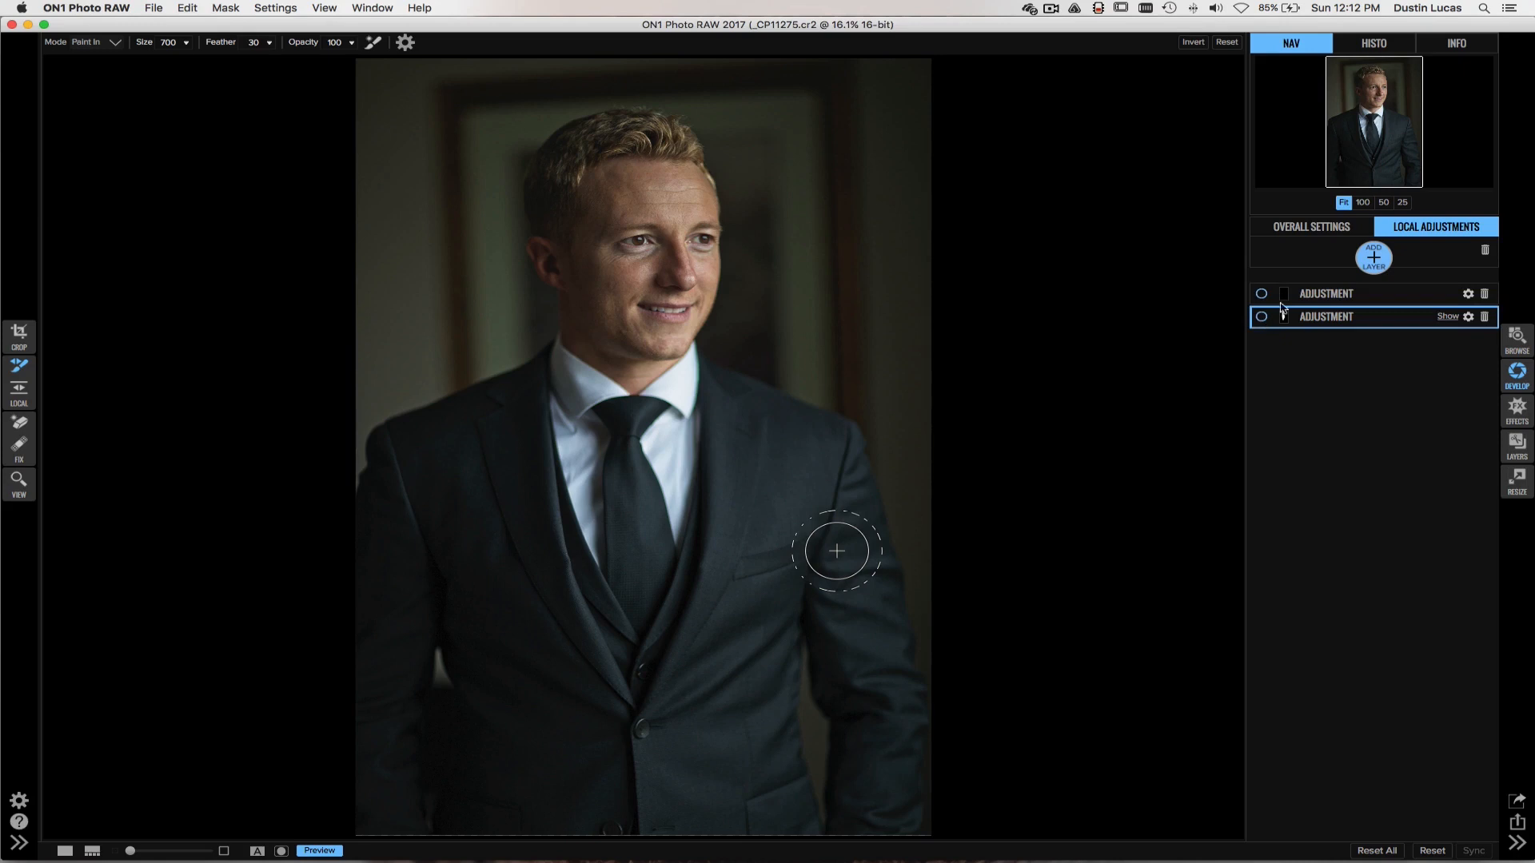
click(1383, 260)
click(1383, 261)
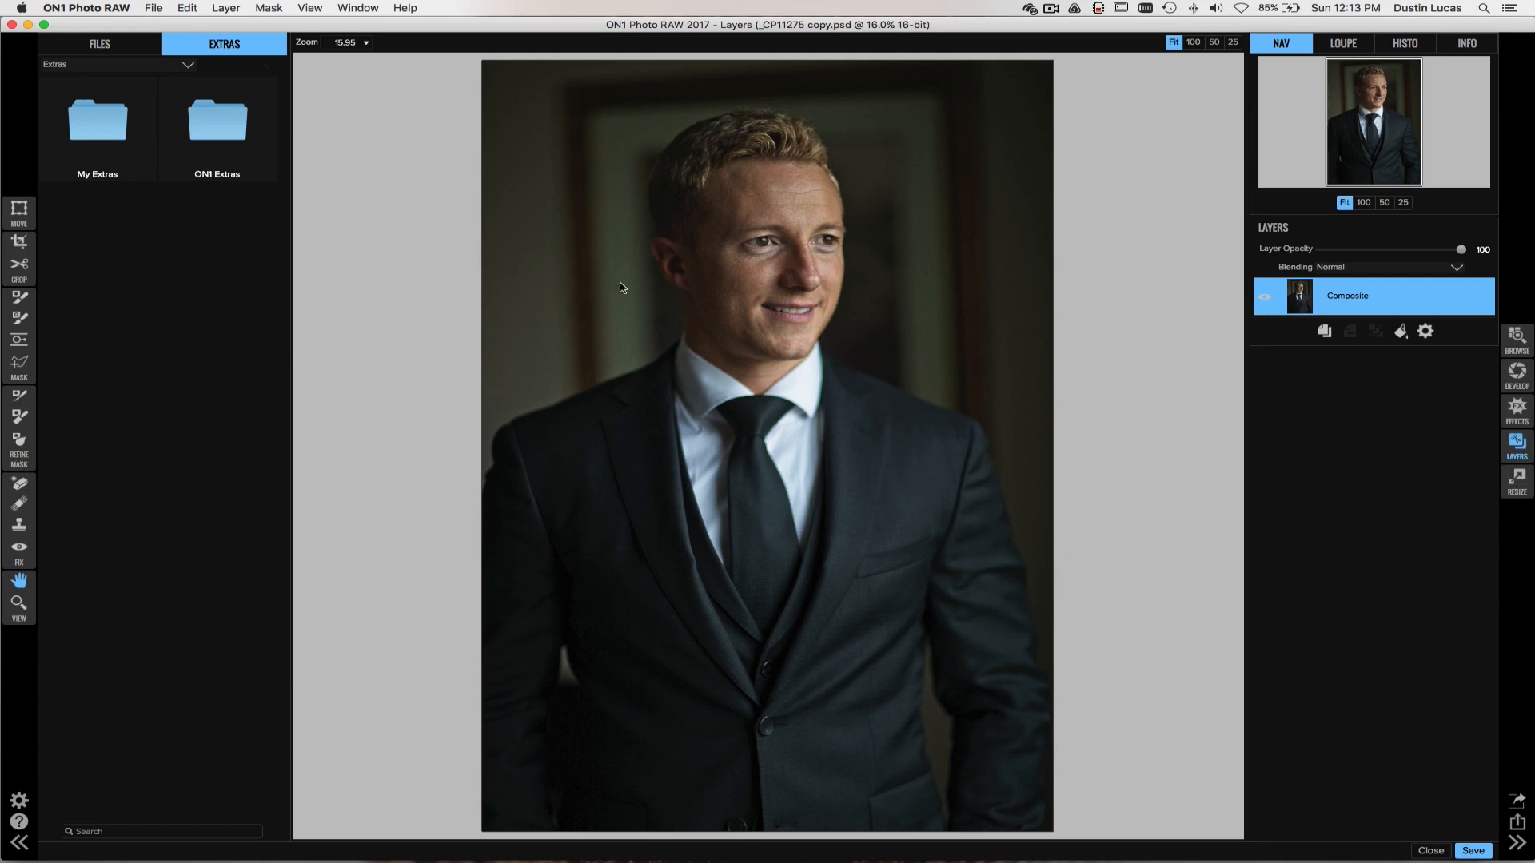
Step: Open the portrait copy in Effects, add a Dynamic Contrast filter and reduce its opacity slightly
click(1515, 412)
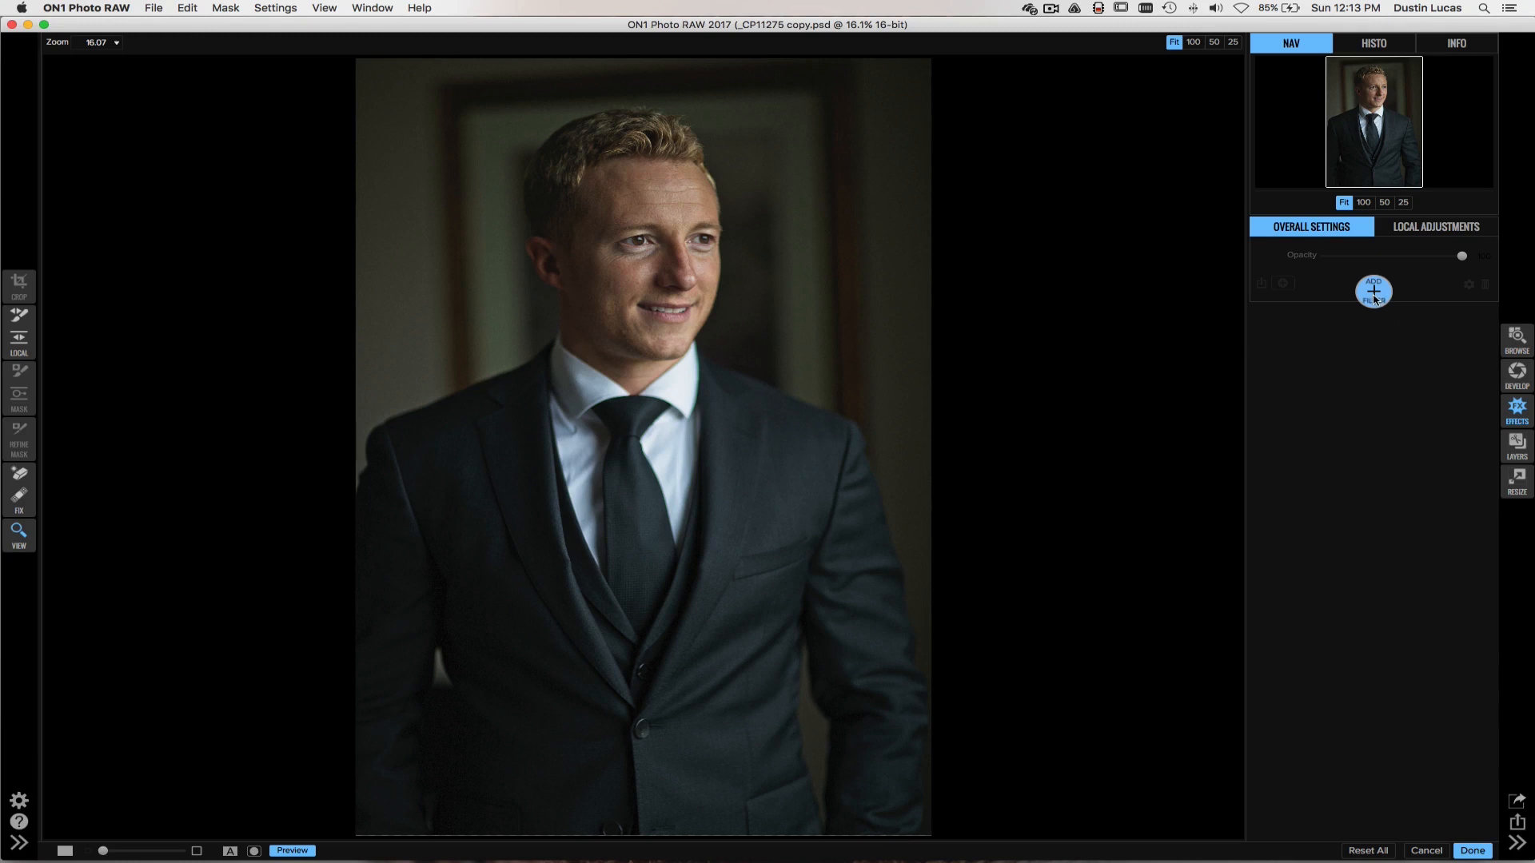
click(1374, 294)
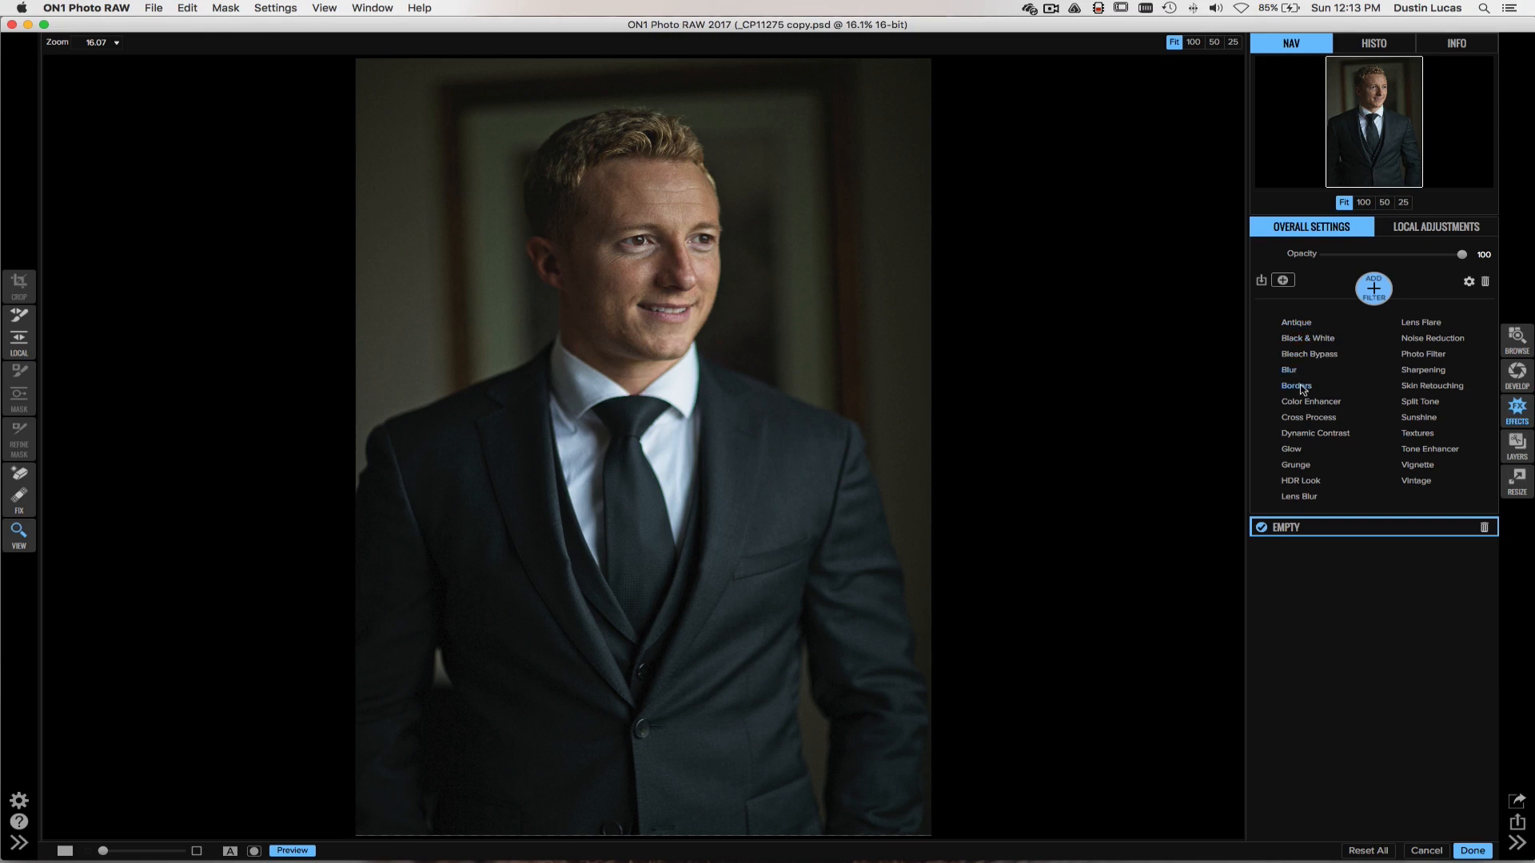
click(1318, 434)
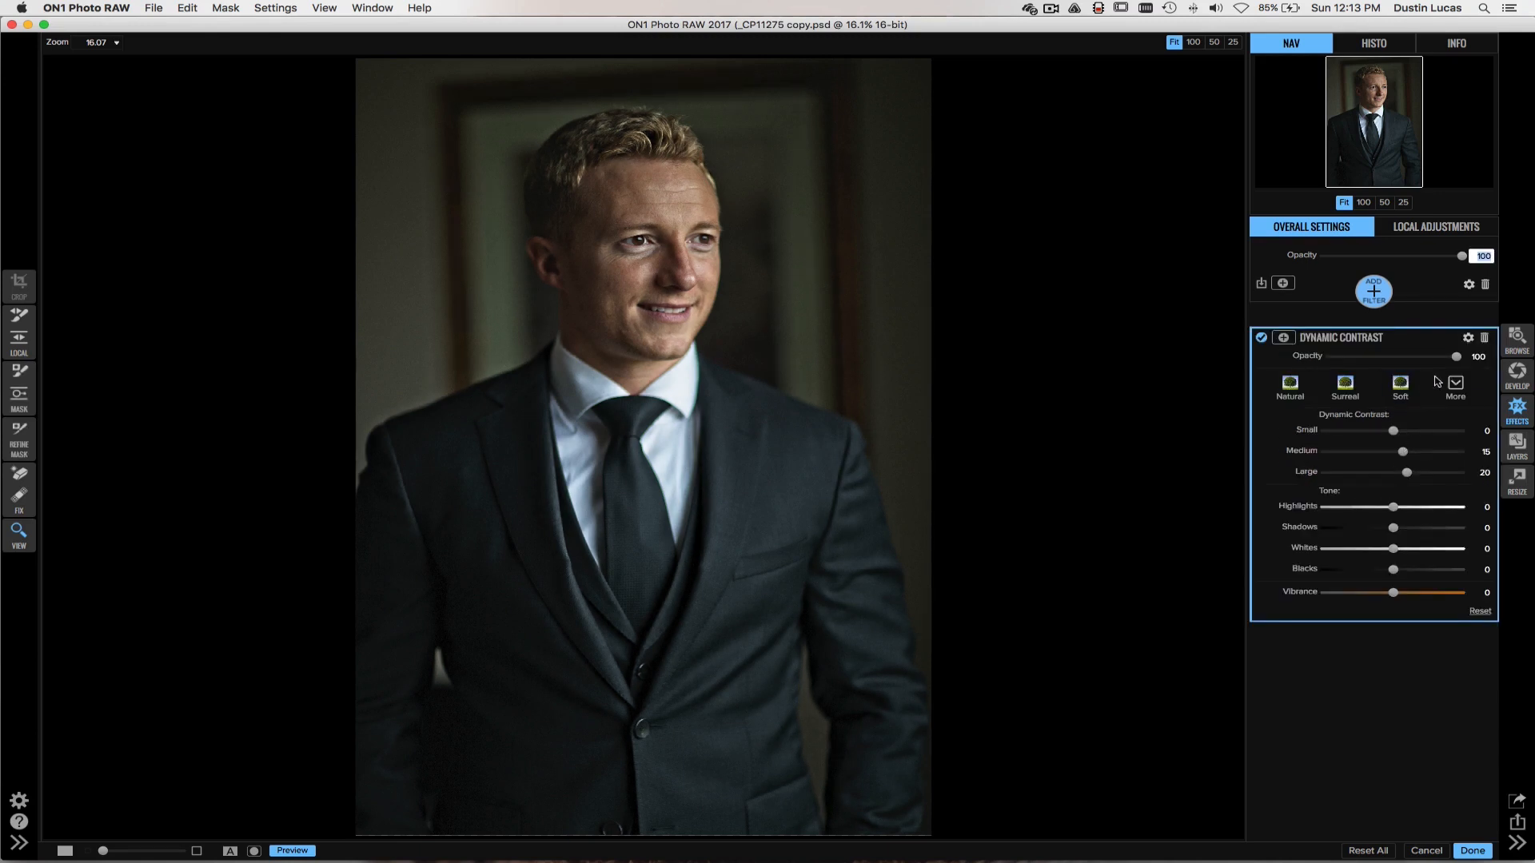
mouse_move(1459, 363)
mouse_down()
mouse_move(1329, 364)
mouse_move(1451, 363)
mouse_up()
Step: Add a Black & White filter, lower its opacity and turn the filter off
click(1373, 291)
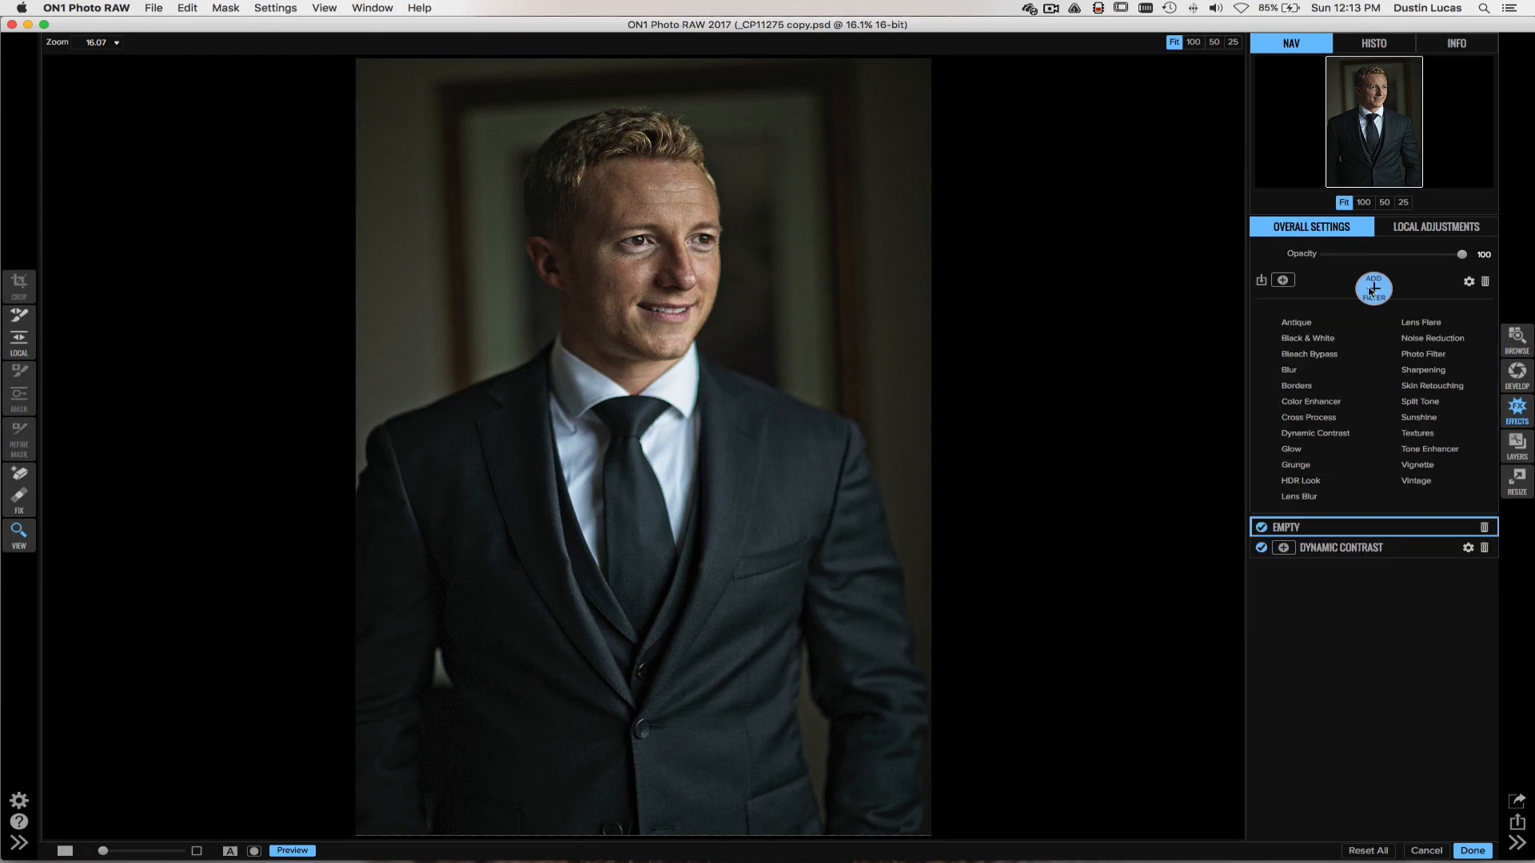
click(1305, 339)
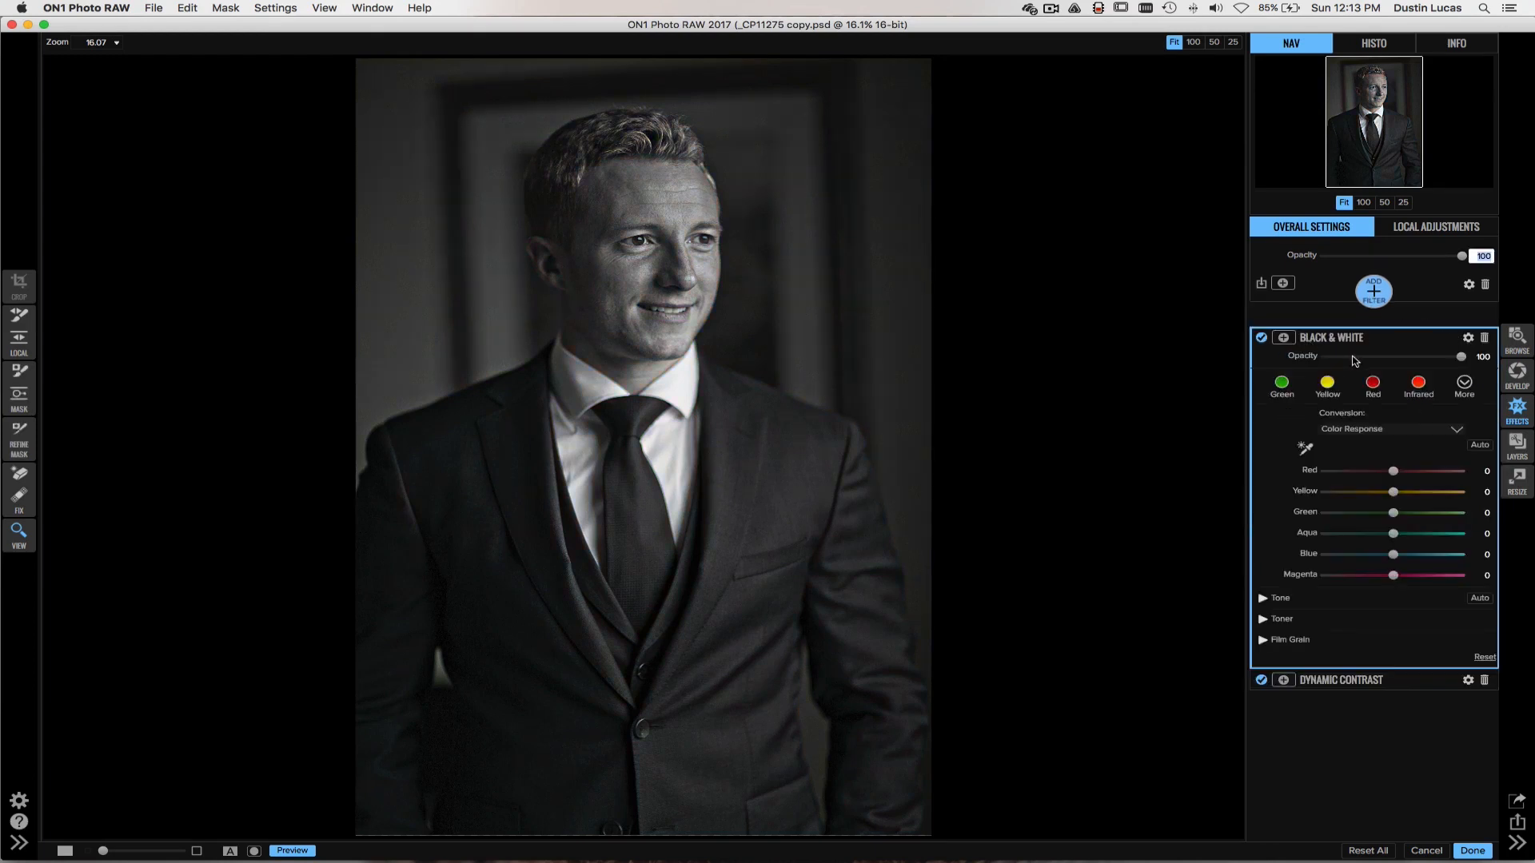
drag(1462, 357, 1347, 364)
click(1260, 339)
Step: Add a Skin Retouching filter with the Subtle preset and inspect the face at 100 and 50 percent
click(1375, 294)
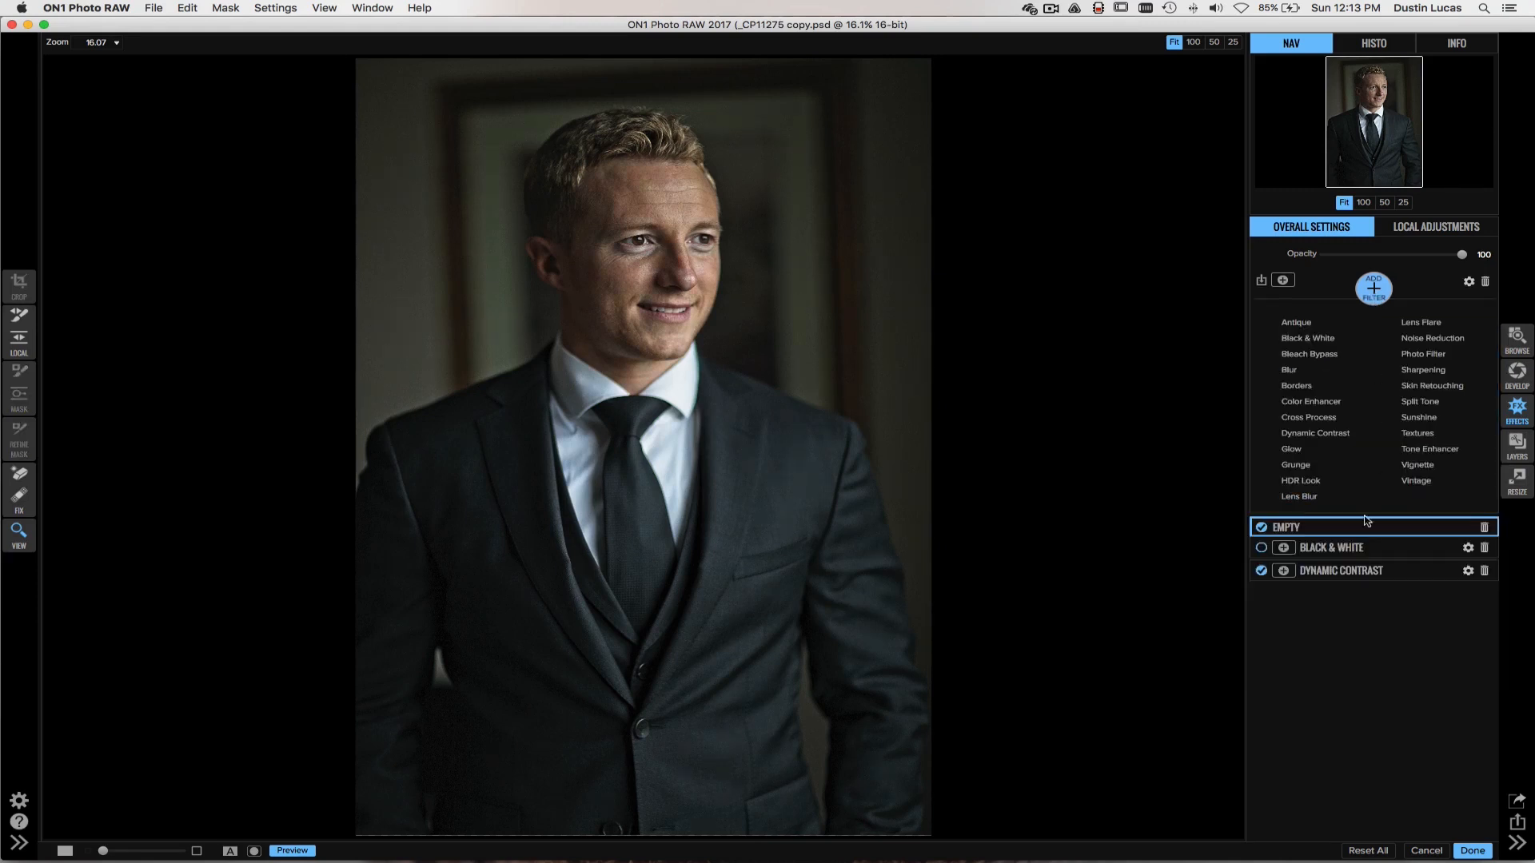
click(1424, 386)
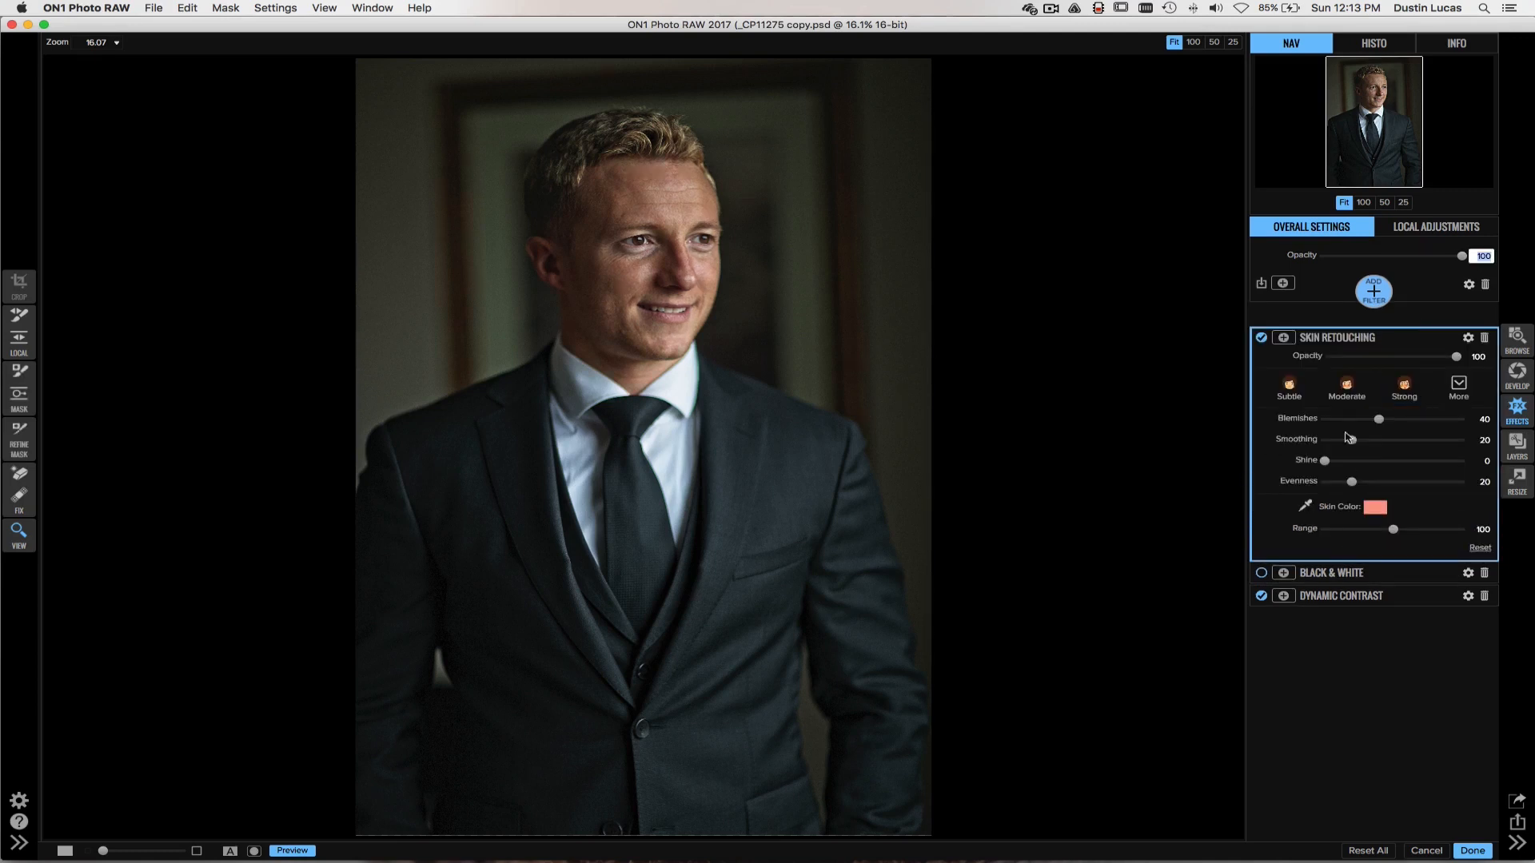
click(1297, 396)
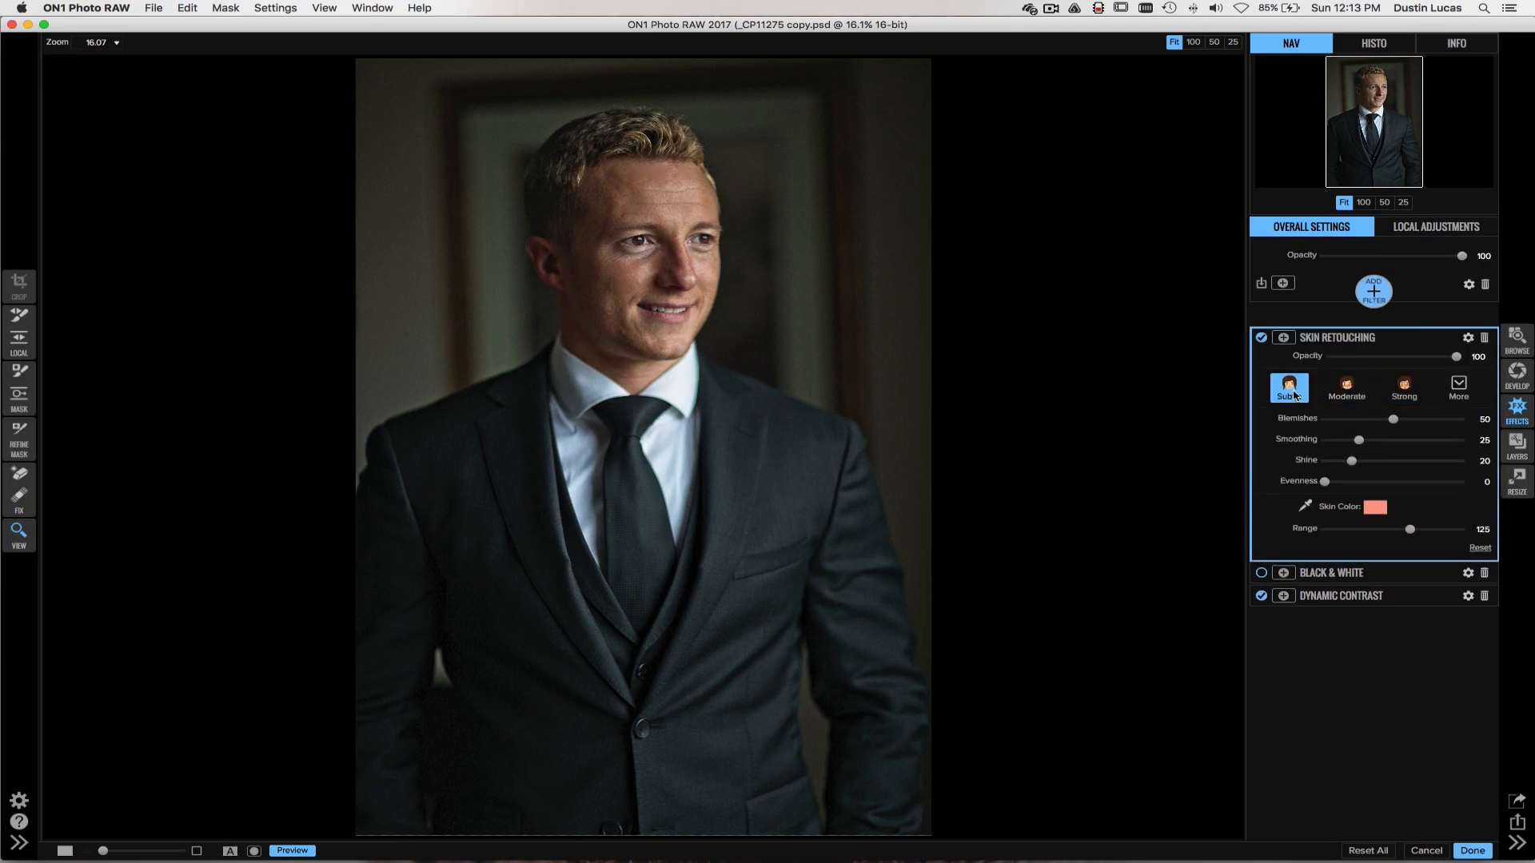
click(654, 248)
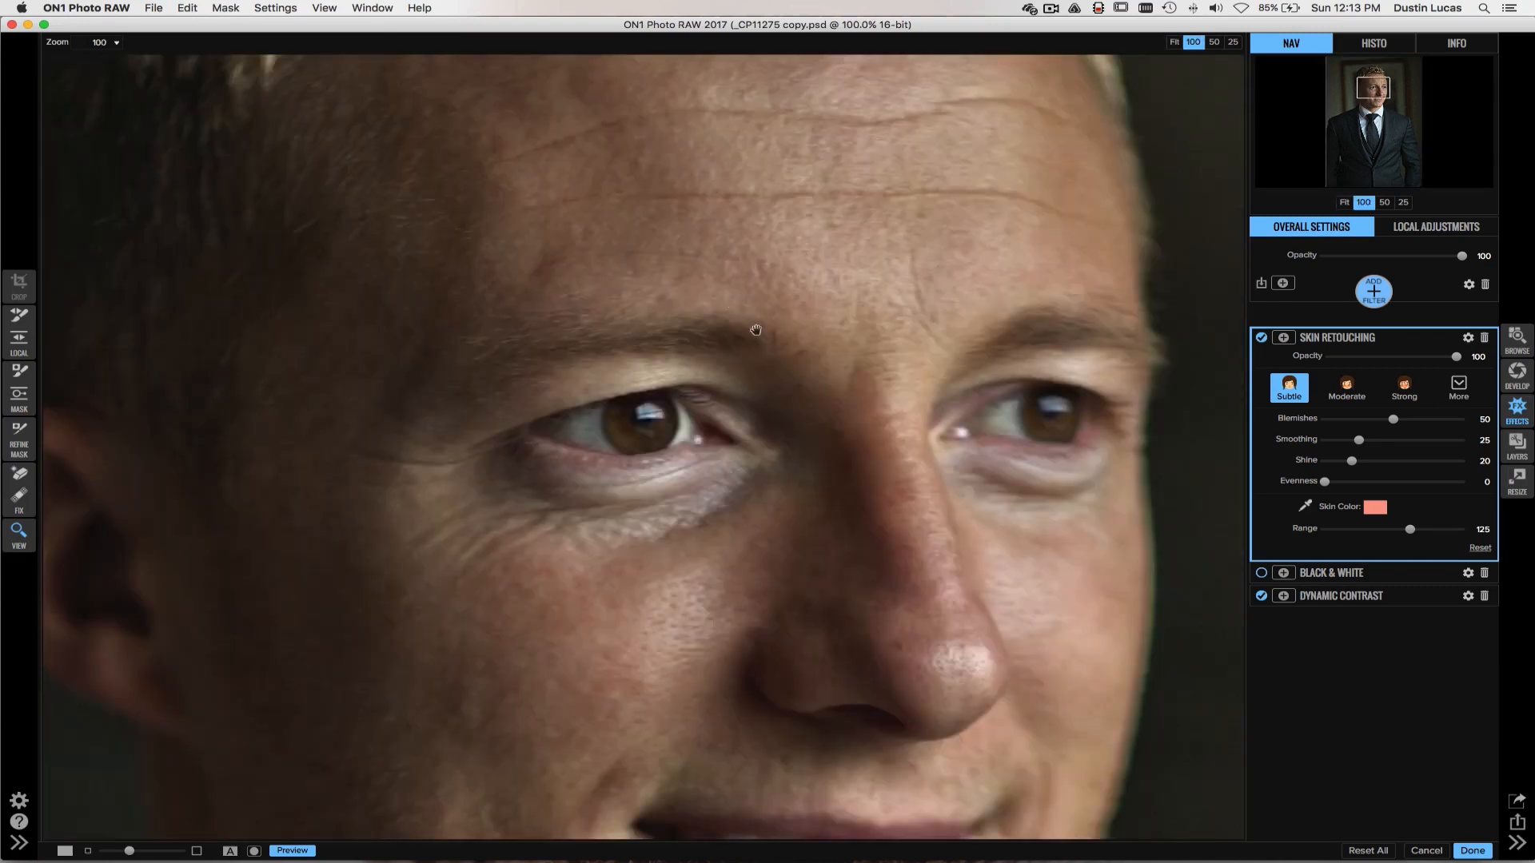
click(1214, 42)
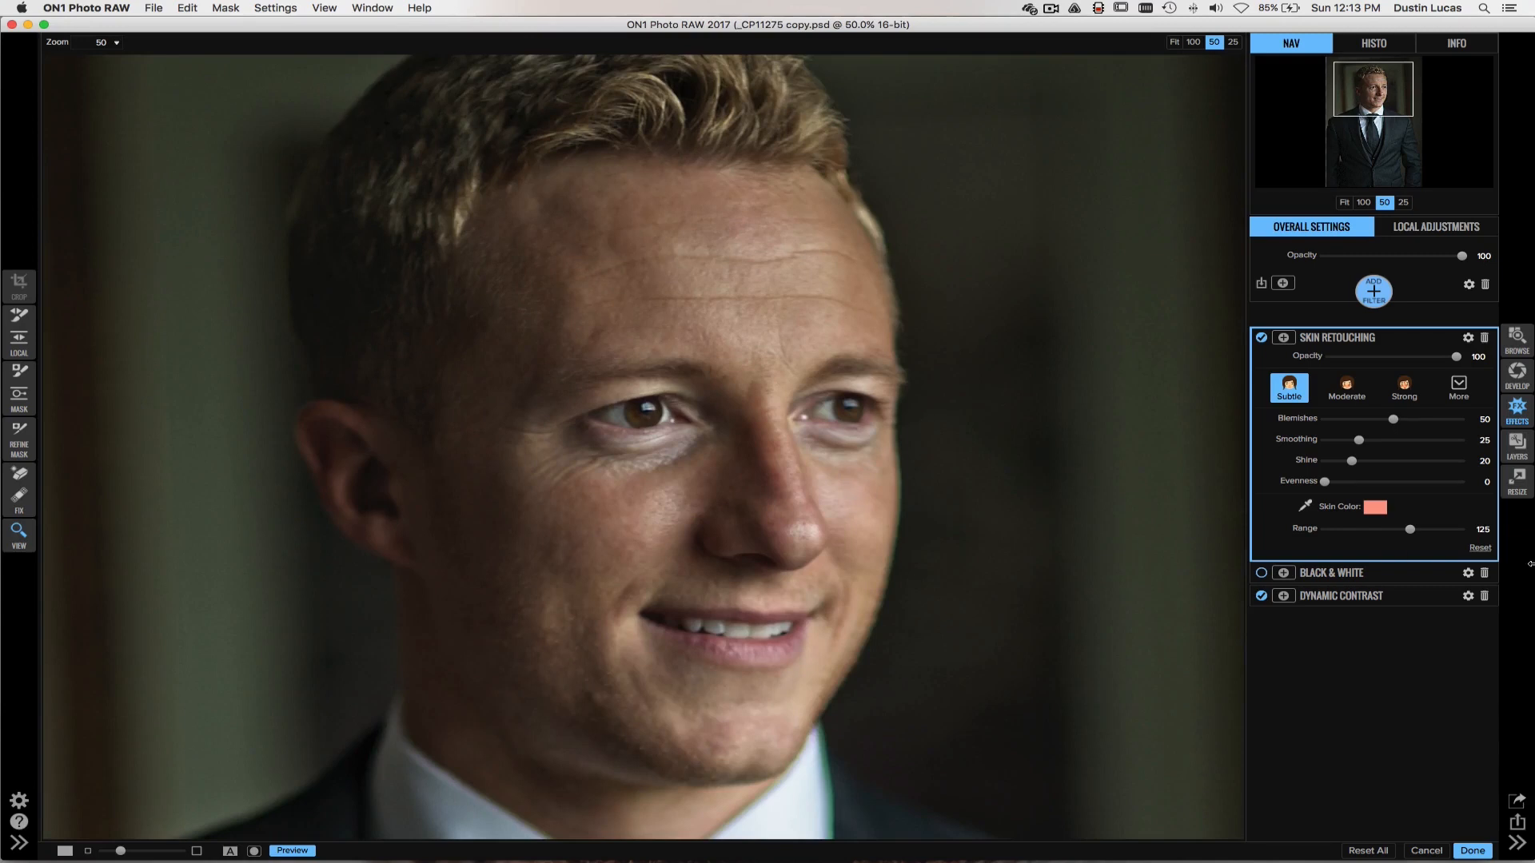
Step: Compare the face with and without the Skin Retouching filter by toggling it repeatedly
click(1262, 337)
click(1261, 338)
click(1262, 337)
click(1262, 339)
Step: Set the Skin Retouching range to 75, sample the skin color from the forehead and set the filter's opacity to 50
mouse_move(1410, 534)
mouse_down()
mouse_move(1339, 535)
mouse_move(1375, 531)
mouse_up()
click(1375, 507)
click(1380, 510)
click(1302, 506)
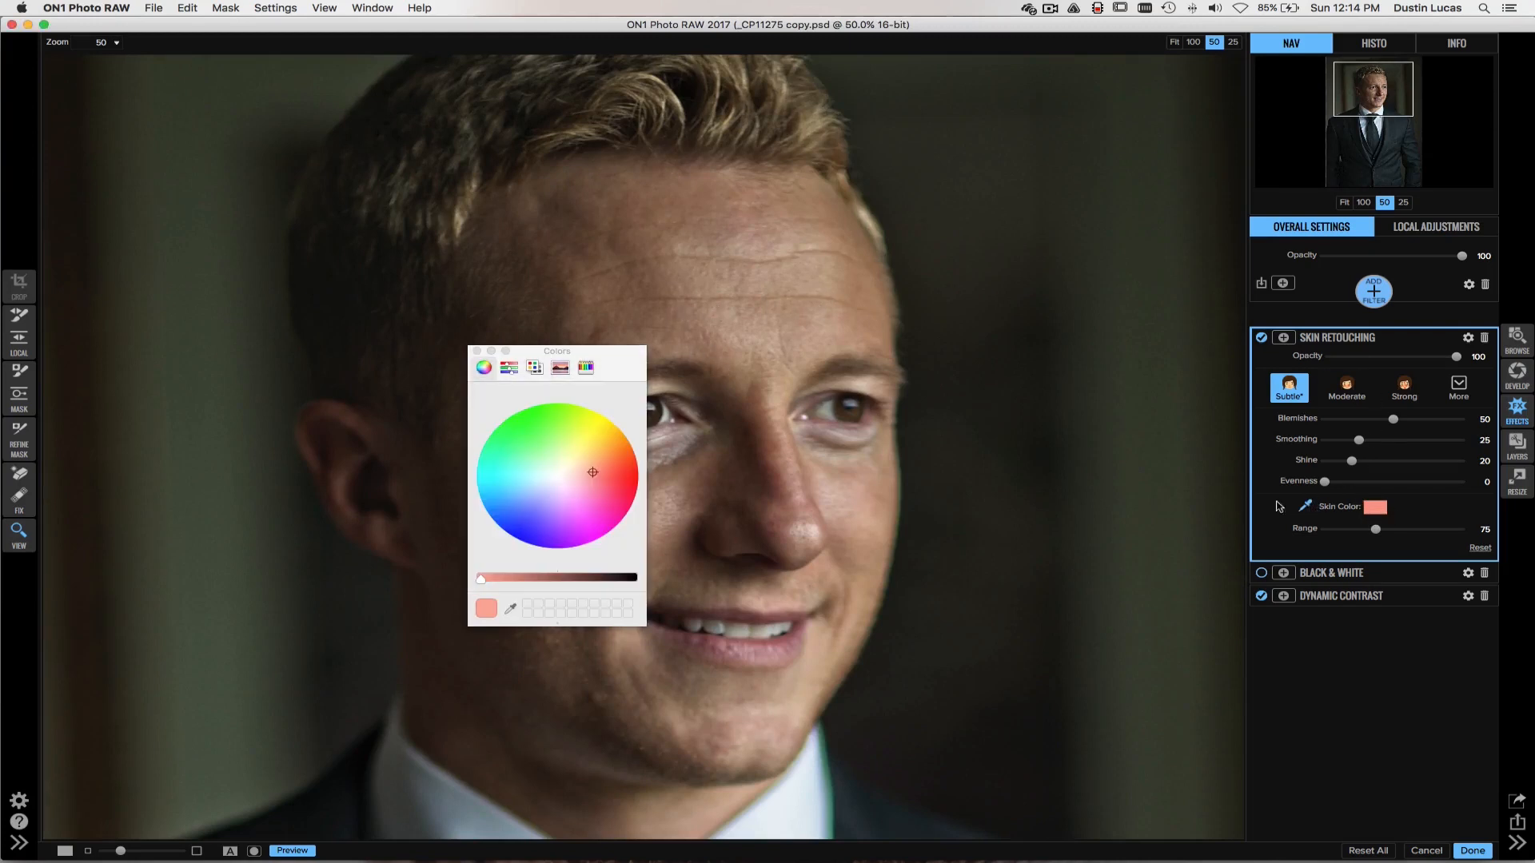
click(704, 328)
drag(1457, 357, 1393, 357)
Step: Mask the Skin Retouching filter out of both eyes using a size 100 brush, closing the color picker
click(1284, 338)
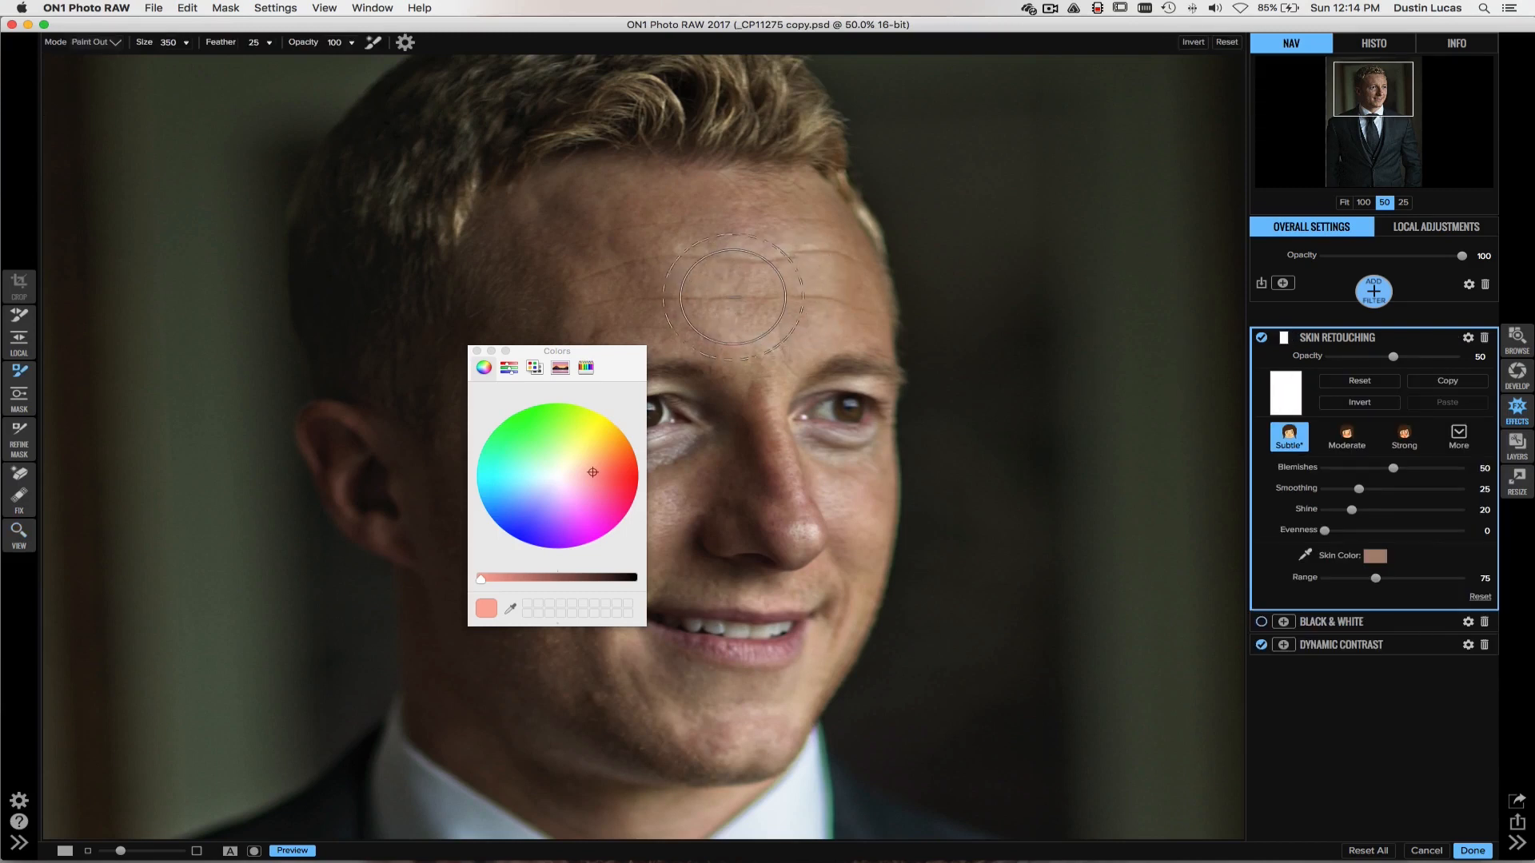
key(bracketleft)
key(bracketleft)
key(bracketleft)
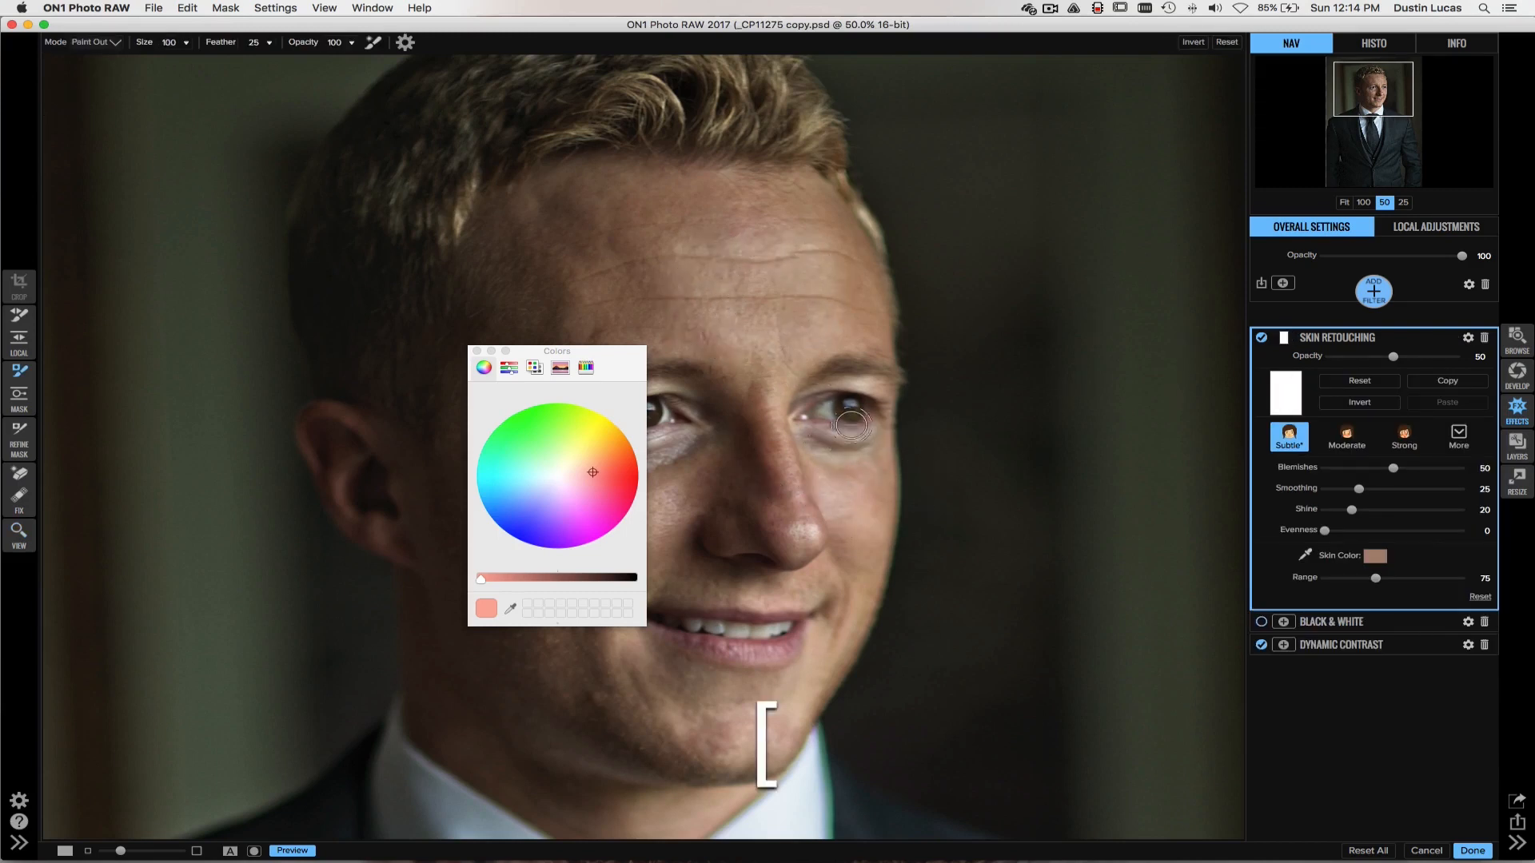
click(476, 351)
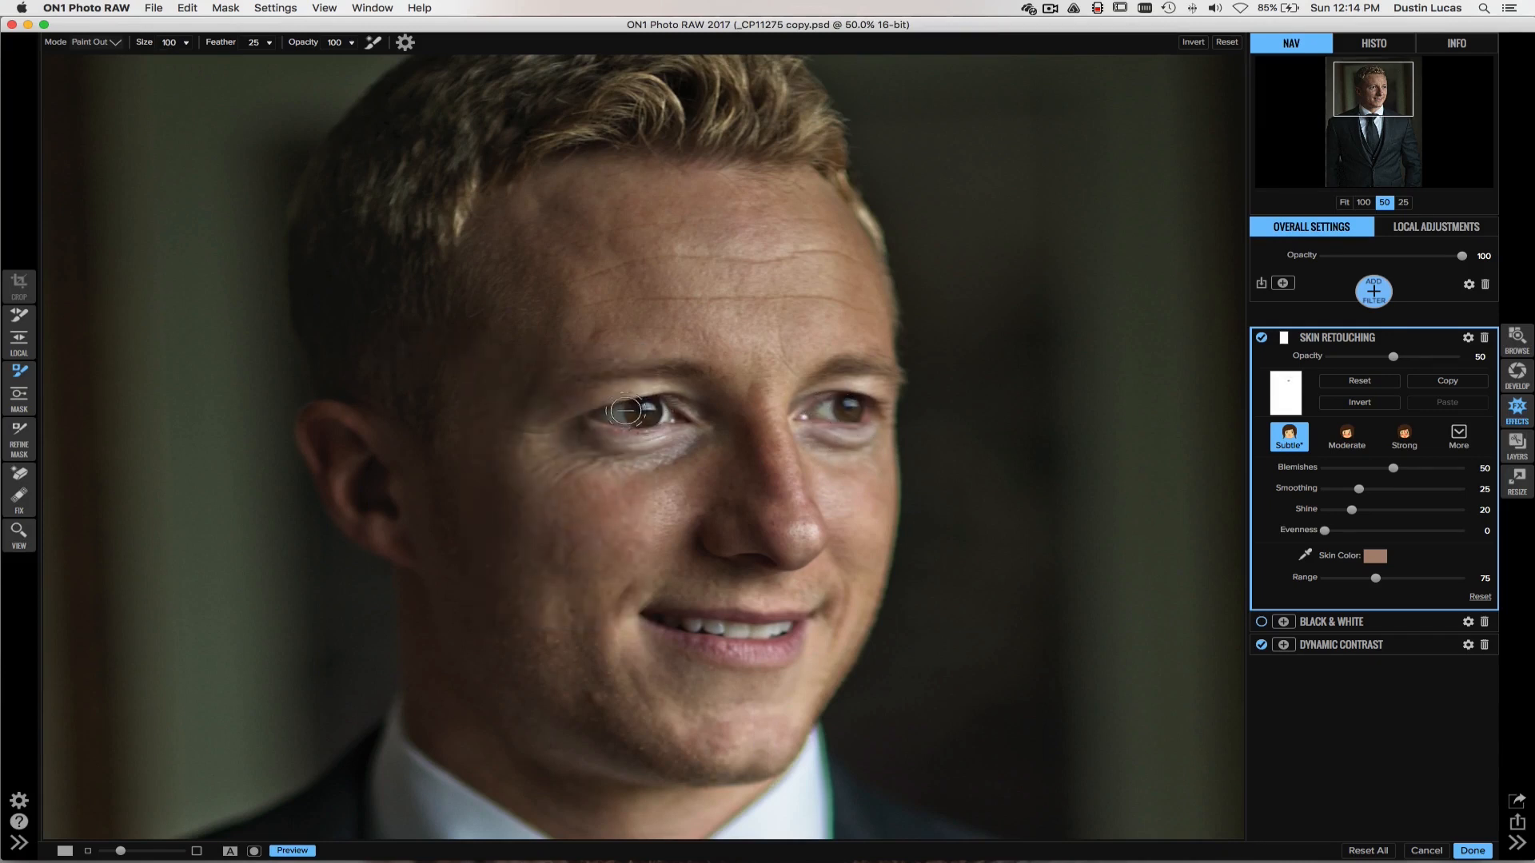
click(652, 412)
Step: Invert the Skin Retouching filter's mask
right_click(1297, 394)
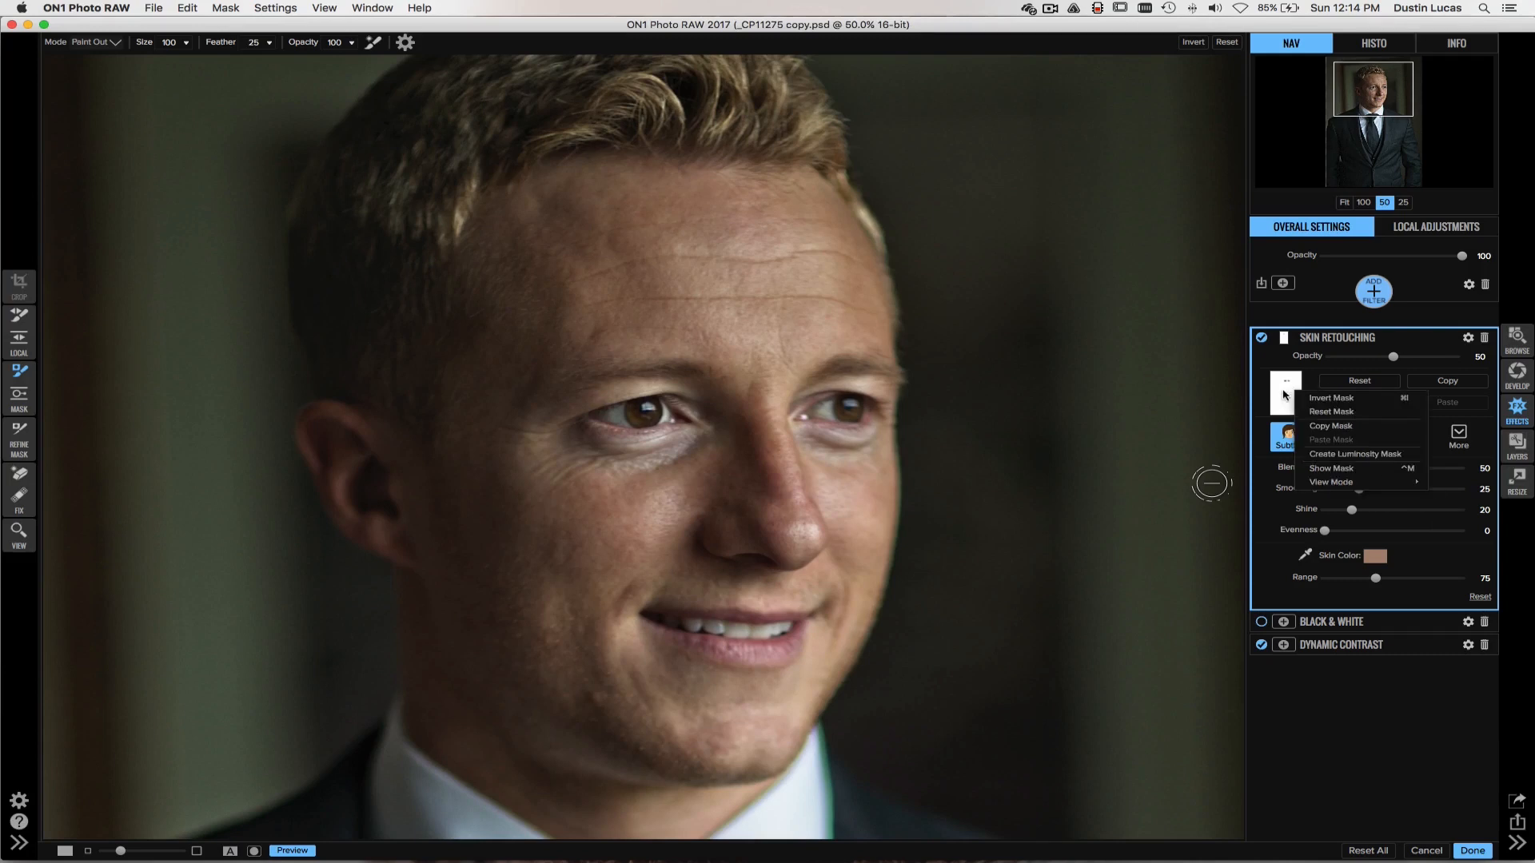
click(1285, 395)
right_click(1287, 390)
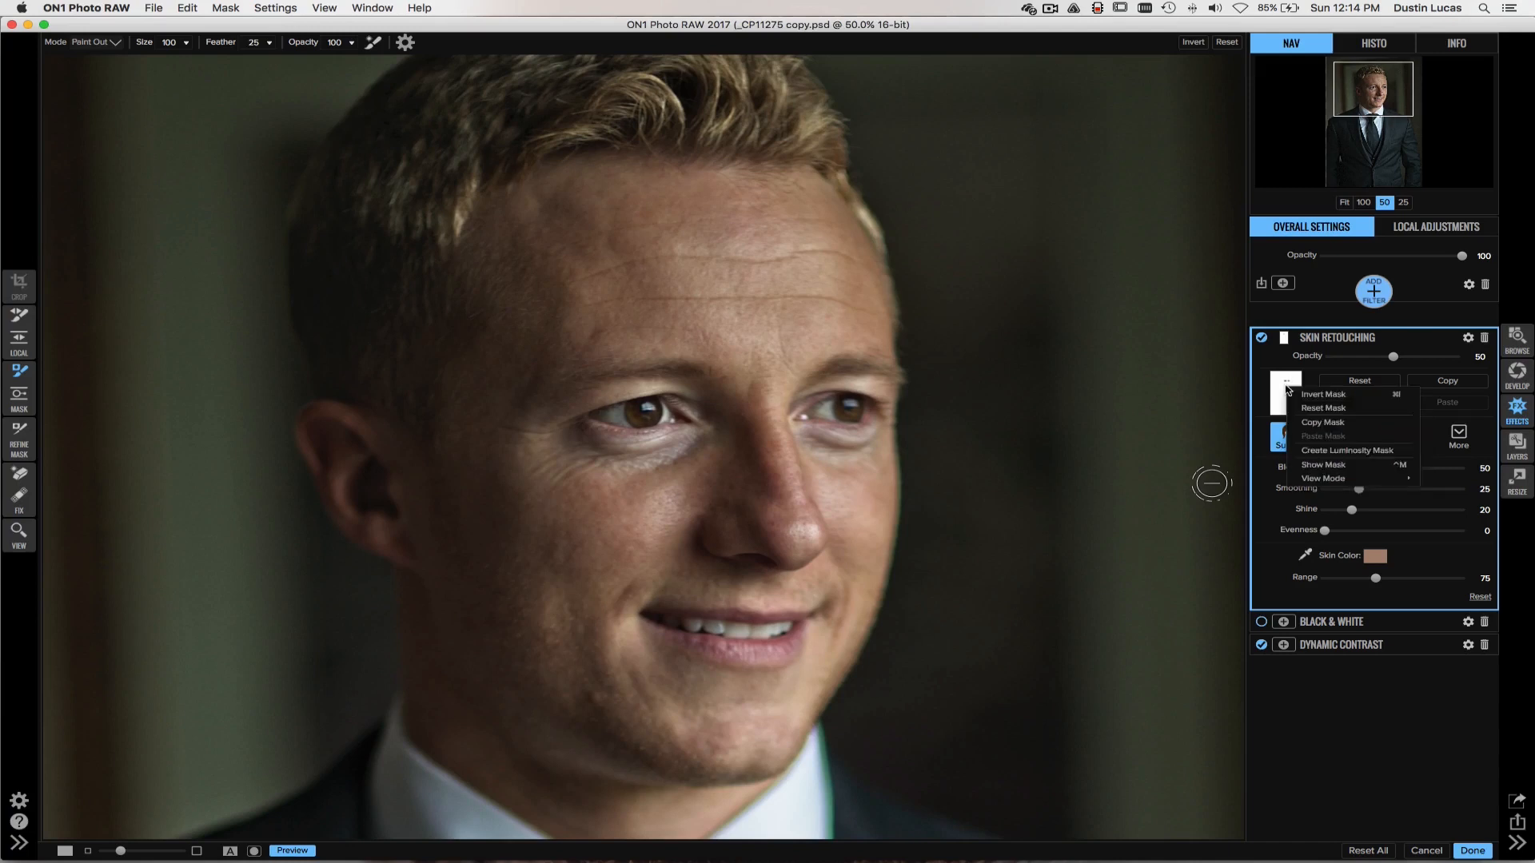
click(1311, 395)
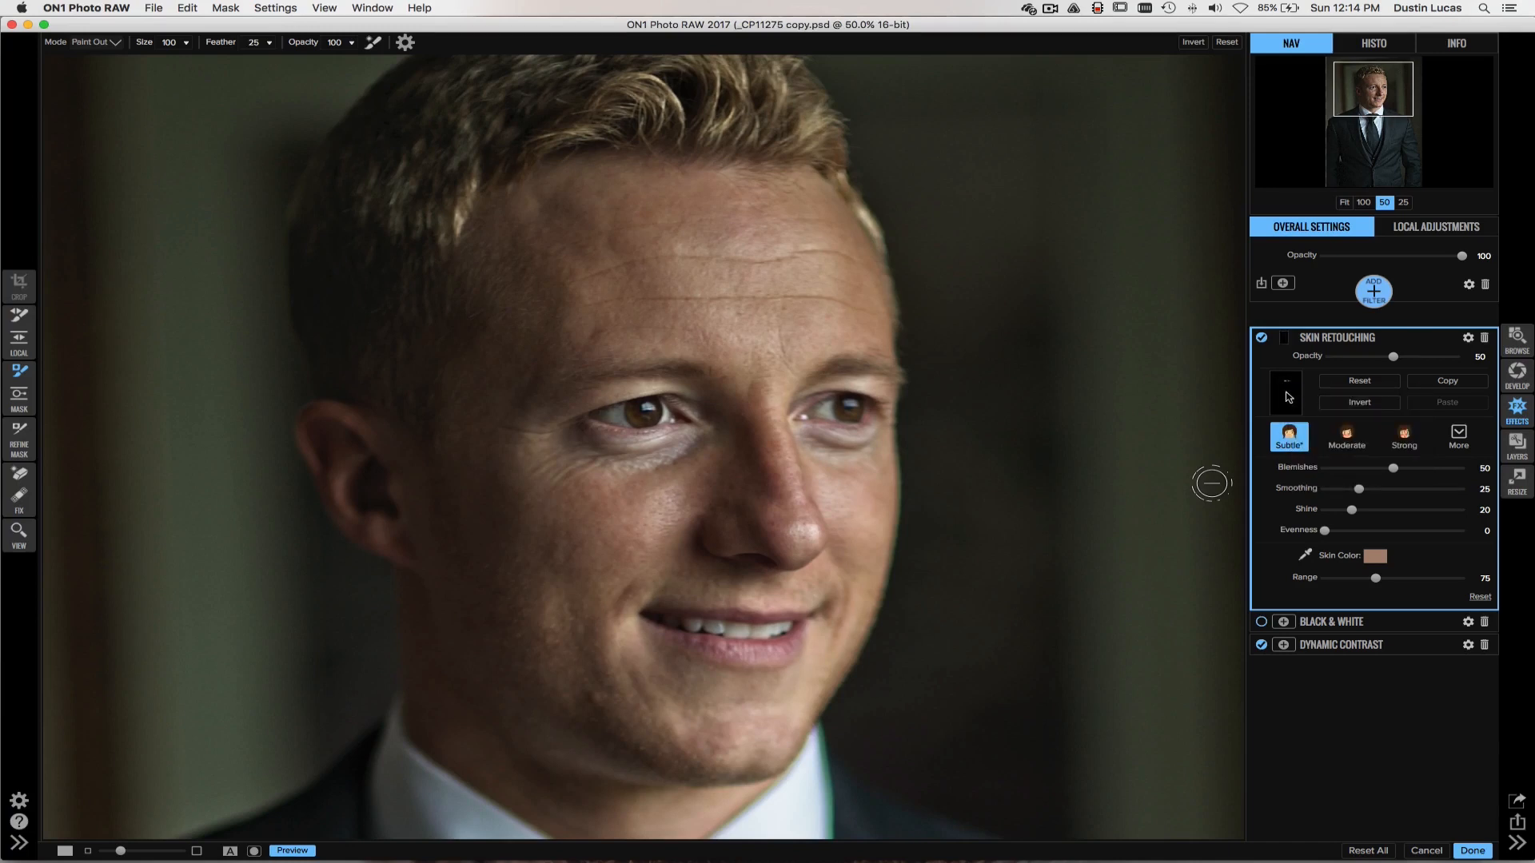
Step: Reset the Skin Retouching filter's mask, then invert it so the effect is hidden everywhere
key(BackSpace)
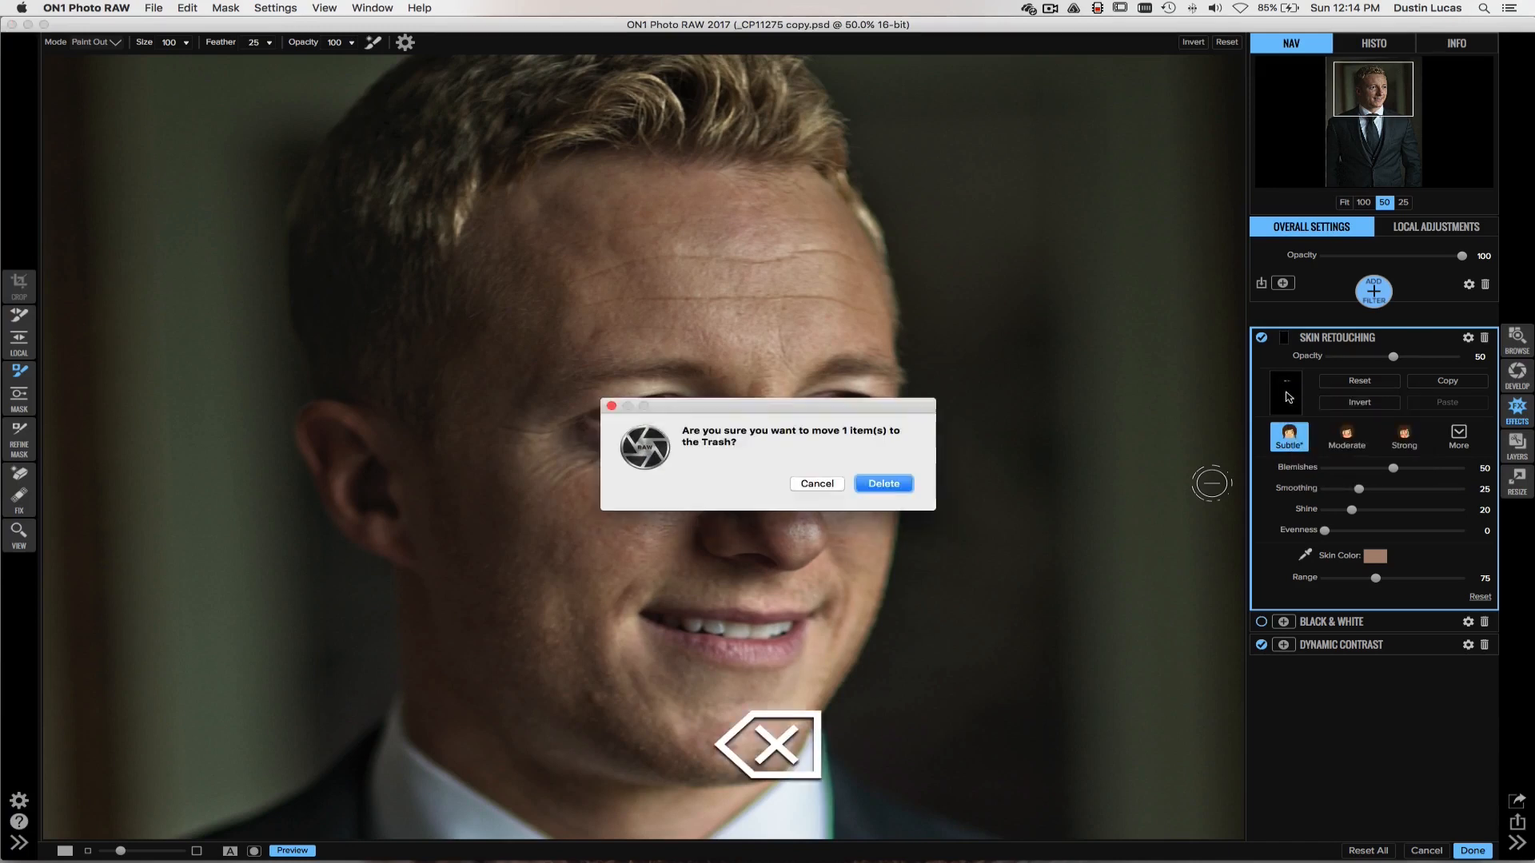
click(813, 483)
right_click(1284, 389)
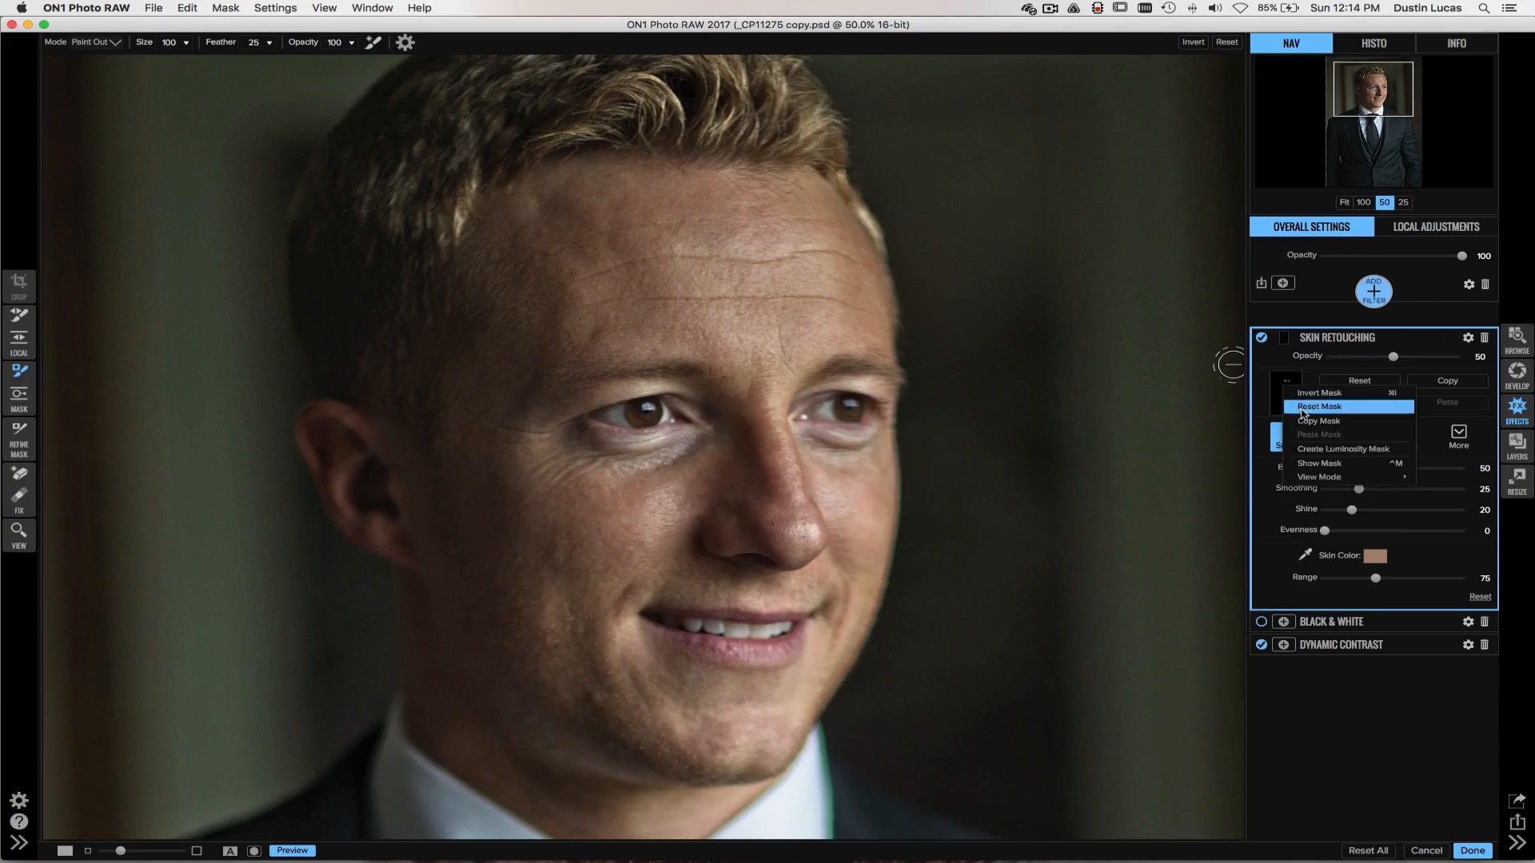
click(1304, 407)
right_click(1284, 391)
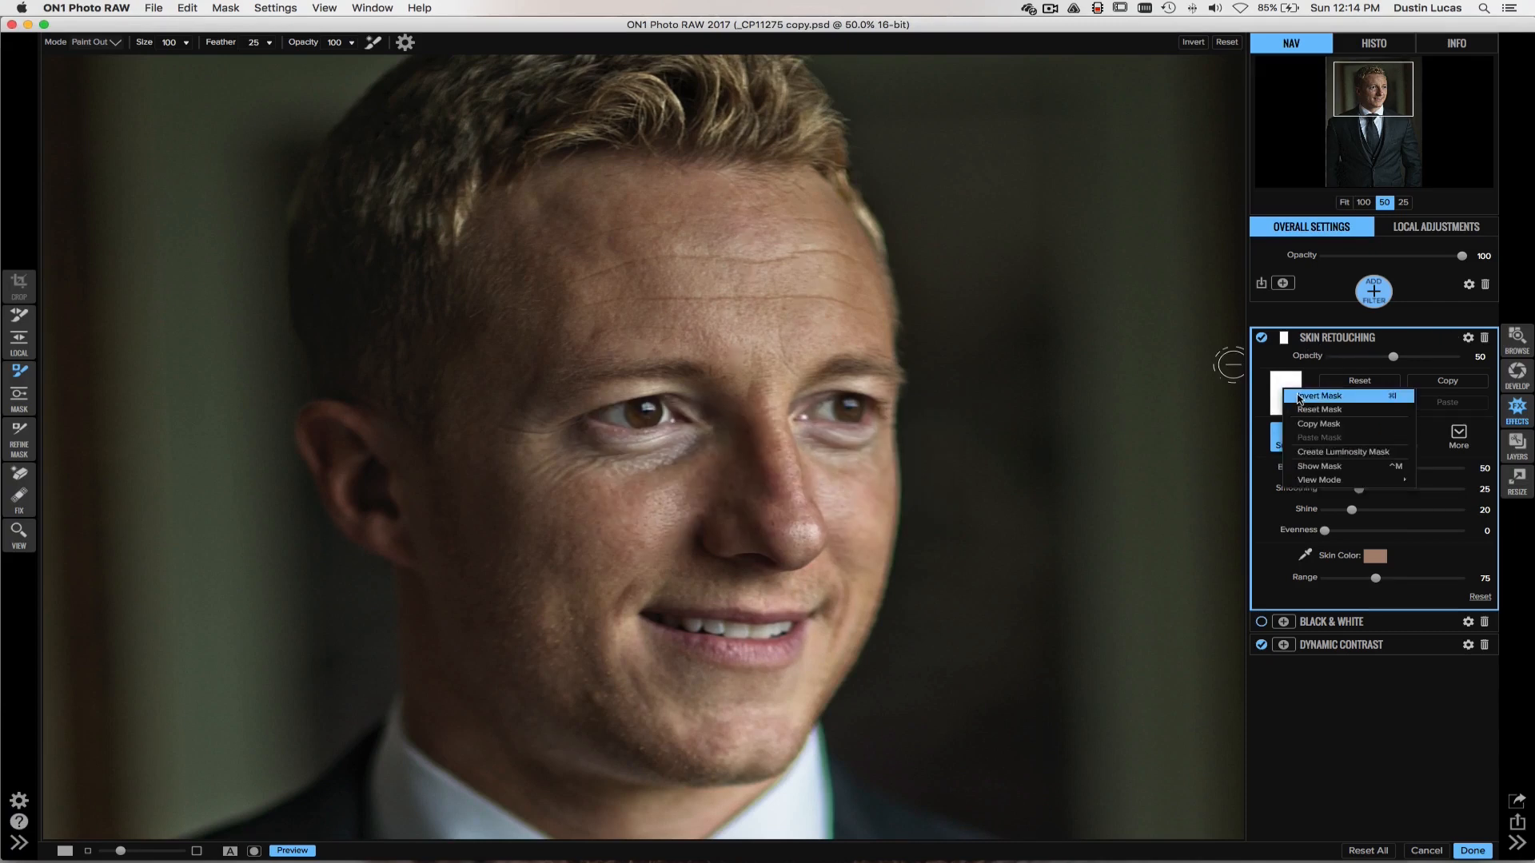
click(1299, 397)
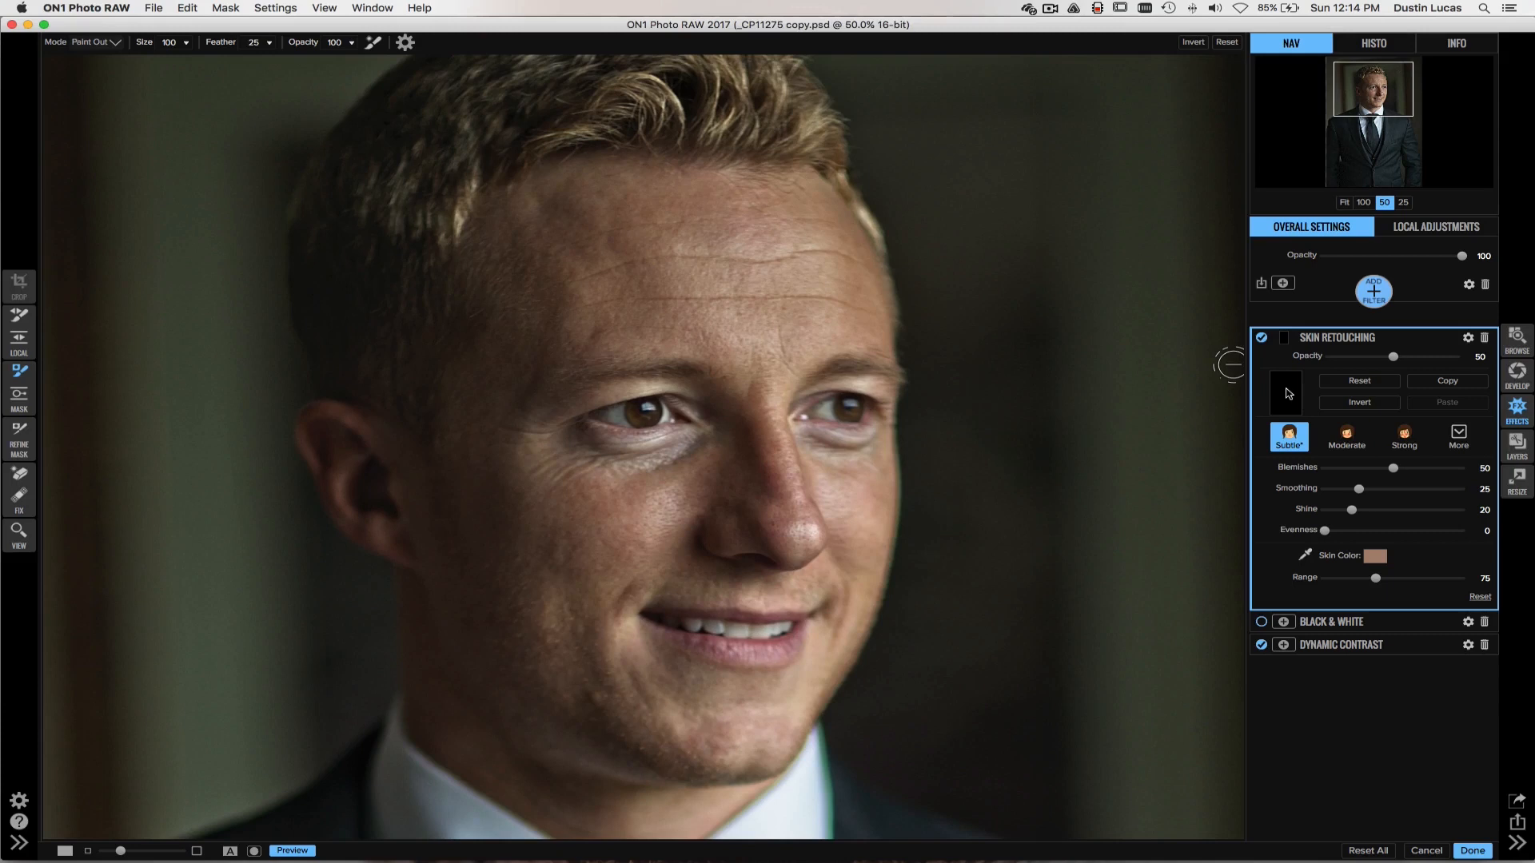
Step: Paint the Skin Retouching effect in over the forehead with a size 200 brush and over the nose with a size 125 brush
key(bracketright)
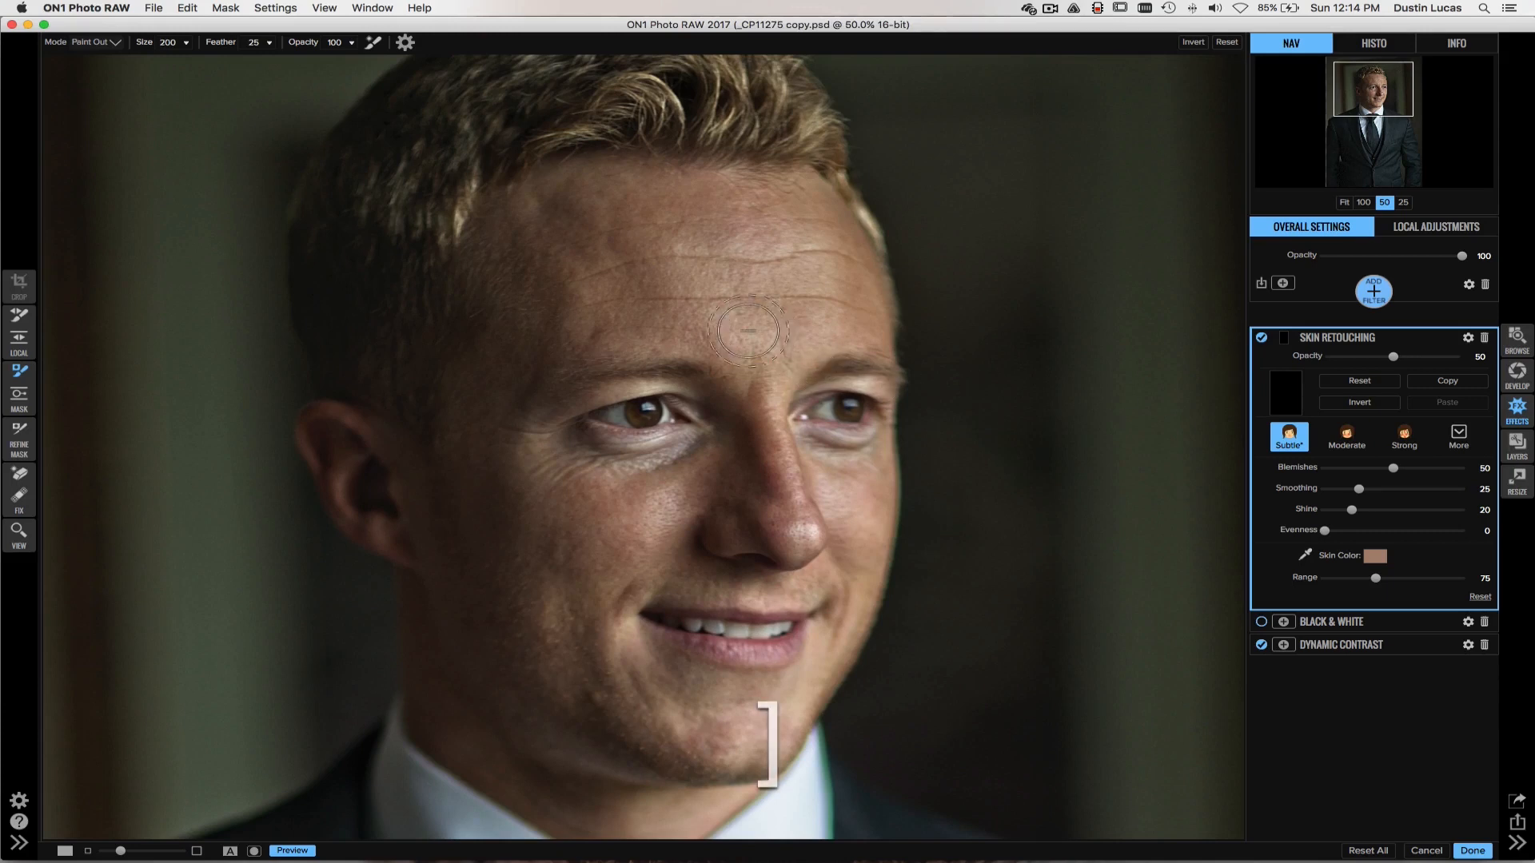
key(x)
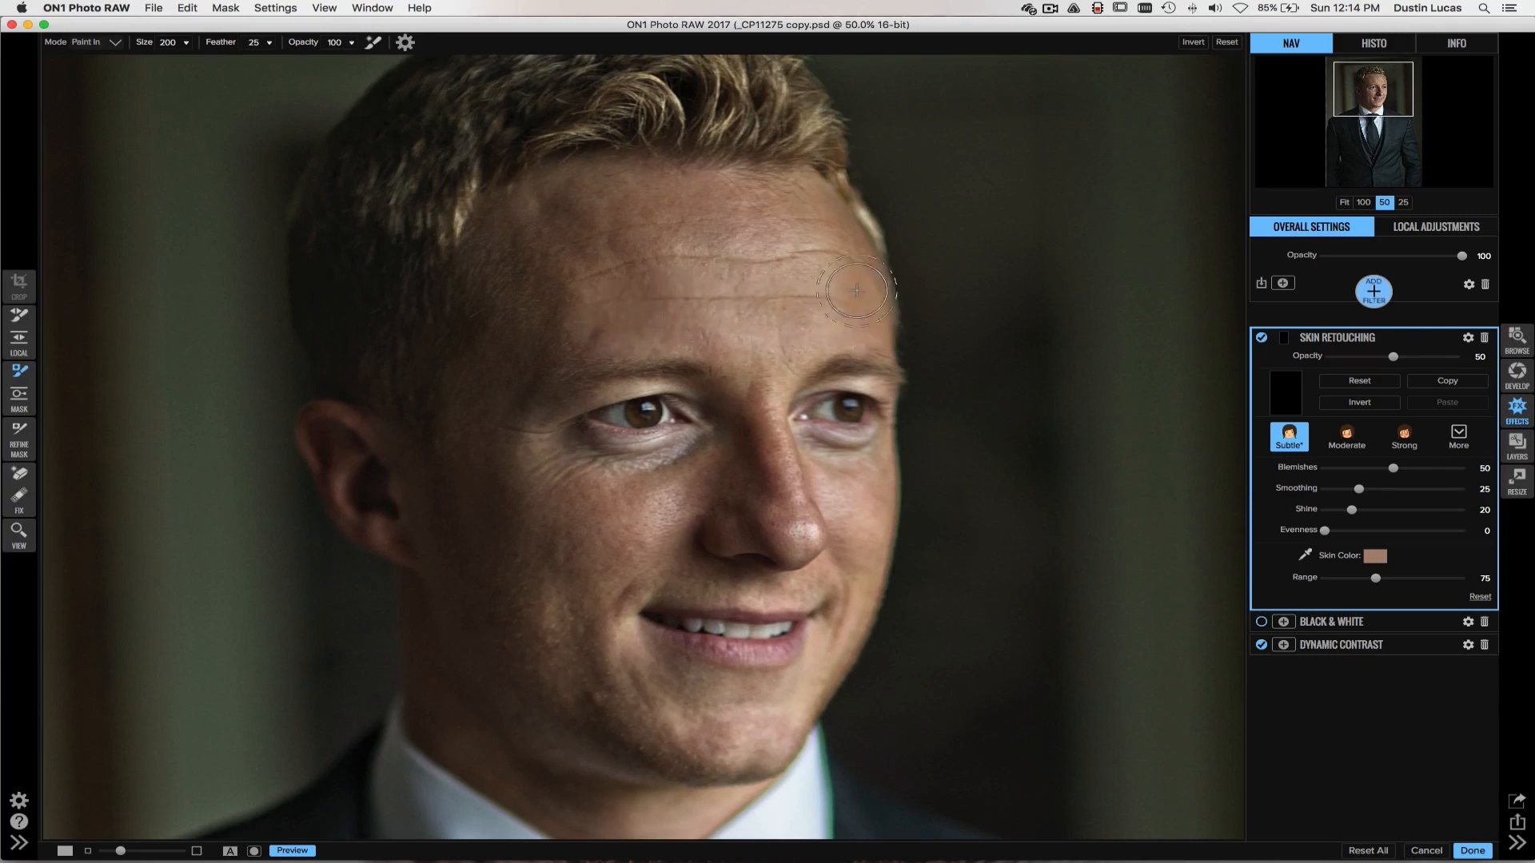
mouse_move(675, 305)
mouse_down()
mouse_move(785, 334)
mouse_move(780, 351)
mouse_up()
key([)
key([)
key([)
mouse_move(752, 412)
mouse_down()
mouse_move(807, 531)
mouse_move(697, 530)
mouse_up()
Step: Set the Skin Retouching filter's opacity to 12 and compare the face with and without the filter
click(1412, 228)
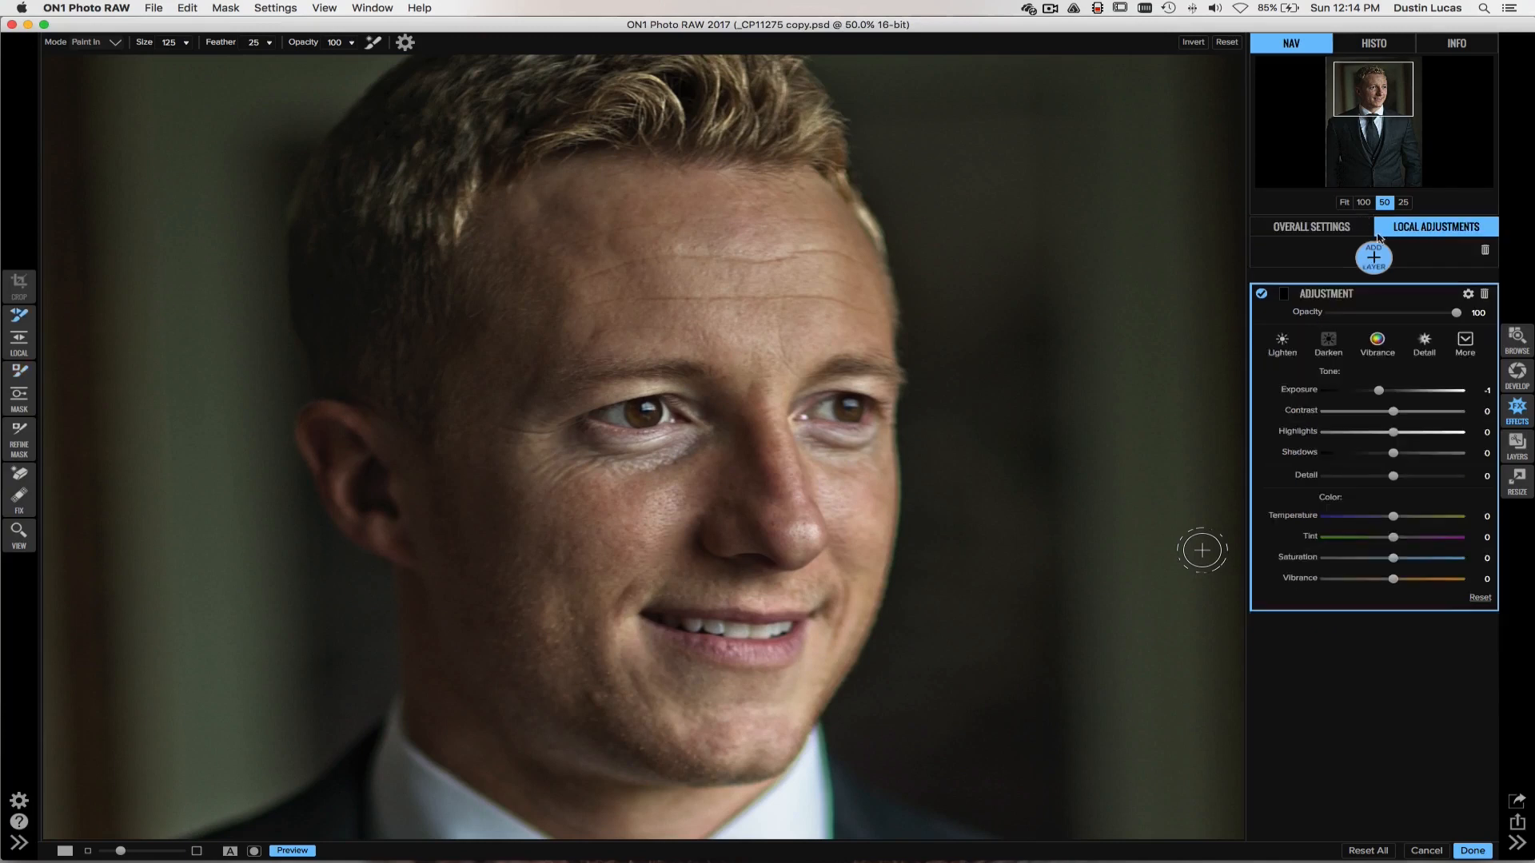
click(1311, 227)
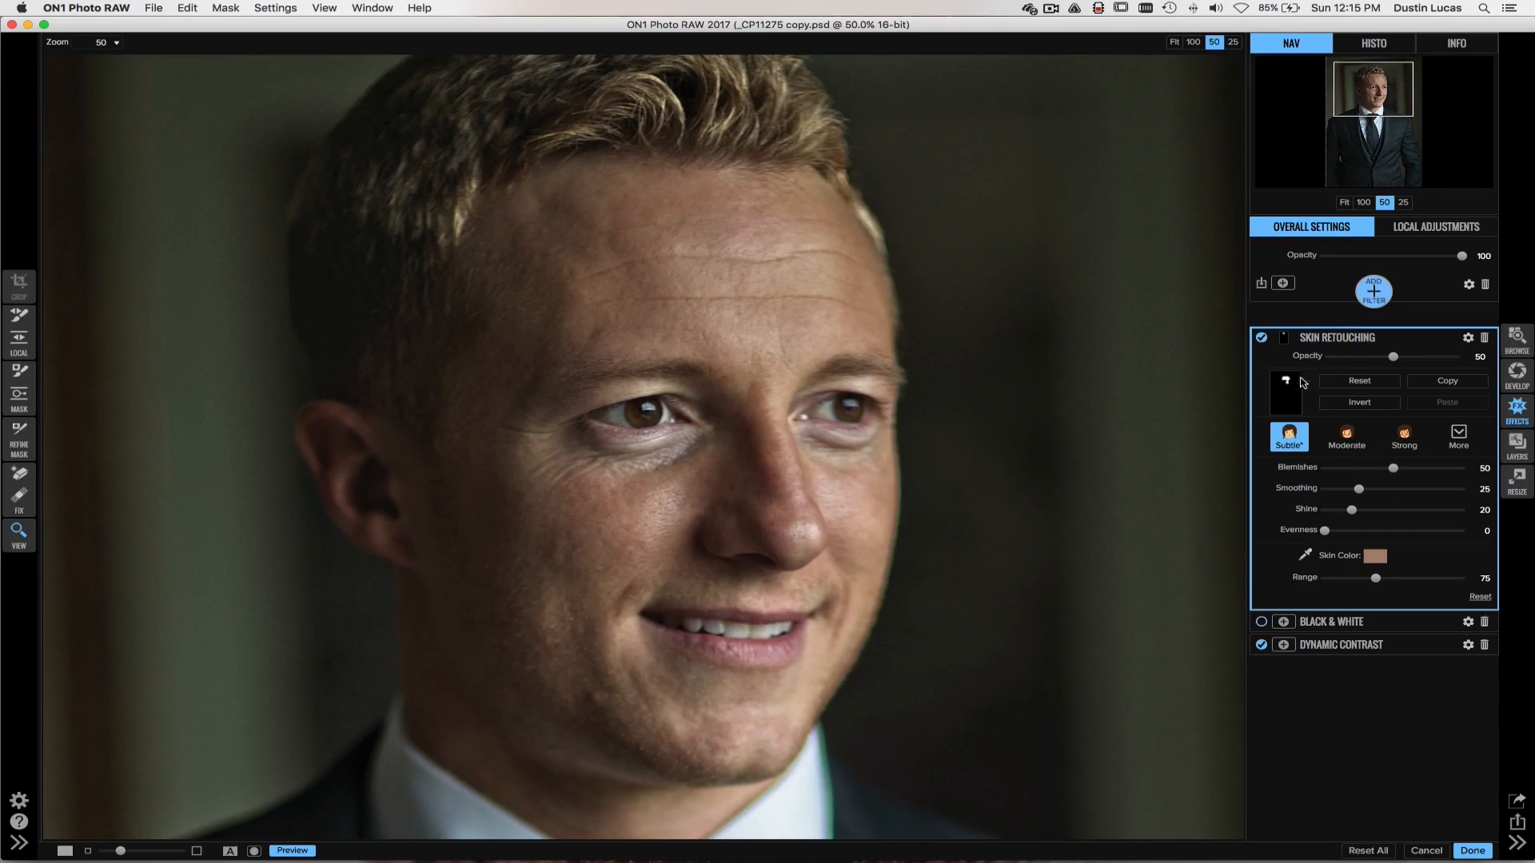
mouse_move(1395, 358)
mouse_down()
mouse_move(1433, 359)
mouse_move(1348, 364)
mouse_up()
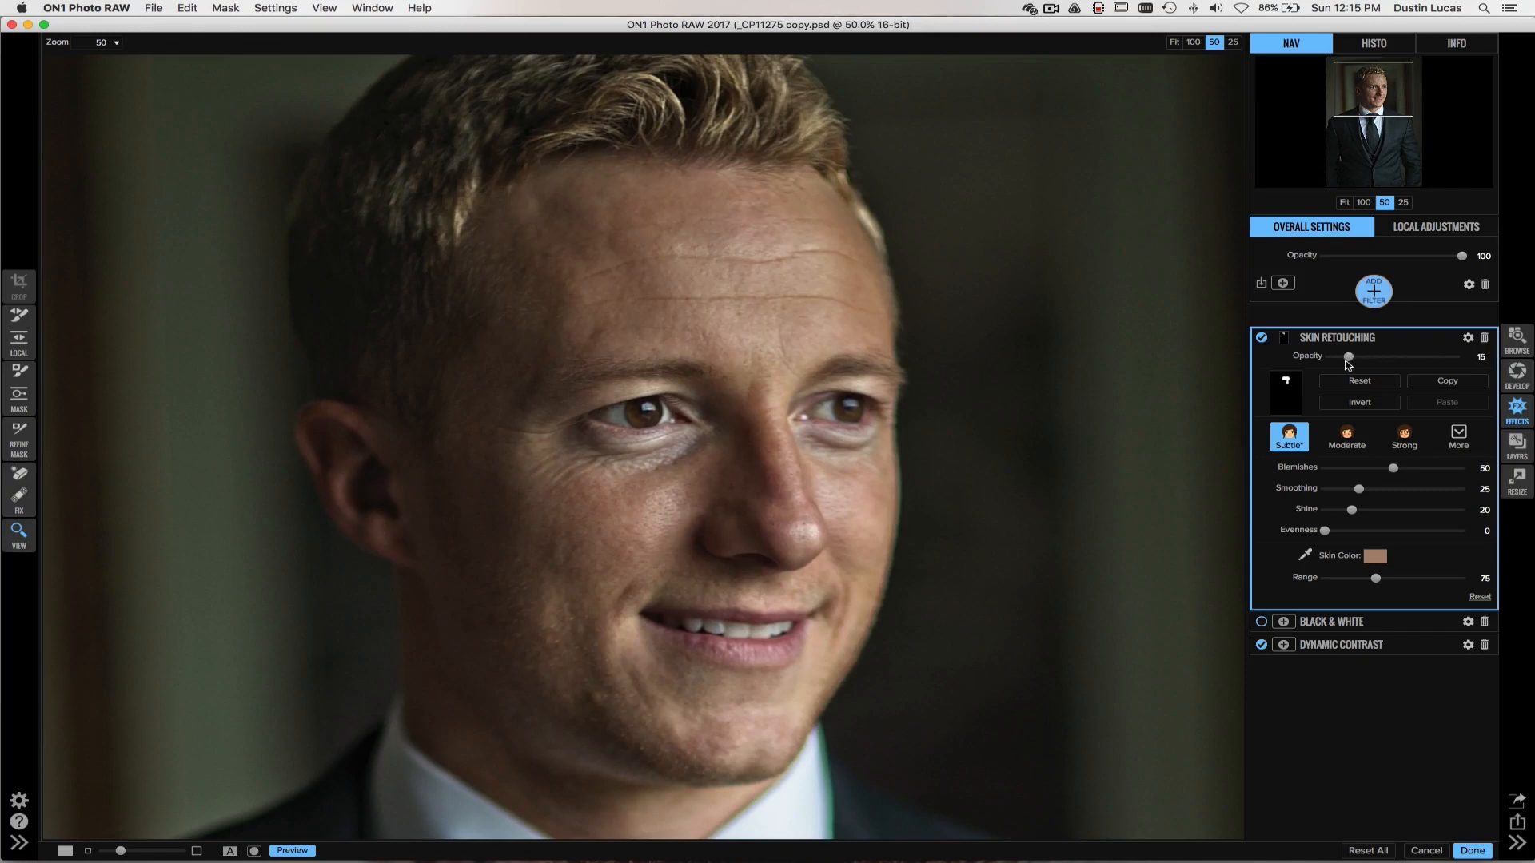
click(1262, 338)
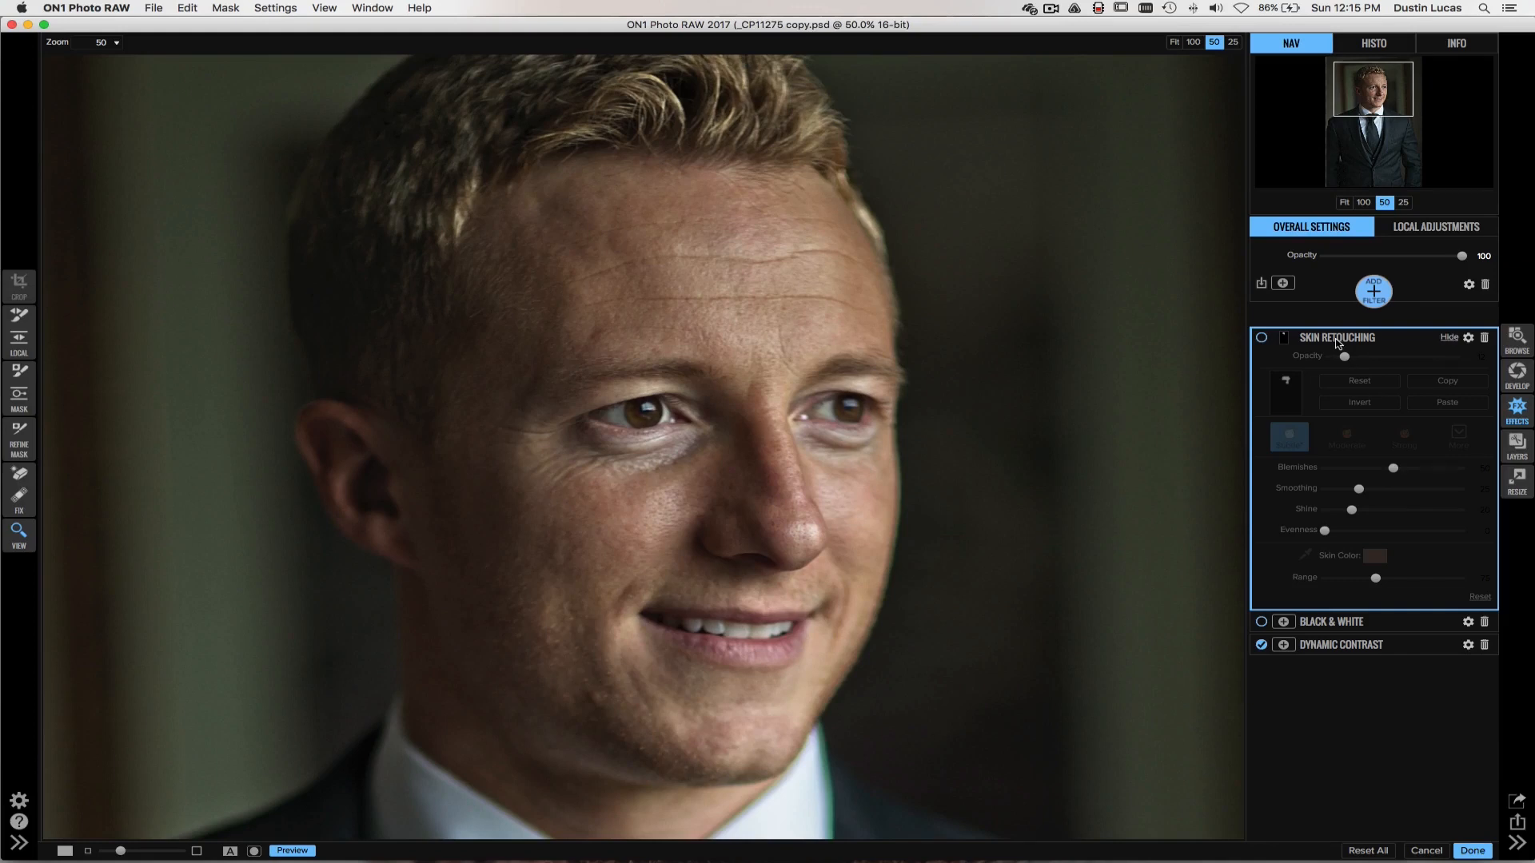
click(1261, 337)
Step: Display the Skin Retouching mask in Red Overlay view mode and set Blemishes to 0
right_click(1286, 401)
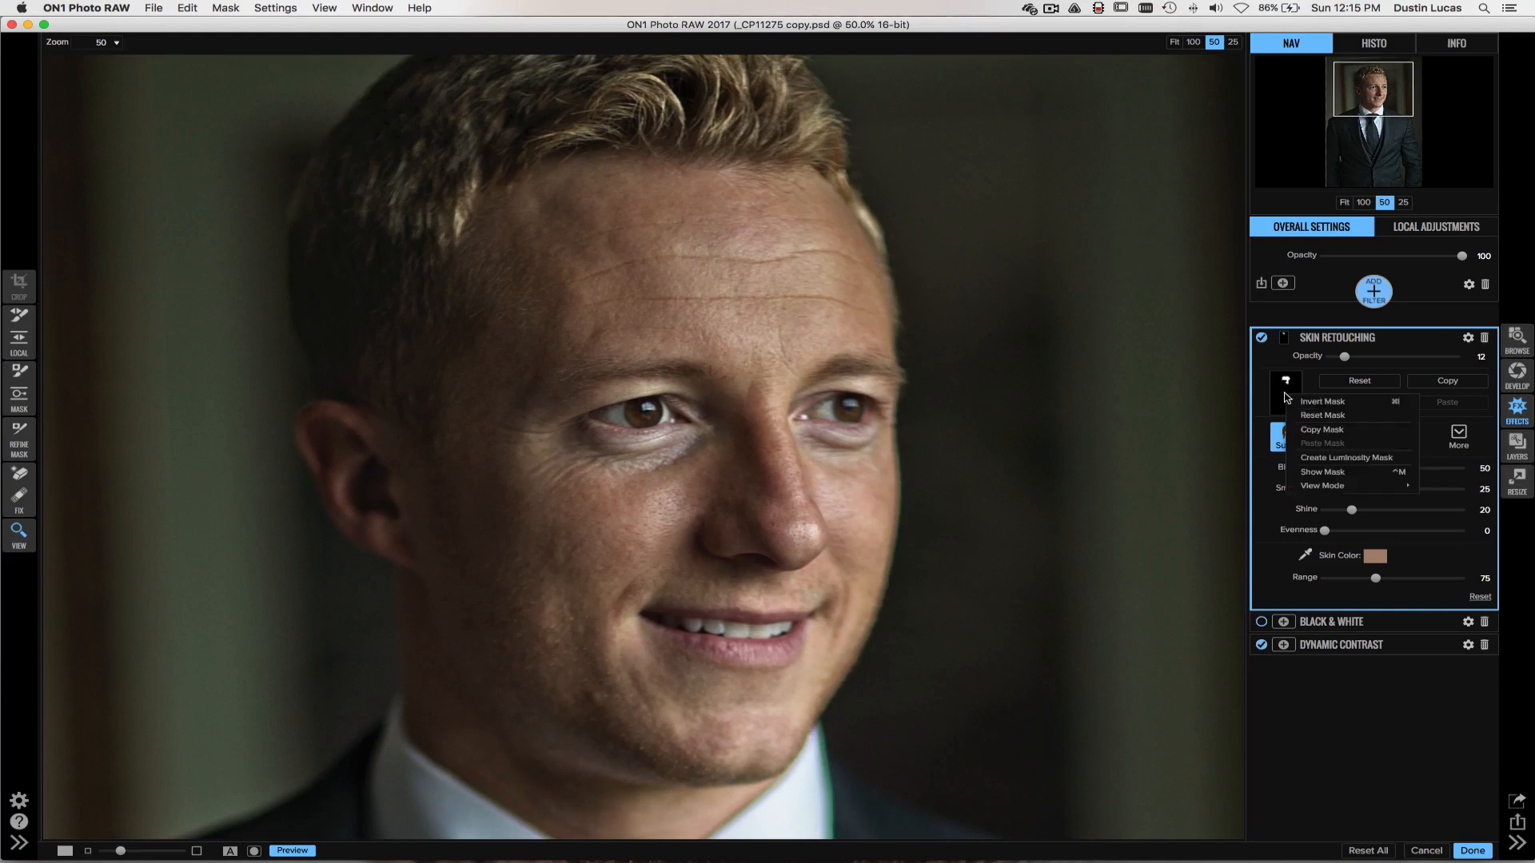
click(1319, 472)
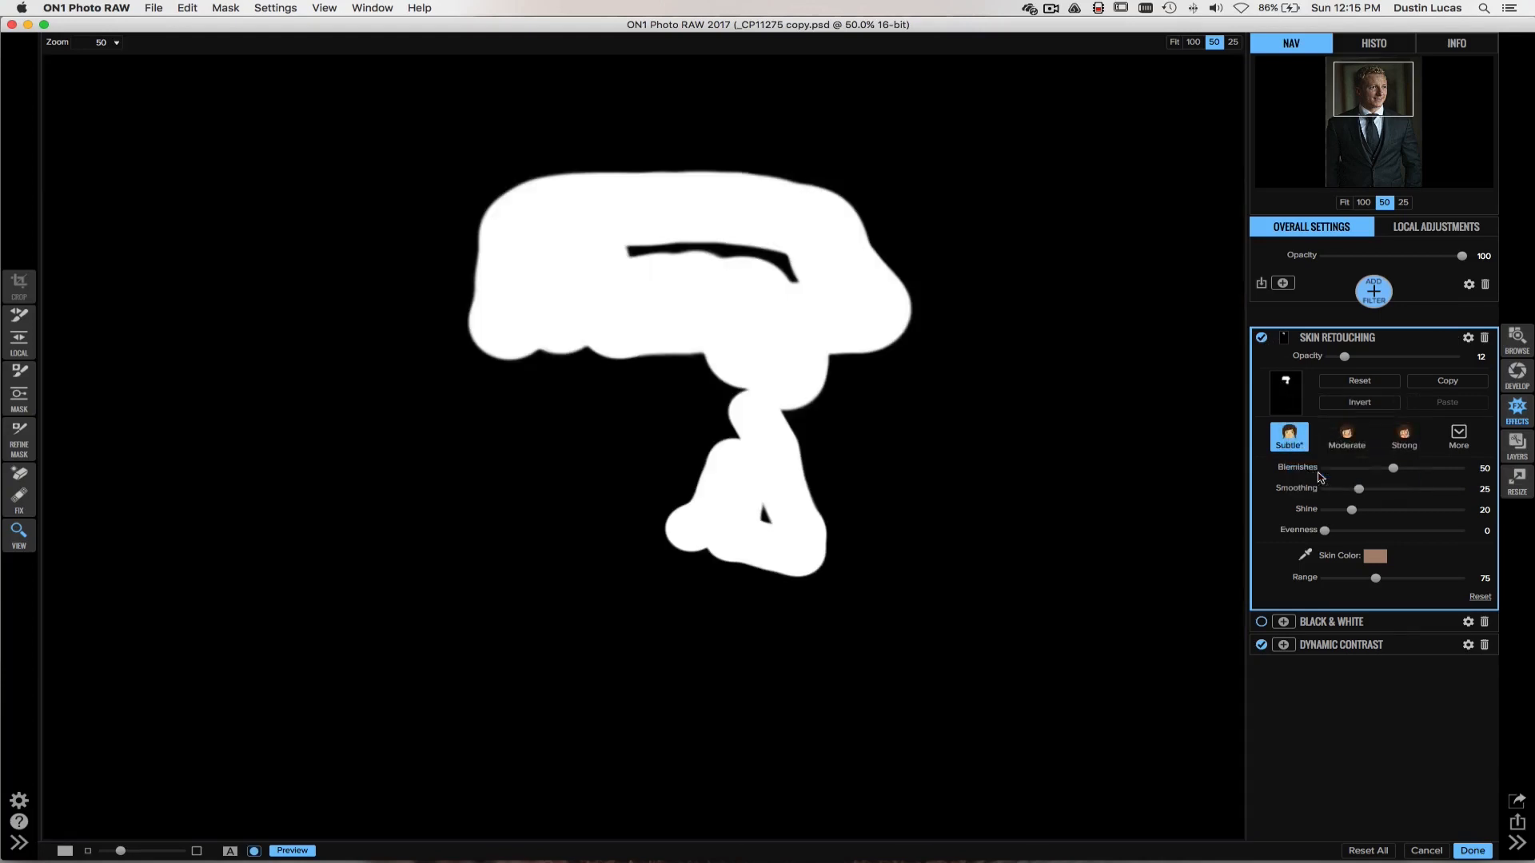
click(1322, 470)
right_click(1293, 414)
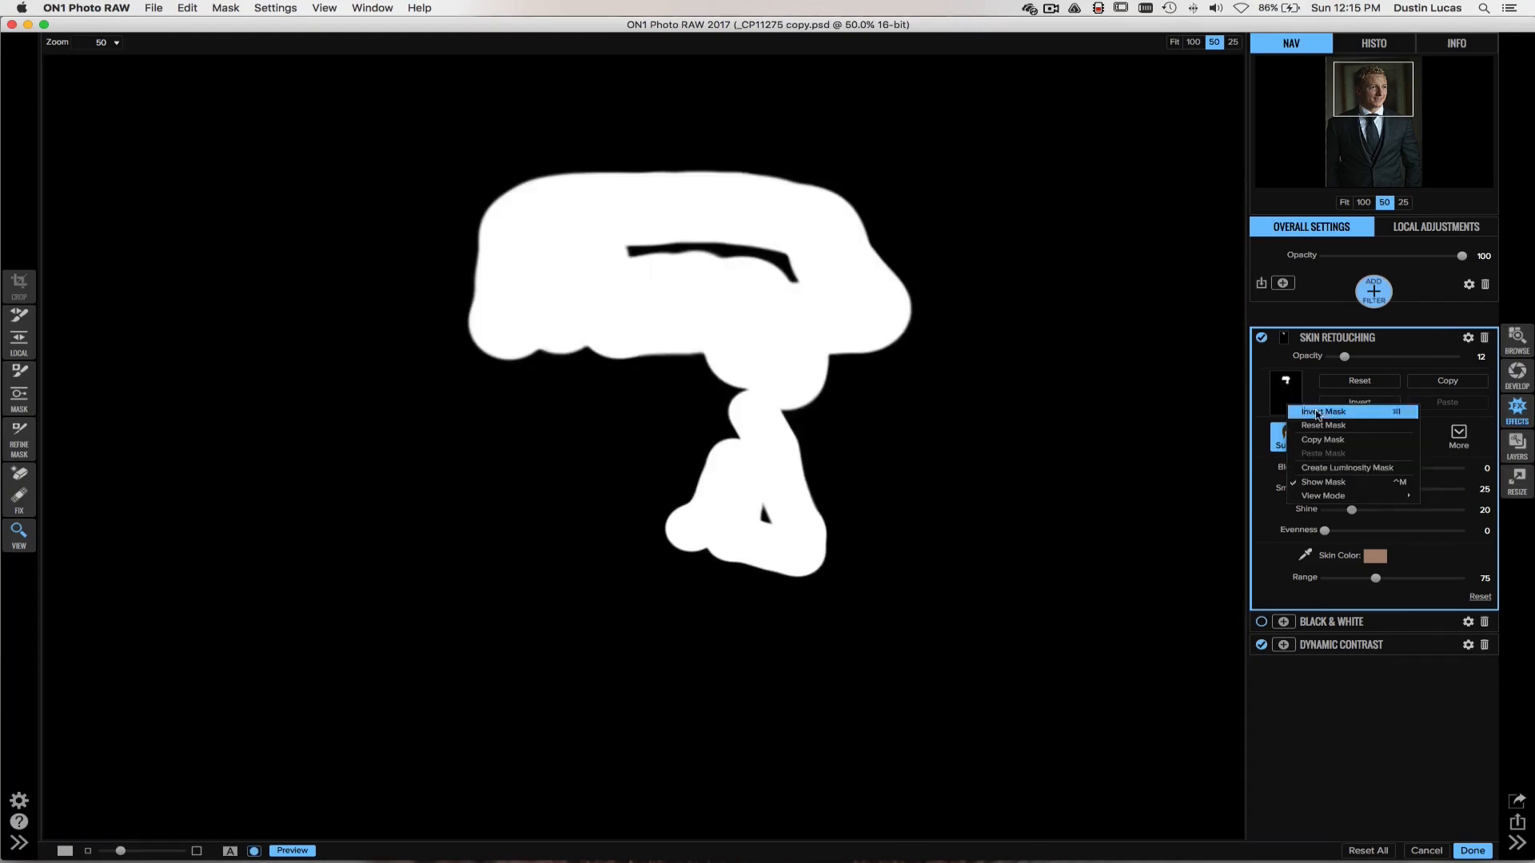
mouse_move(1347, 496)
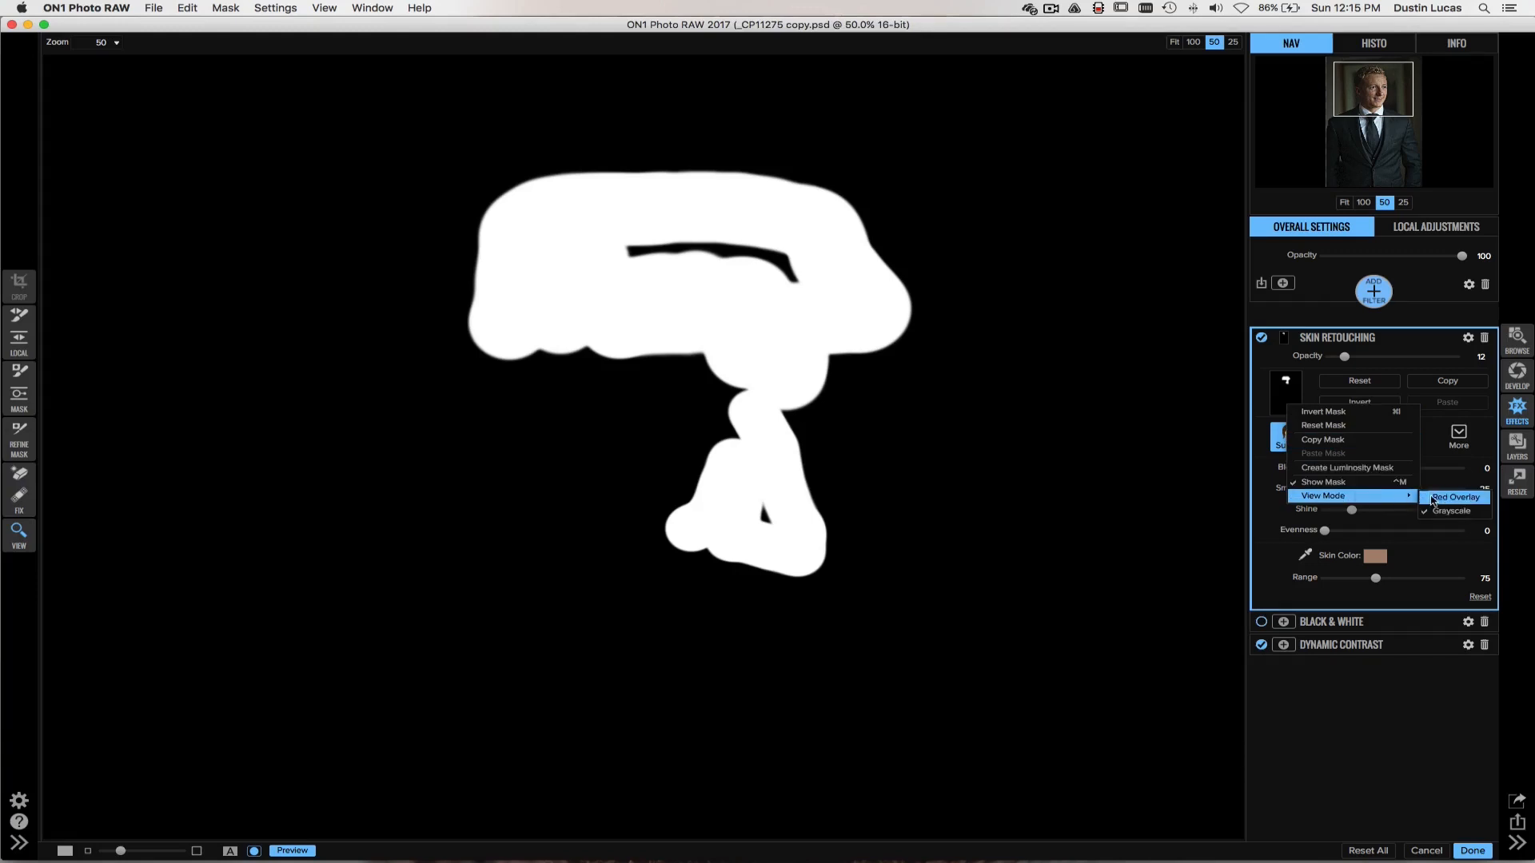
click(1433, 499)
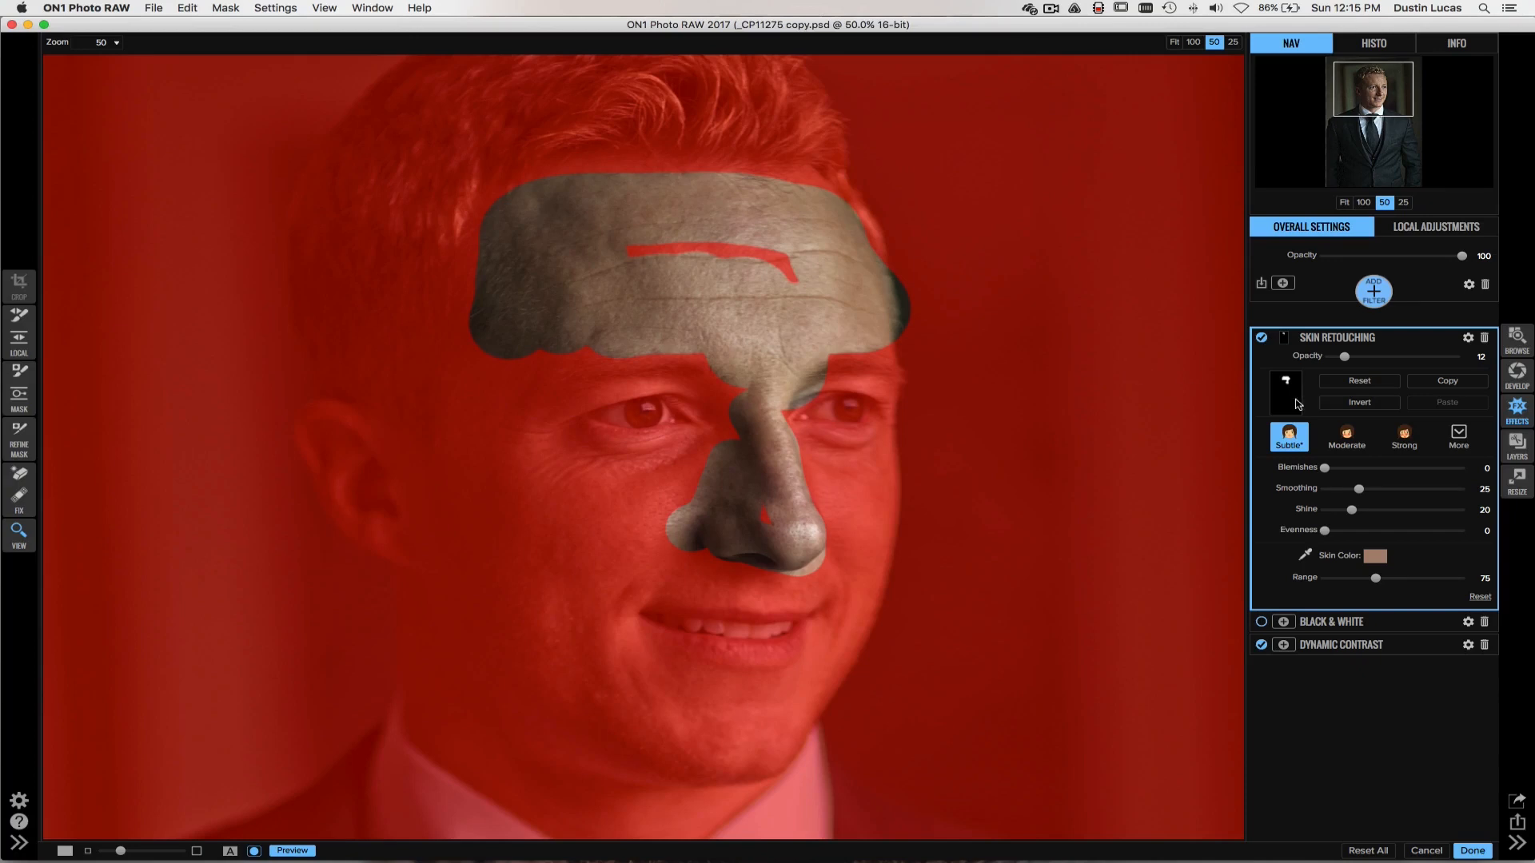
Step: Activate the masking brush in Paint In mode with size 400, feather 45 and opacity 85
key(b)
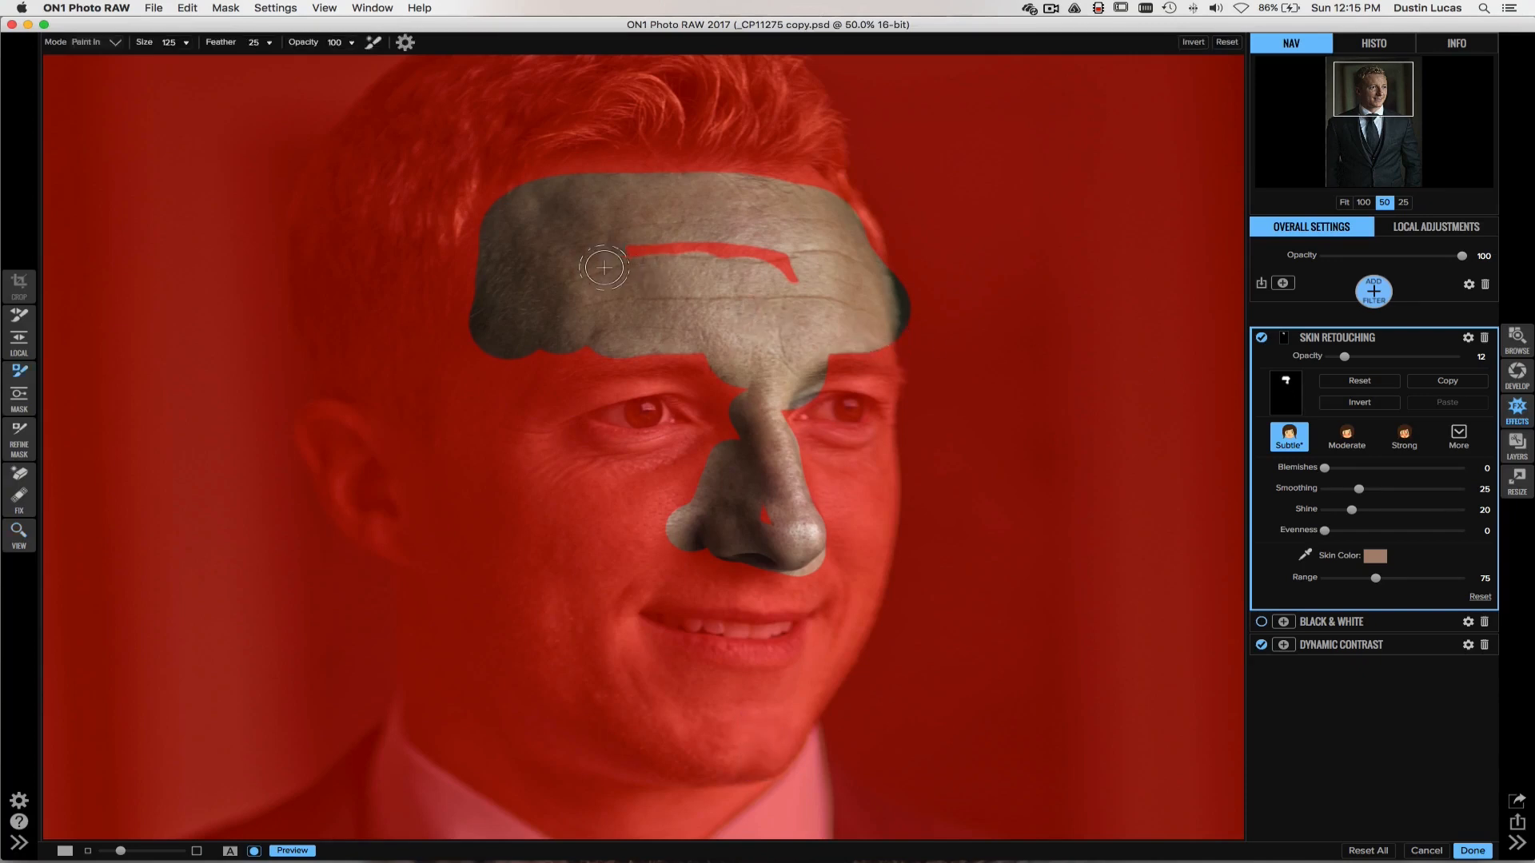
key(super)
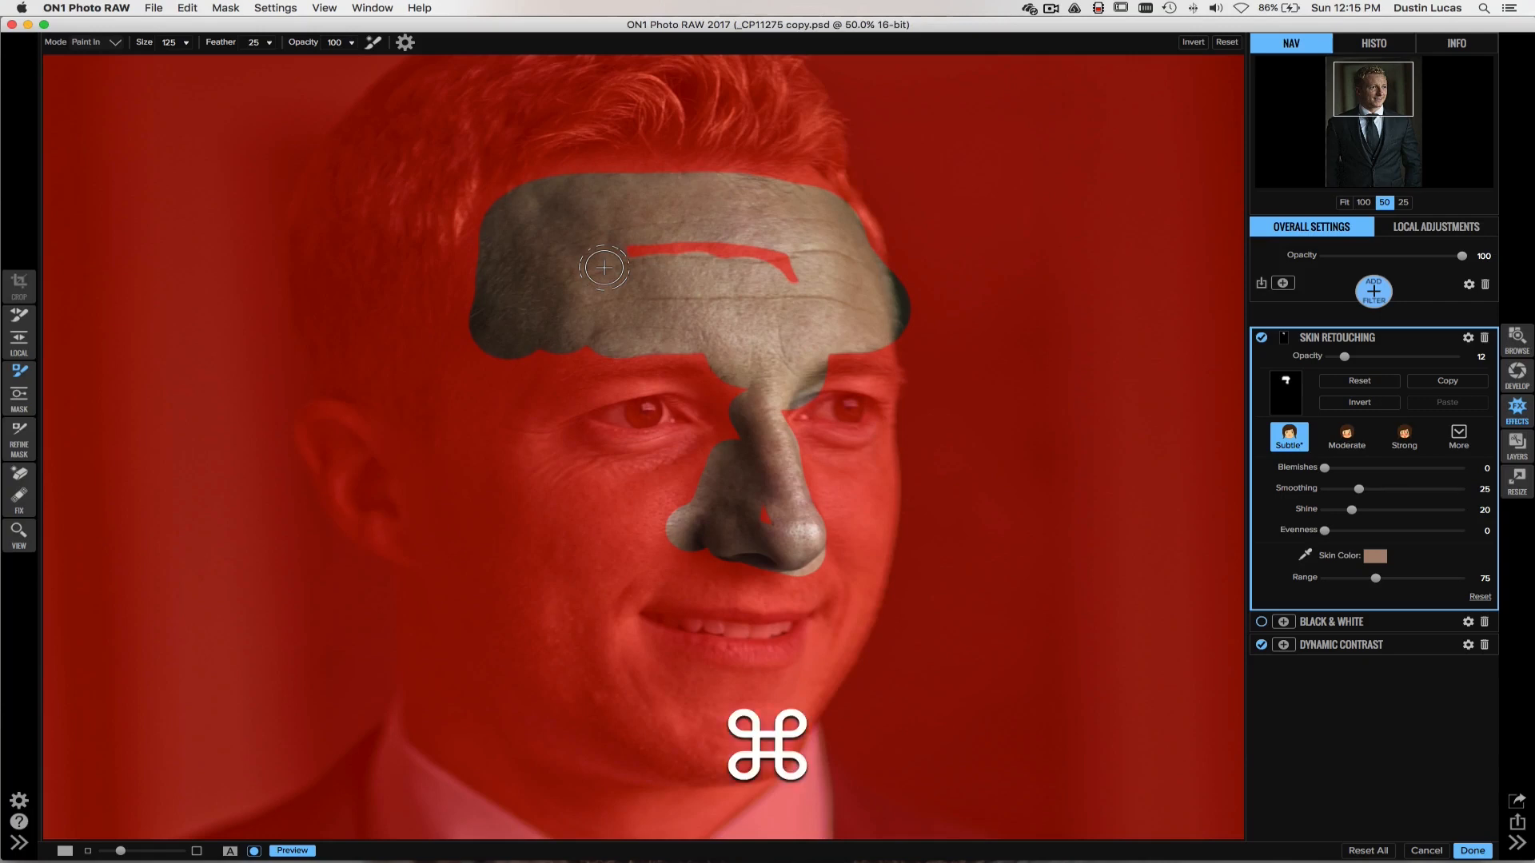
key(super+bracketright)
key(alt+bracketright)
key(alt+bracketleft)
key(alt+shift+bracketright)
key(shift+bracketright)
key(shift+bracketright)
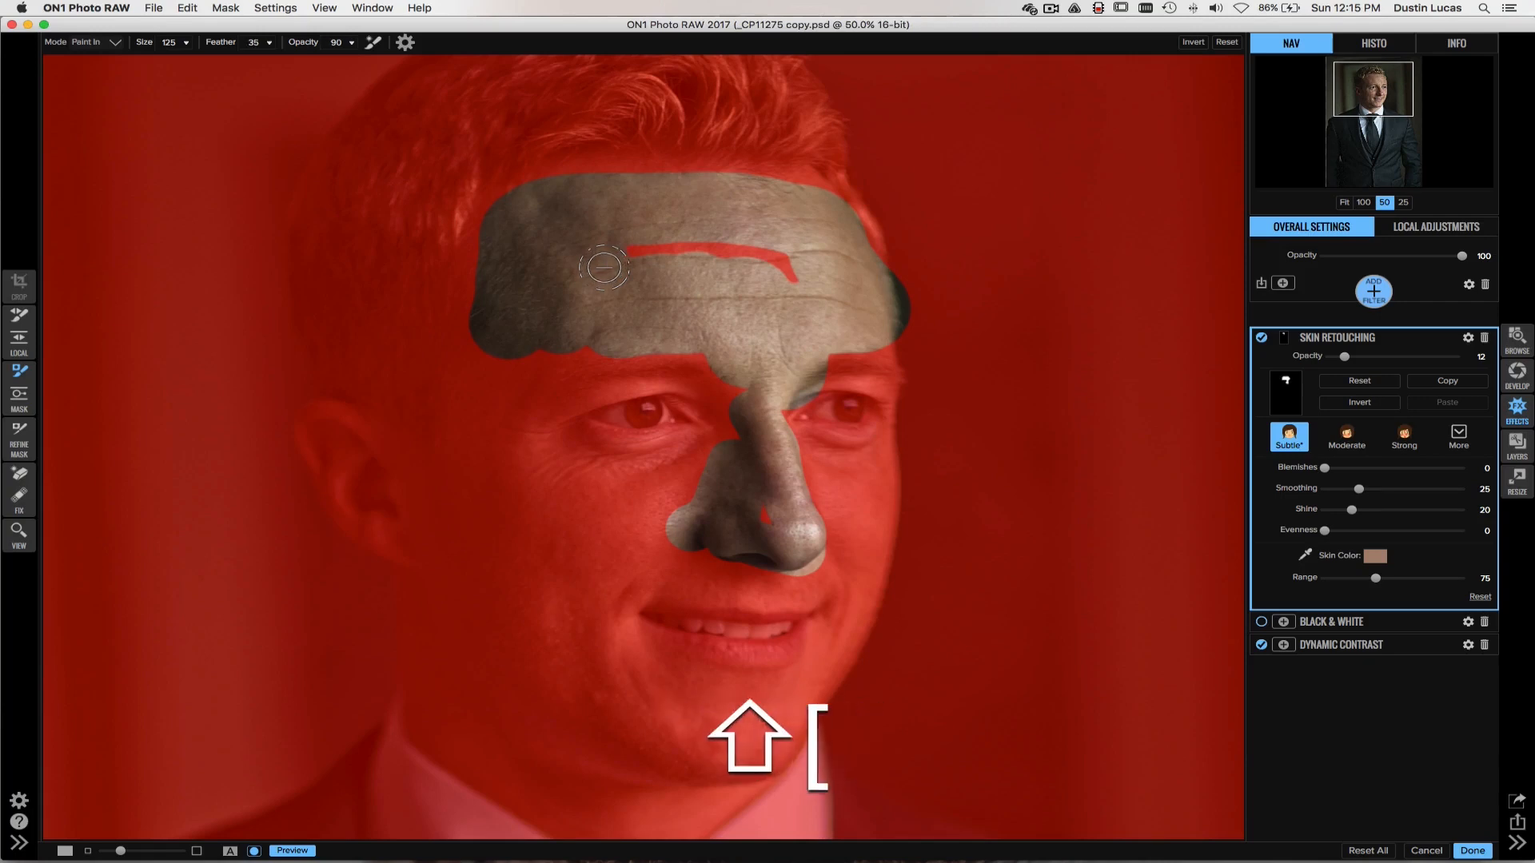
key(shift+bracketleft)
key(shift+bracketright)
key(bracketright)
key(bracketleft)
key(bracketright)
key(bracketright)
key(shift+bracketright)
key(shift+bracketright)
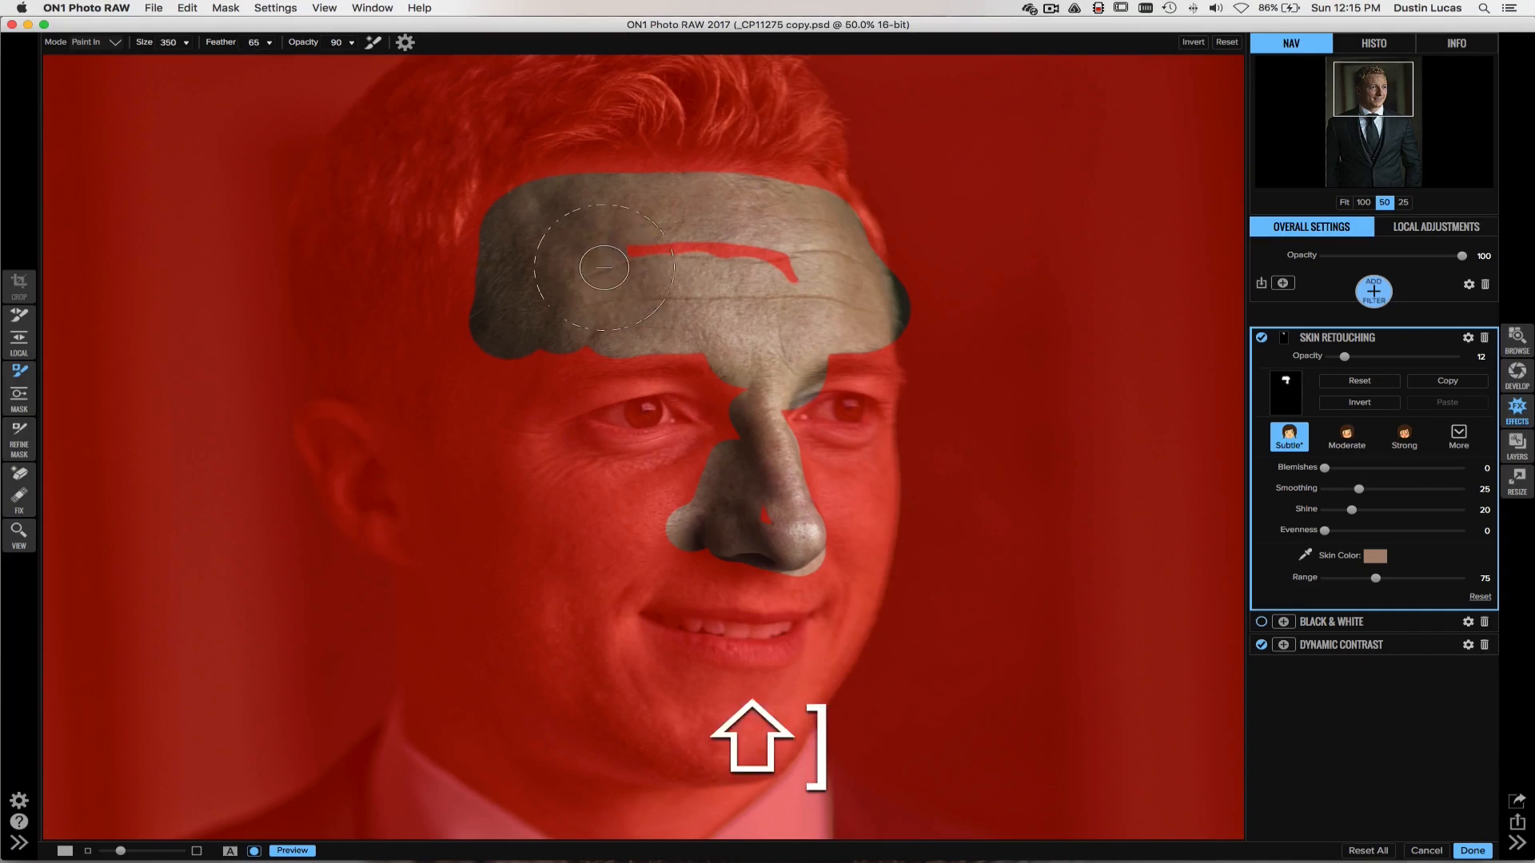
key(shift+bracketleft)
key(shift+bracketleft)
key(shift+bracketleft)
key(shift+bracketleft)
key(shift+bracketleft)
key(shift+bracketright)
key(alt+shift+bracketright)
key(alt+bracketright)
key(alt+bracketleft)
key(alt+bracketright)
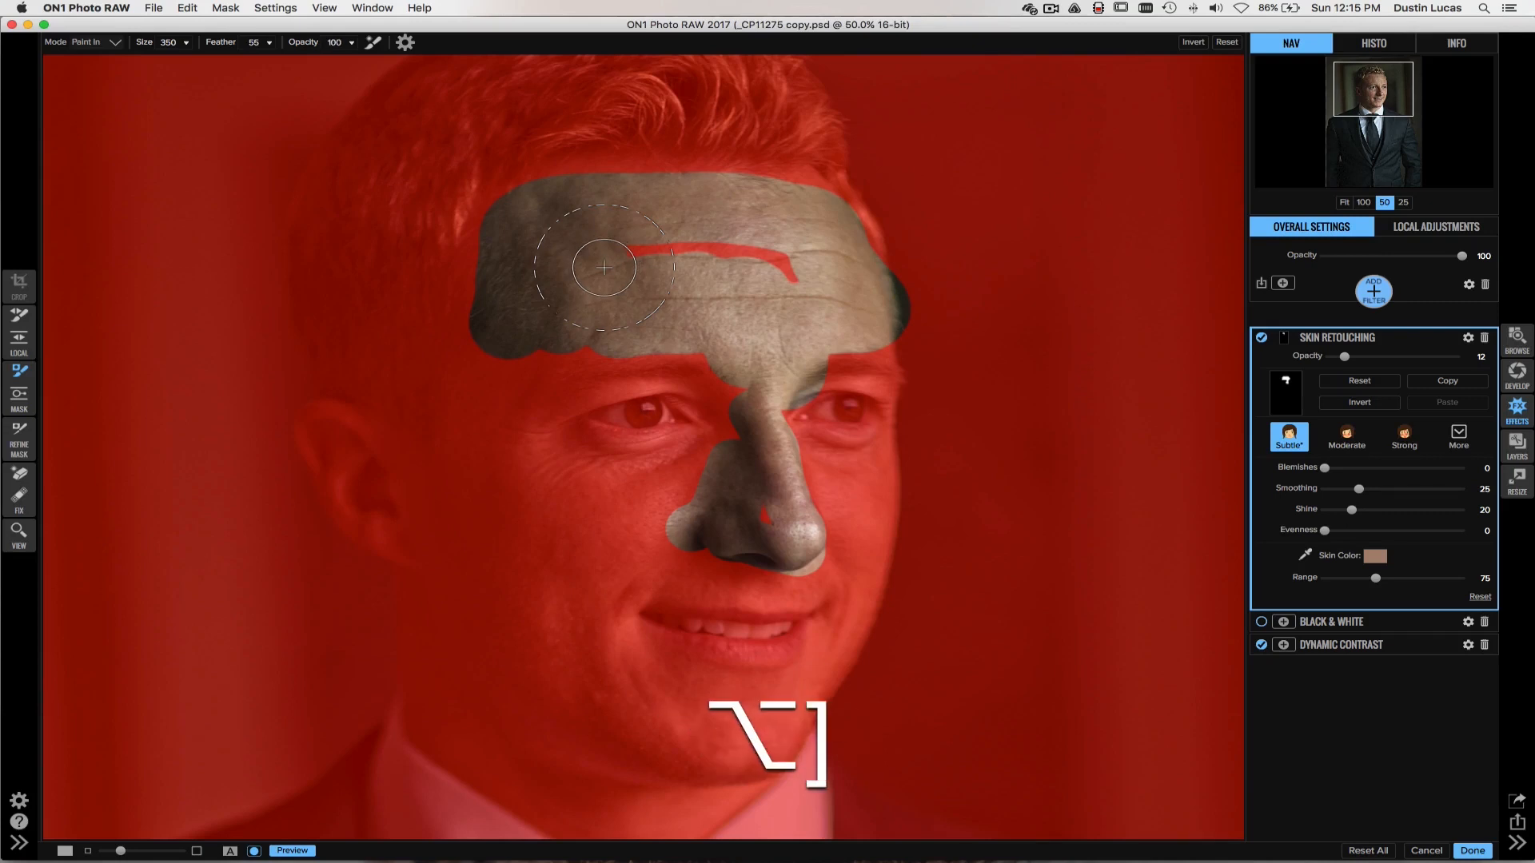
key(alt+bracketleft)
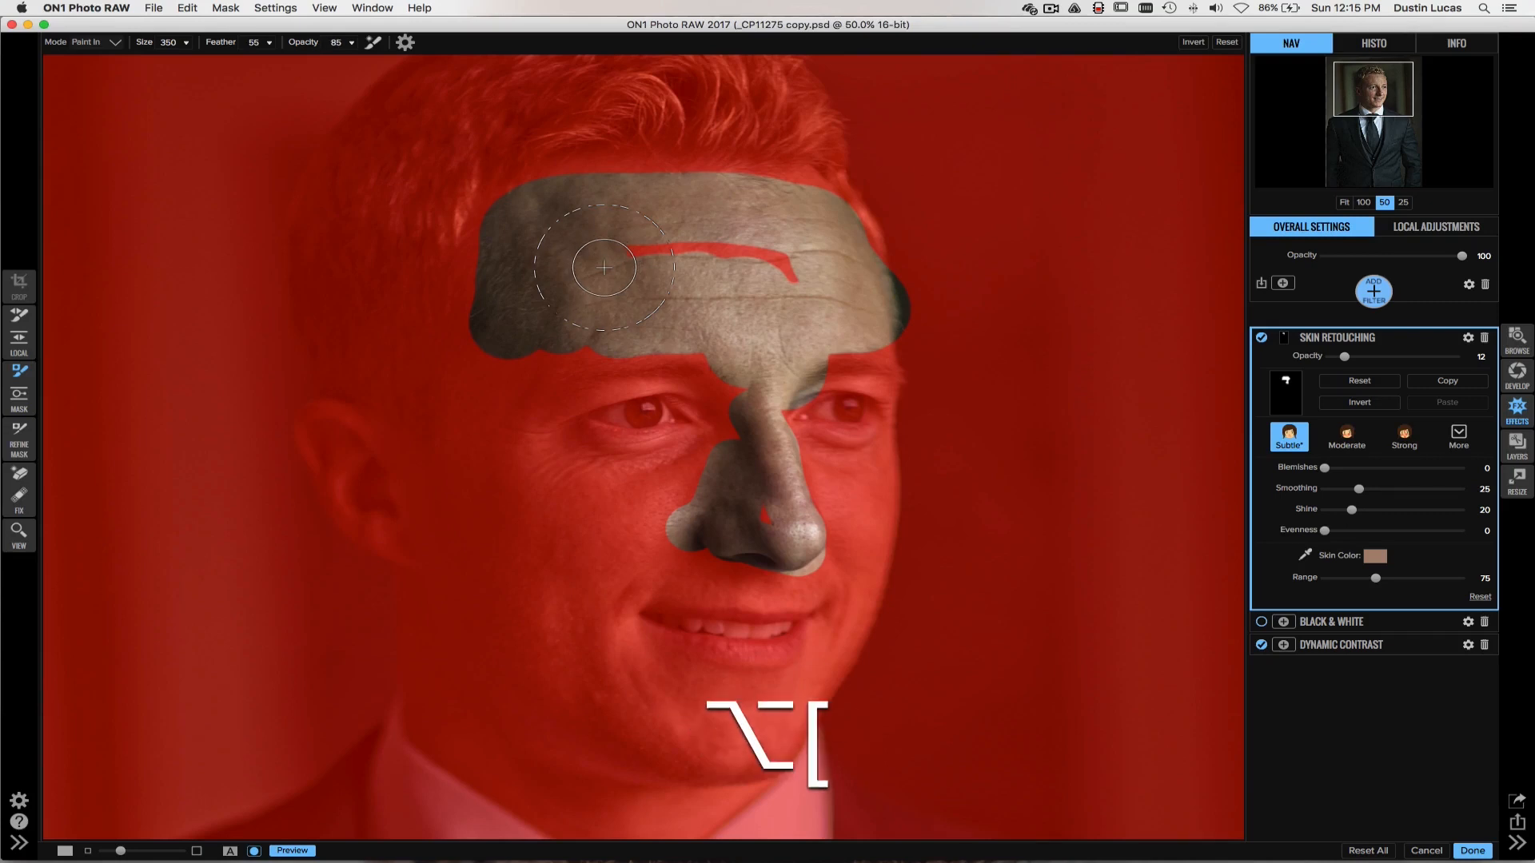
key(alt+bracketleft)
key(alt+bracketleft)
key(alt+bracketleft)
key(alt+bracketleft)
key(alt+bracketright)
key(alt+bracketright)
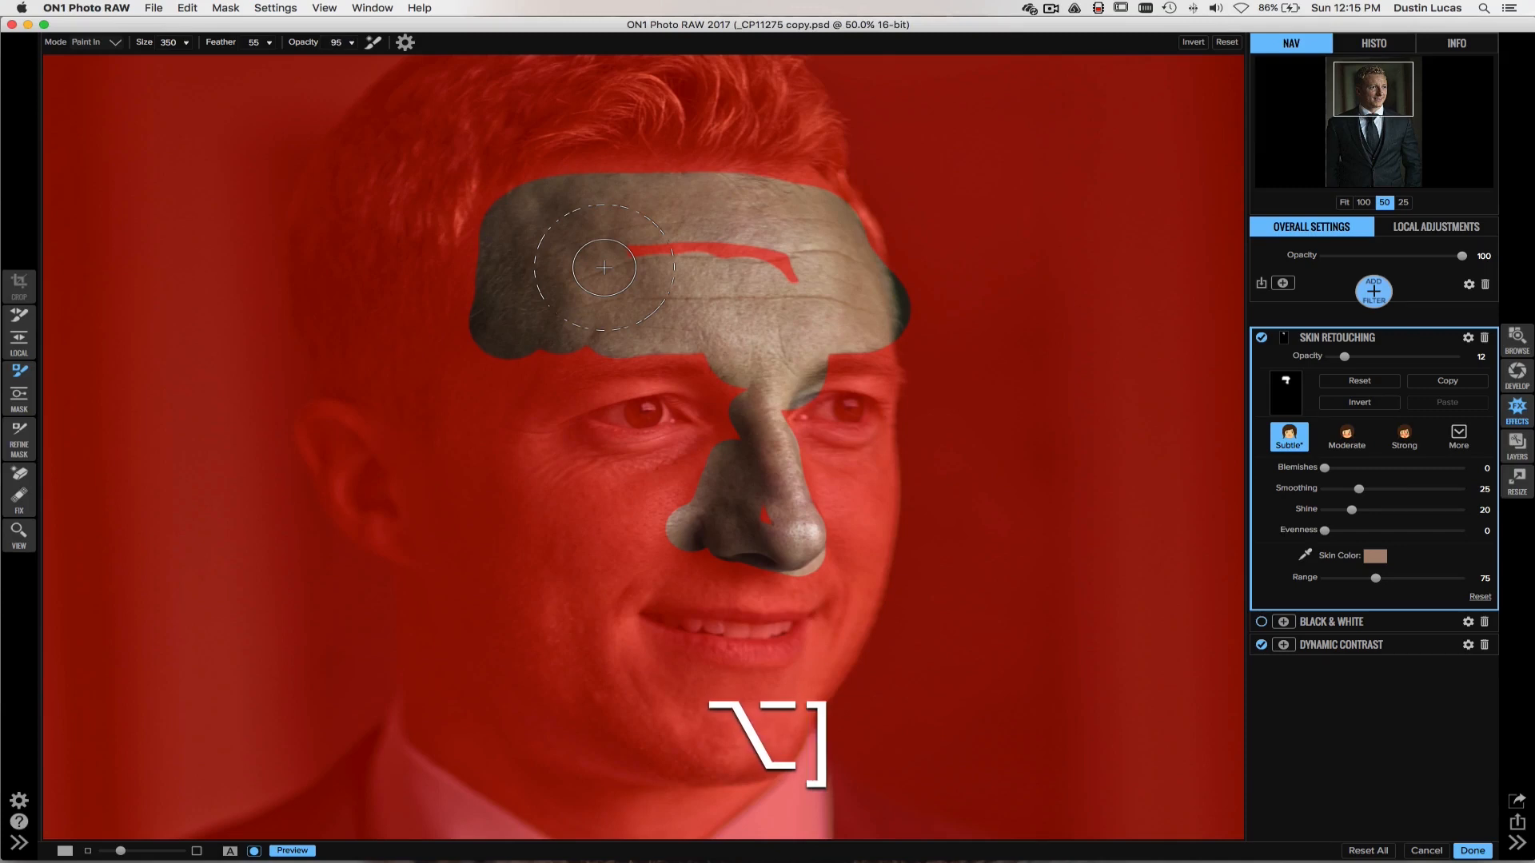
key(alt+bracketleft)
key(alt+bracketright)
key(shift+bracketleft)
key(shift+bracketleft)
key(shift+bracketleft)
key(shift+bracketleft)
key(shift+bracketright)
key(shift+bracketleft)
key(shift+bracketright)
key(shift+bracketright)
key(bracketright)
key(bracketright)
key(bracketright)
key(bracketright)
key(bracketright)
key(bracketleft)
key(bracketleft)
key(bracketleft)
key(bracketleft)
key(bracketleft)
key(bracketright)
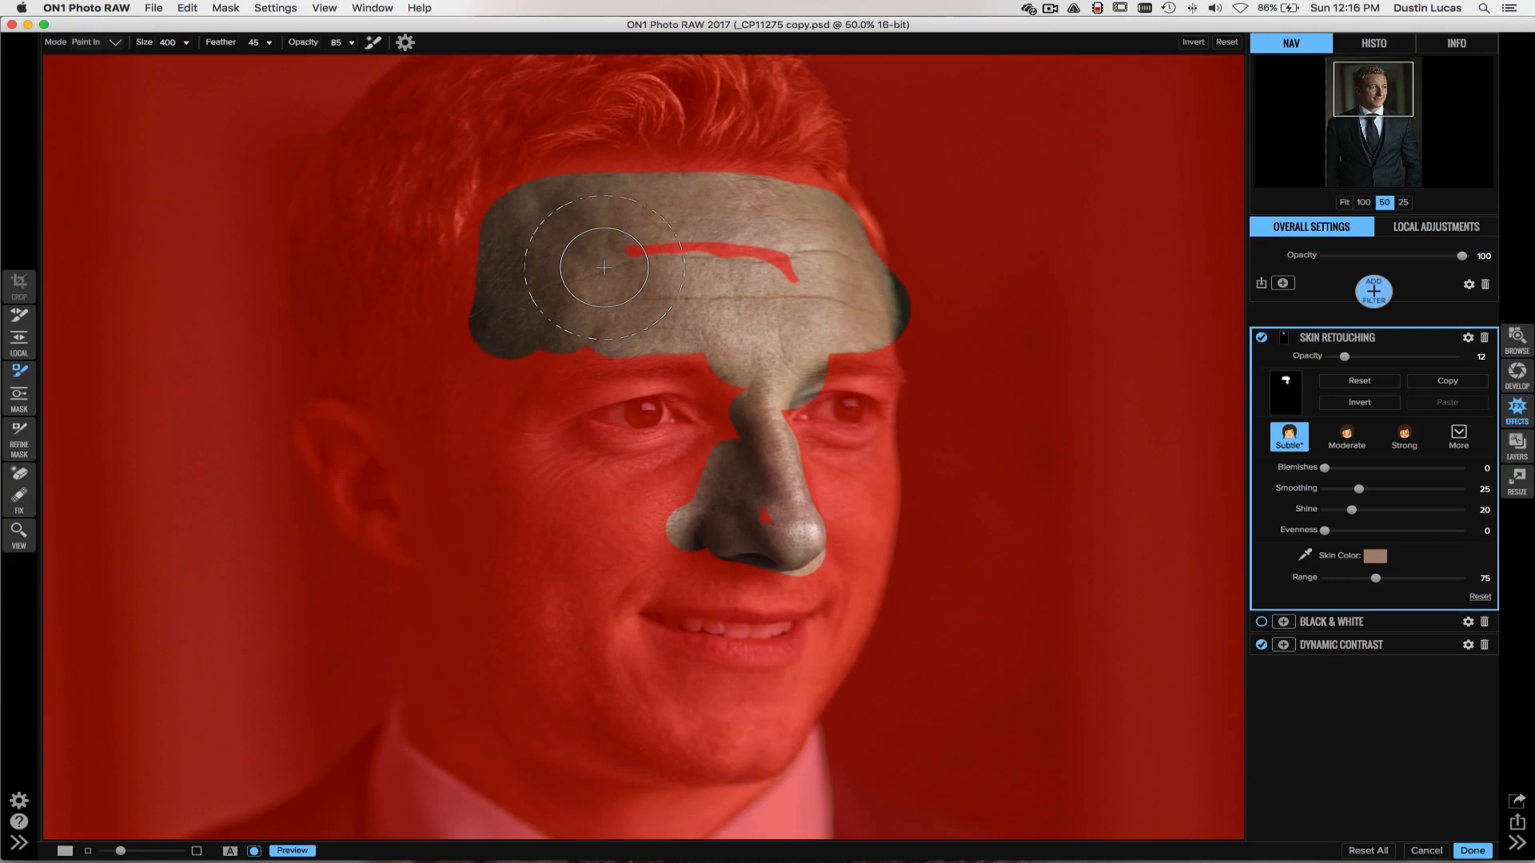
key(x)
key(x)
Step: Reset the painted Skin Retouching mask and invert it with Perfect Brush enabled
right_click(1289, 396)
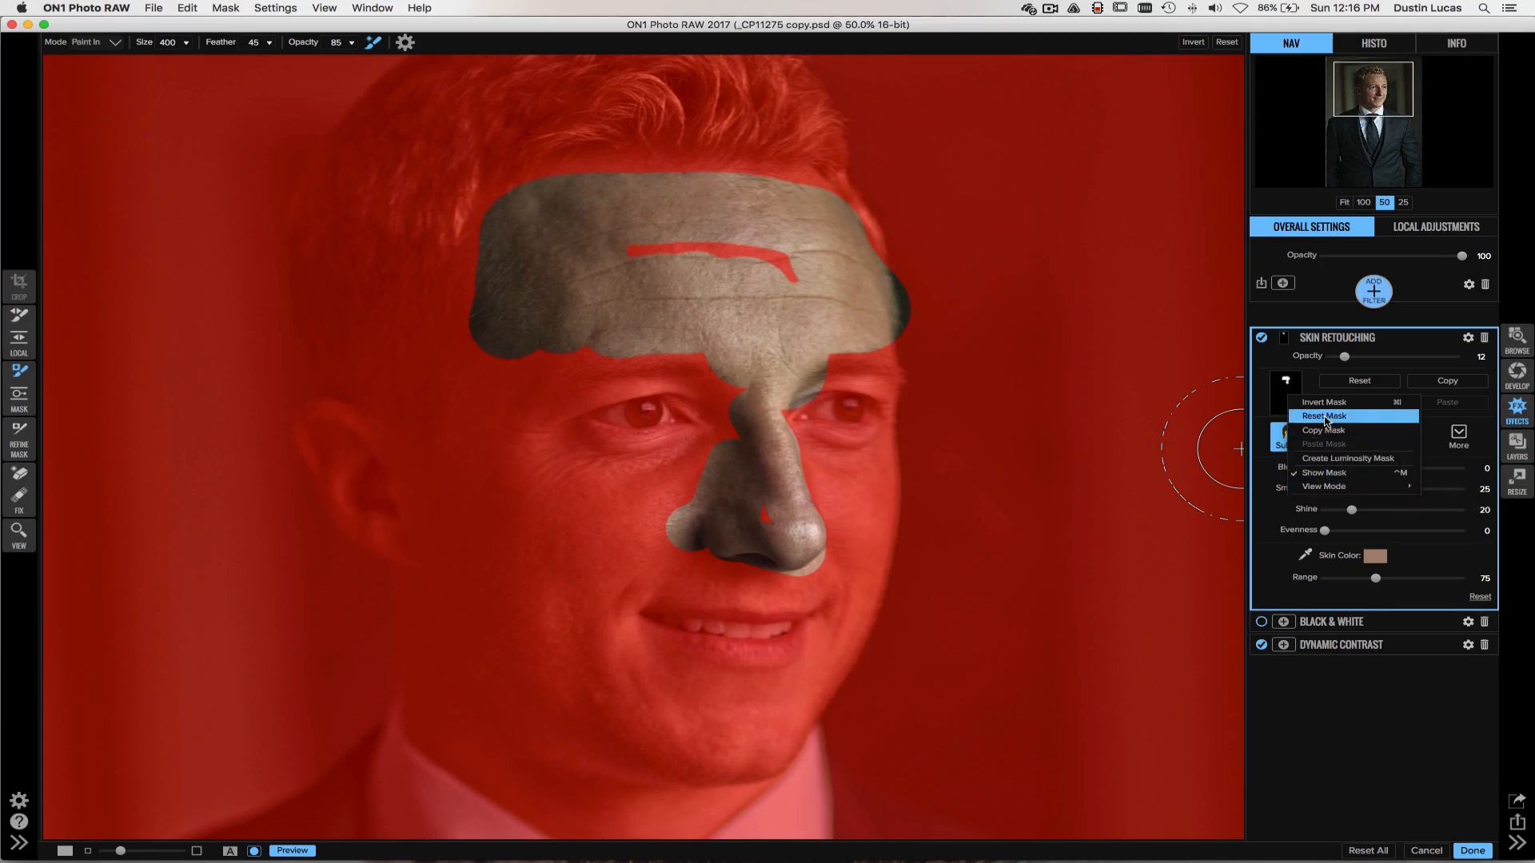
click(1324, 416)
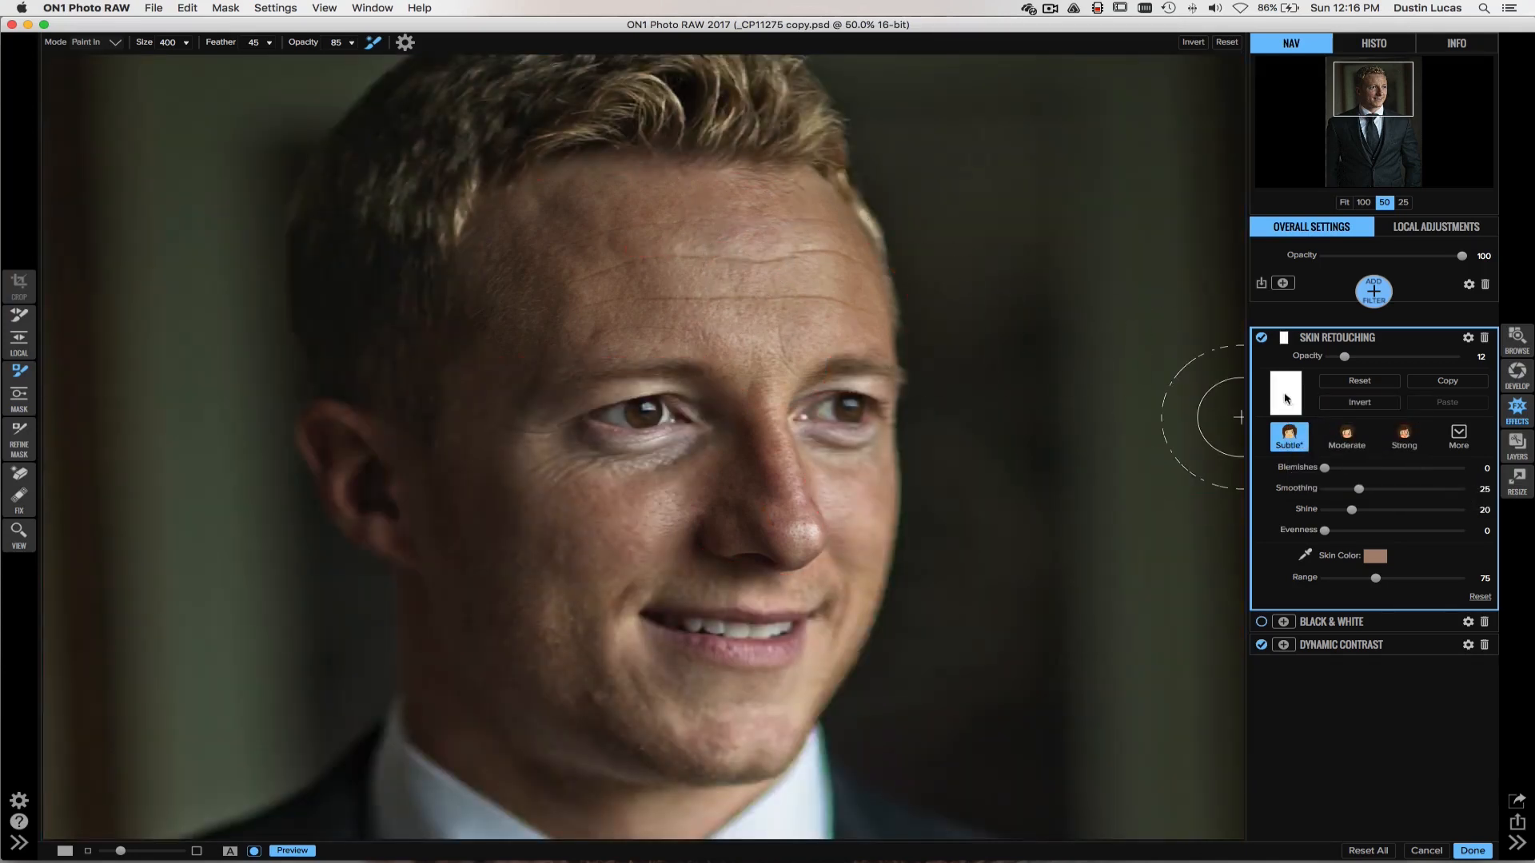
right_click(1285, 397)
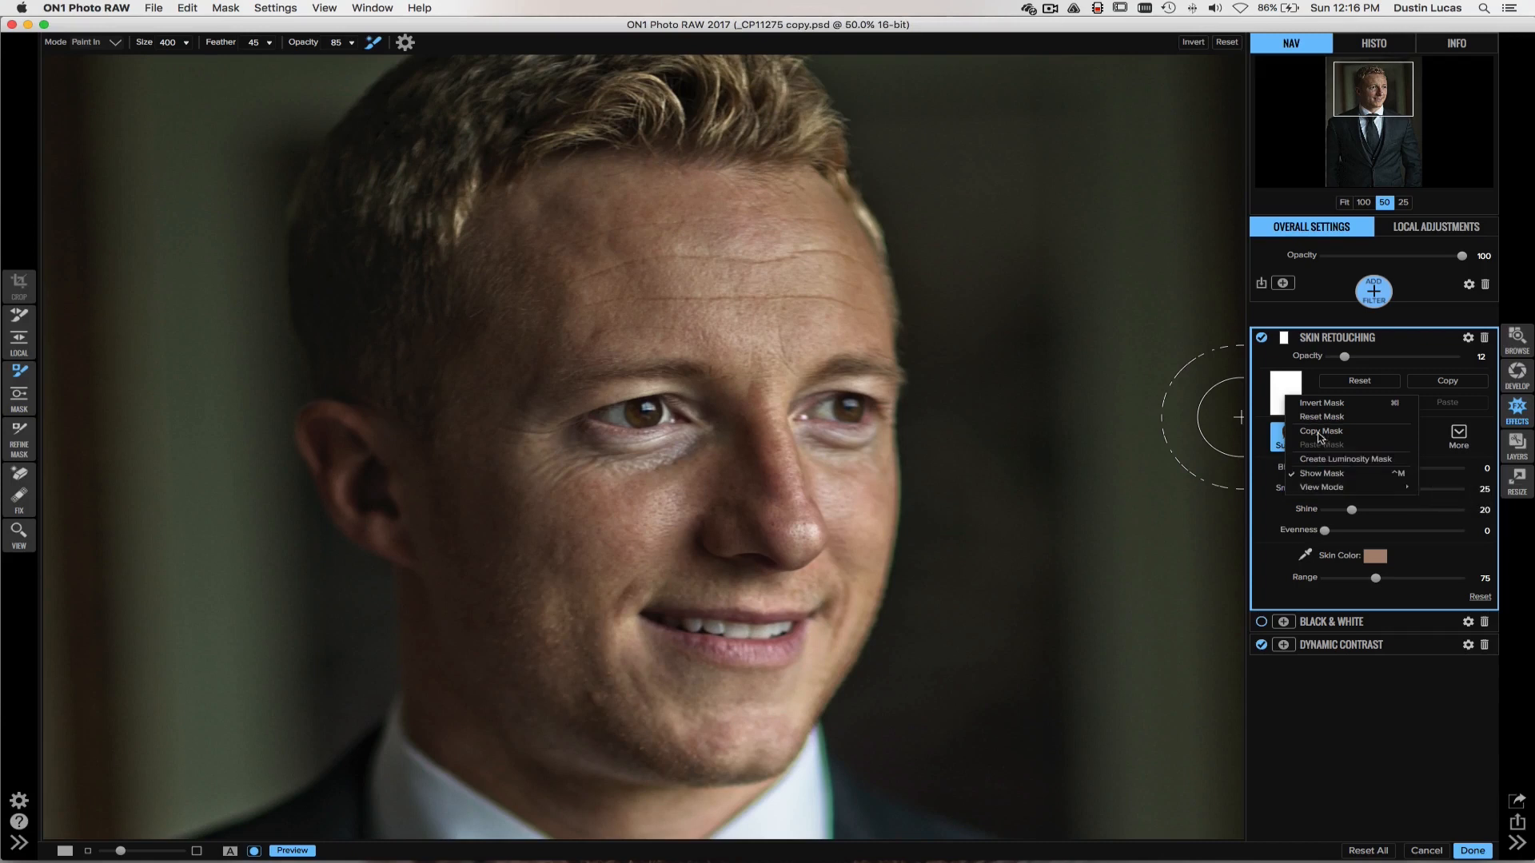
click(876, 337)
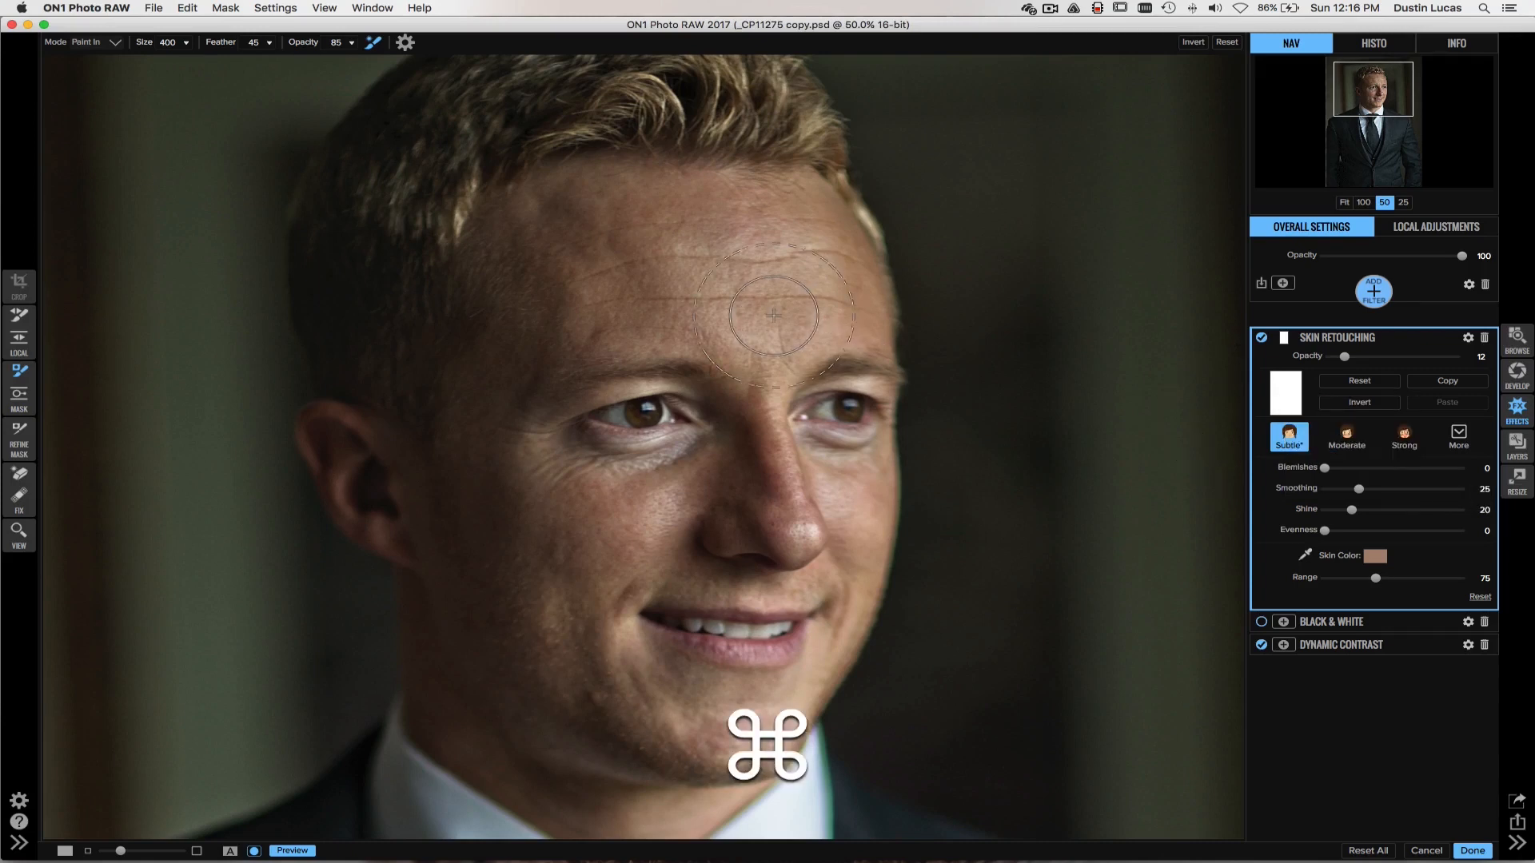
key(super+i)
Step: Paint the Skin Retouching effect in over the forehead, cheeks, jaw and nose using the Perfect Brush
mouse_move(847, 257)
mouse_down()
mouse_move(825, 258)
mouse_move(791, 215)
mouse_move(842, 257)
mouse_move(848, 336)
mouse_move(879, 420)
mouse_move(867, 584)
mouse_move(839, 650)
mouse_move(760, 719)
mouse_move(456, 614)
mouse_move(404, 531)
mouse_move(376, 444)
mouse_move(323, 370)
mouse_move(319, 161)
mouse_move(353, 120)
mouse_move(439, 95)
mouse_move(727, 456)
mouse_move(585, 513)
mouse_move(473, 456)
mouse_move(332, 490)
mouse_move(326, 457)
mouse_move(353, 437)
mouse_up()
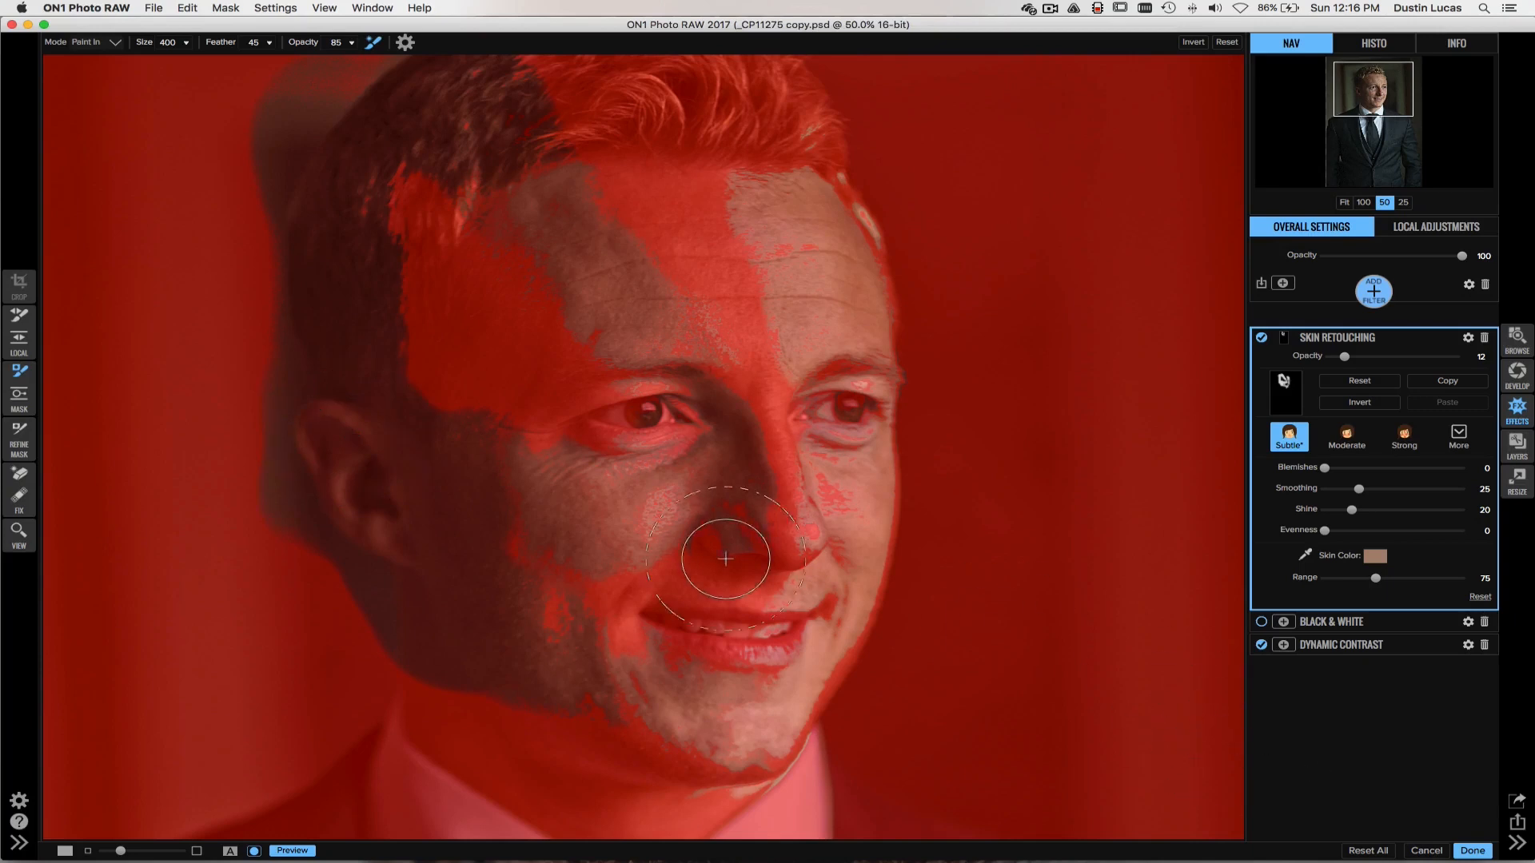
mouse_move(758, 537)
mouse_down()
mouse_move(766, 516)
mouse_move(848, 485)
mouse_move(891, 344)
mouse_move(867, 354)
mouse_move(791, 168)
mouse_move(815, 224)
mouse_move(903, 320)
mouse_move(895, 343)
mouse_move(853, 358)
mouse_up()
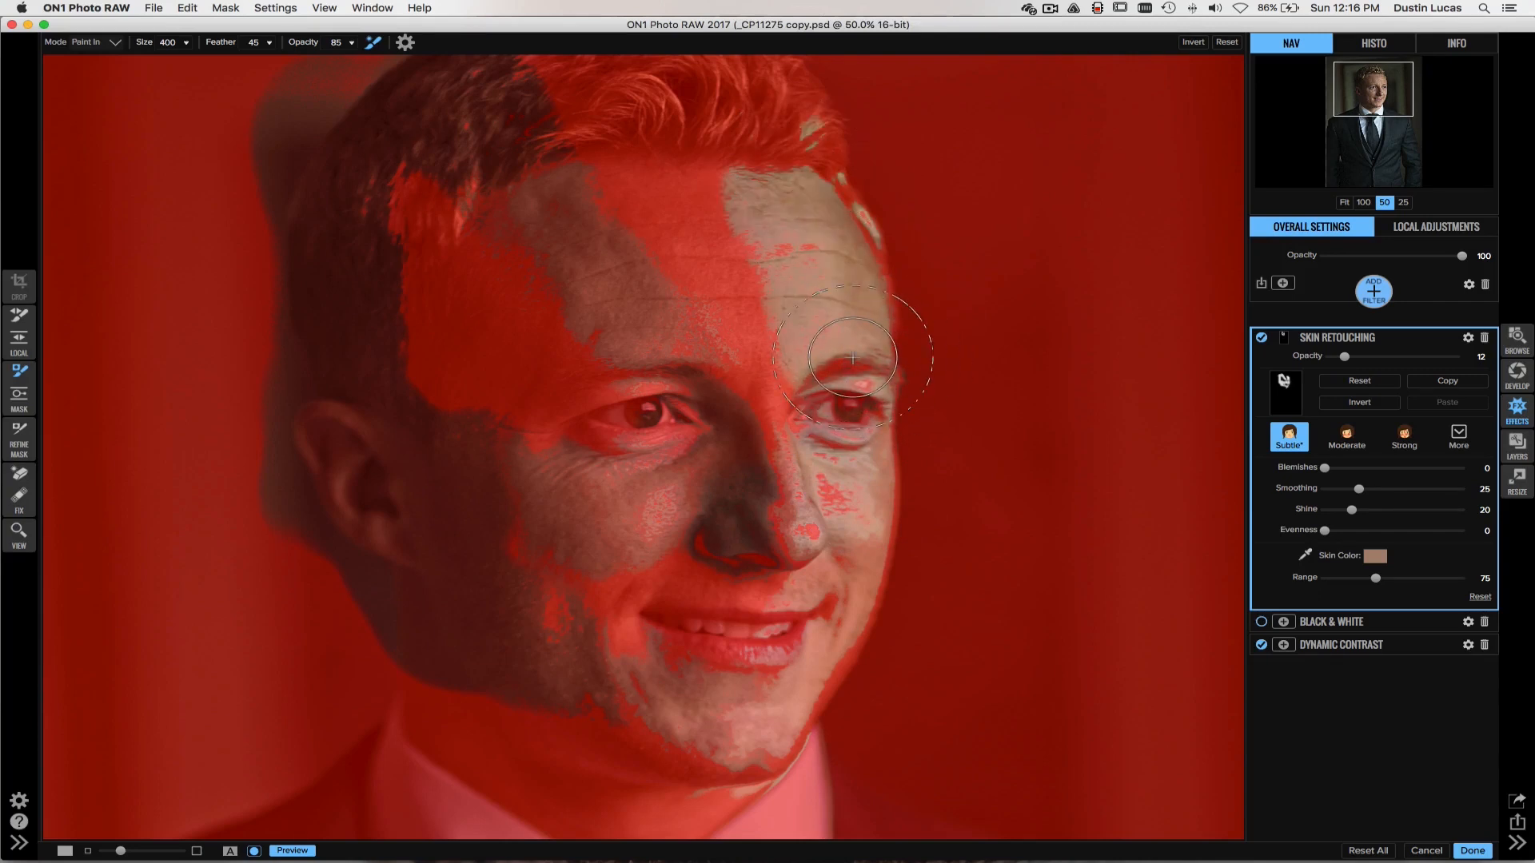
Step: Reset the Skin Retouching mask to fully visible and turn off Perfect Brush, checking the brush settings
click(1290, 397)
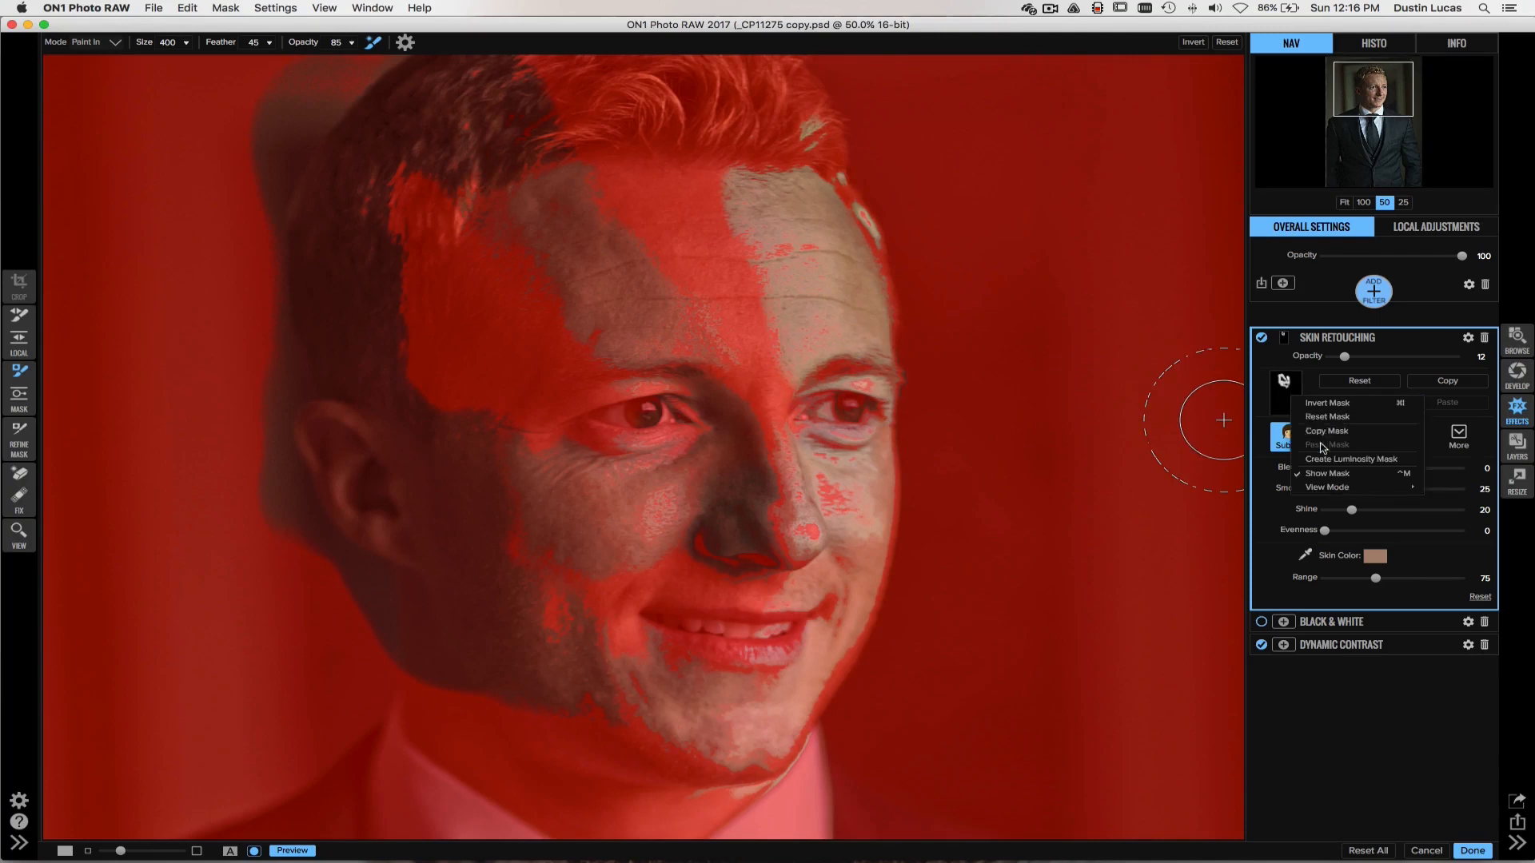
click(1323, 419)
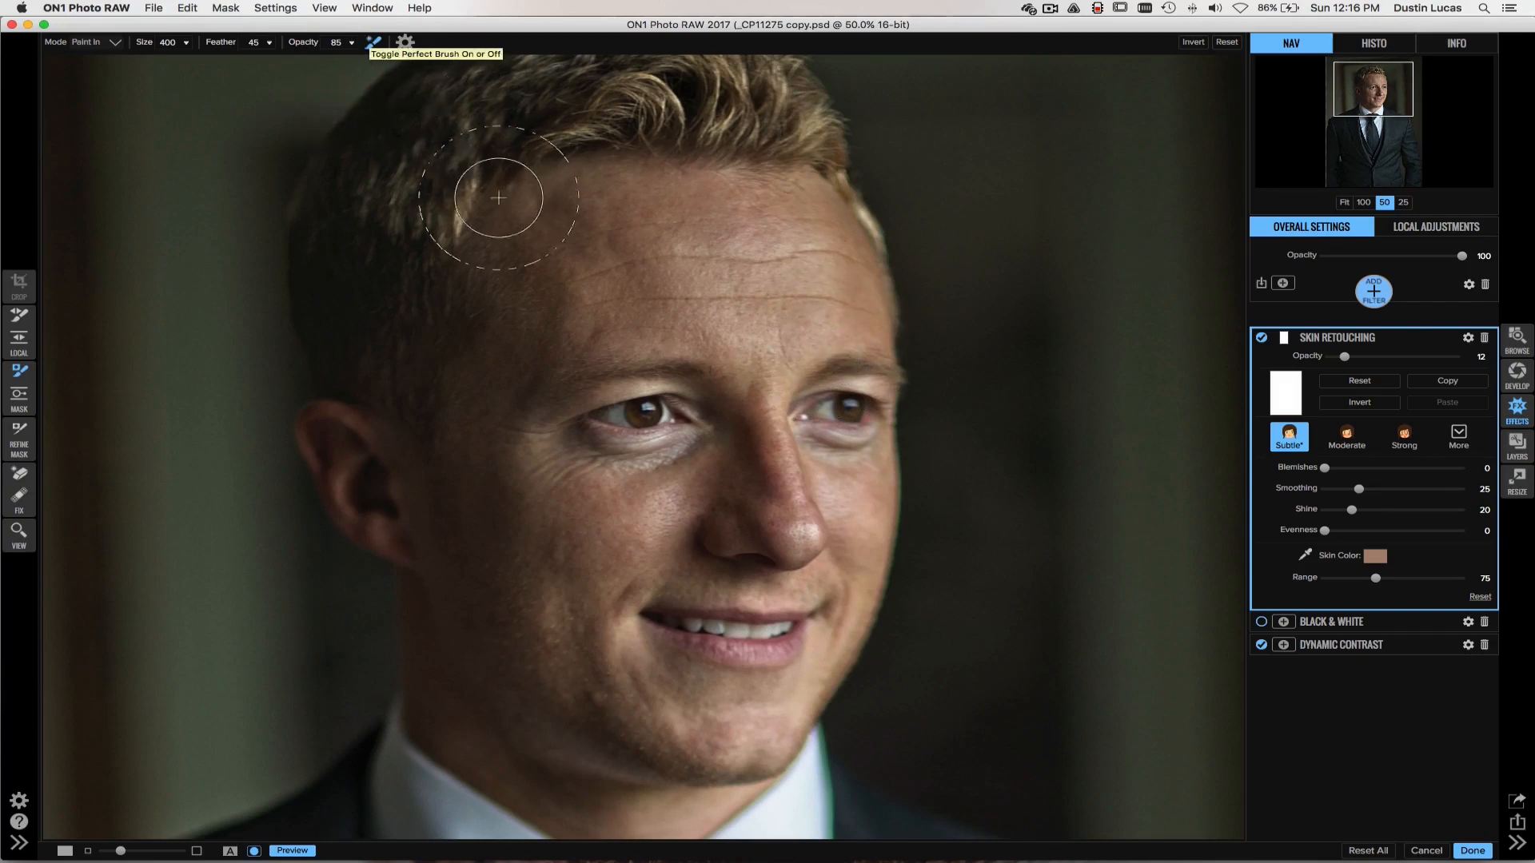
click(406, 44)
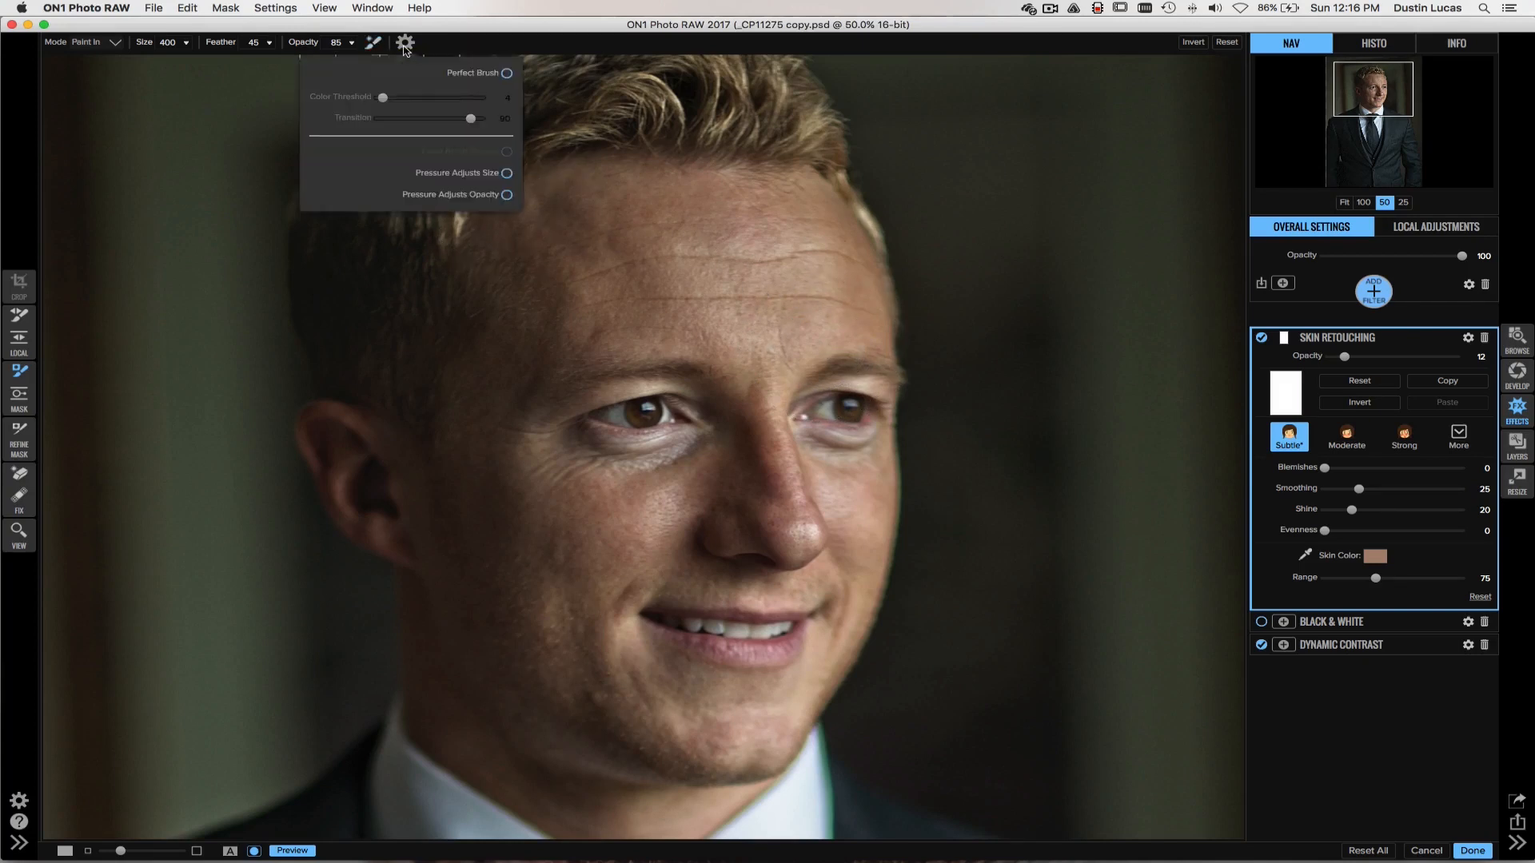
click(405, 49)
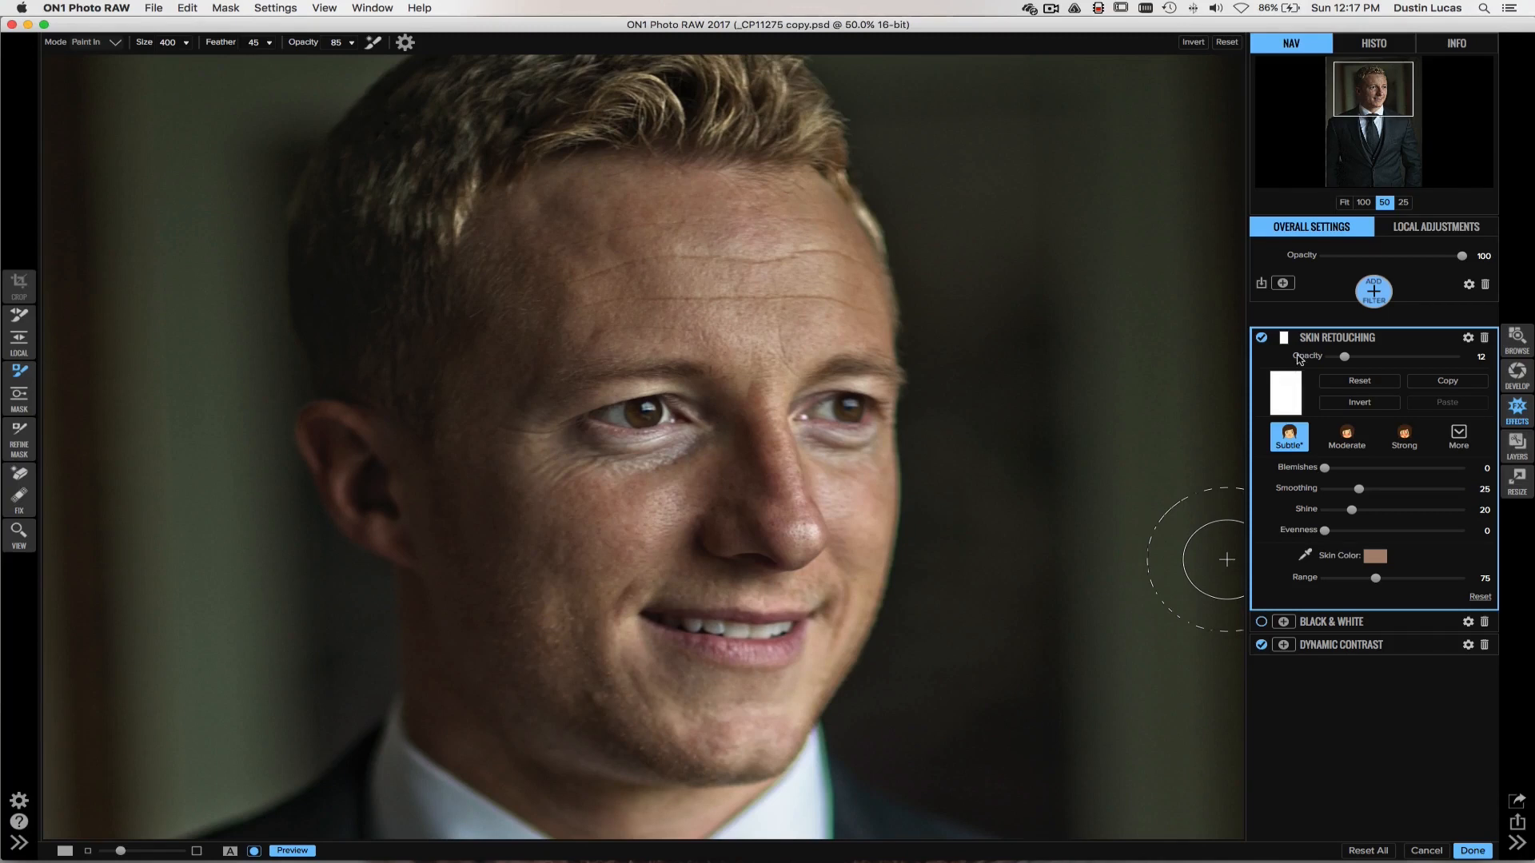
Step: Collapse the Skin Retouching filter, switch to Finder to check the RAWS Online files and OneDrive upload status, and return to ON1 Photo RAW
click(1359, 337)
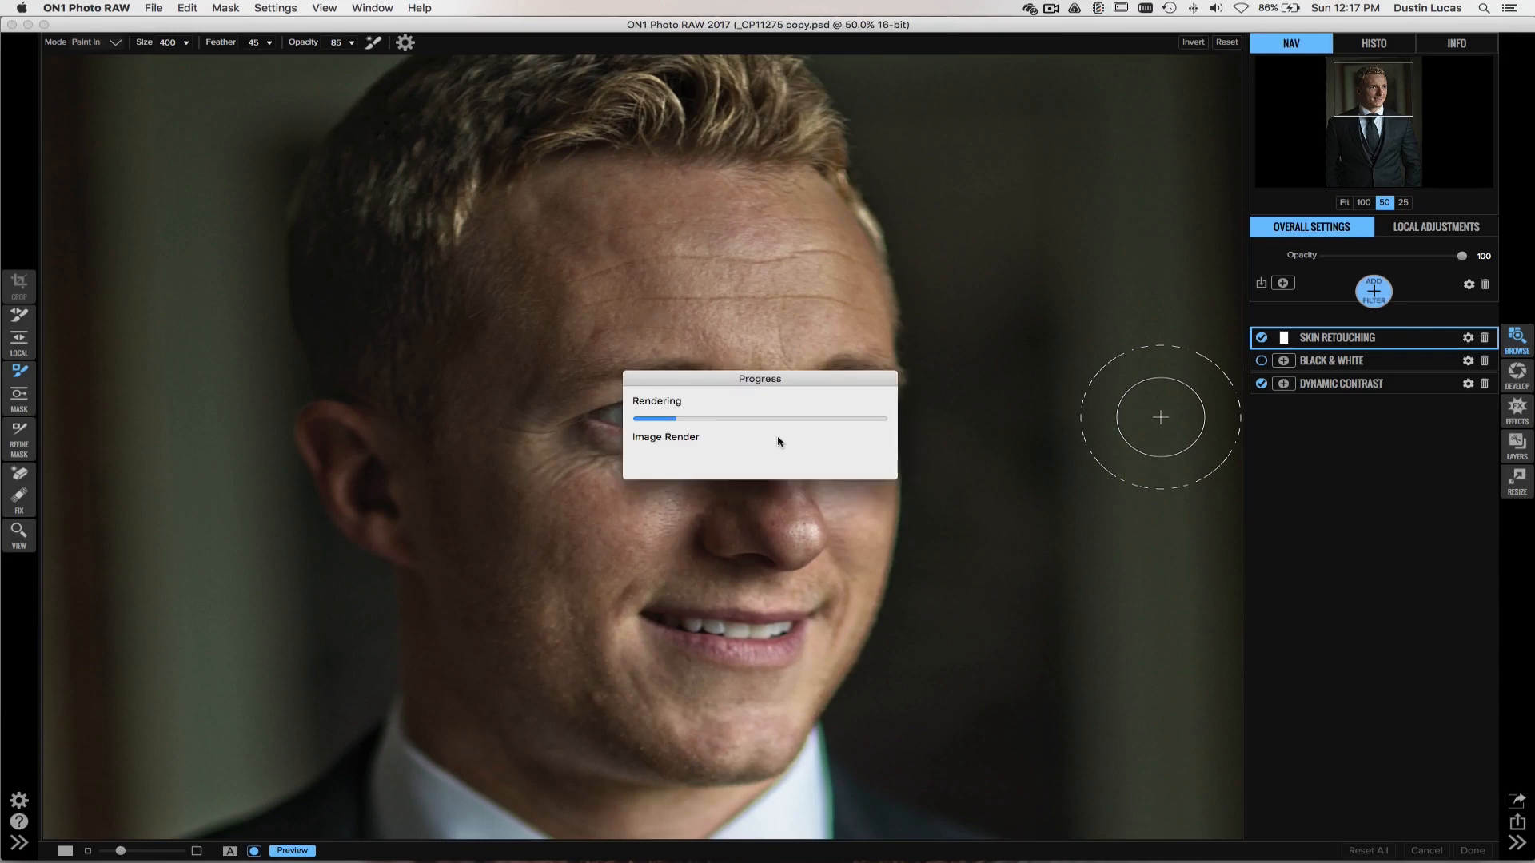
key(super+Tab)
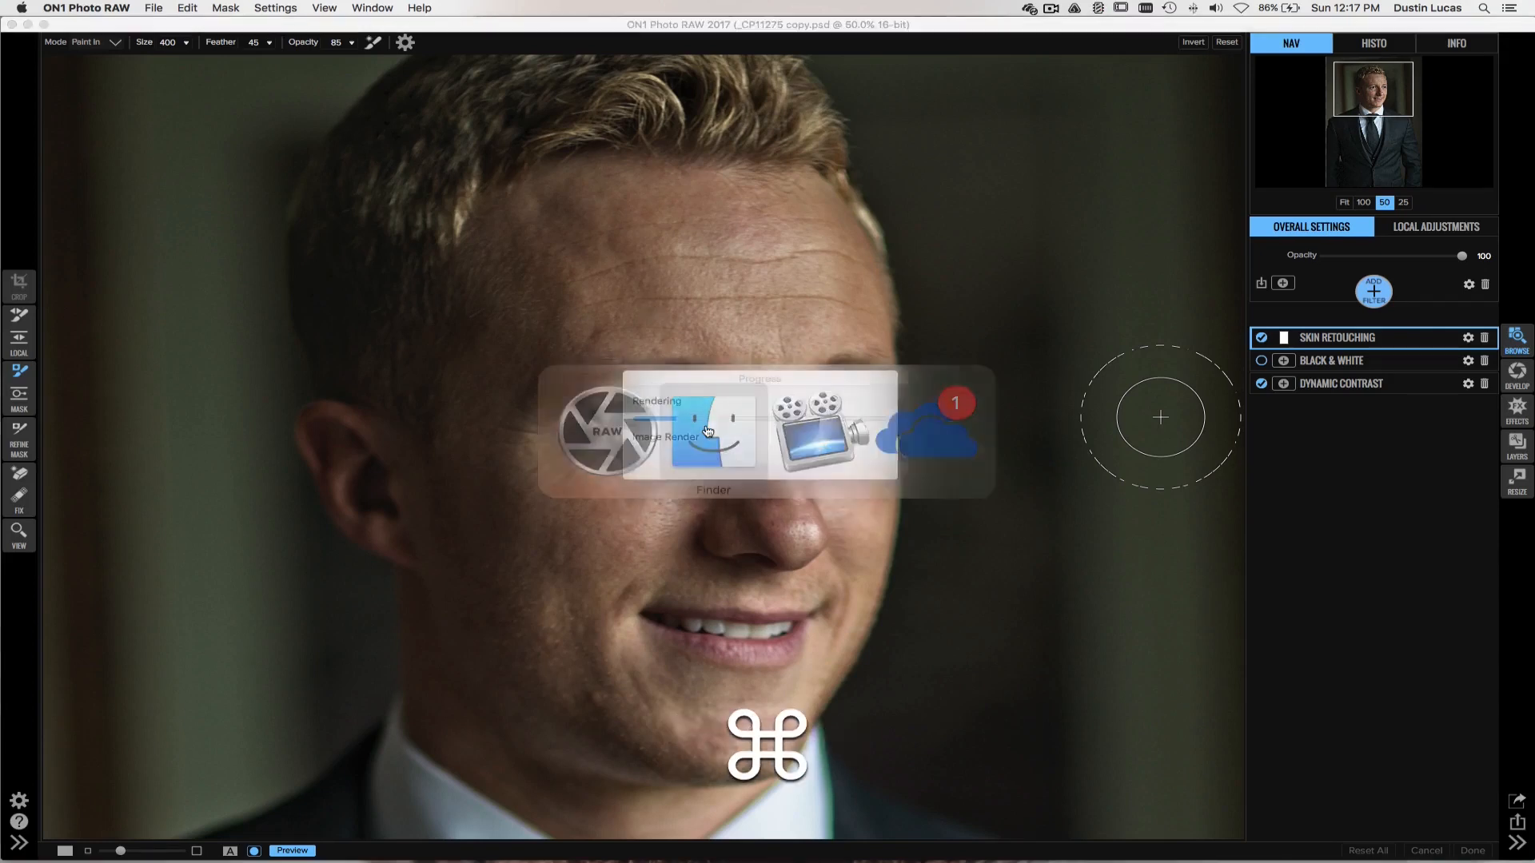
click(708, 432)
scroll(491, 448, up, 3)
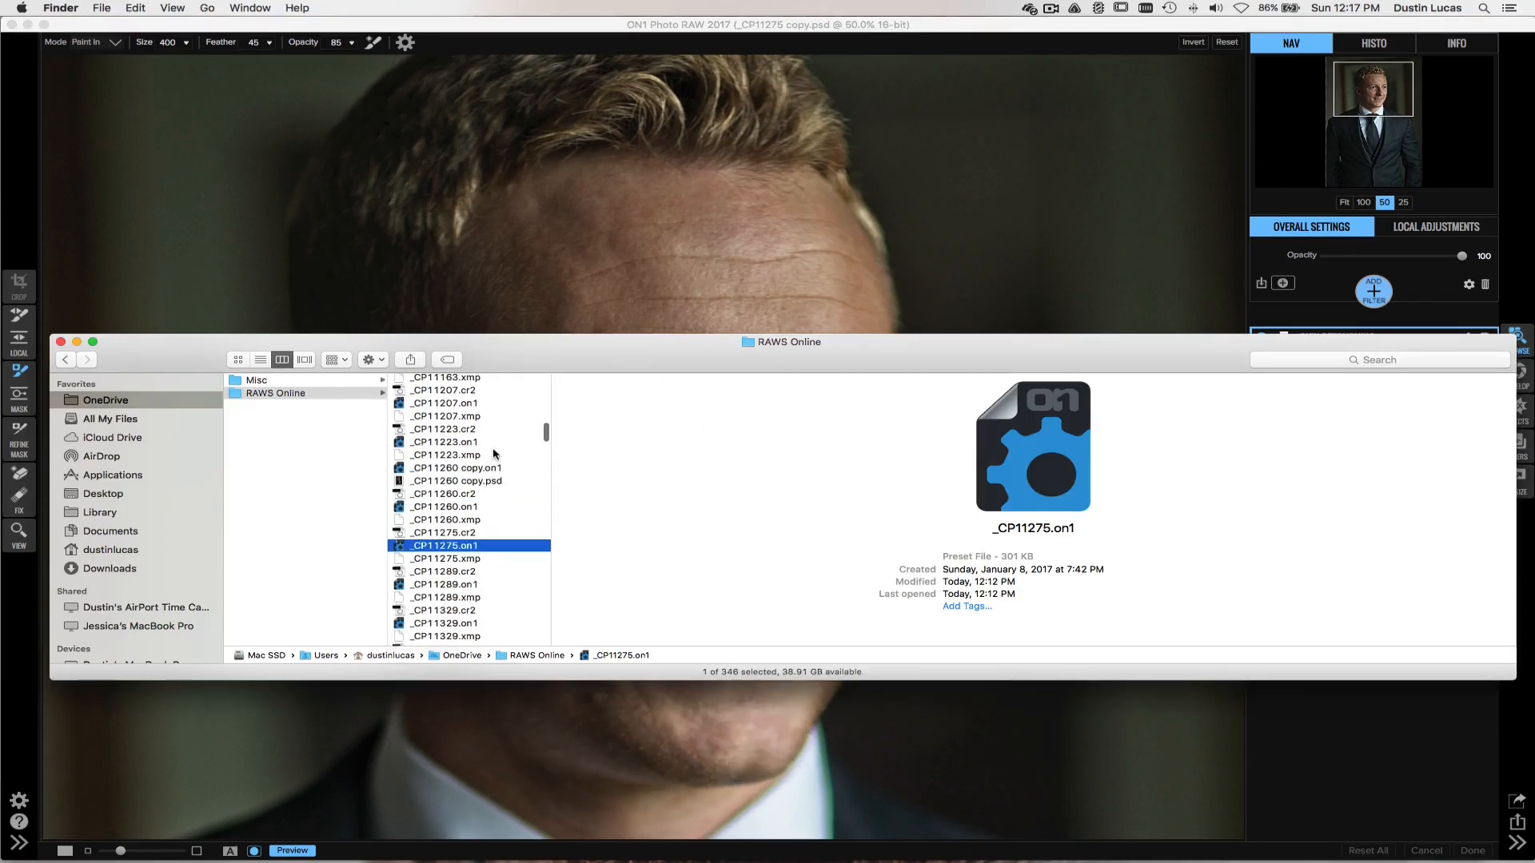
scroll(494, 454, down, 2)
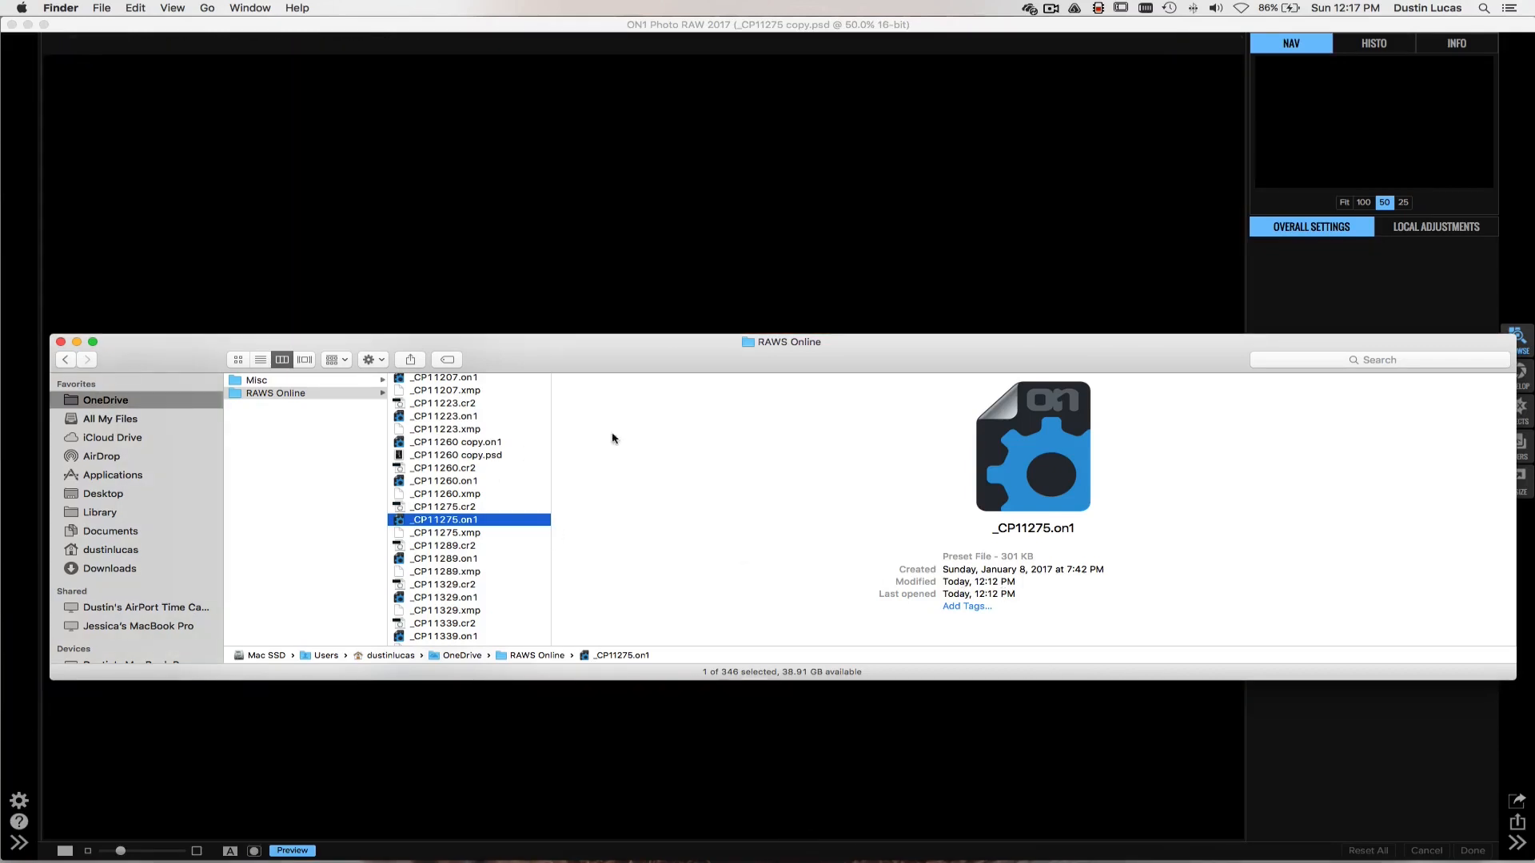
click(1029, 9)
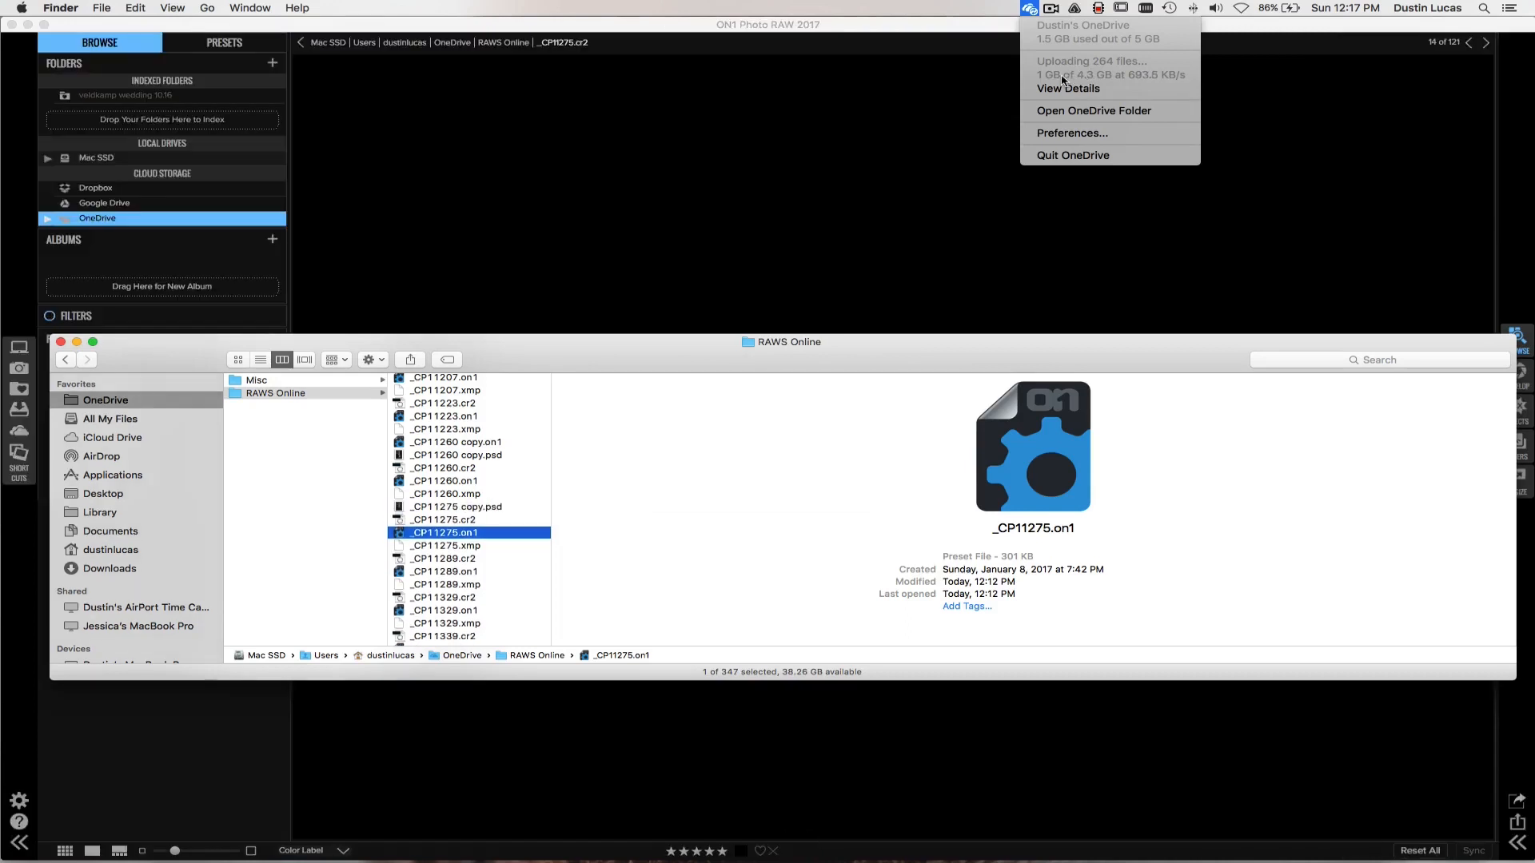
click(871, 32)
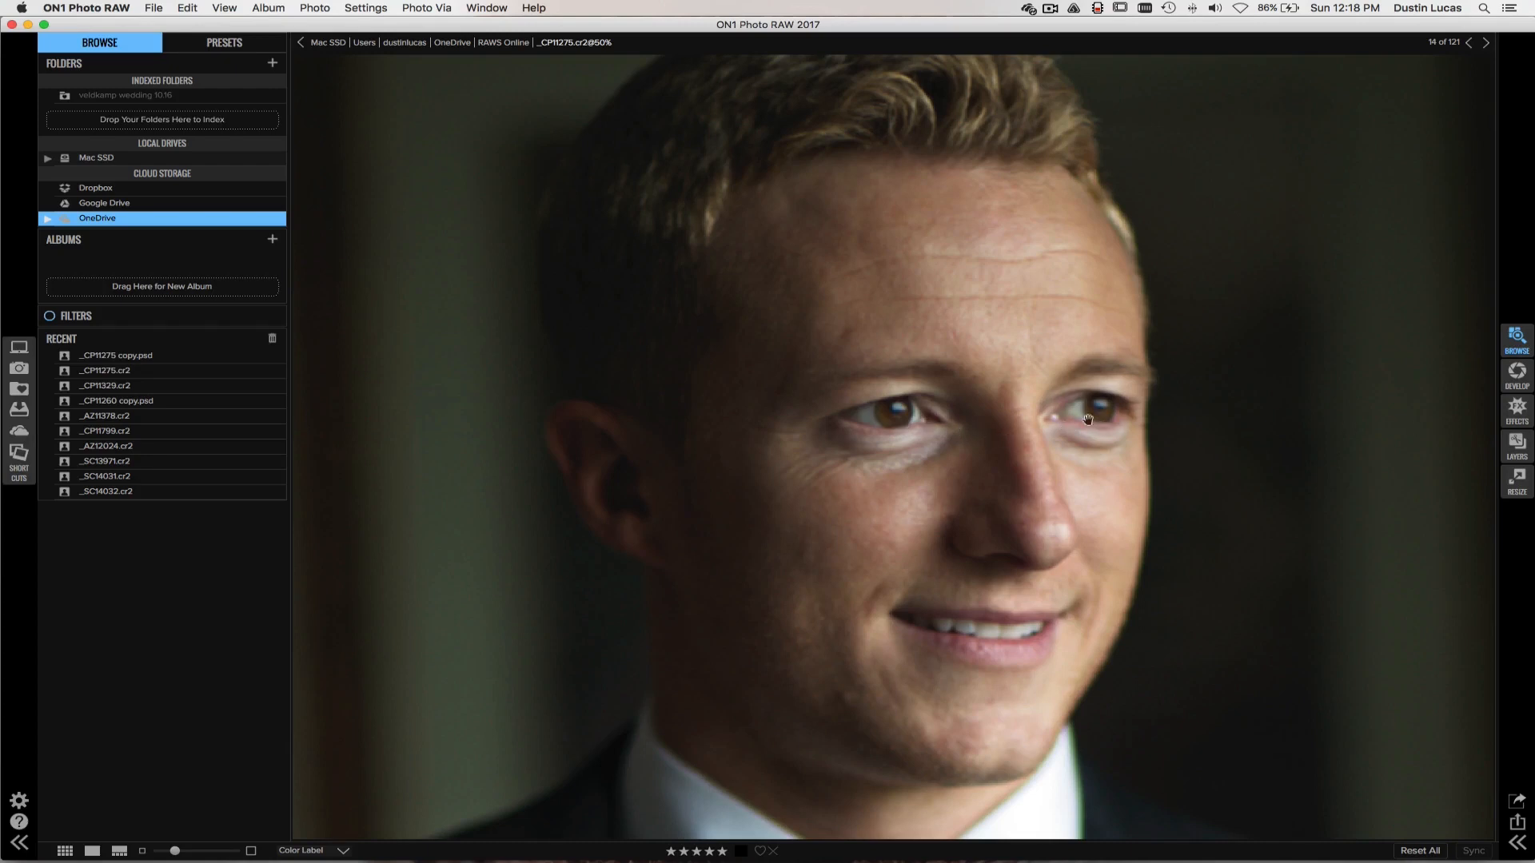
Step: Open _CP11275.cr2 from the thumbnail grid in Effects and add a Textures filter
key(g)
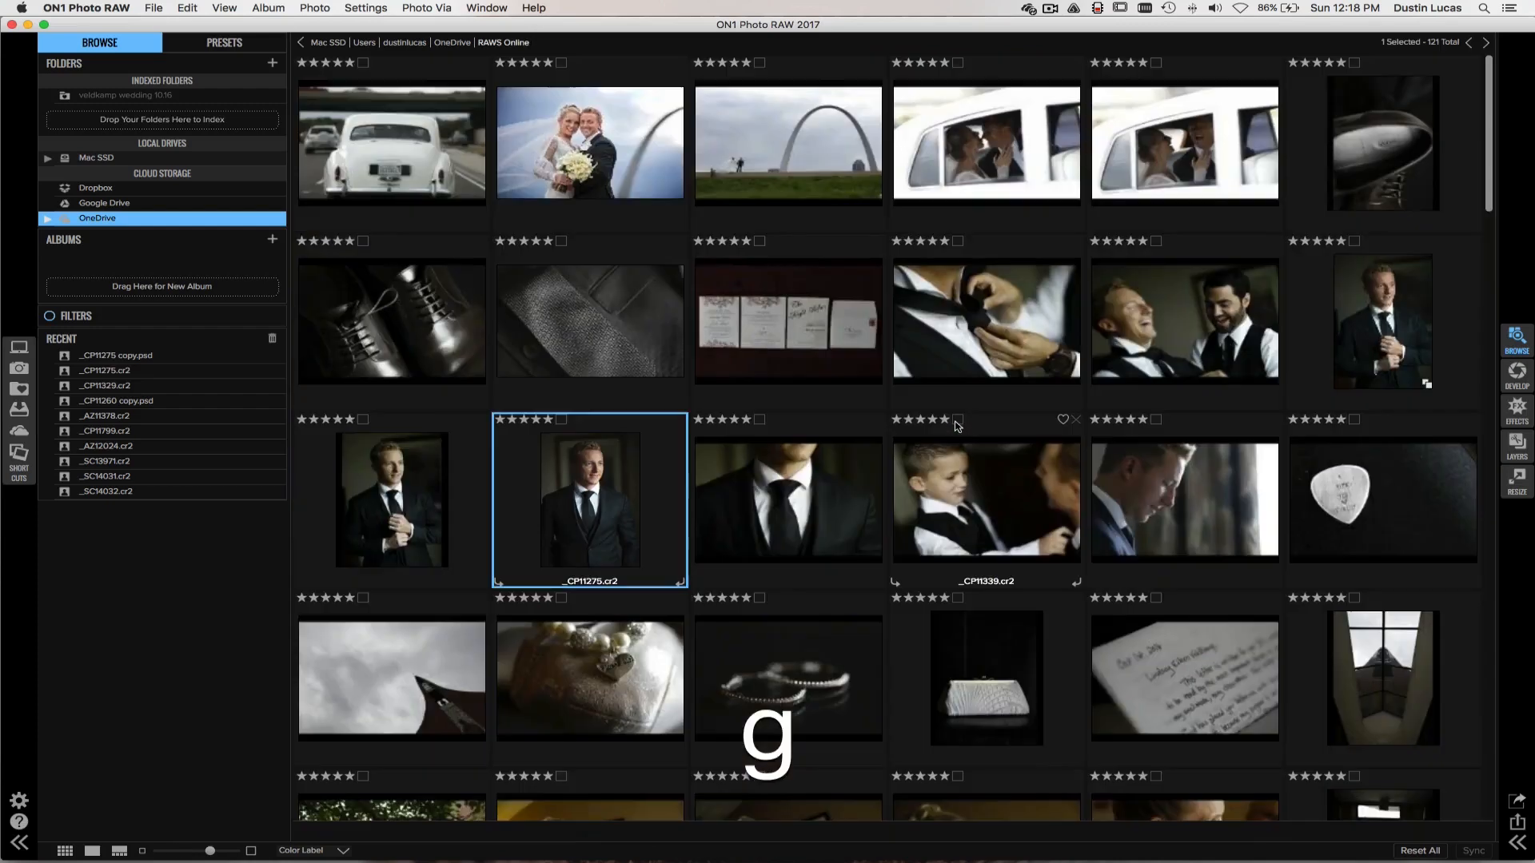
scroll(959, 426, down, 2)
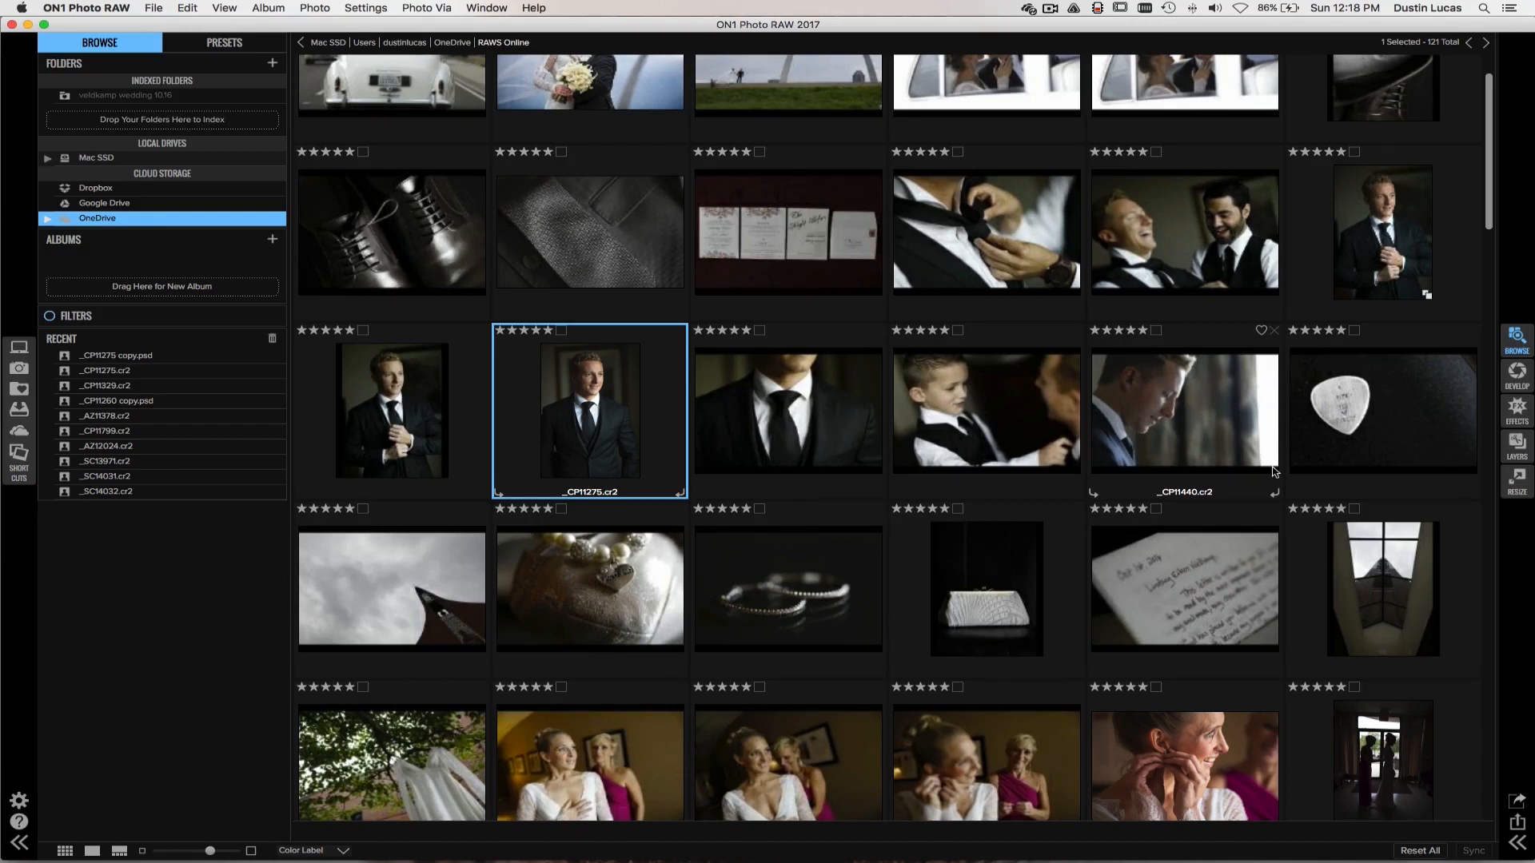
click(1517, 412)
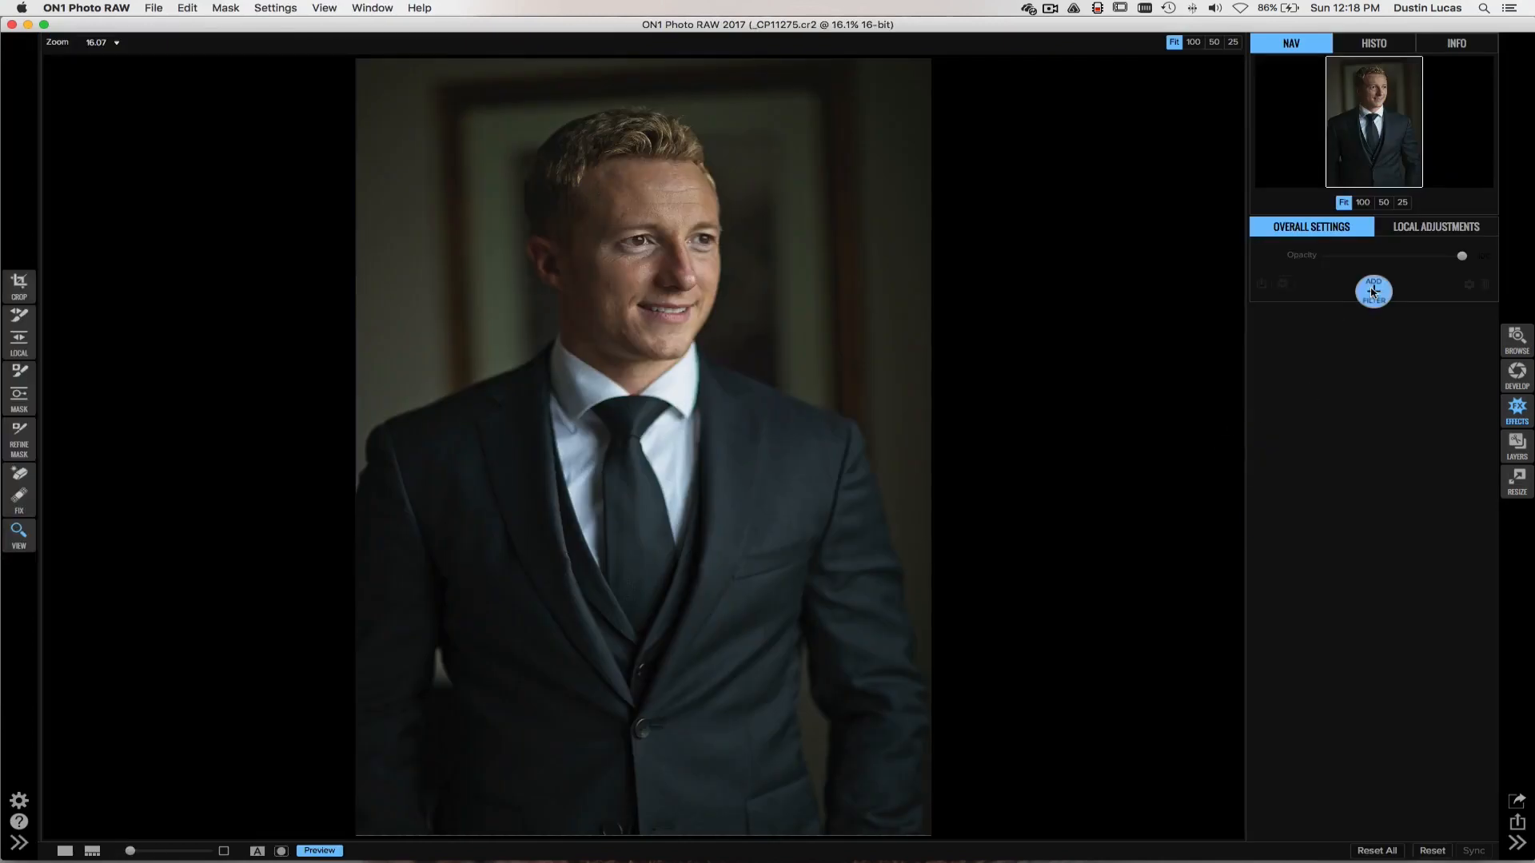
click(1373, 292)
click(1421, 437)
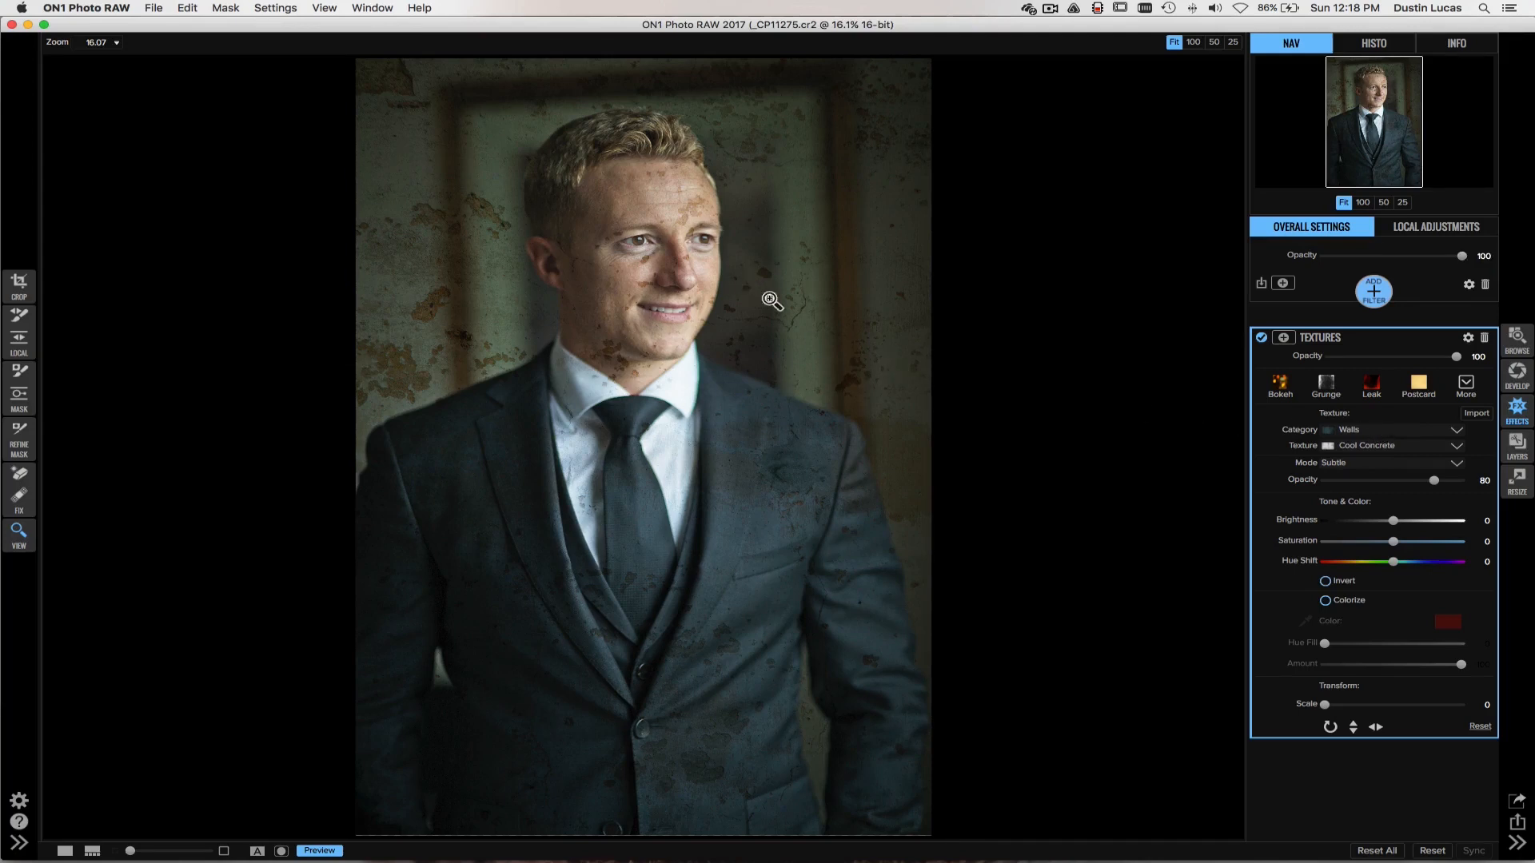
click(1478, 413)
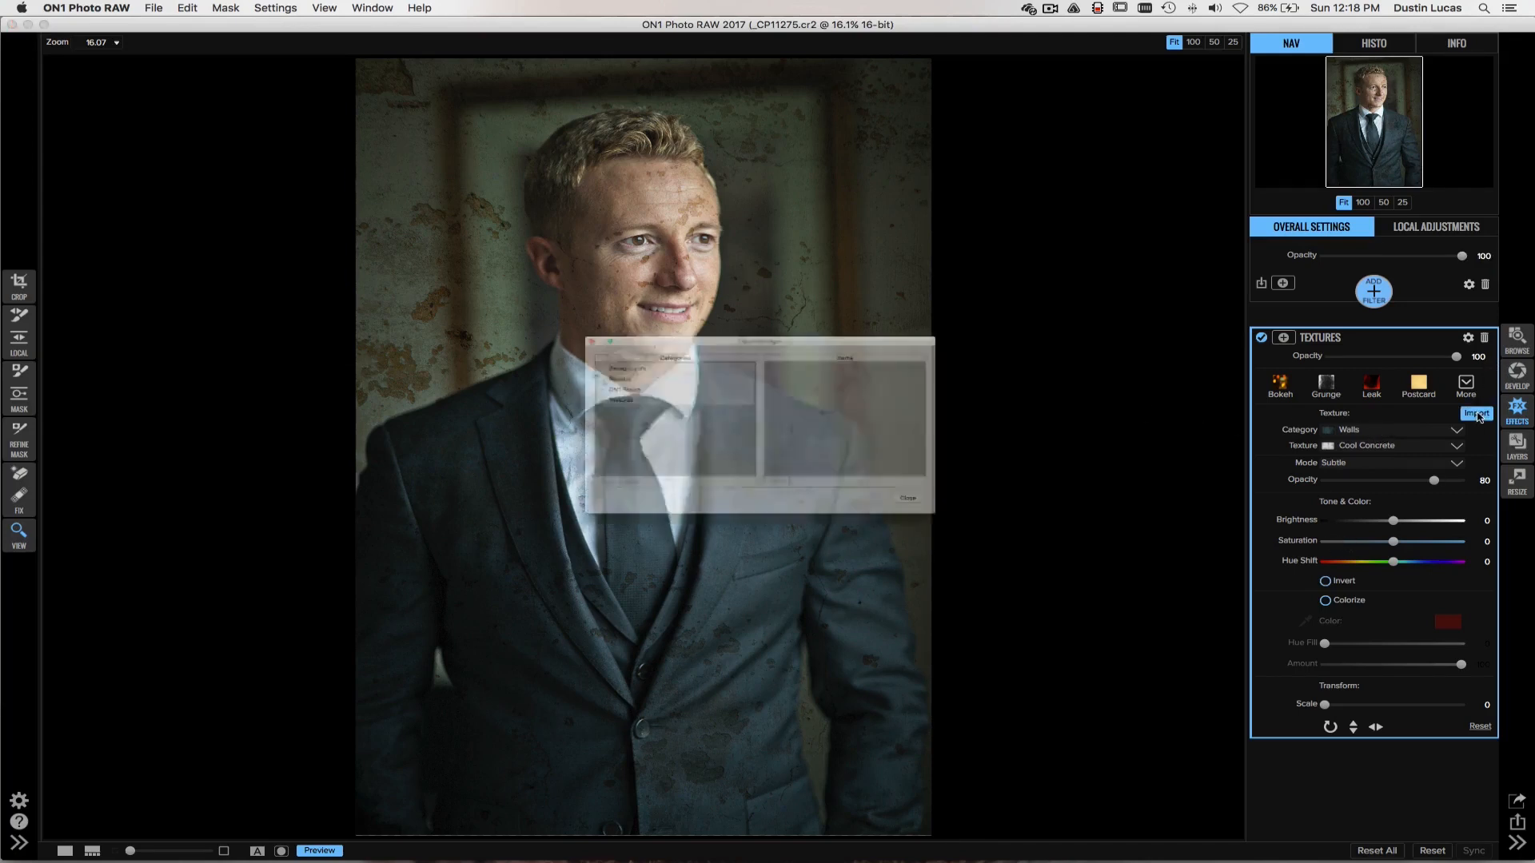
click(488, 383)
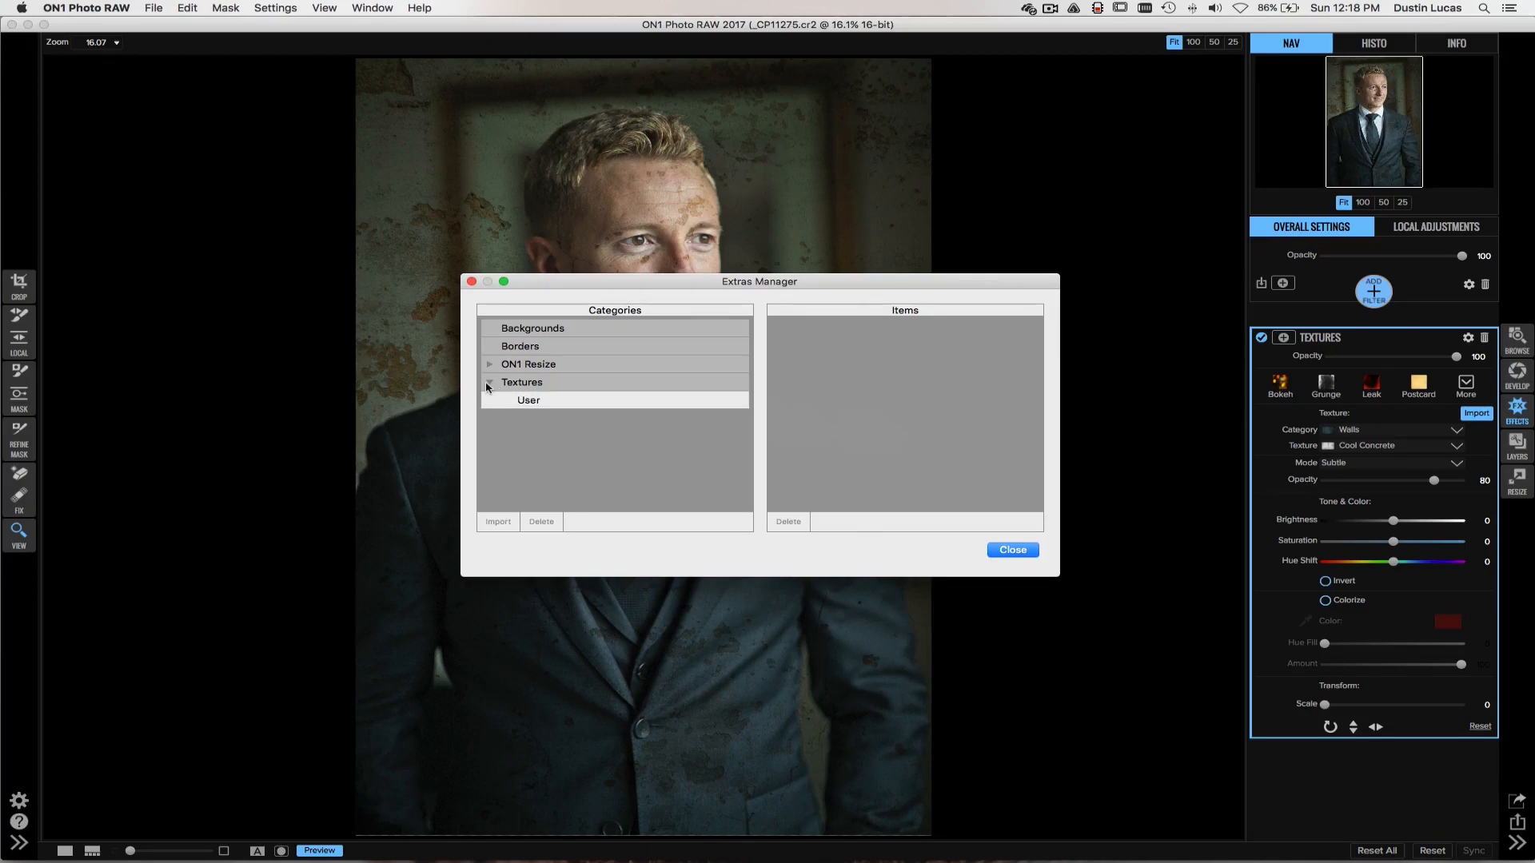
click(542, 403)
click(869, 391)
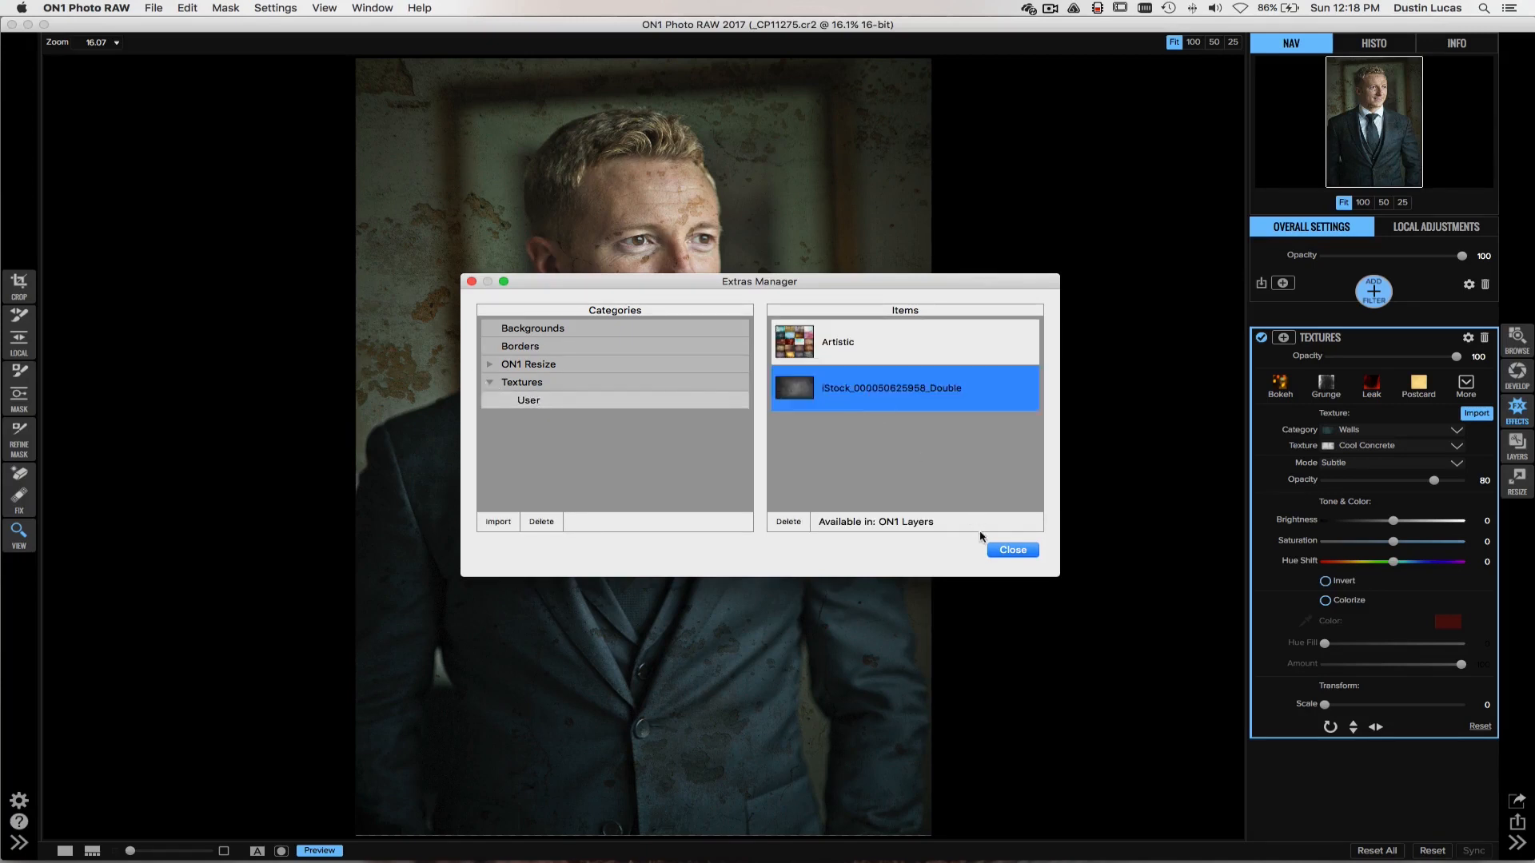
click(1011, 550)
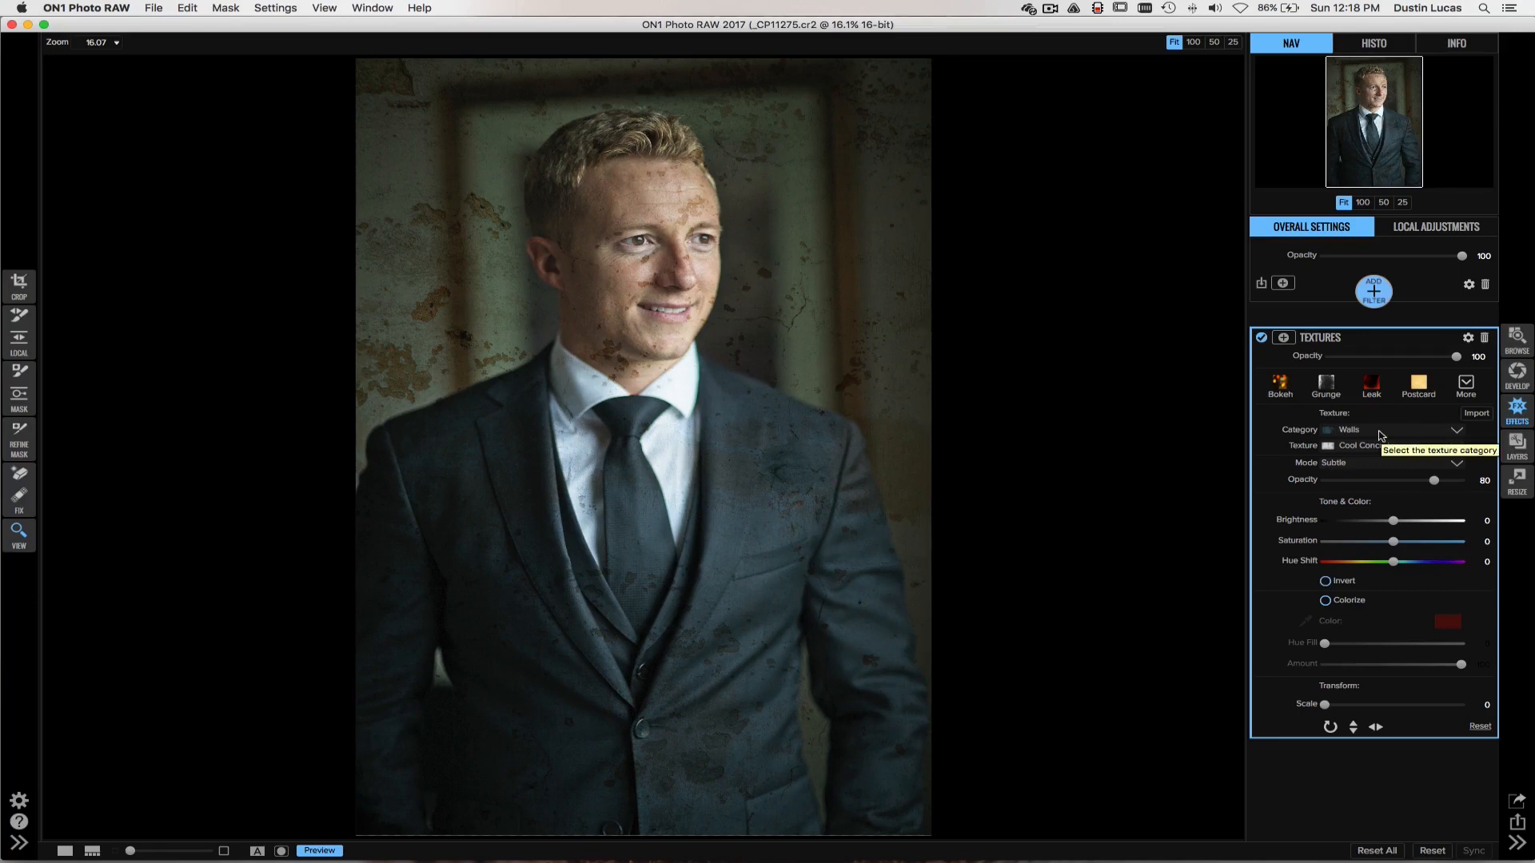
click(1470, 395)
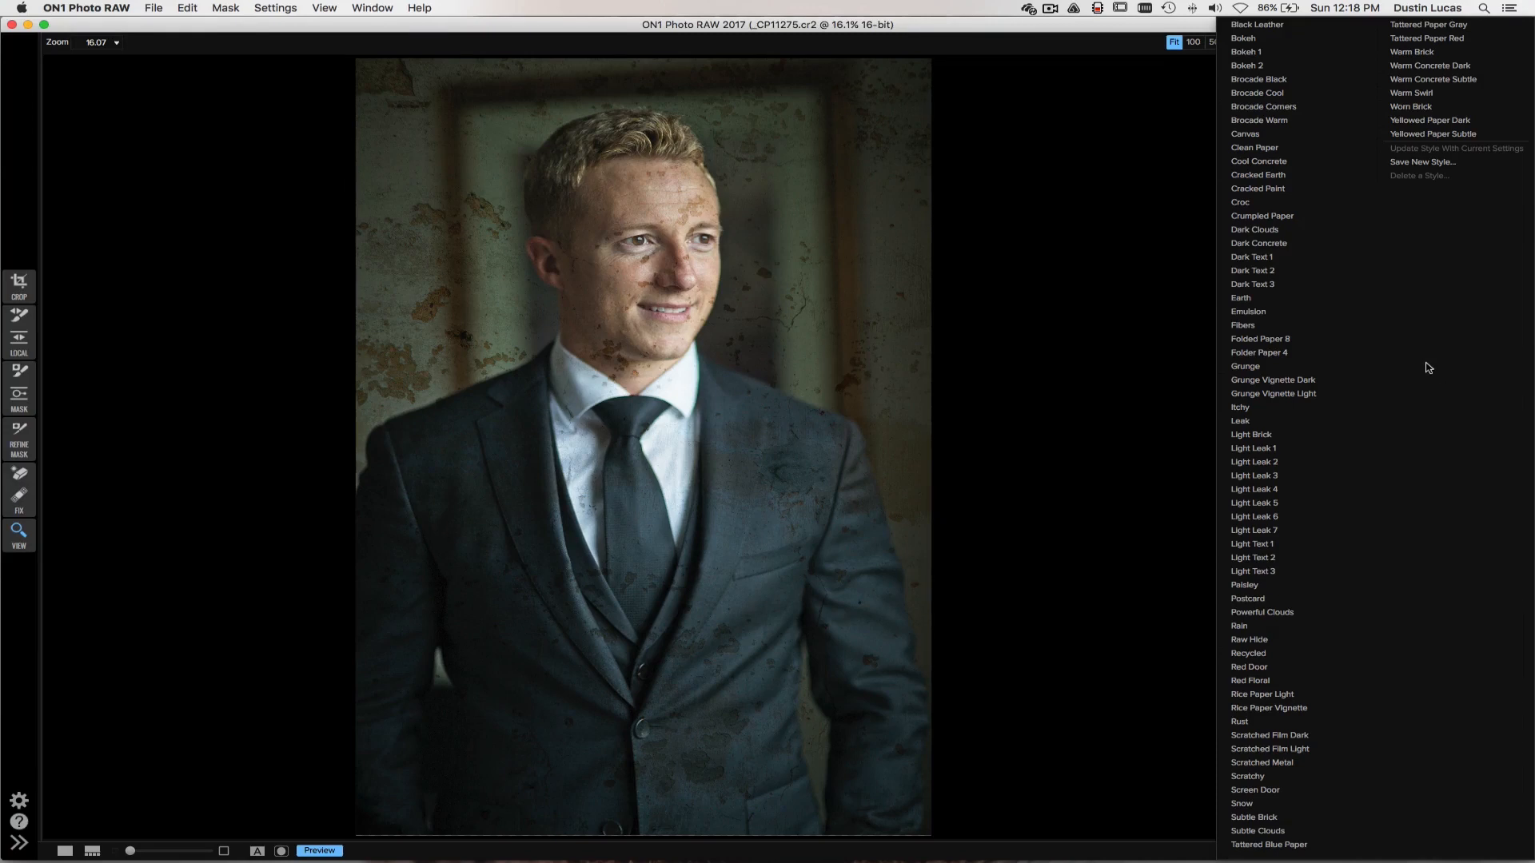
click(1195, 331)
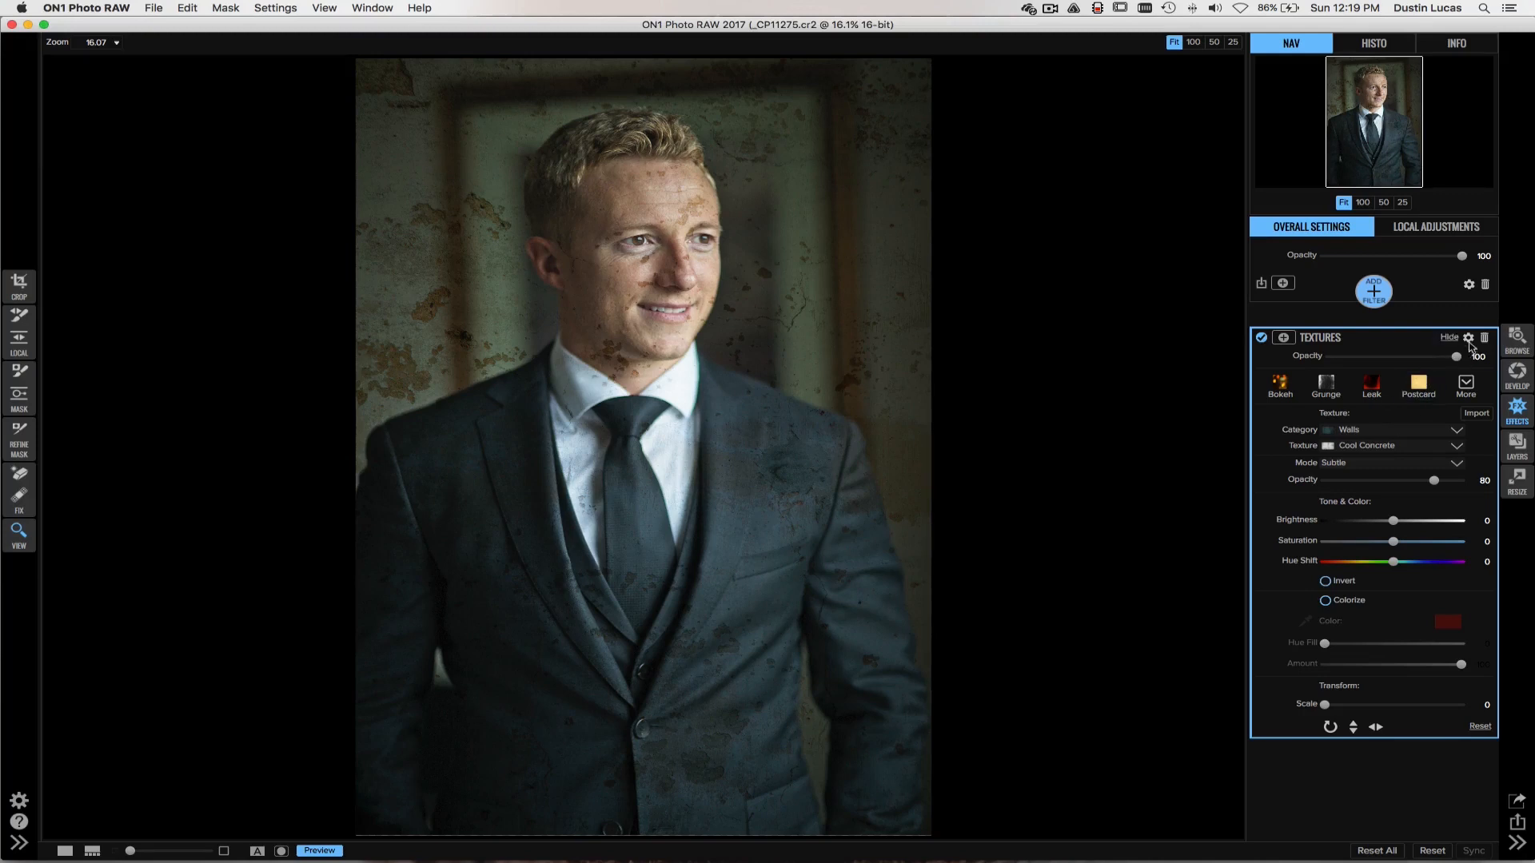
click(1412, 432)
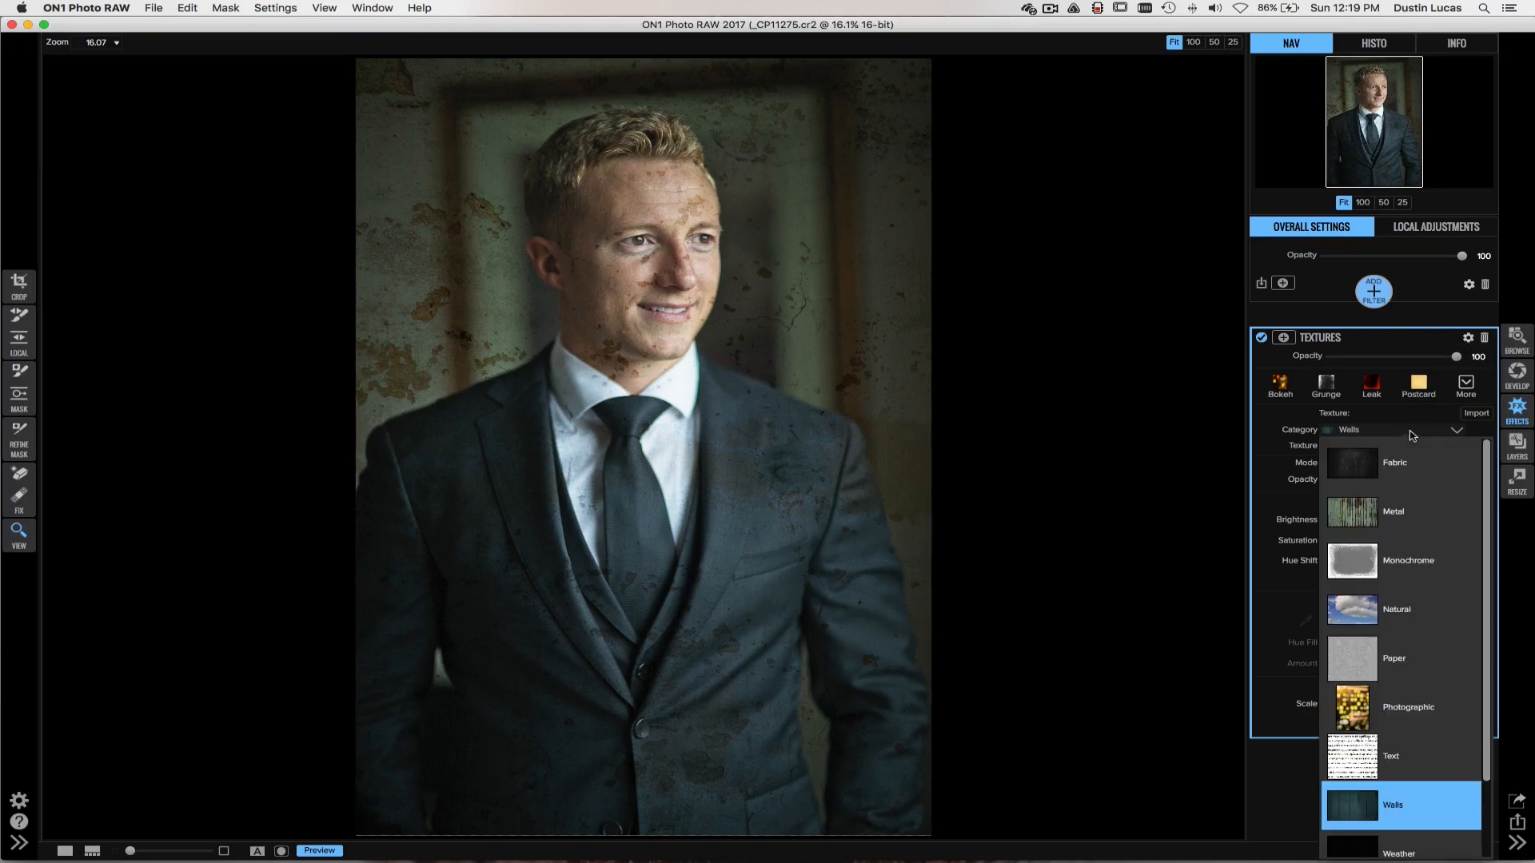
scroll(1390, 612, down, 2)
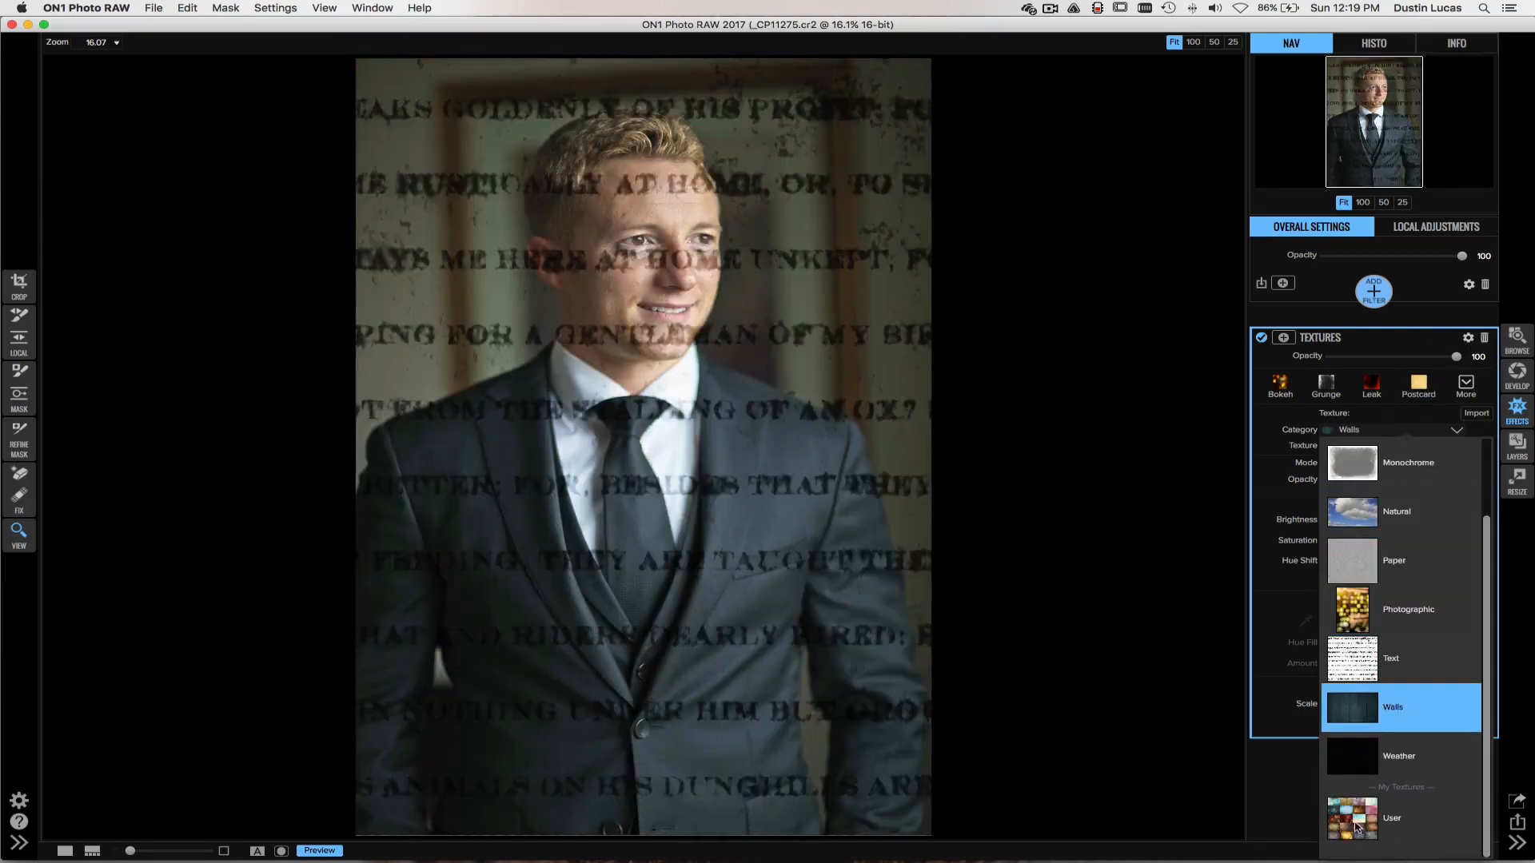
click(1359, 822)
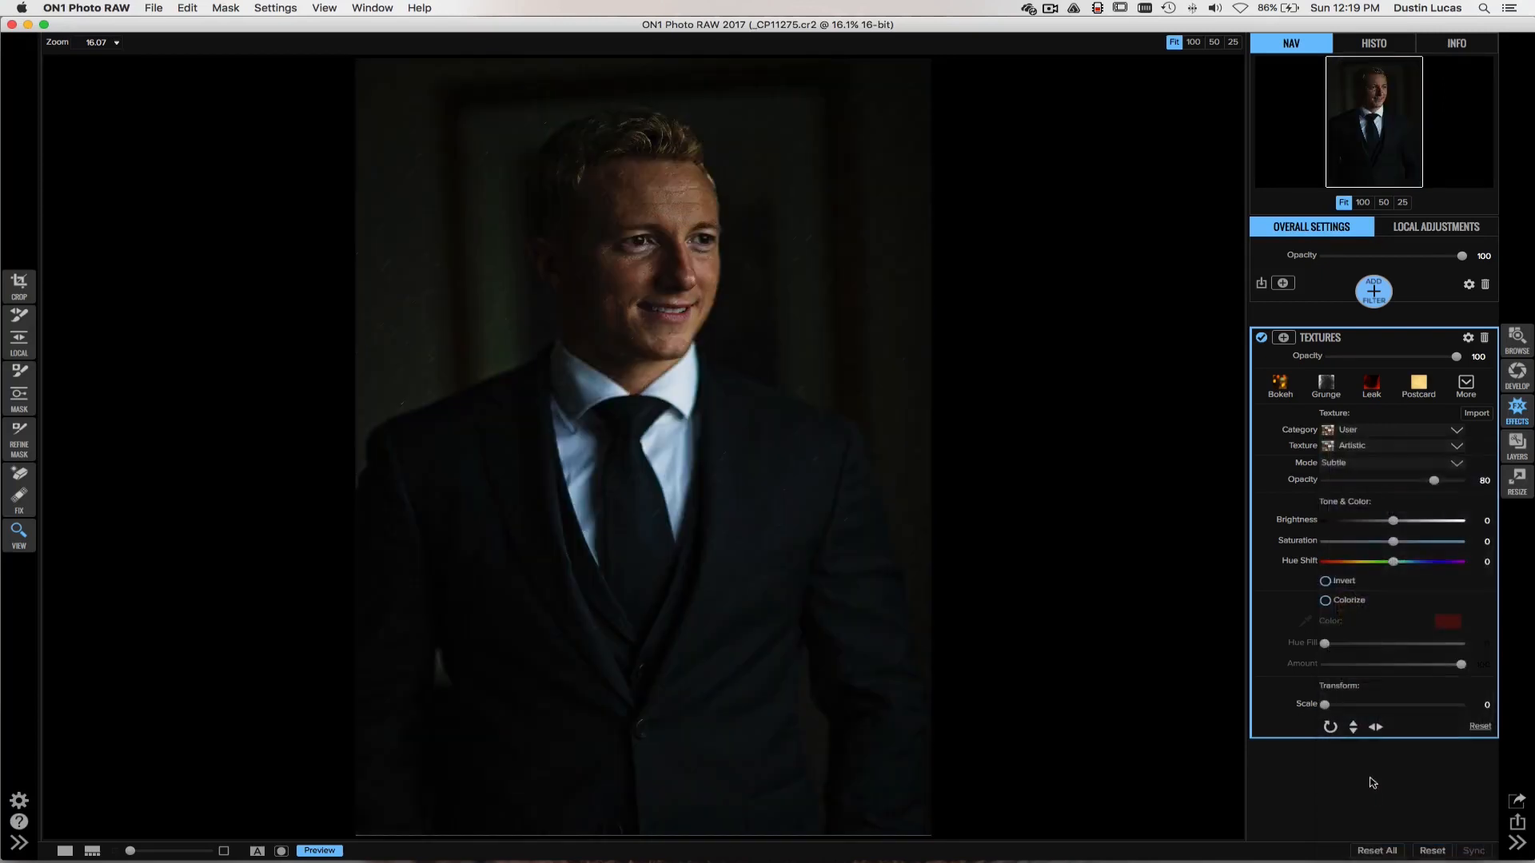
click(1348, 443)
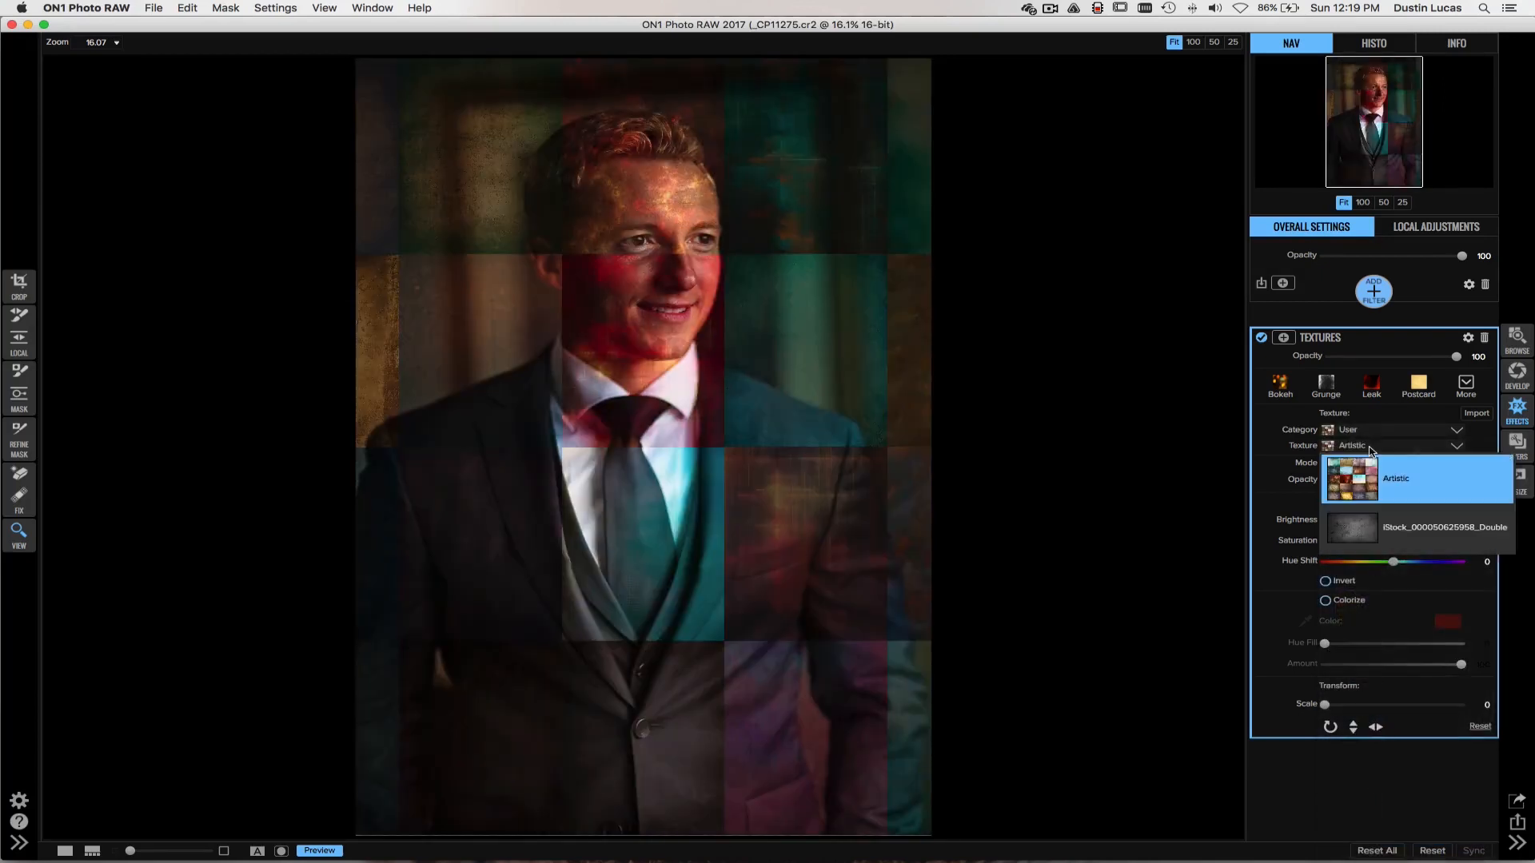
click(1369, 528)
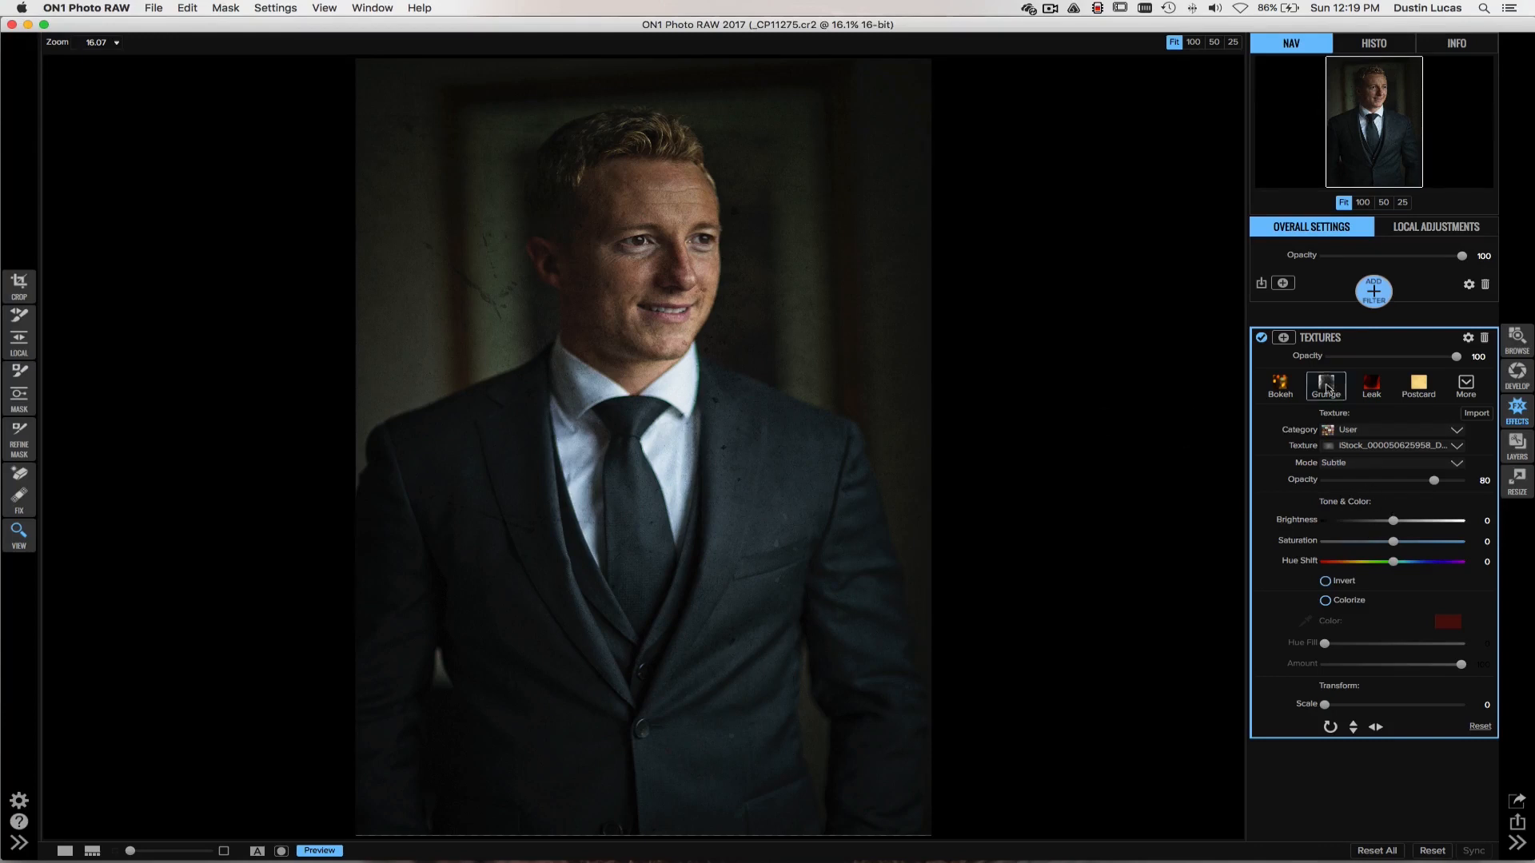
Step: Add a mask to the Textures filter and paint the texture out over the man's face with a size 900 brush
click(1283, 337)
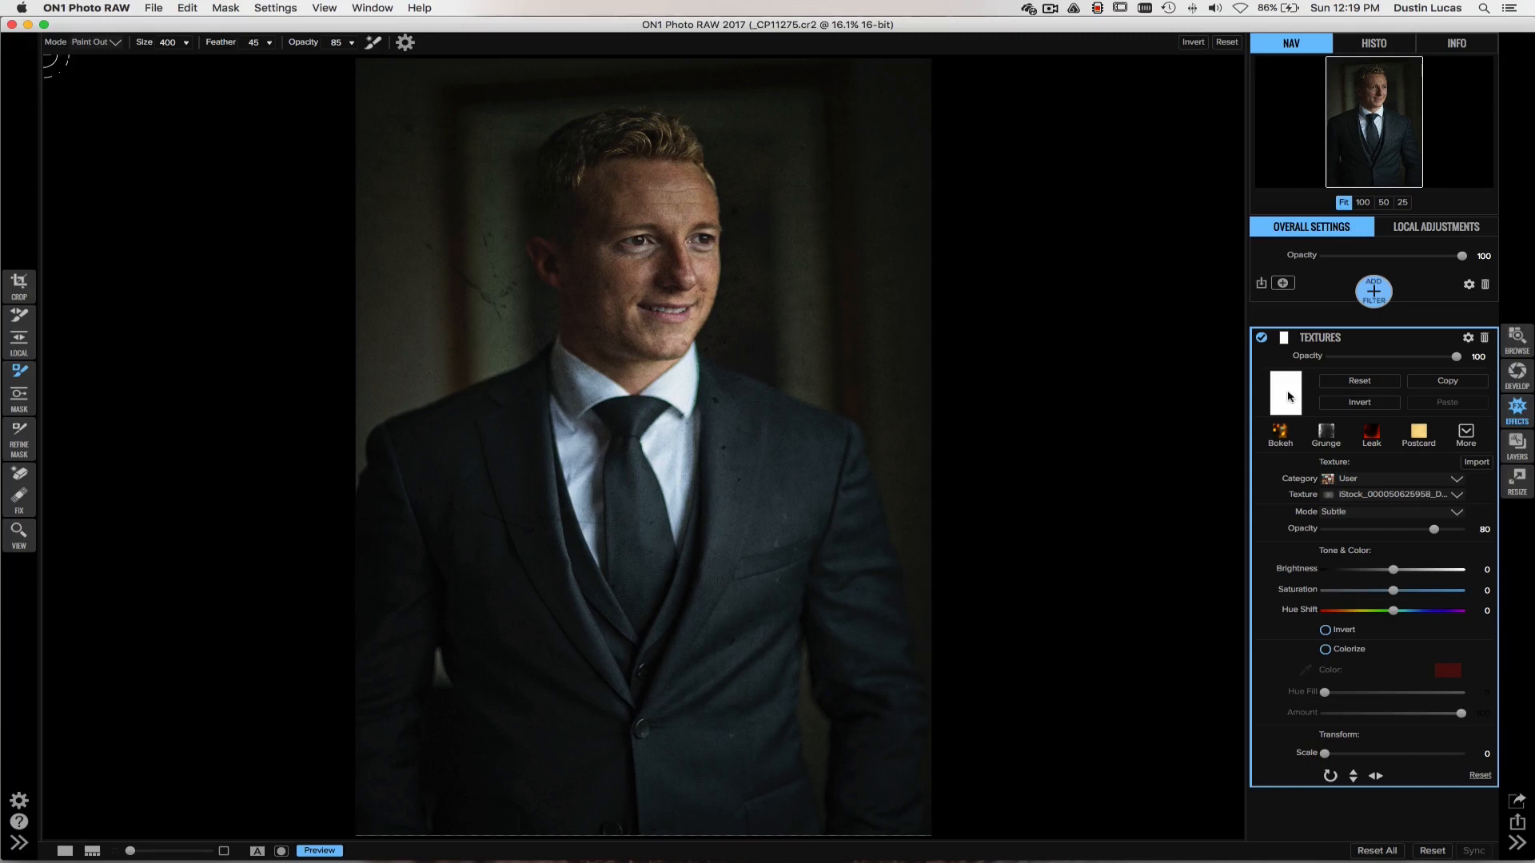
right_click(1292, 398)
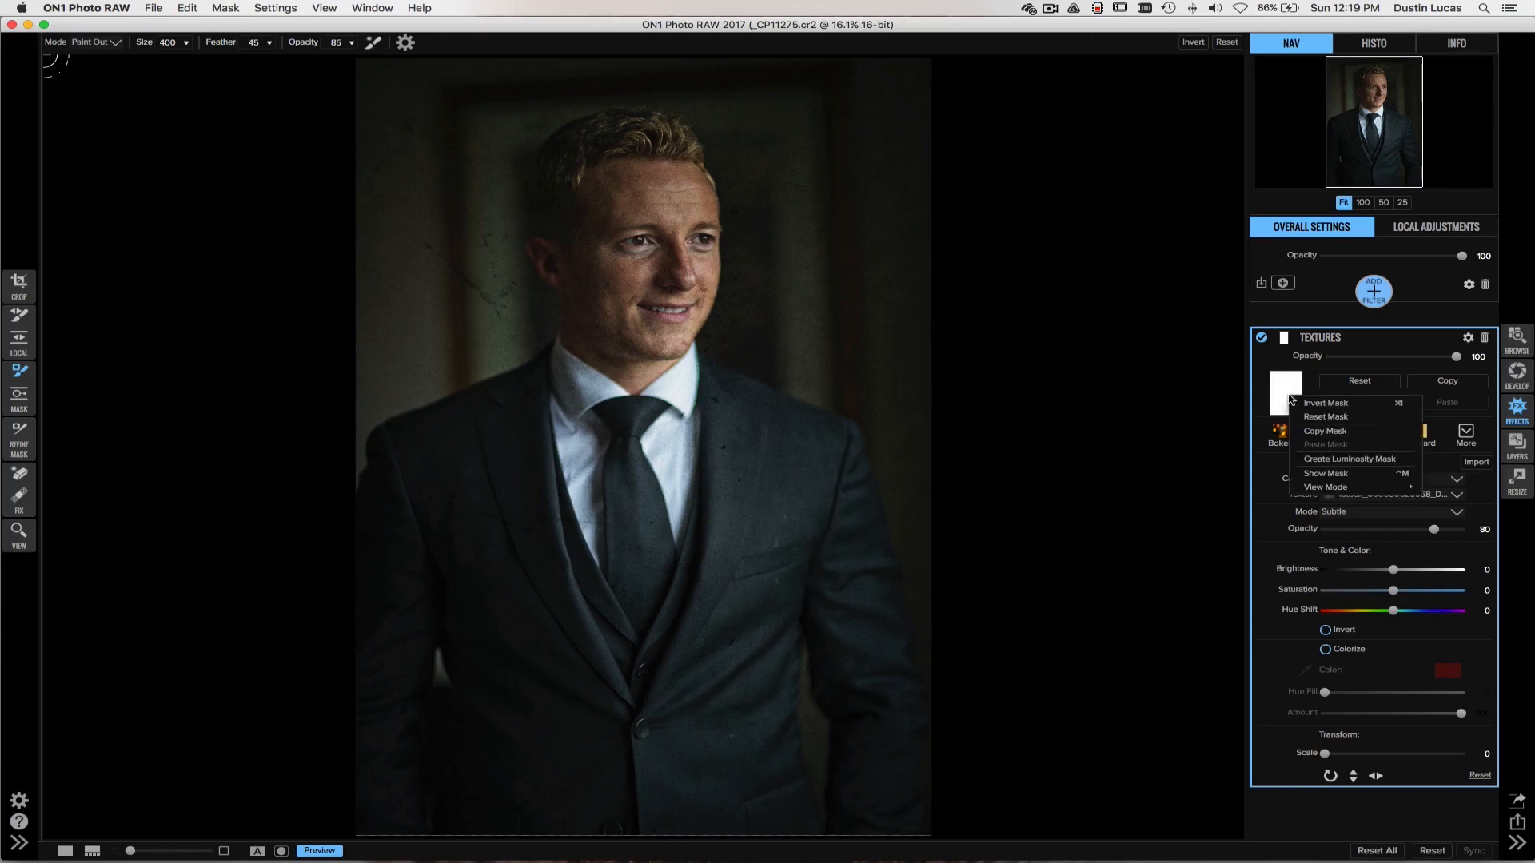
click(1293, 393)
key(b)
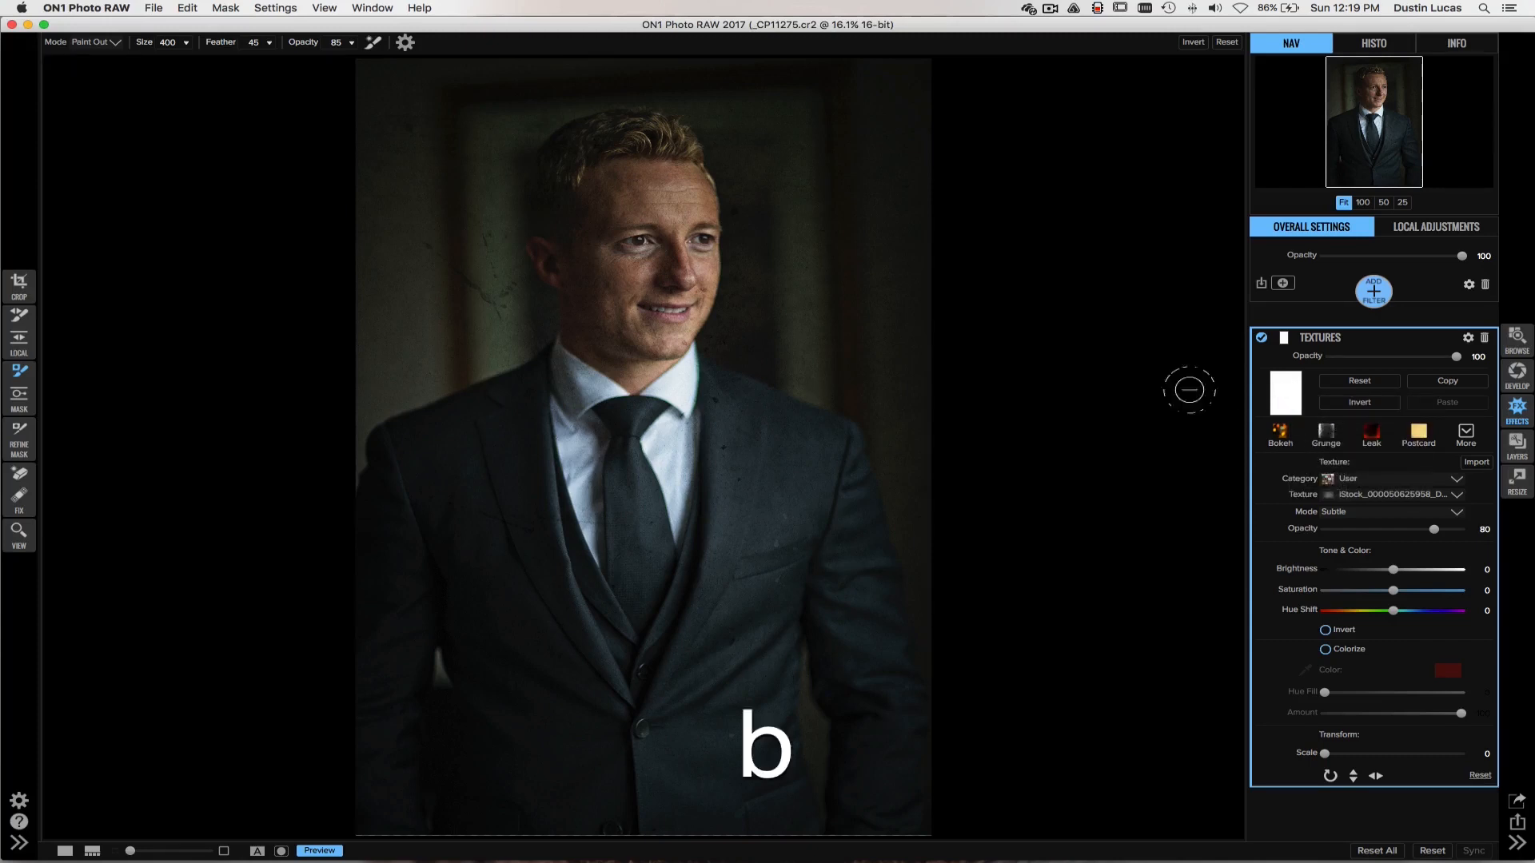
key(bracketright)
key(bracketright)
key(bracketright)
key(bracketright)
key(bracketright)
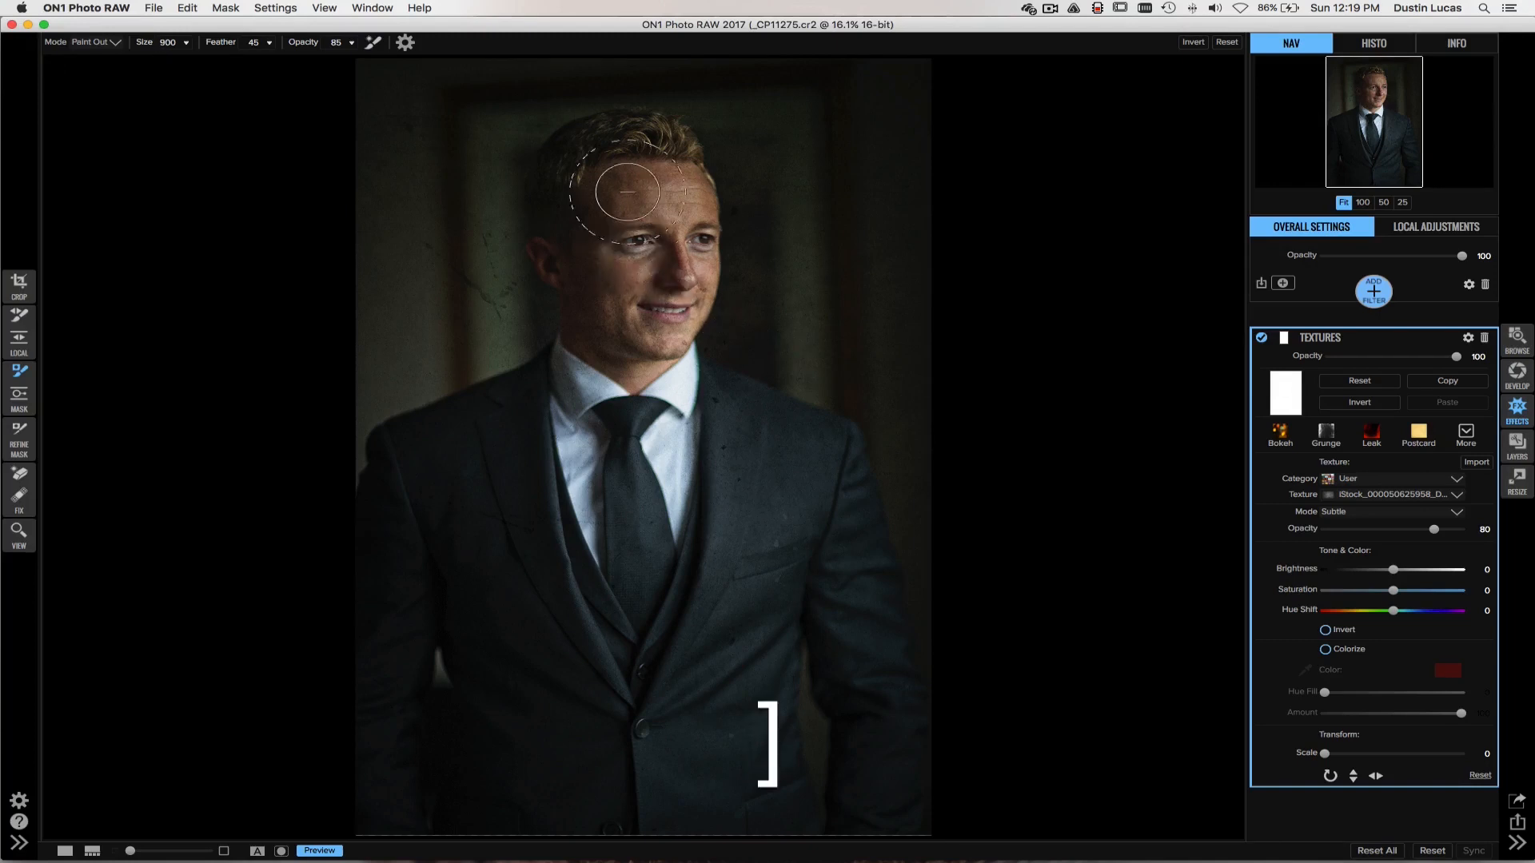
mouse_move(627, 165)
mouse_down()
mouse_move(642, 279)
mouse_move(652, 211)
mouse_move(644, 301)
mouse_up()
Step: Paint the texture out over the man's head and suit with the brush feather set to 25, and return to Browse
key(shift+bracketleft)
key(shift+bracketleft)
key(shift+bracketright)
key(shift+bracketright)
key(shift+bracketright)
key(shift+bracketright)
key(shift+bracketright)
key(shift+bracketright)
key(shift+bracketleft)
key(shift+bracketleft)
key(shift+bracketleft)
key(shift+bracketleft)
key(shift+bracketleft)
key(shift+bracketright)
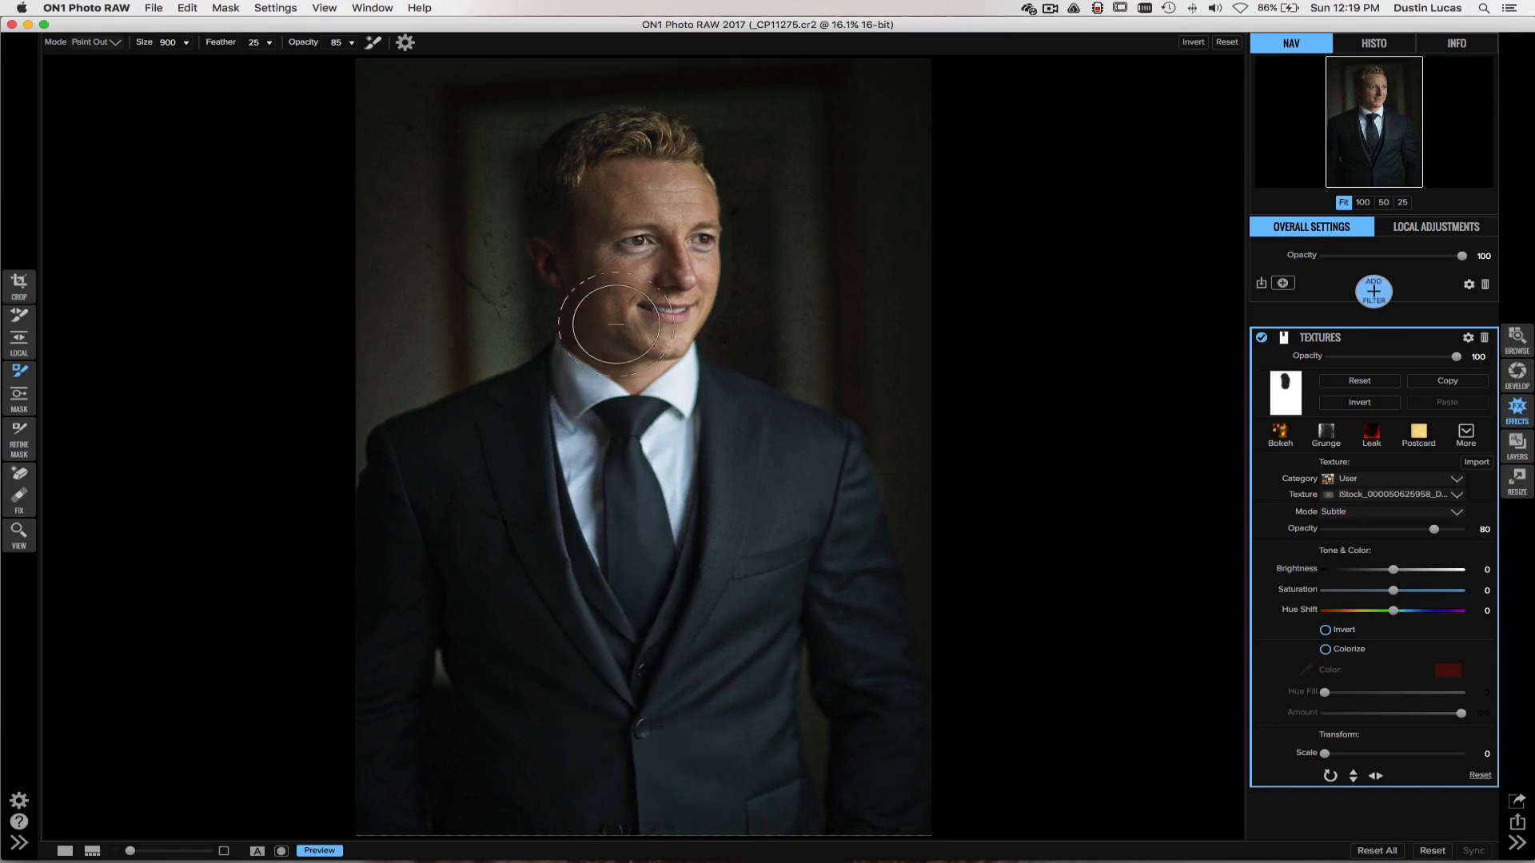
drag(615, 231, 605, 179)
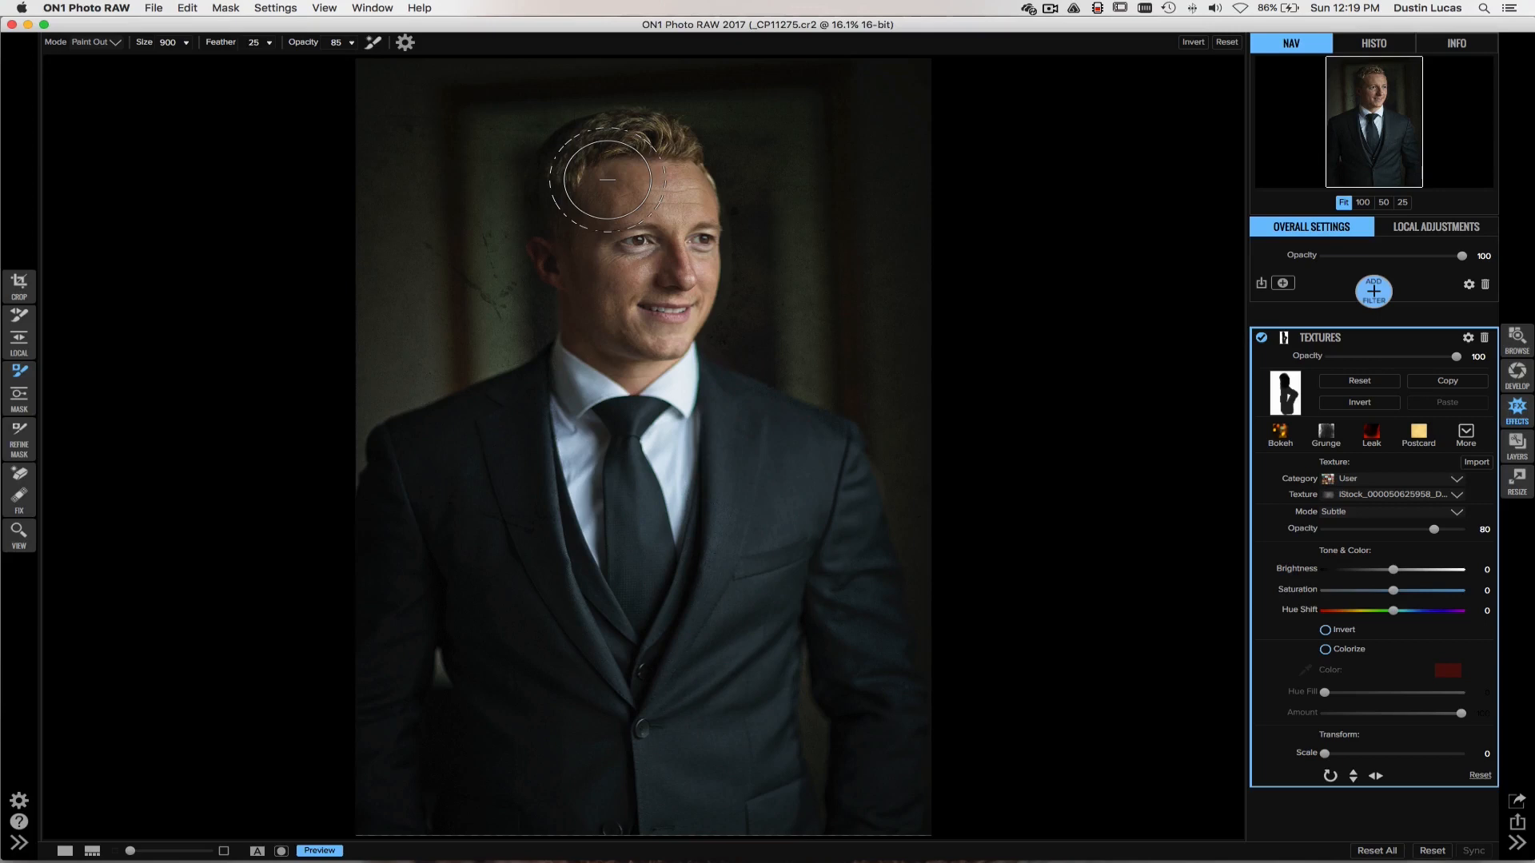
click(1522, 346)
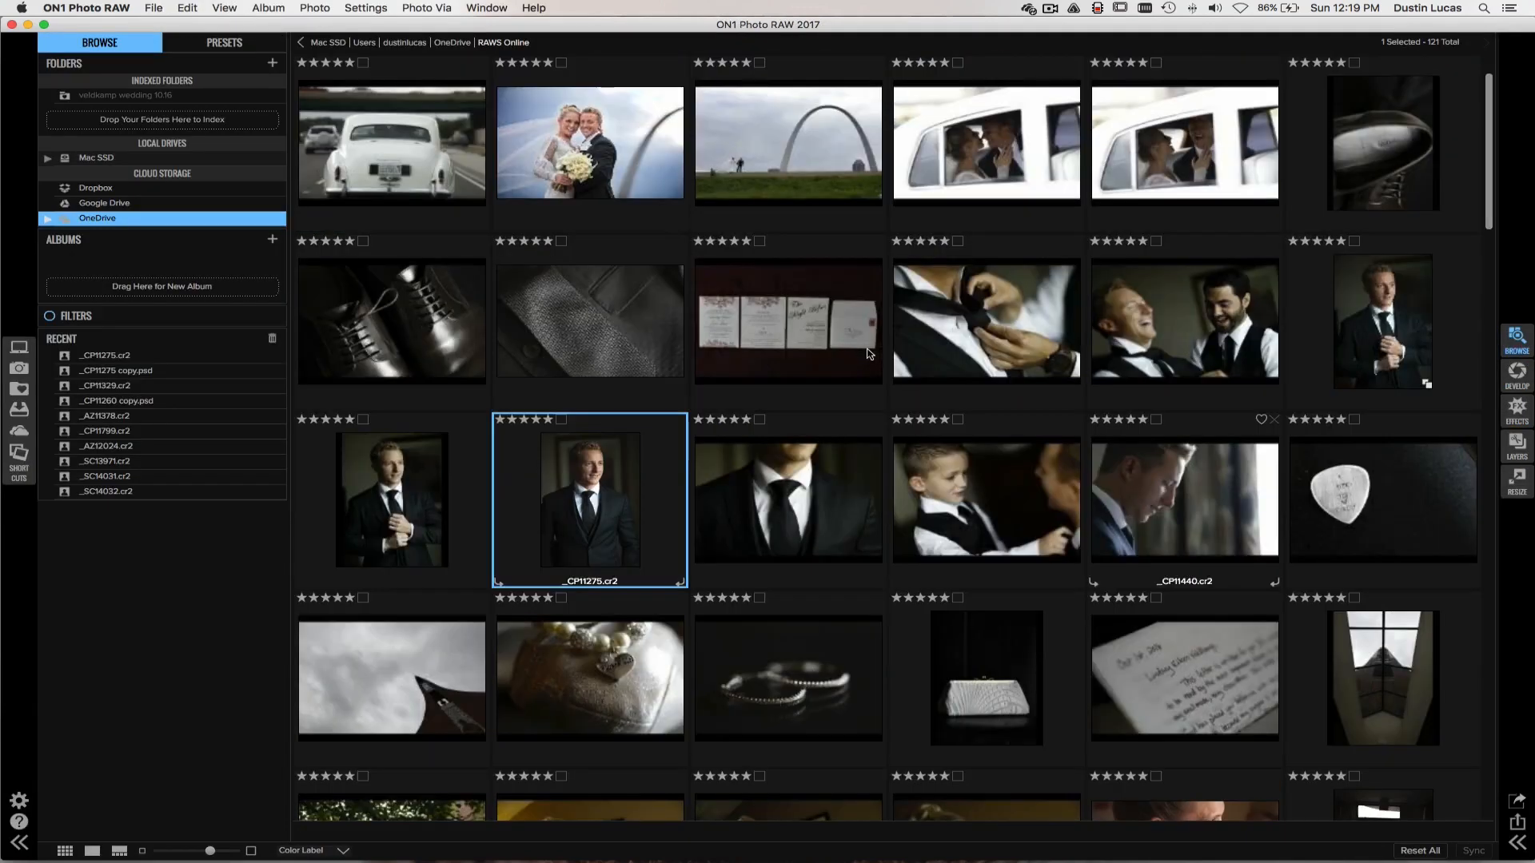